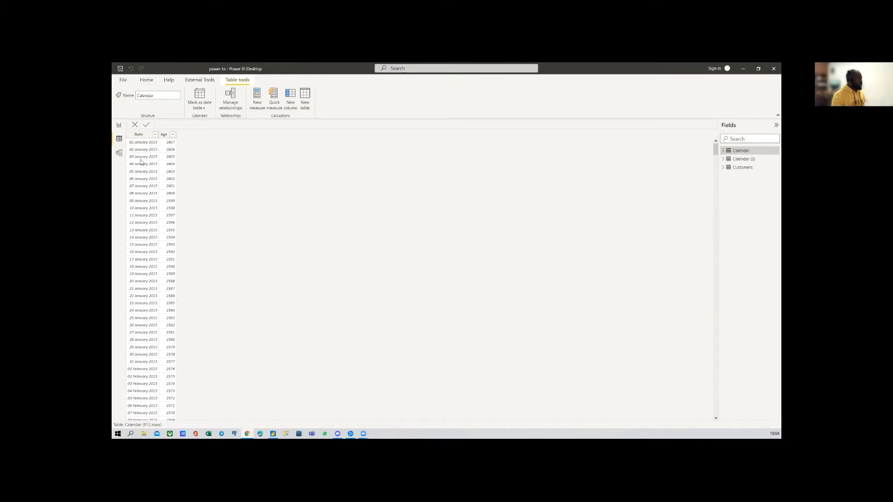
Look through the report, data and model views, examining the Calendar, Calendar (2) and Customers tables
left_click(119, 126)
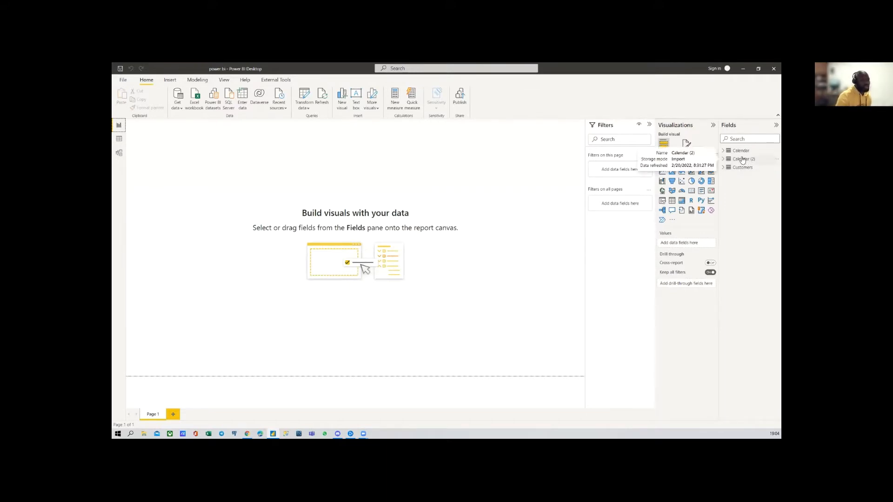
left_click(119, 139)
left_click(120, 154)
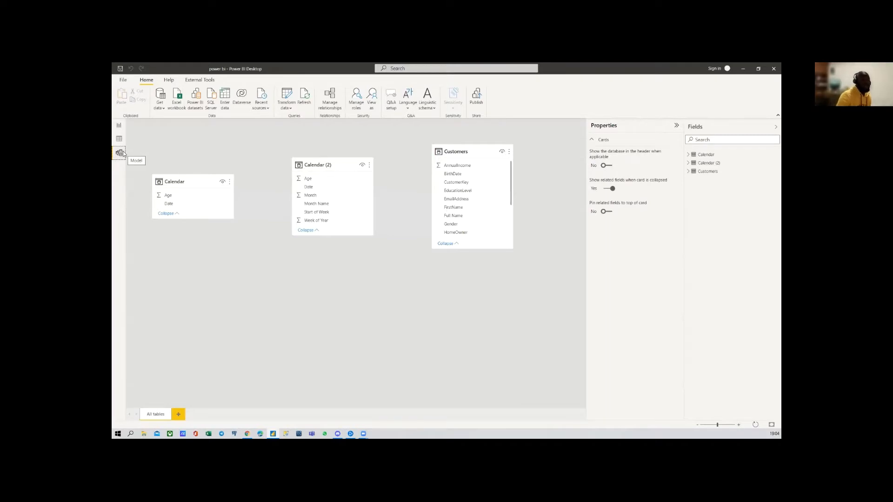
left_click(120, 139)
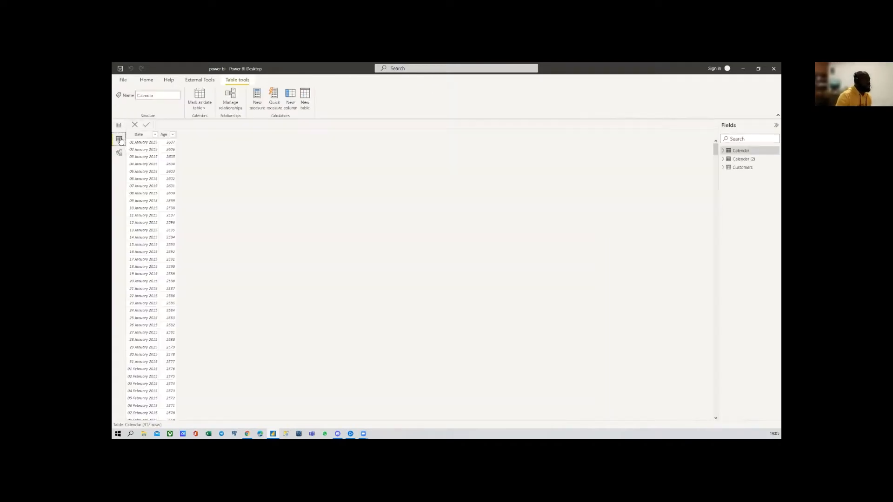
left_click(119, 126)
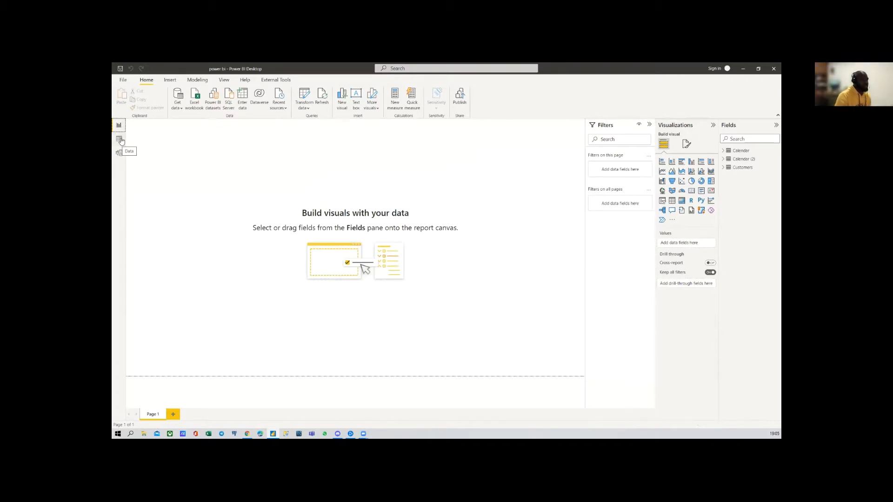
left_click(120, 139)
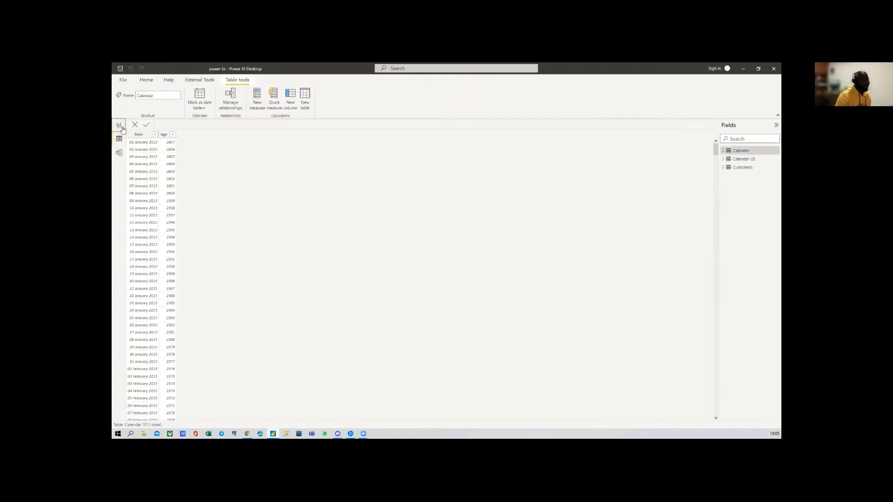
left_click(120, 126)
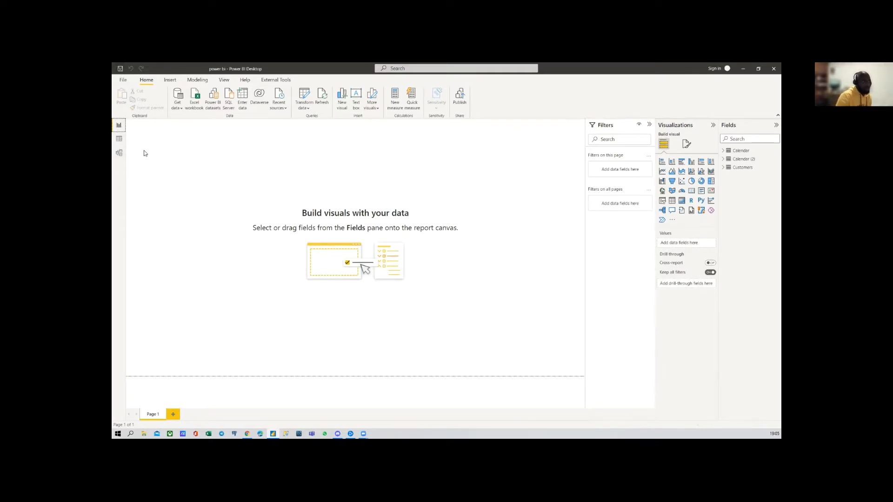
left_click(119, 139)
left_click(119, 153)
left_click(119, 125)
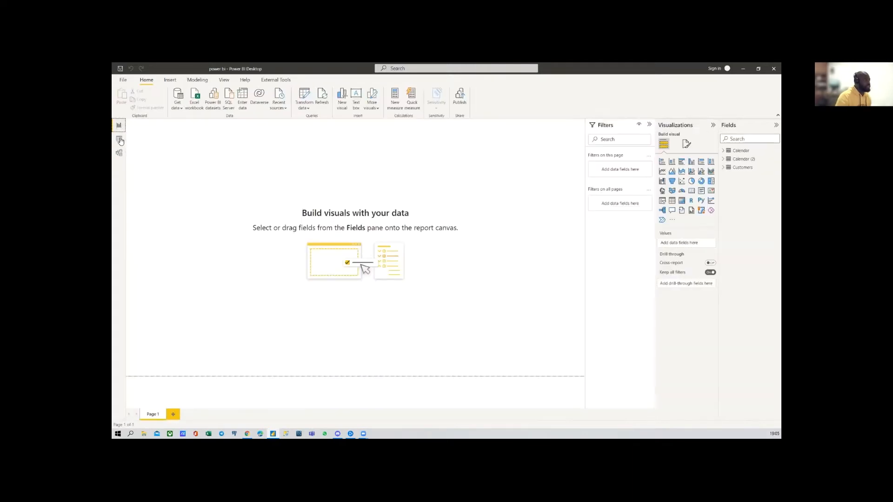
left_click(119, 138)
left_click(119, 153)
left_click(119, 139)
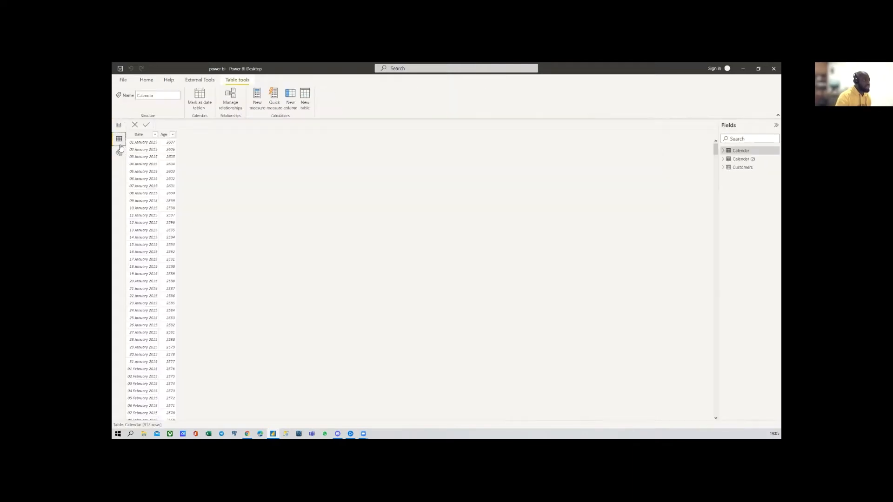
left_click(119, 152)
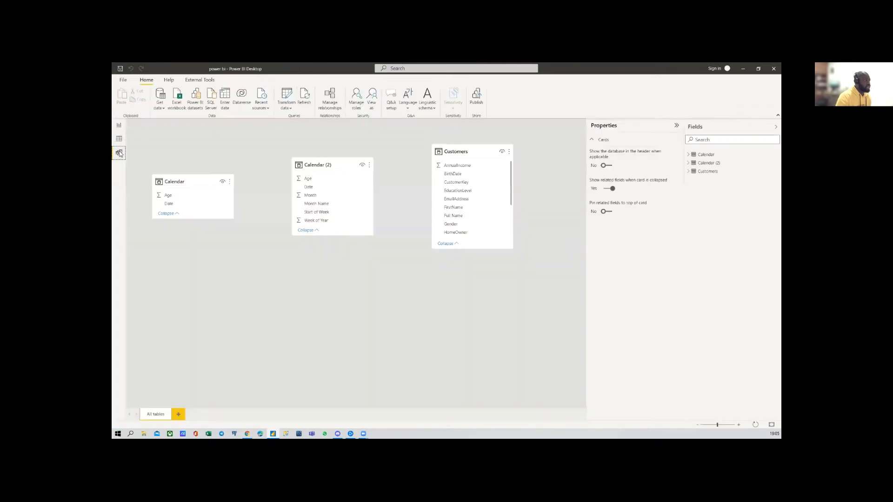
left_click(120, 125)
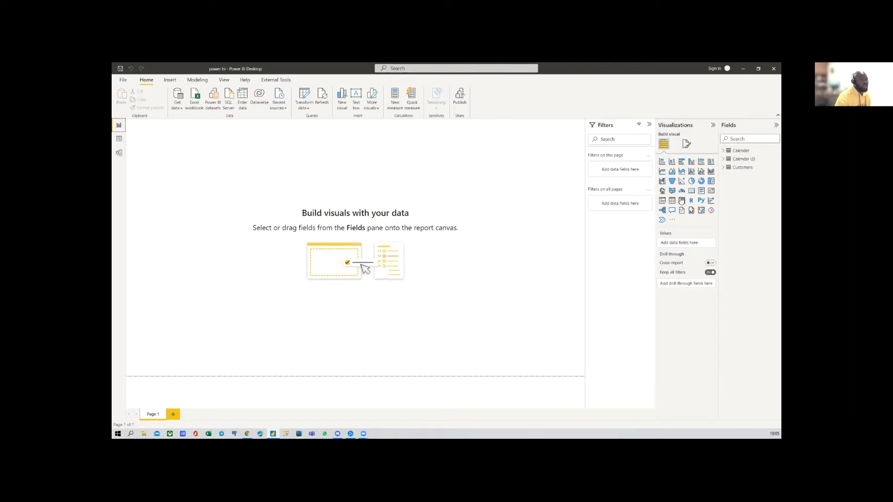
Open the Calendar table's query for editing and review the Calendar (2), Calendar and Customers queries
right_click(735, 152)
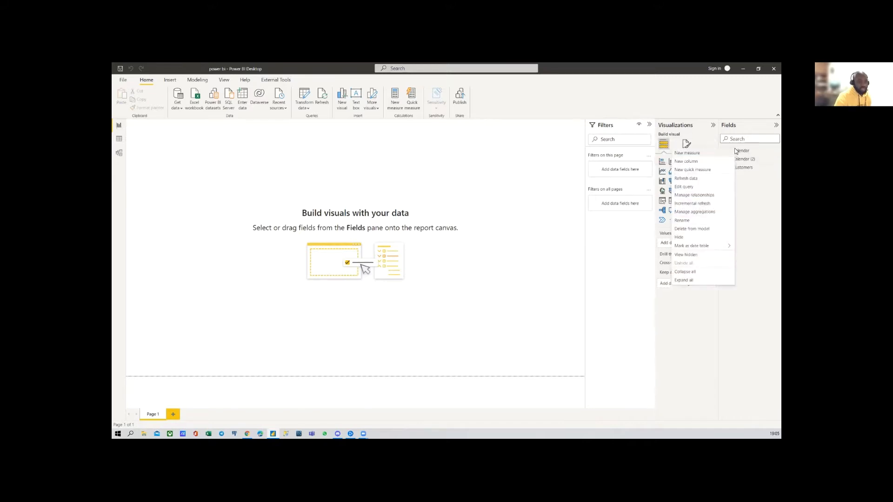
left_click(691, 189)
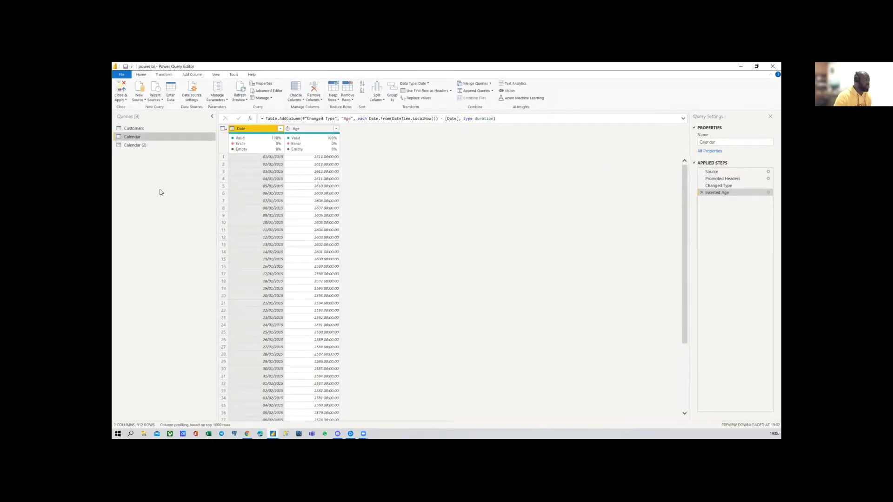
left_click(135, 146)
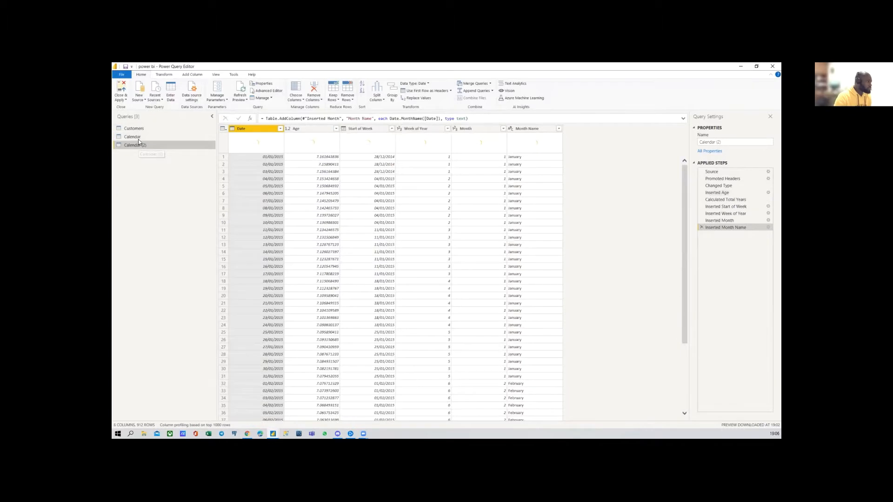
left_click(139, 137)
left_click(136, 129)
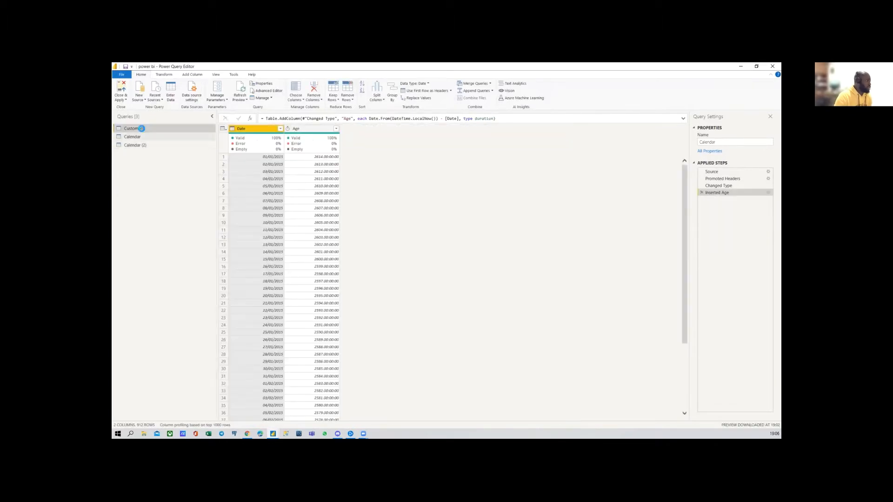
Import the AdventureWorks_Product_Categories file as a new Text/CSV source
left_click(140, 98)
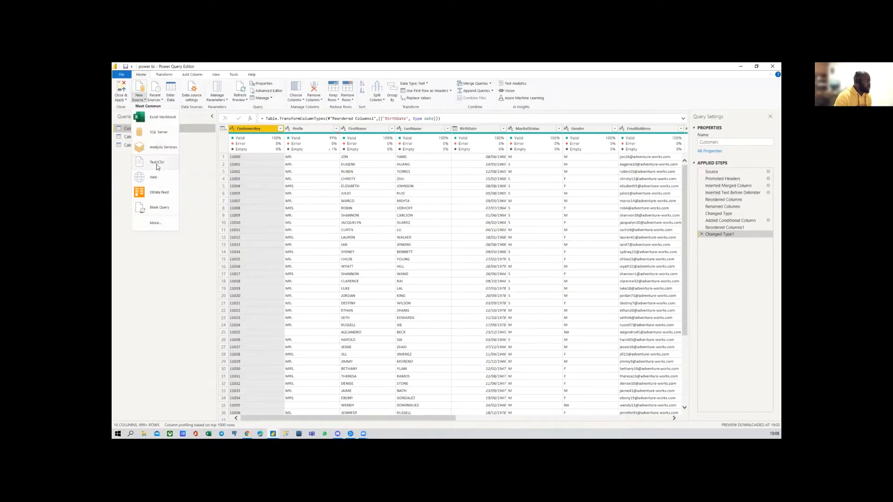
left_click(157, 163)
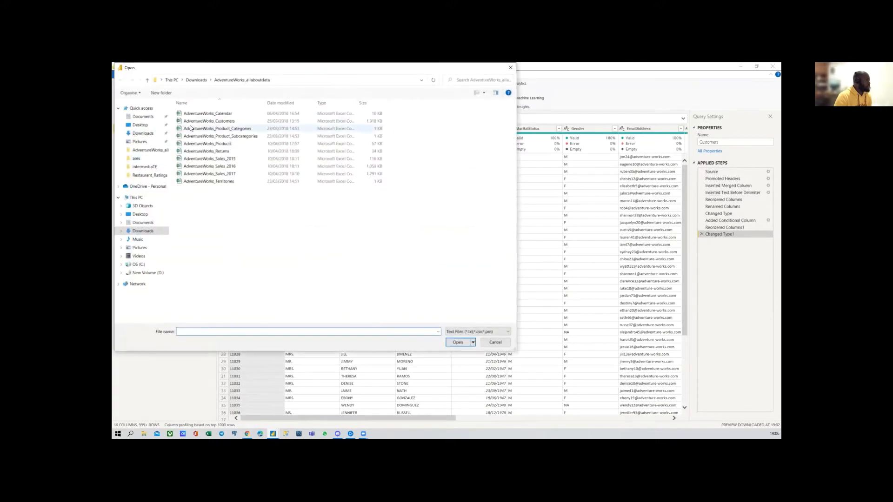
double_click(237, 129)
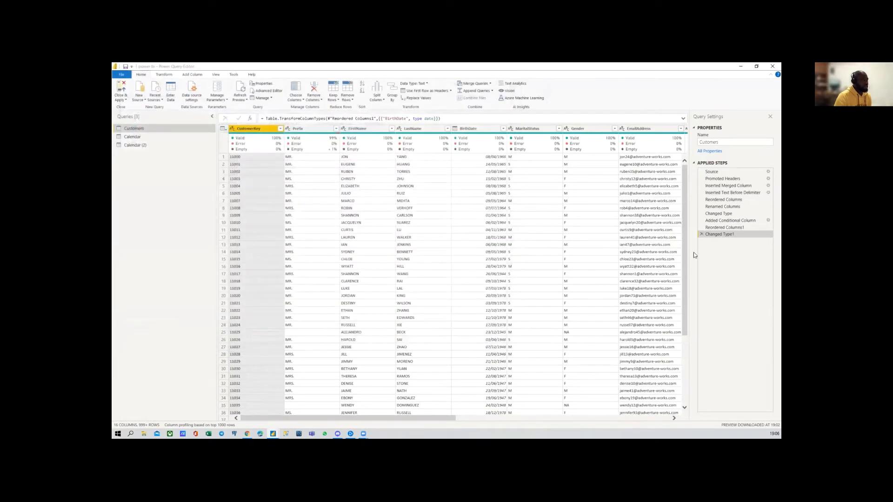
left_click(553, 346)
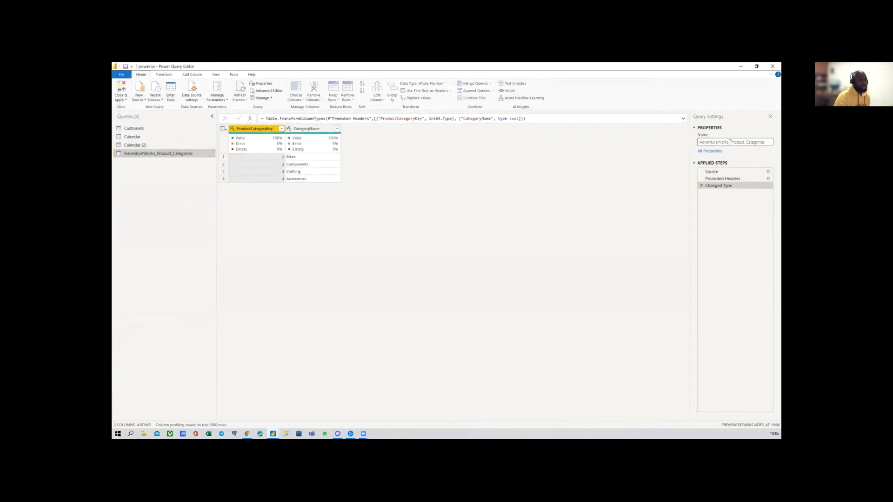
Remove the AdventureWorks_ prefix from the new categories query so it is named Product_Categories
left_click_drag(730, 141, 678, 149)
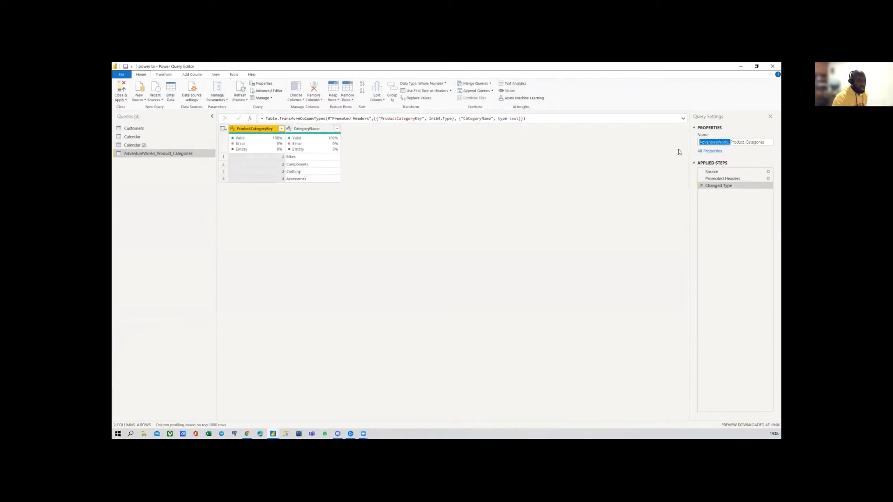
left_click(730, 143)
key("shift+Home")
key("BackSpace")
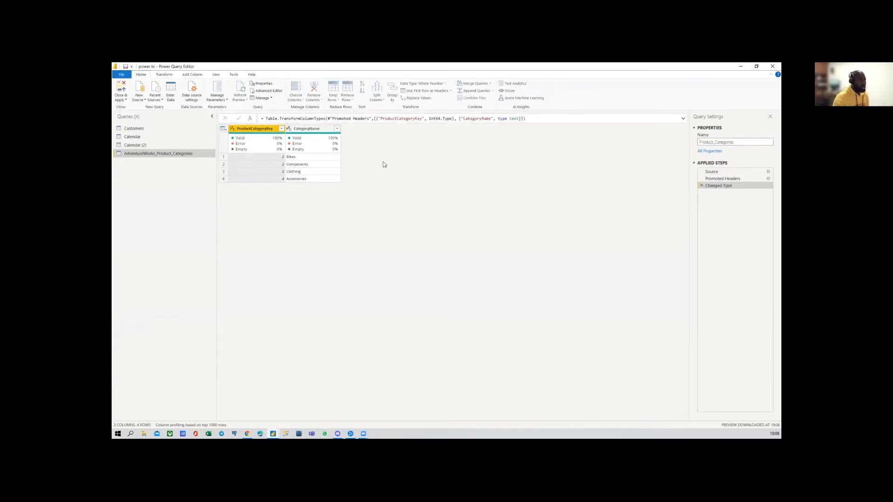
Import the AdventureWorks_Product_Subcategories file as a new Text/CSV source
left_click(141, 100)
left_click(157, 163)
left_click(227, 136)
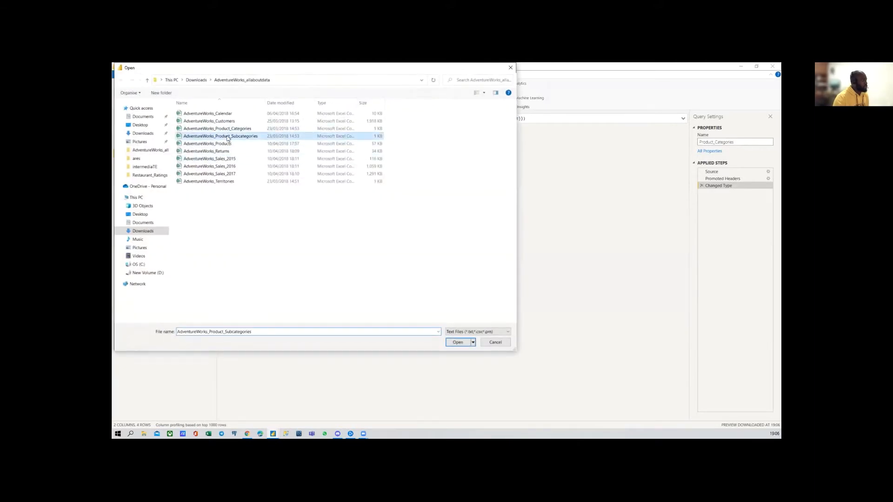
double_click(227, 137)
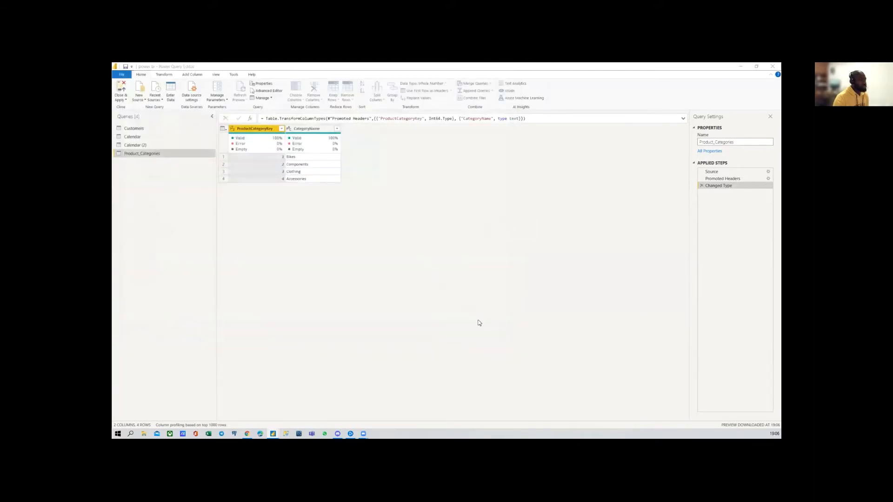
left_click(552, 344)
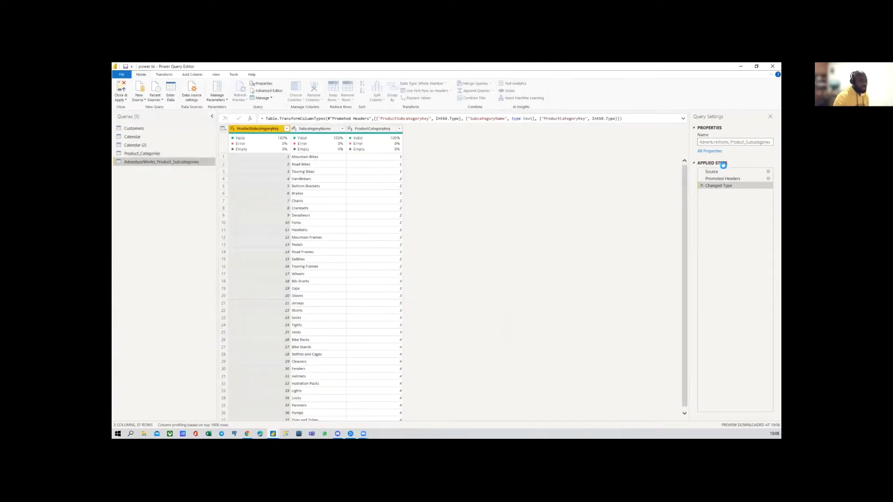
Rename the new subcategories query as Product_Subcategories by removing its AdventureWorks_ prefix
left_click(730, 142)
key("BackSpace")
key("BackSpace")
key("BackSpace")
key("BackSpace")
key("BackSpace")
key("BackSpace")
key("BackSpace")
key("BackSpace")
key("BackSpace")
key("BackSpace")
key("BackSpace")
key("BackSpace")
key("BackSpace")
key("BackSpace")
key("BackSpace")
Import the AdventureWorks_Products file as a Text/CSV source and rename its query as Products
left_click(142, 102)
left_click(158, 165)
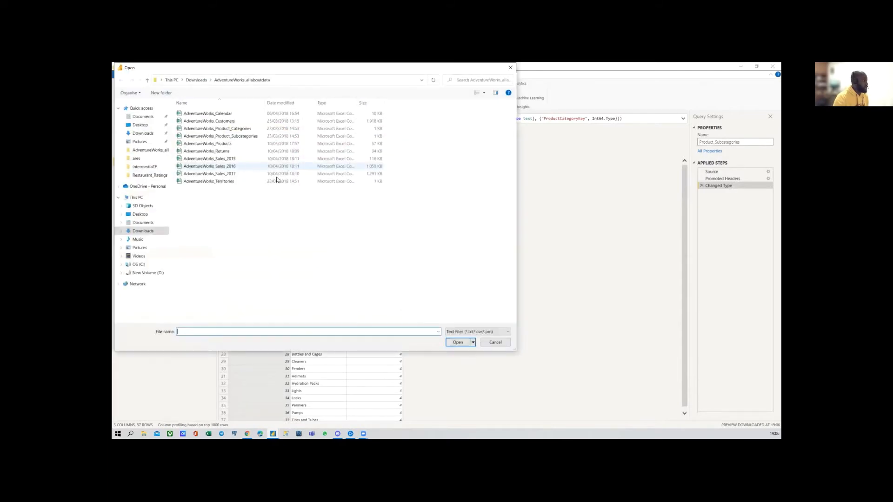
double_click(223, 146)
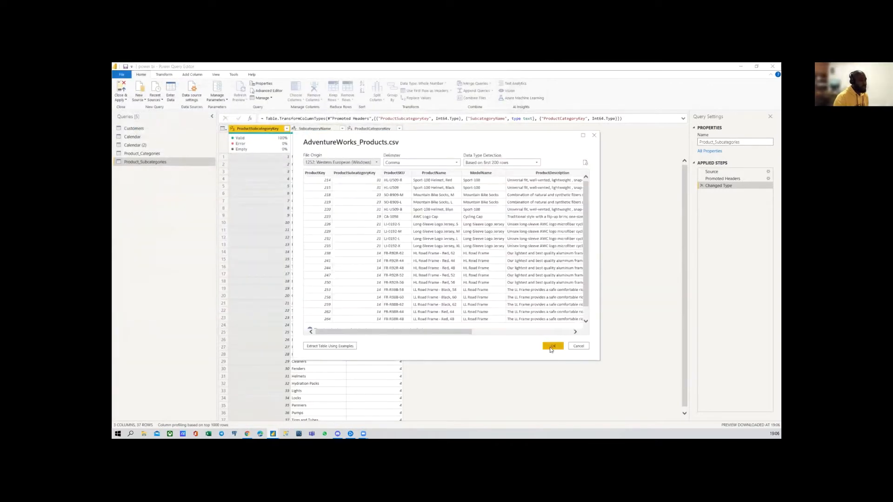
left_click(551, 348)
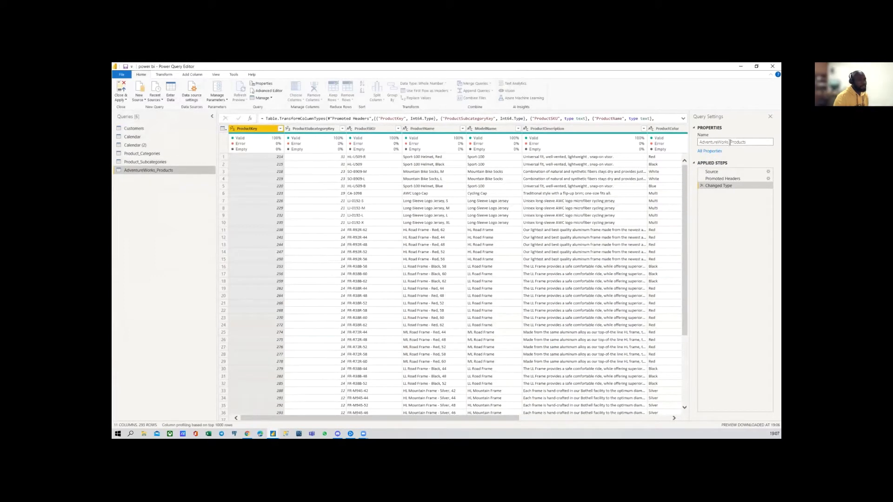
left_click_drag(730, 141, 696, 145)
key("BackSpace")
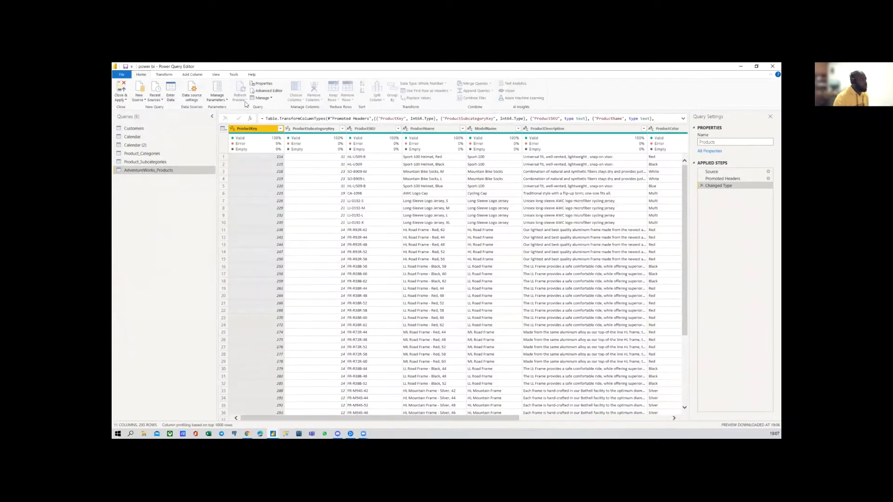
Import the AdventureWorks_Returns file as a Text/CSV source and rename its query as Returns
left_click(140, 97)
left_click(161, 161)
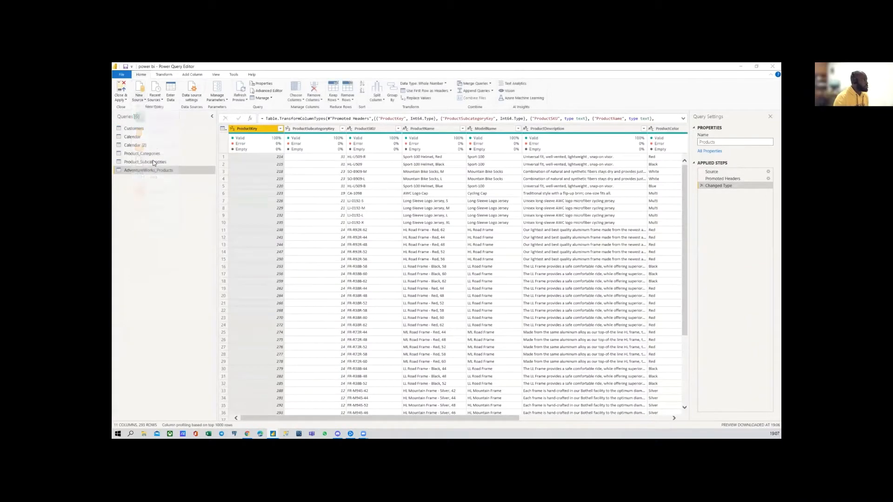
double_click(226, 152)
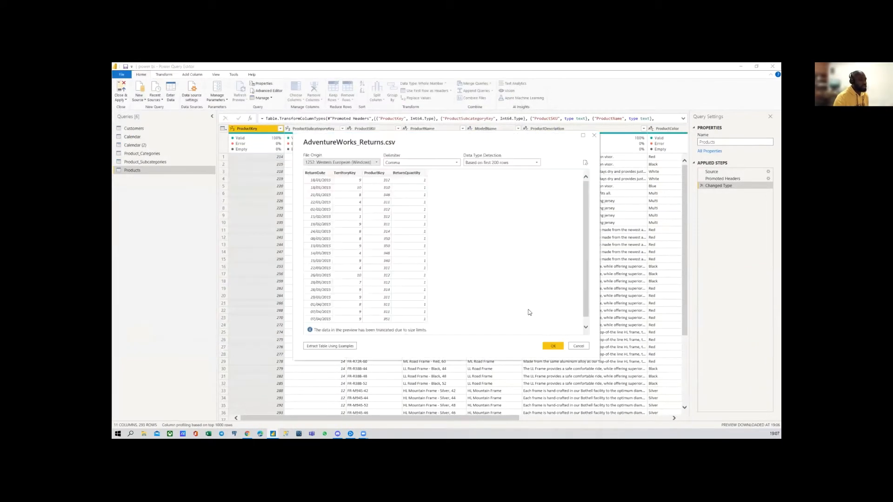
left_click(553, 345)
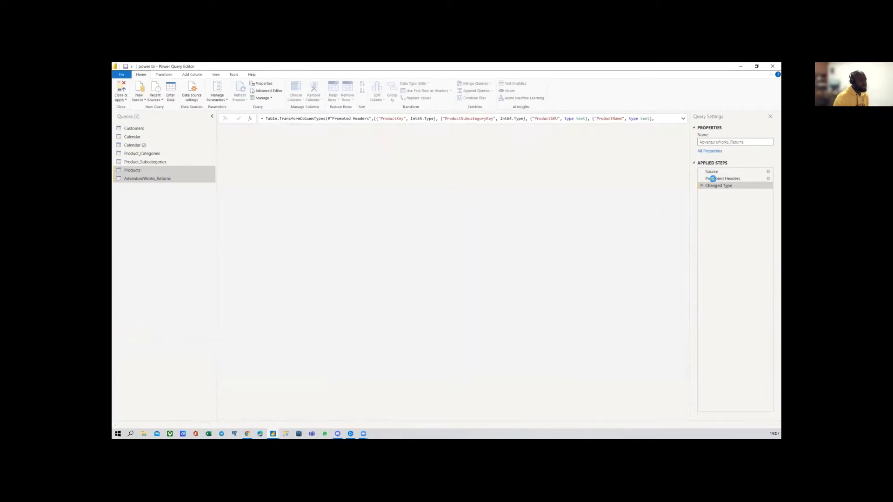
left_click_drag(730, 142, 699, 142)
key("BackSpace")
Import the AdventureWorks_Territories file as a Text/CSV source and rename its query as Territories
left_click(139, 99)
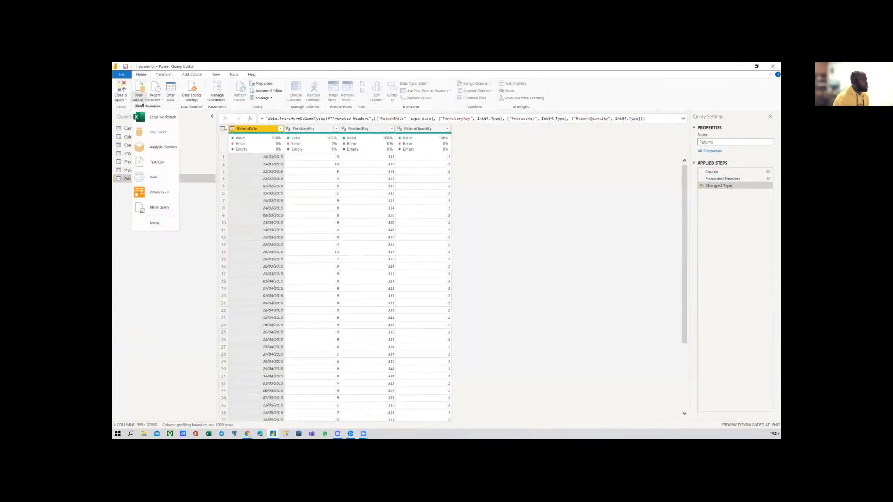
left_click(157, 162)
double_click(219, 181)
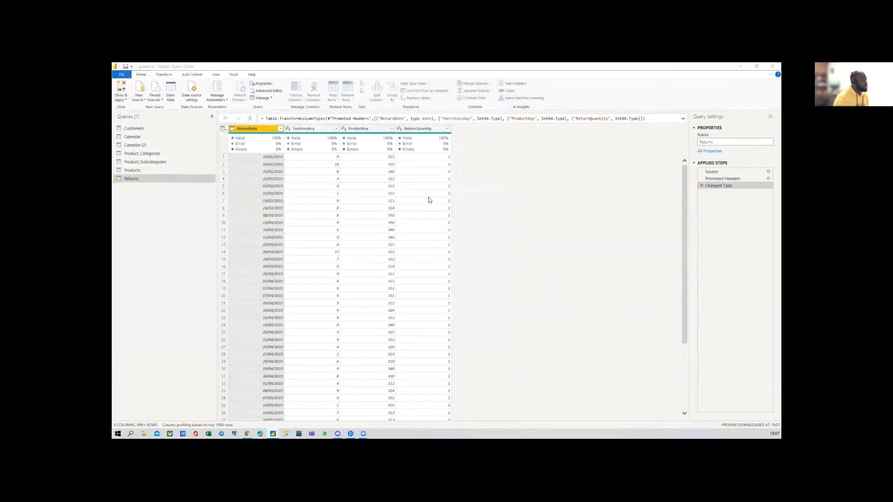
left_click(553, 348)
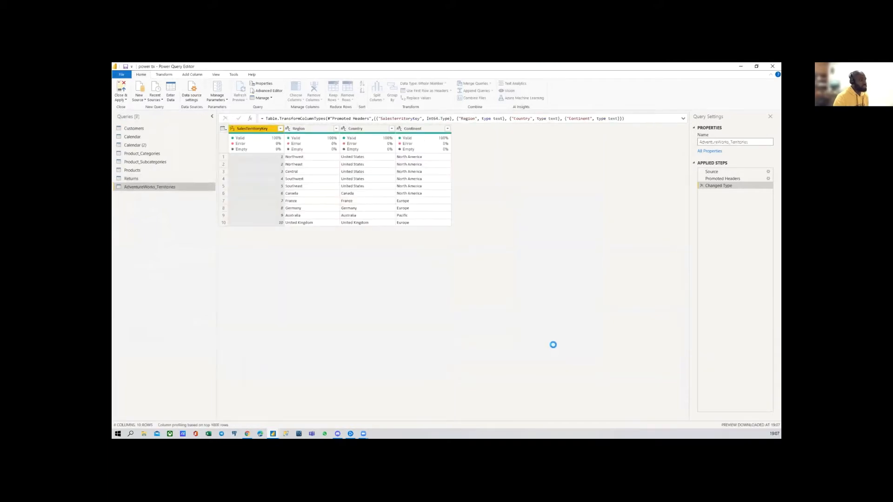
left_click_drag(730, 142, 699, 142)
key("BackSpace")
Import the AdventureWorks_Sales_2015 file as a Text/CSV source and rename its query as Sales_2015
left_click(136, 102)
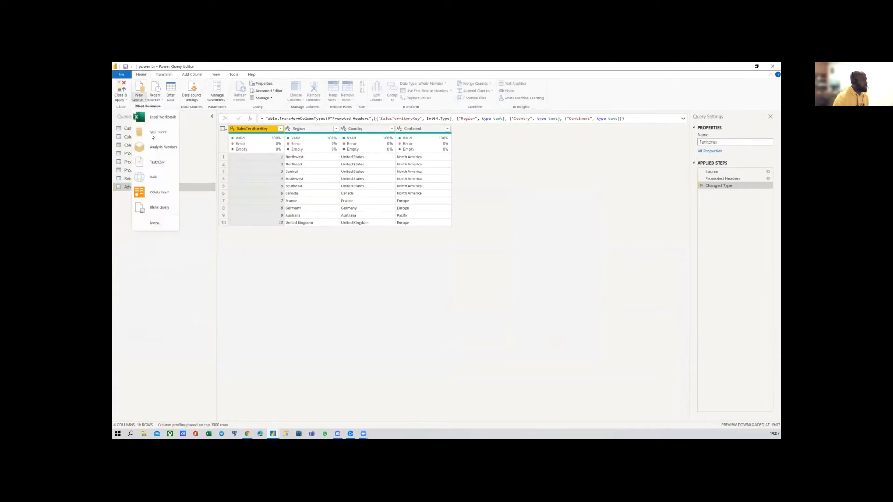
left_click(158, 167)
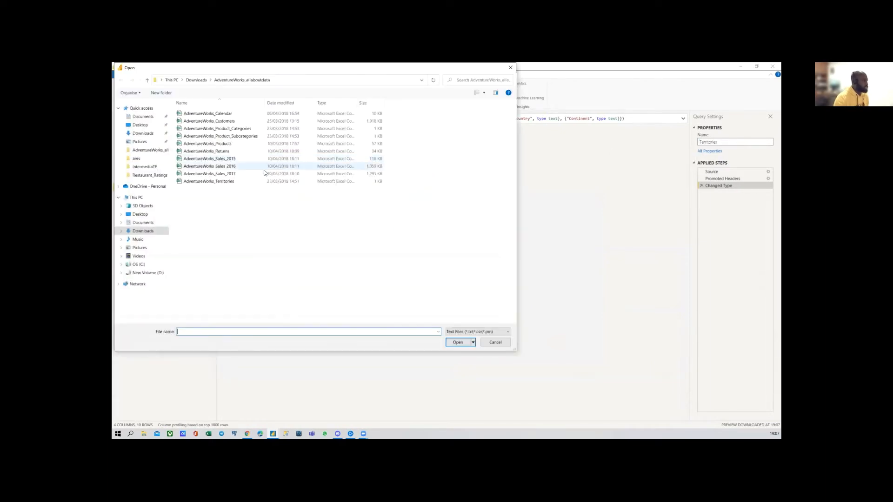
double_click(227, 165)
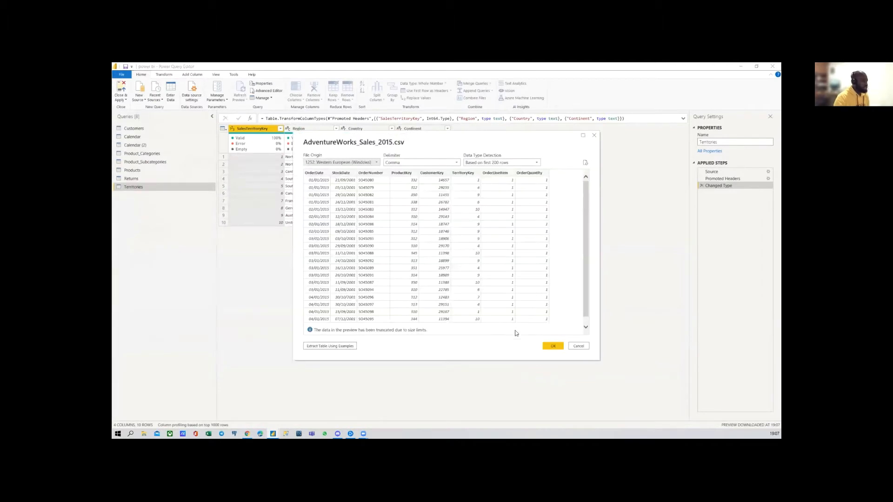
left_click(552, 346)
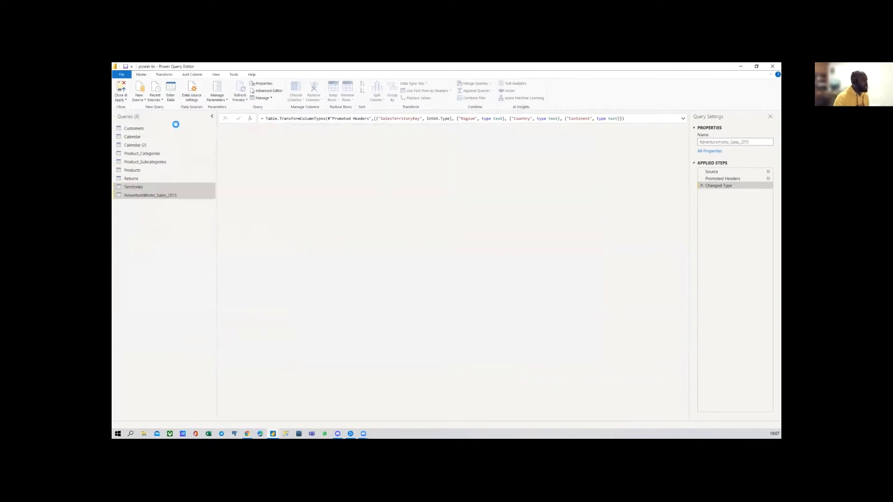
double_click(708, 143)
key("BackSpace")
Import the AdventureWorks_Sales_2016 file as a Text/CSV source and rename its query as Sales_2016
left_click(141, 101)
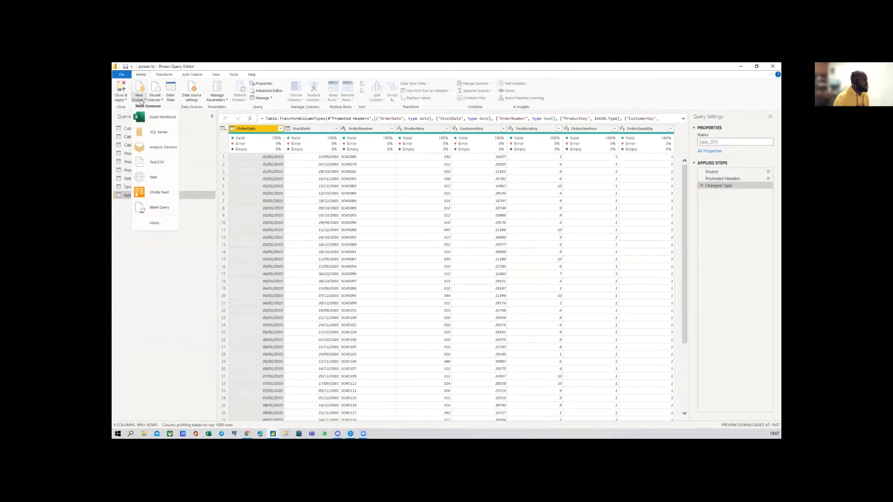
left_click(158, 167)
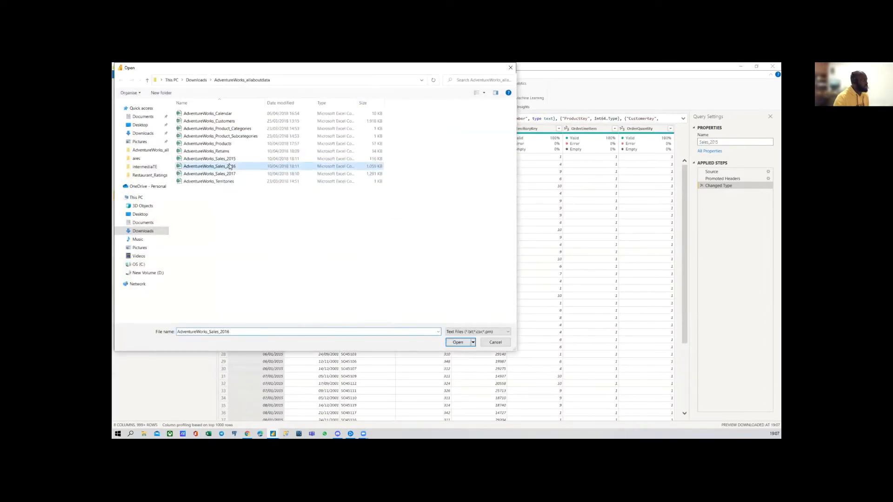
double_click(229, 165)
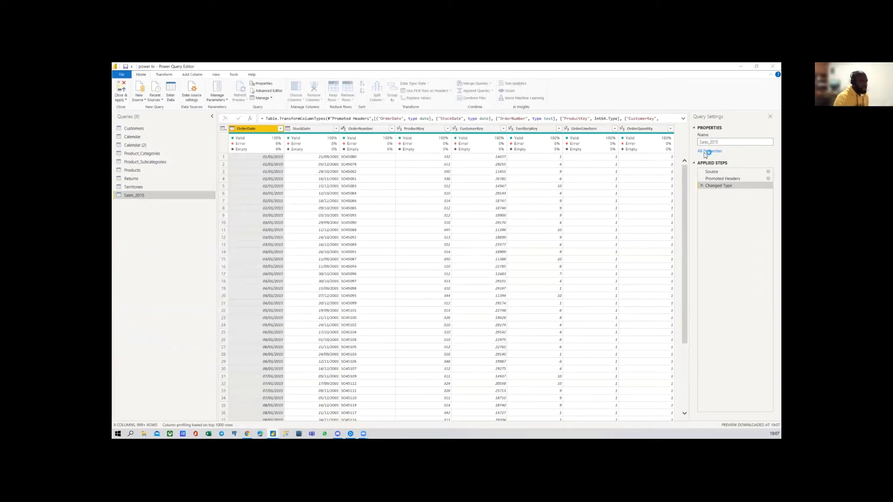
left_click(552, 346)
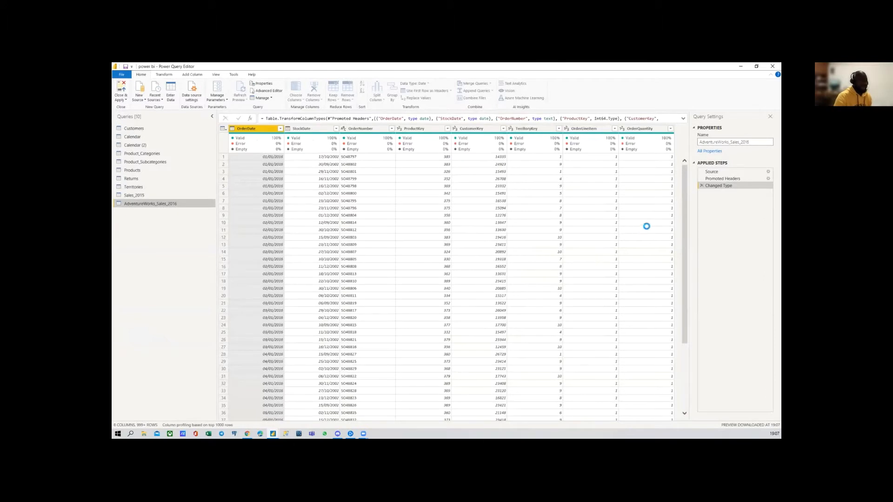
left_click_drag(731, 142, 695, 145)
key("BackSpace")
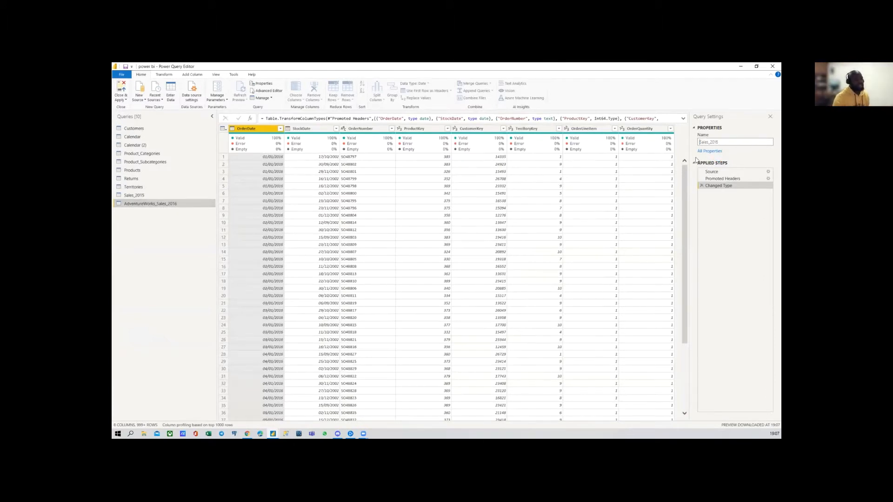
left_click(128, 250)
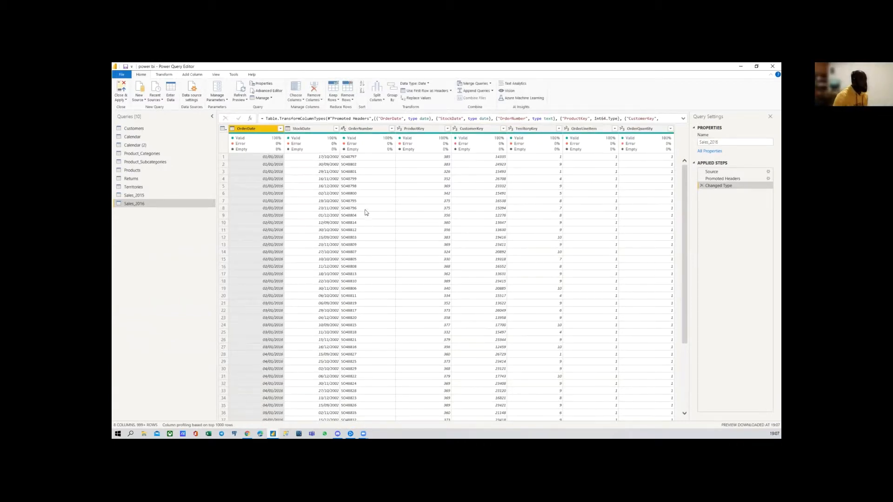
Compare the columns of the Sales_2015 and Sales_2016 queries and examine the Sales_2015 order dates
left_click(137, 199)
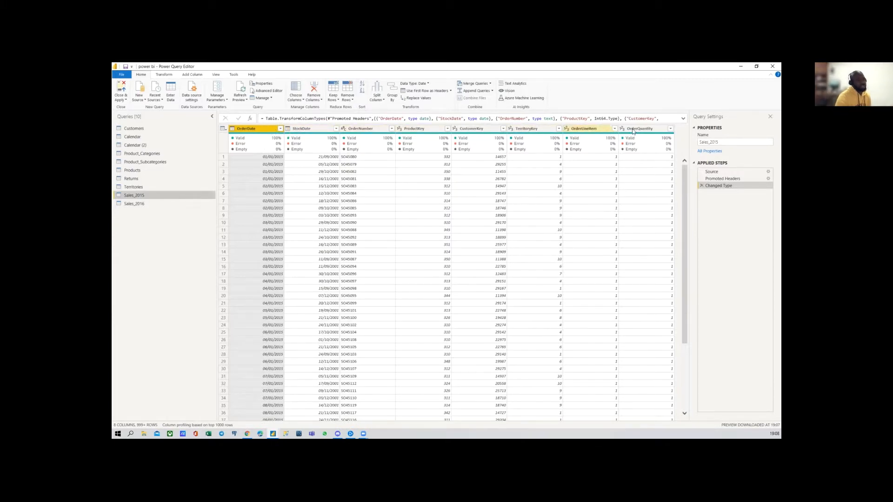
left_click(149, 206)
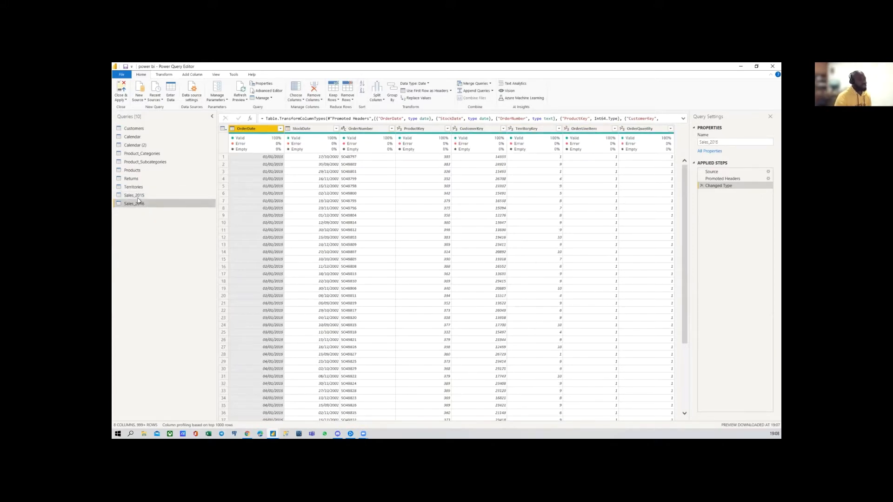
left_click(136, 196)
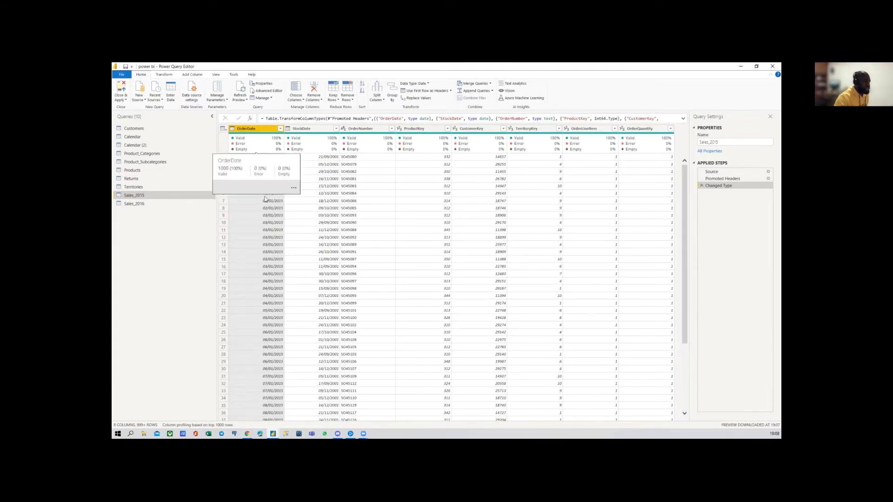
scroll(272, 199, "down", 4)
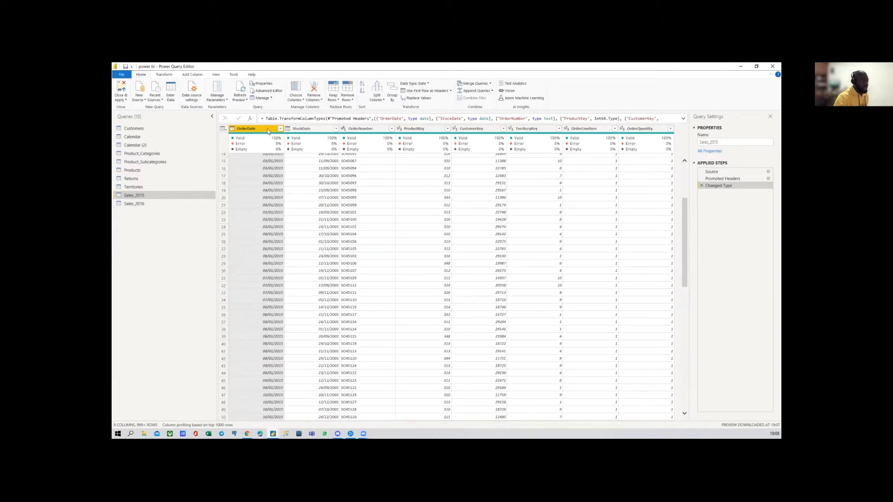
scroll(265, 285, "down", 15)
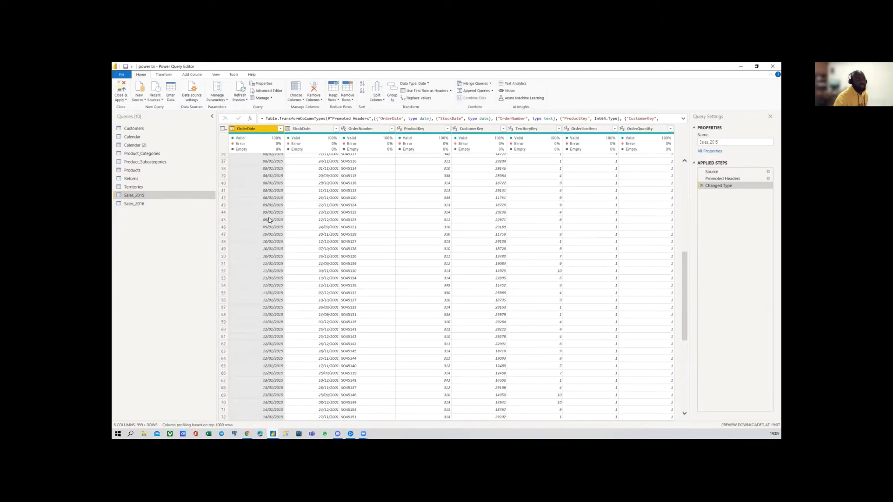
scroll(265, 285, "up", 20)
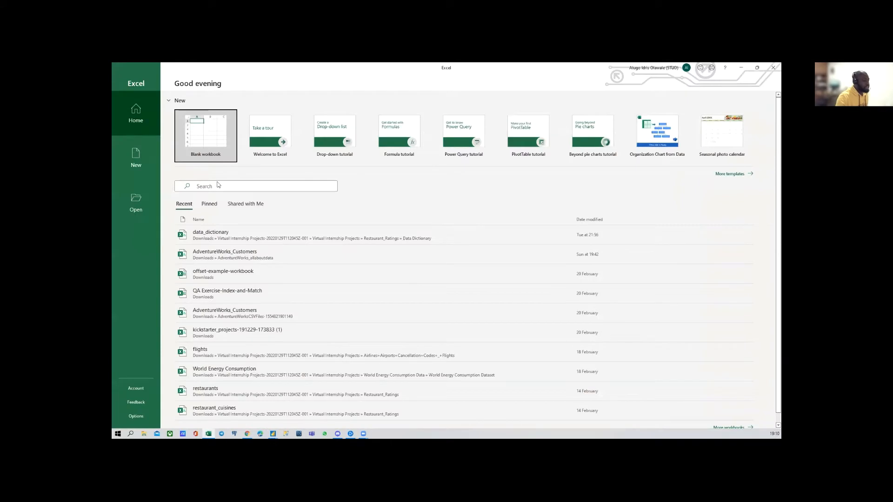
Switch to Excel, create a blank workbook, and enter the header ID in C2 with 1 below it
left_click(211, 140)
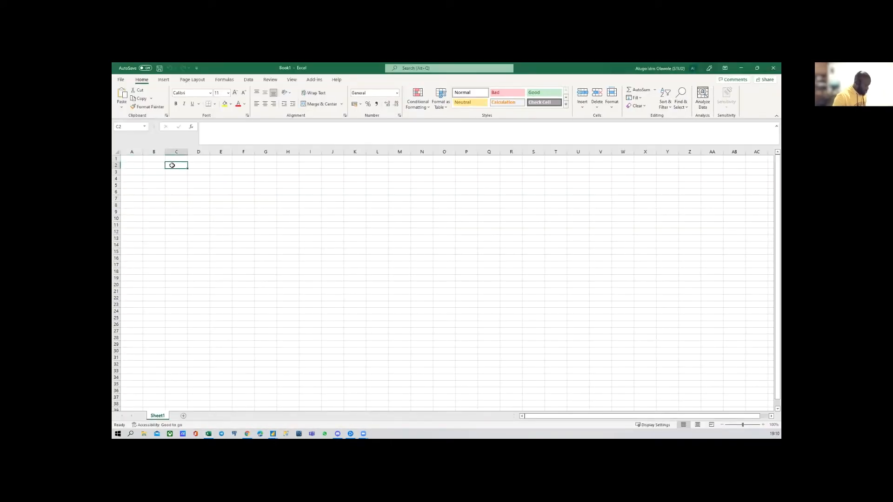
type("1")
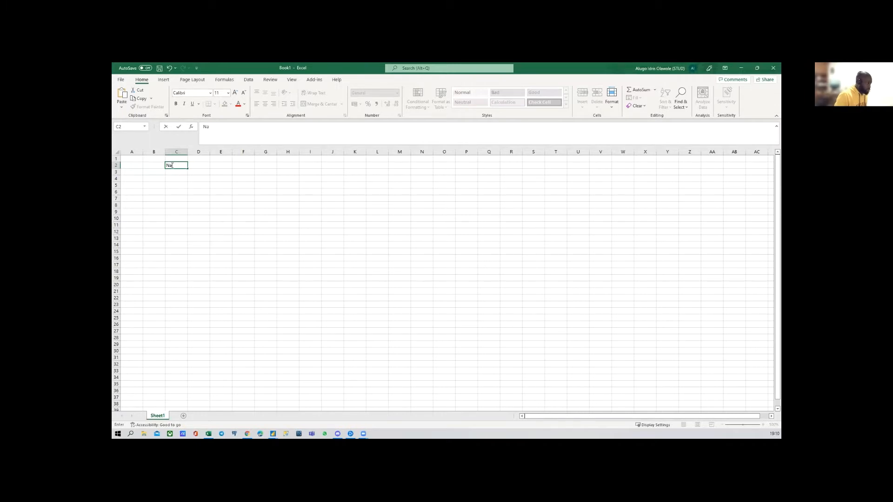
type("10")
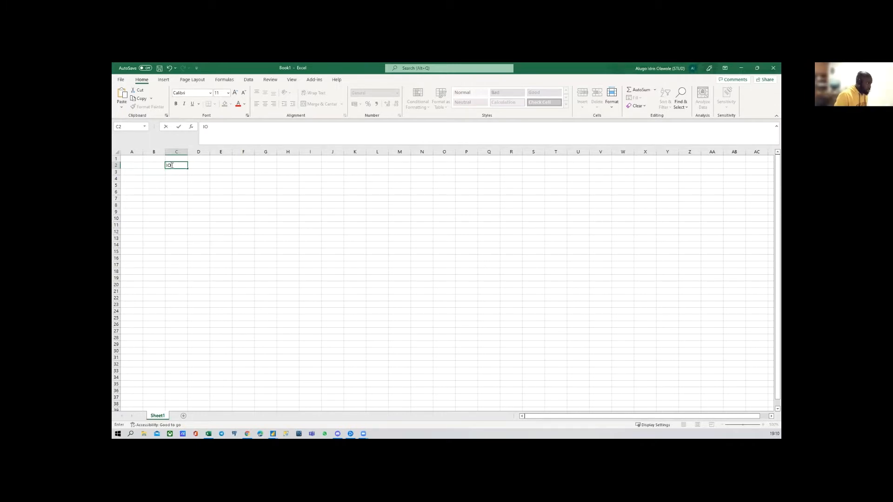
key("Return")
type("1")
key("Return")
Fill the ID column down from C3 to C17 as a series from 1 to 15
left_click(175, 172)
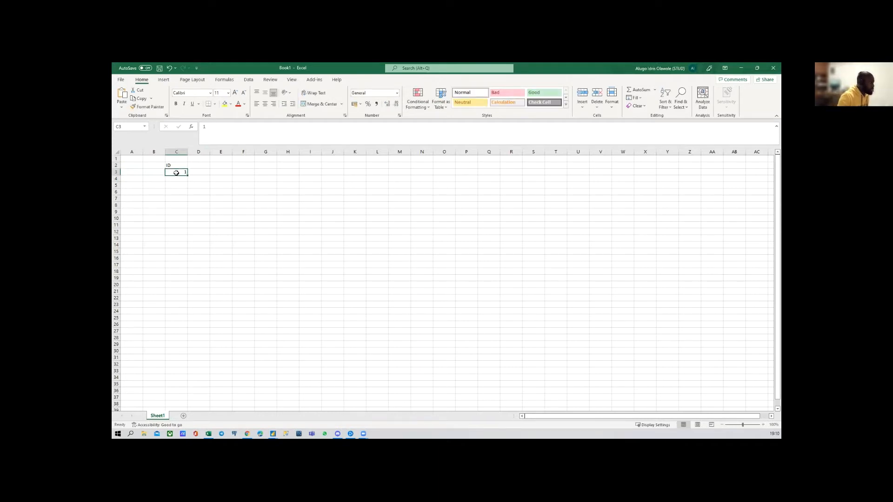
left_click_drag(187, 177, 190, 268)
left_click(191, 272)
left_click(206, 291)
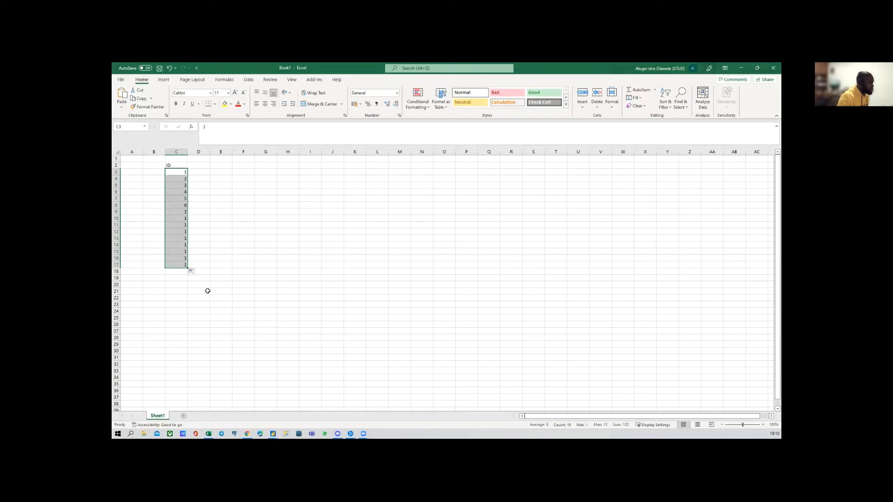
Enter the header Name in D2 and four sample first names in D3 to D6
left_click(197, 174)
left_click(199, 165)
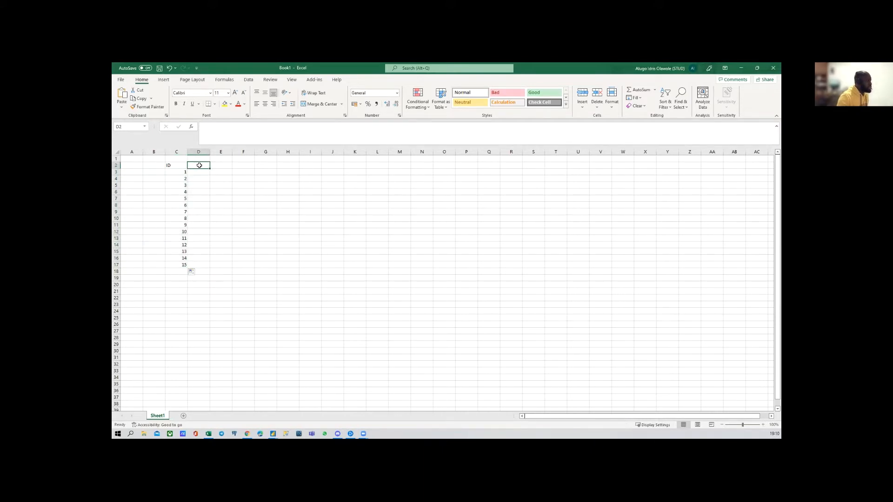
type("Name")
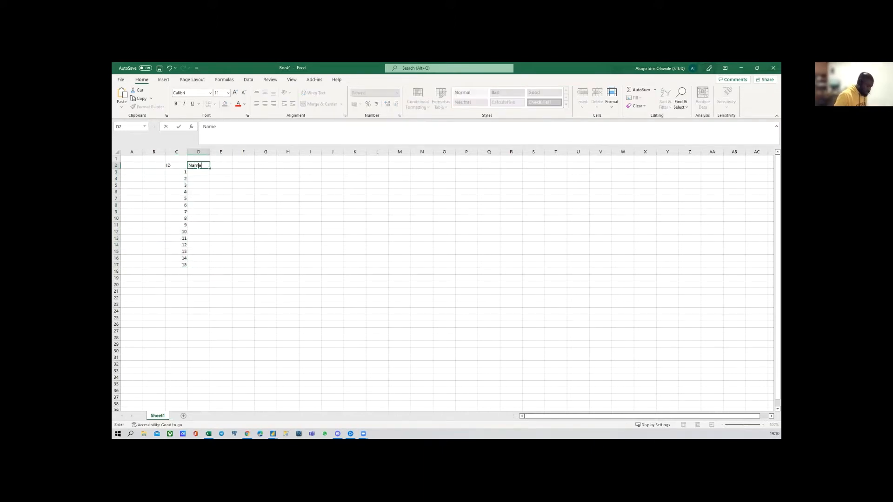
key("Return")
type("A")
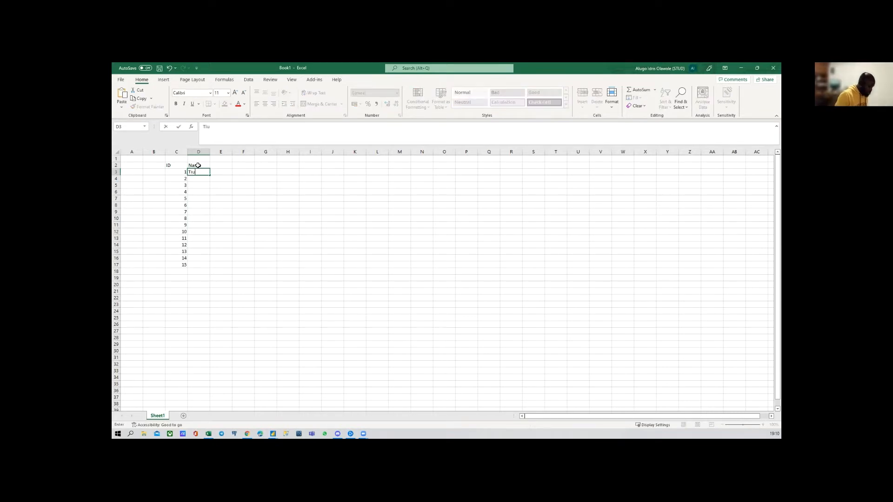
key("Return")
type("John")
key("Return")
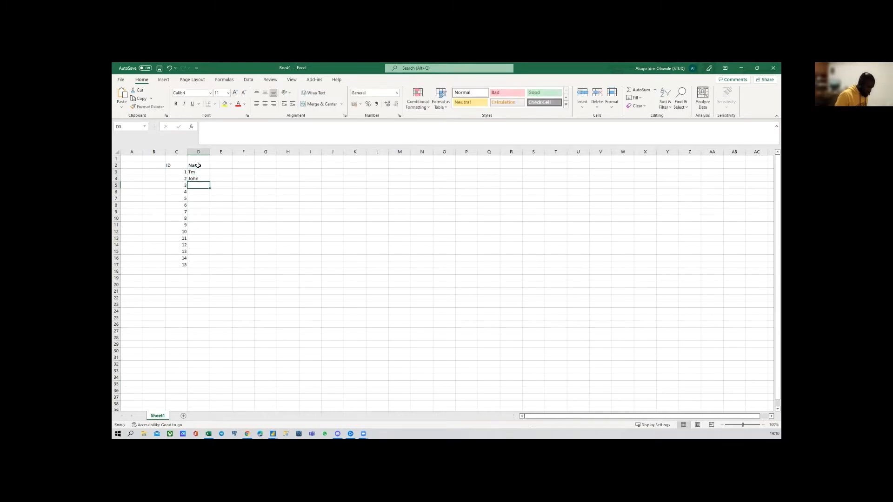
type("Racheal")
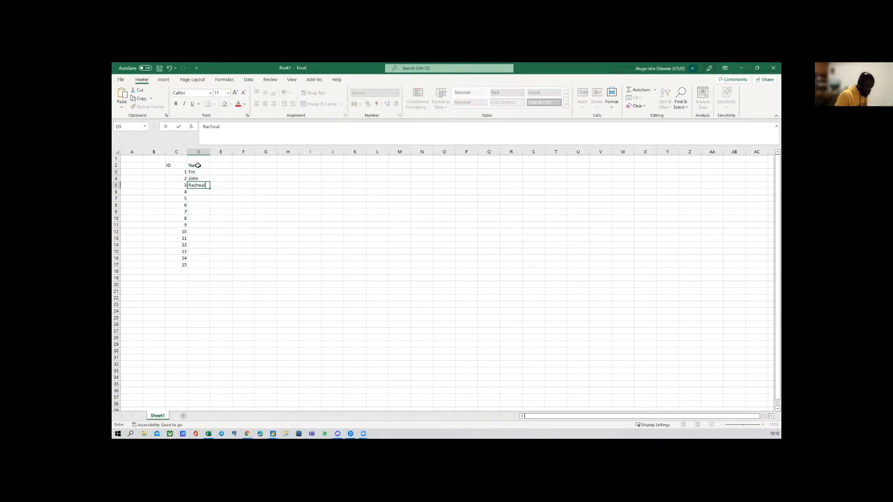
key("Return")
type("S")
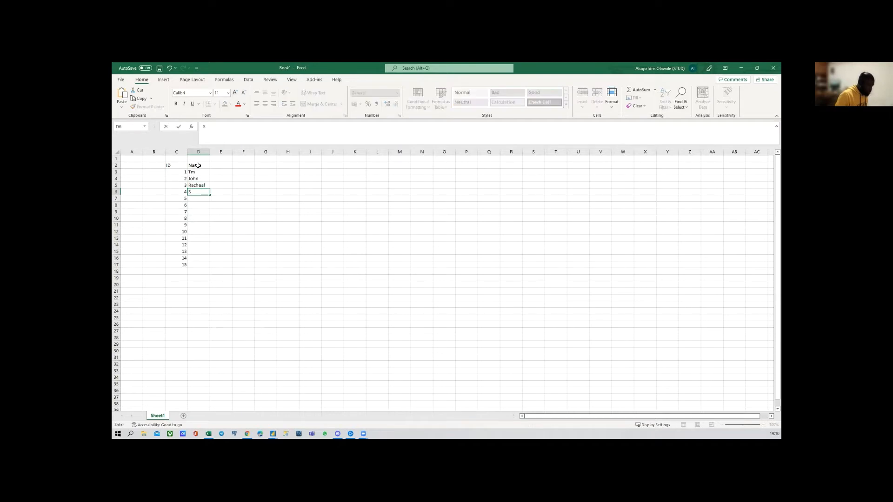
type("am")
left_click(243, 198)
Repeat the four sample names down the Name column through D17
left_click_drag(195, 171, 211, 266)
left_click(240, 198)
left_click(214, 160)
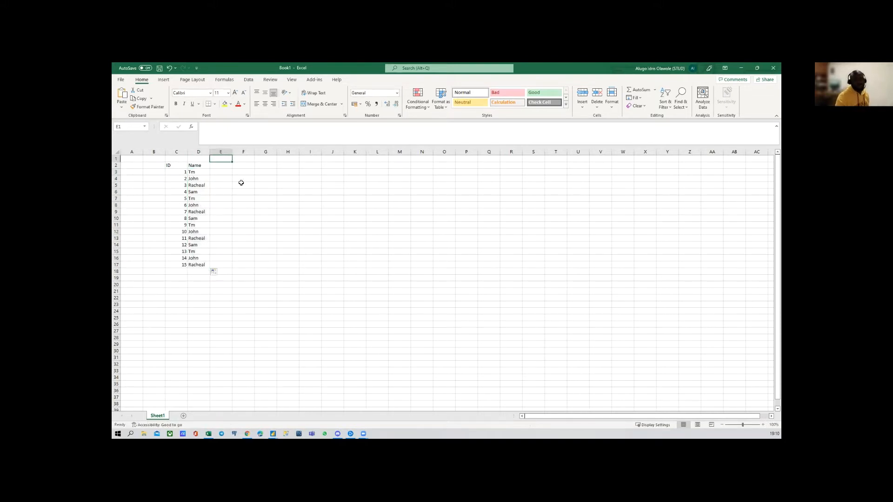
Copy the ID and Name table in C2:D17 and paste the copy starting at I2
left_click_drag(179, 166, 199, 266)
key("ctrl+c")
left_click(314, 166)
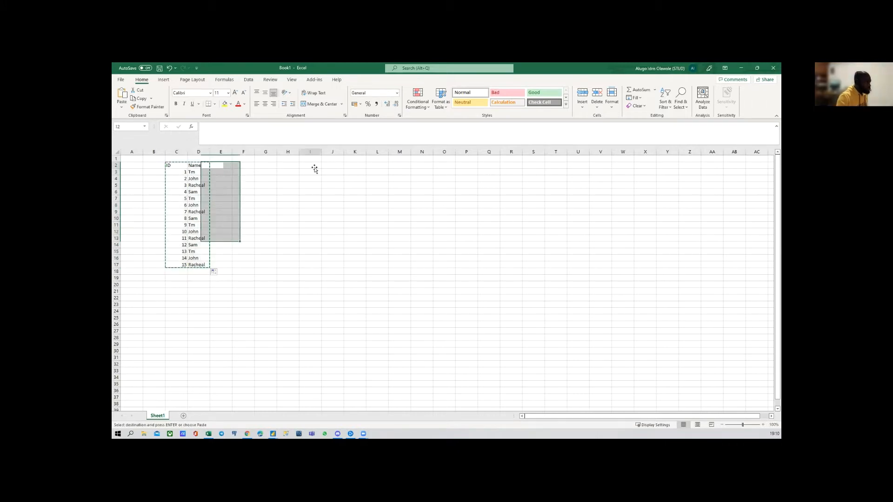
key("ctrl+v")
Renumber the copied table's IDs with 16 in I3 and 17 in I4, continuing the series to 30 in I17
left_click(317, 173)
double_click(318, 173)
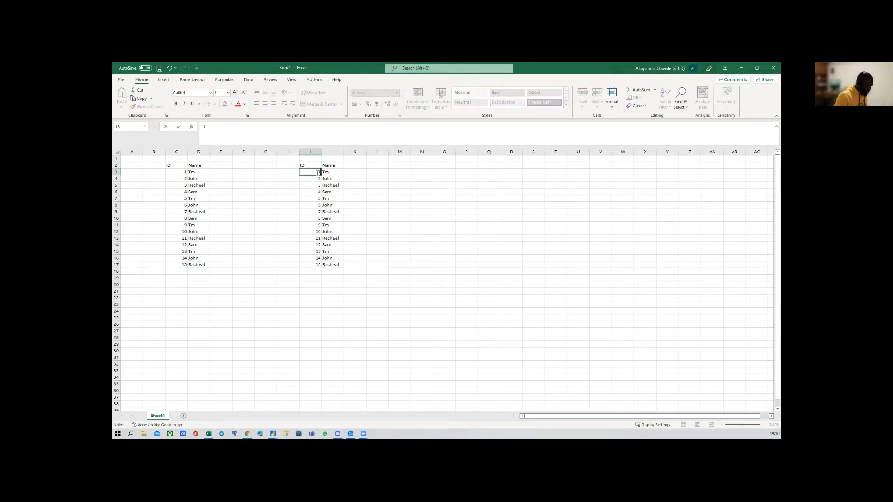
type("6")
key("Return")
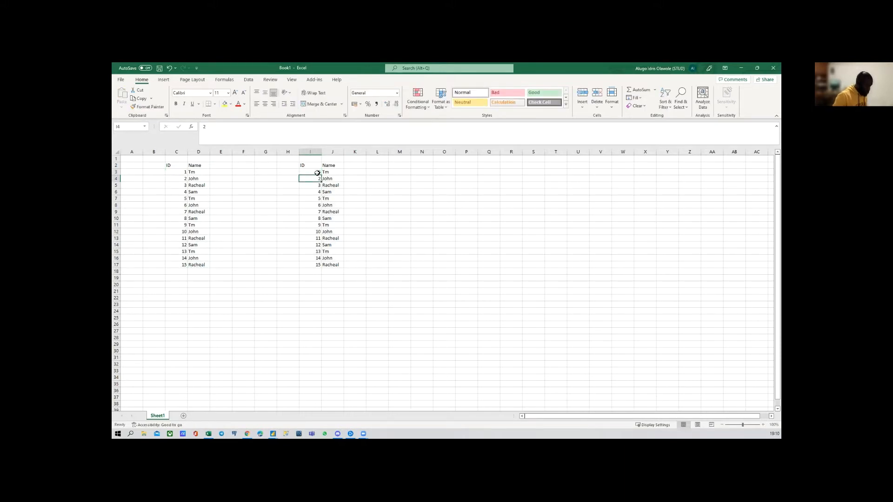
key("Return")
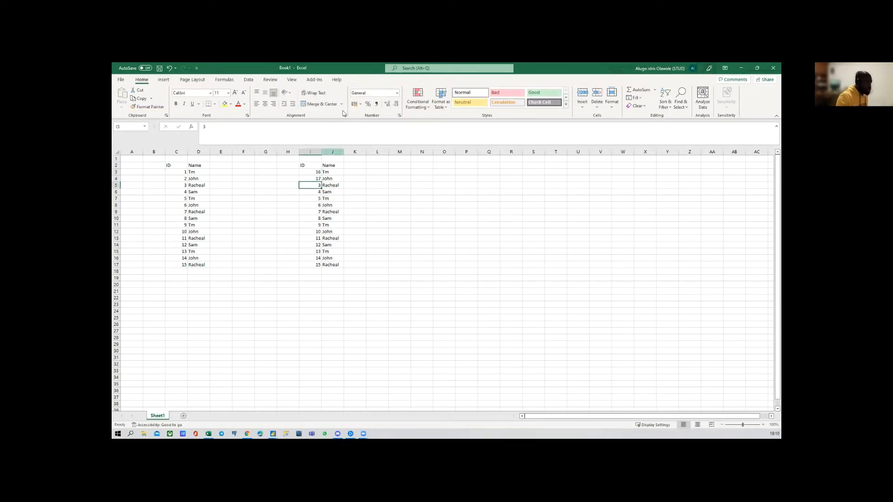
left_click_drag(312, 174, 326, 268)
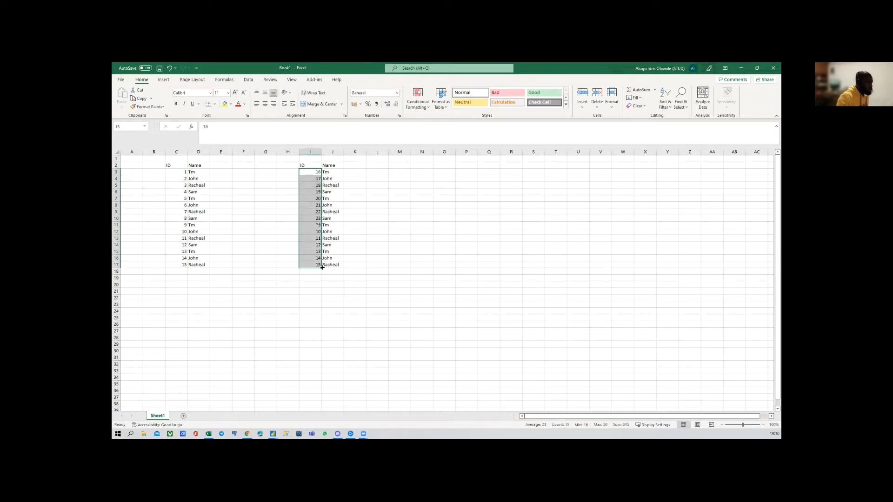
left_click(357, 259)
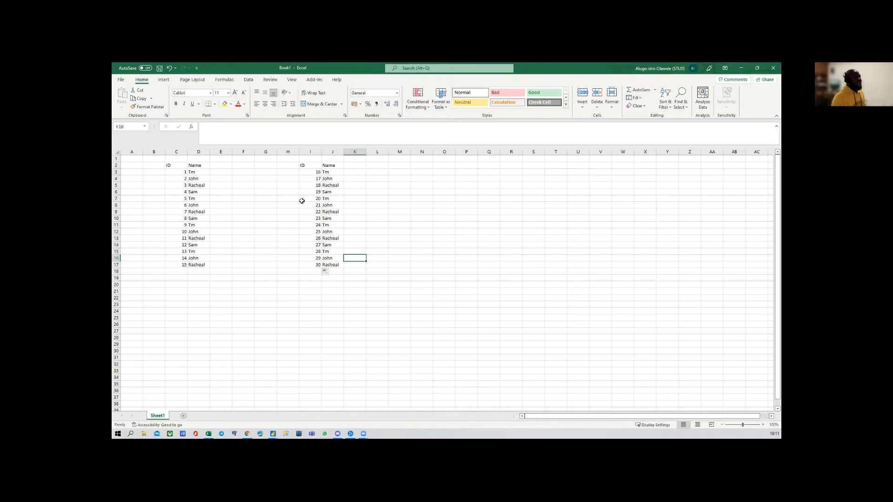
Copy the ID and Name rows in I3:J17 and paste them beneath the first table, starting at C18
left_click_drag(177, 159, 208, 161)
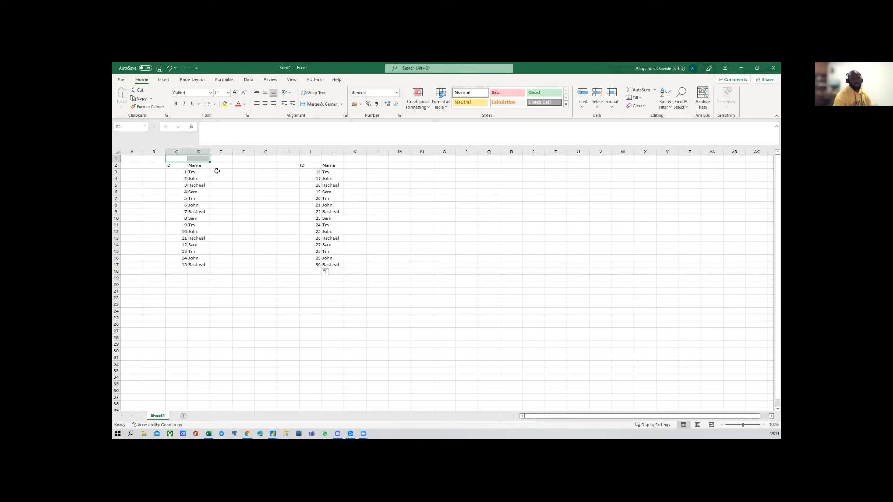
left_click_drag(319, 172, 333, 265)
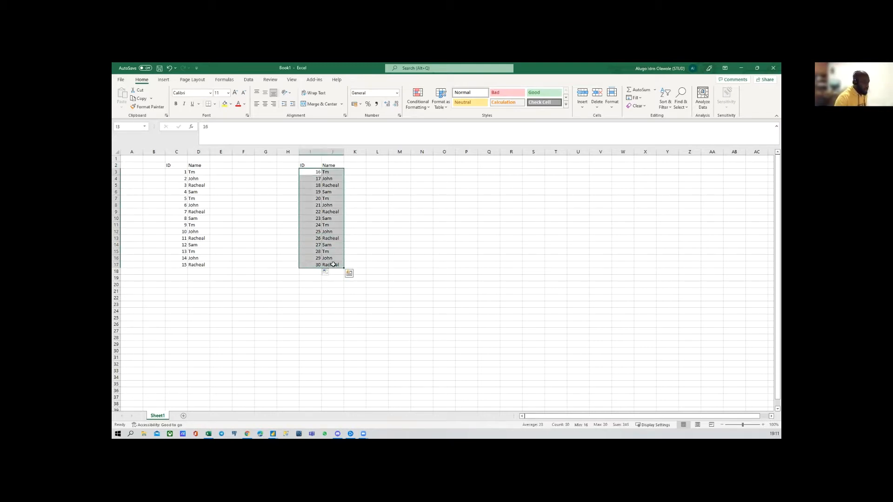
key("ctrl+c")
left_click(182, 269)
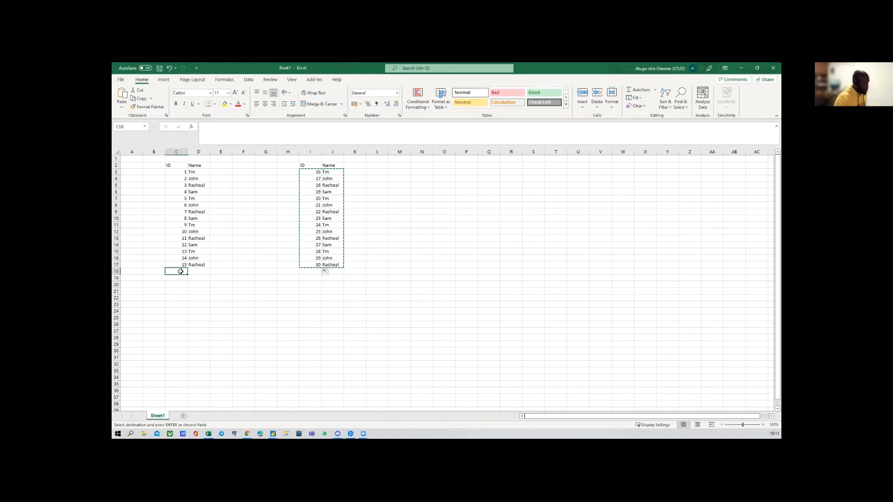
key("ctrl+v")
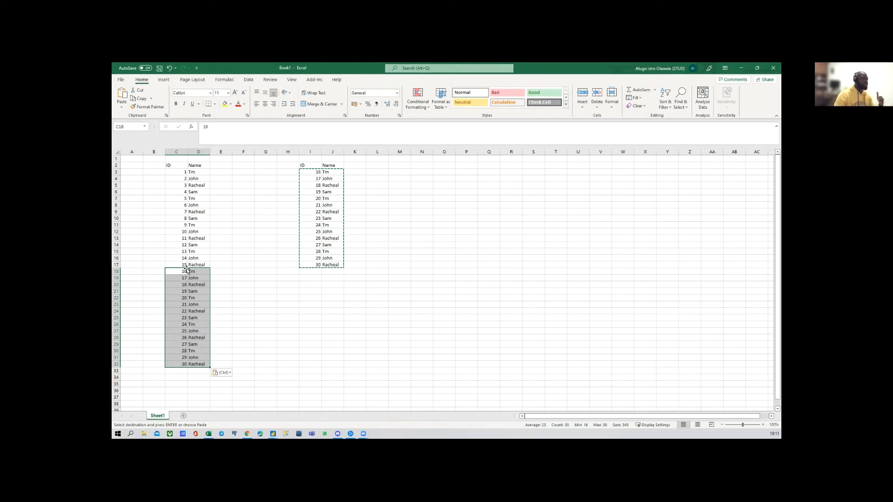
left_click(360, 210)
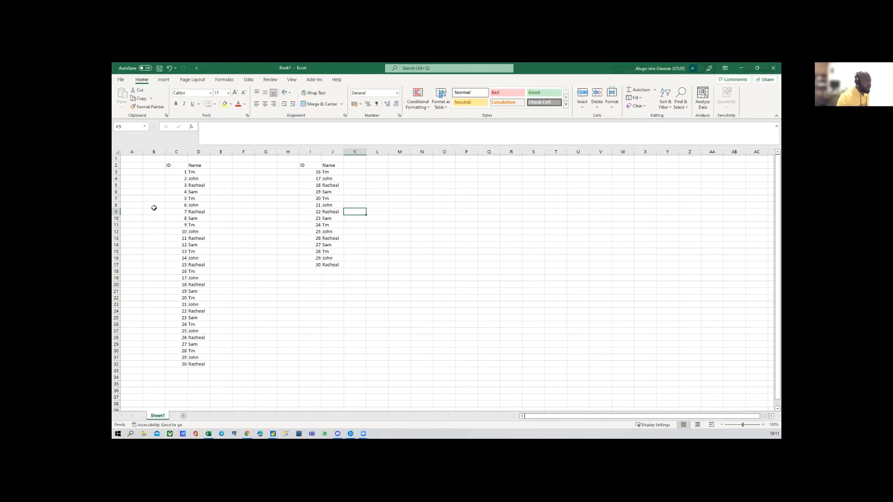
Copy the second table with its headers from I2:J17 and paste it beside the first table, starting at E2
left_click_drag(179, 166, 201, 265)
left_click_drag(305, 163, 332, 262)
left_click_drag(307, 162, 330, 264)
key("ctrl+q")
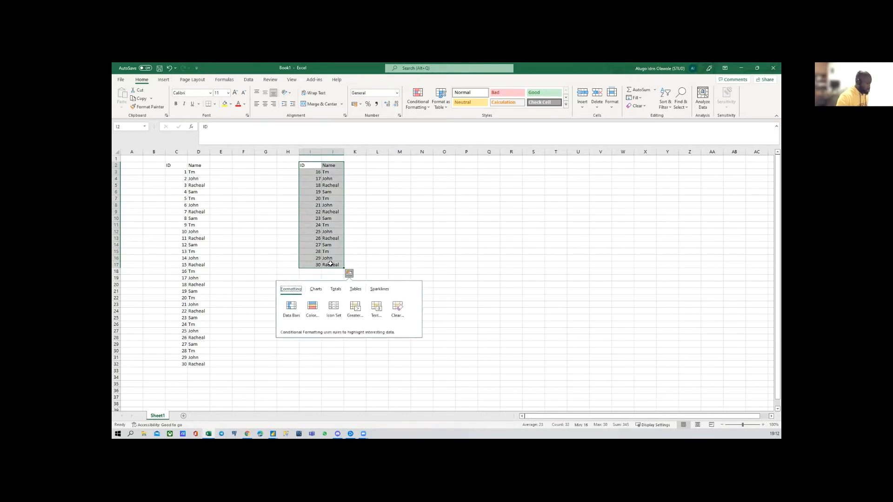
left_click(306, 234)
left_click_drag(309, 166, 326, 265)
key("ctrl+c")
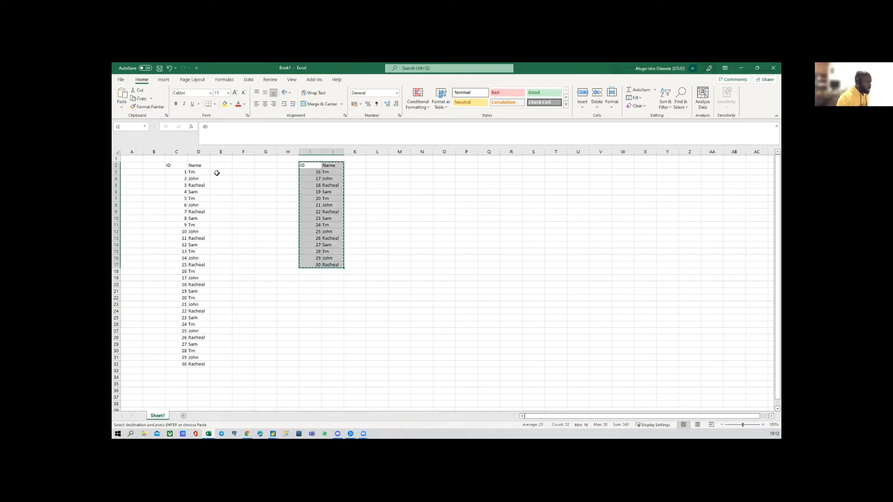
left_click(215, 166)
key("ctrl+v")
key("Escape")
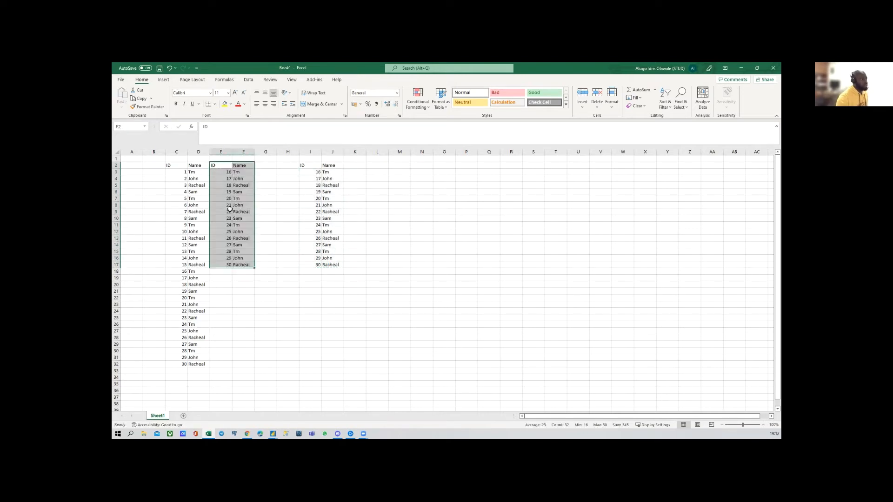
left_click(236, 227)
left_click_drag(215, 166, 243, 265)
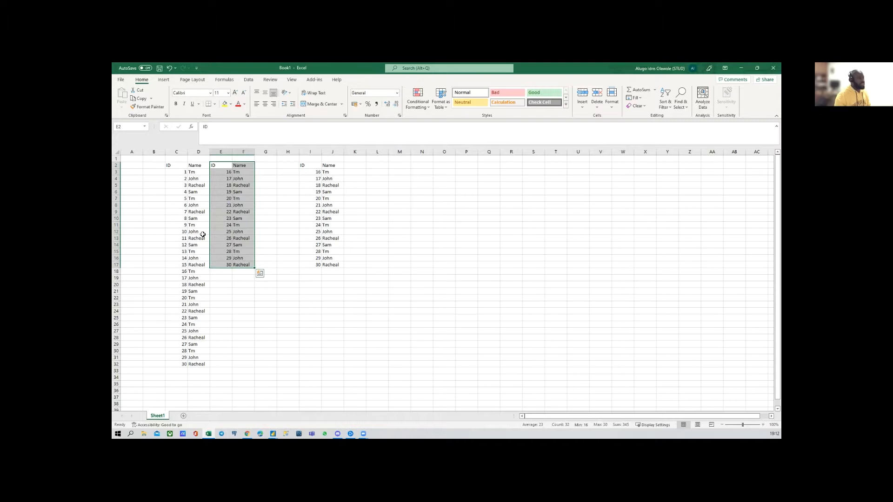
left_click_drag(193, 272, 198, 365)
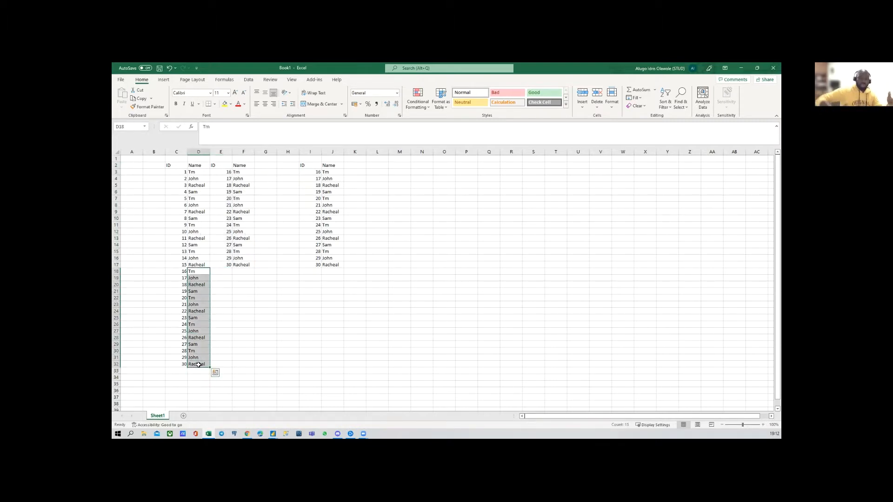
left_click_drag(179, 274, 198, 365)
left_click(235, 260)
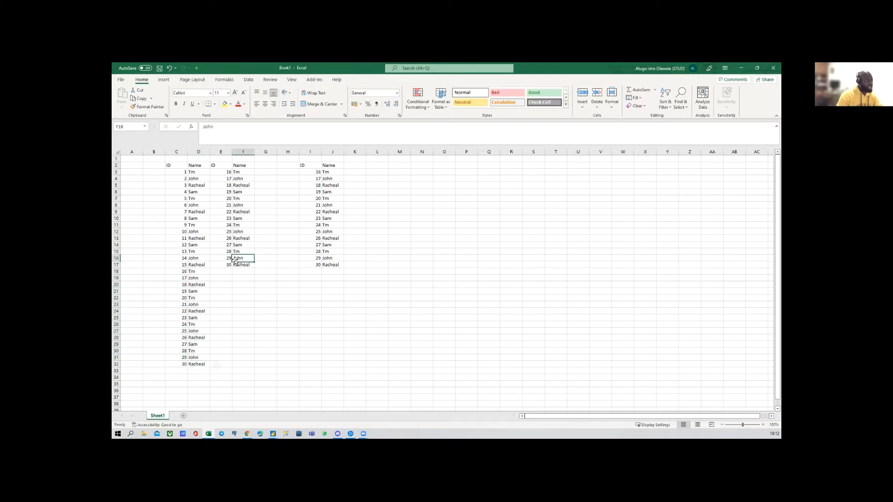
Add an Age column to the second table with 30 in K3 and 45 in K4, continuing the series through K17
left_click(354, 164)
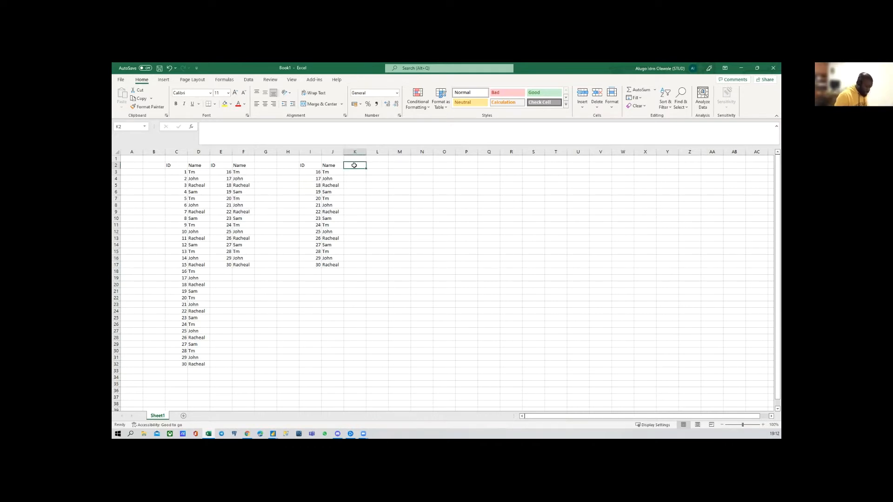
type("Age")
key("Return")
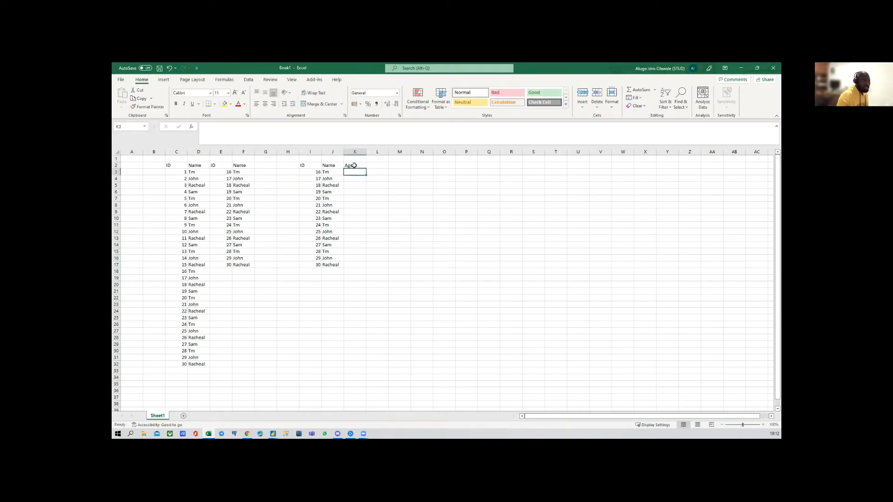
type("30")
key("Return")
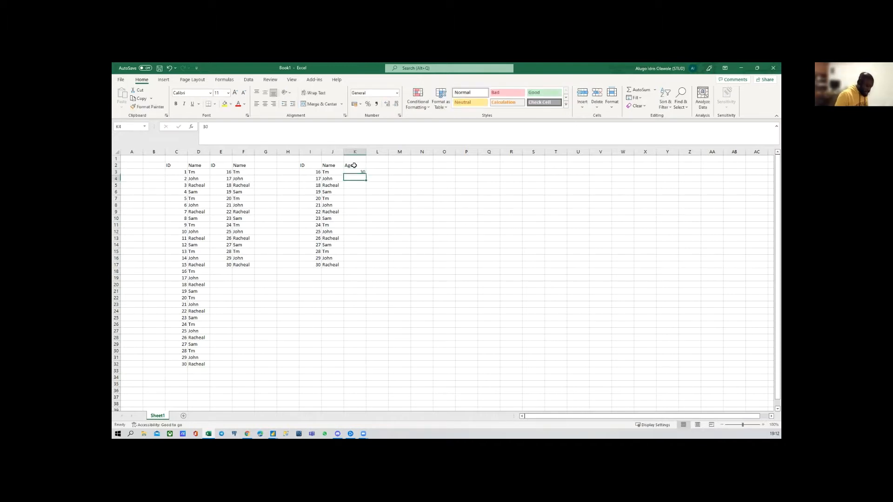
type("45")
key("Return")
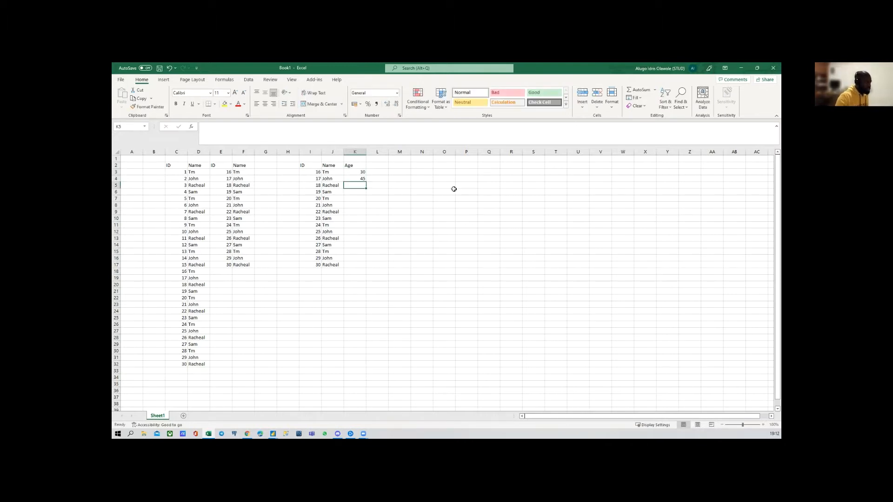
left_click_drag(362, 173, 365, 269)
left_click(422, 185)
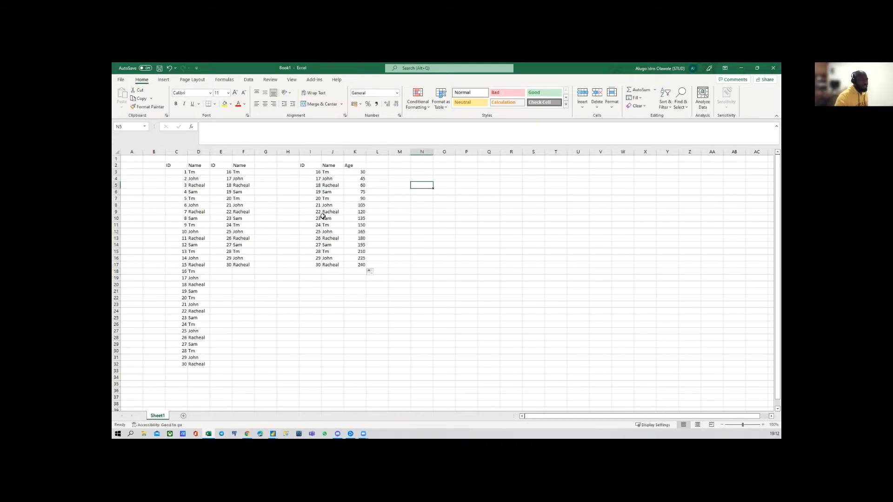
Clear the pasted copies in C18:D32 and E2:F17, leaving only the two original tables
left_click_drag(303, 165, 361, 263)
left_click_drag(163, 165, 199, 234)
left_click(210, 212)
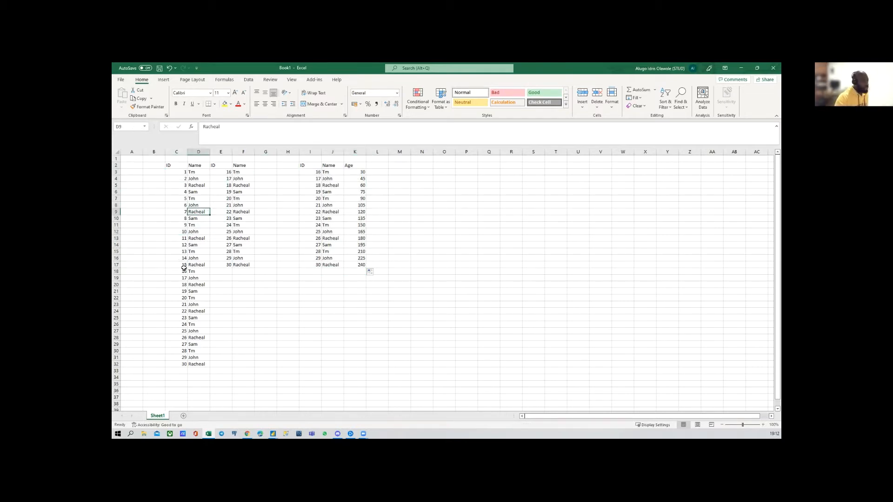
left_click_drag(181, 272, 202, 364)
left_click(259, 334)
left_click_drag(219, 166, 249, 262)
key("Delete")
left_click(287, 258)
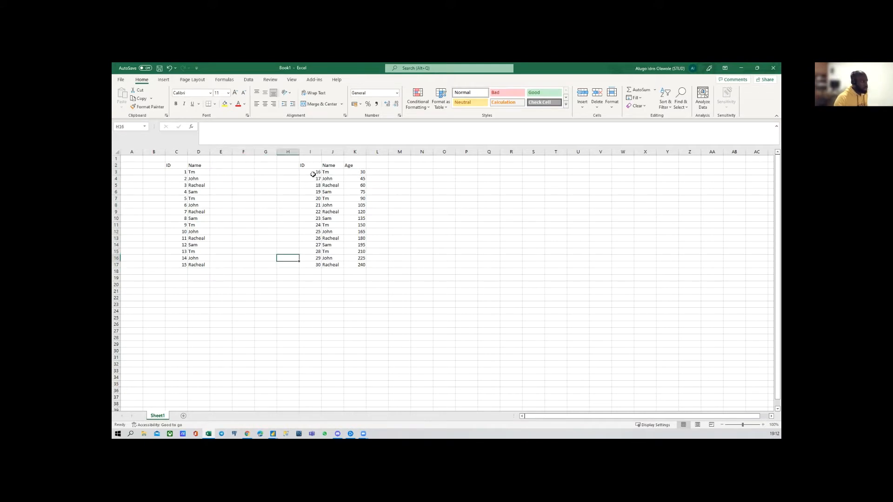
Copy the ID, Name and Age table in I2:K17 and paste it beneath the first table, starting at C18
left_click_drag(310, 165, 362, 270)
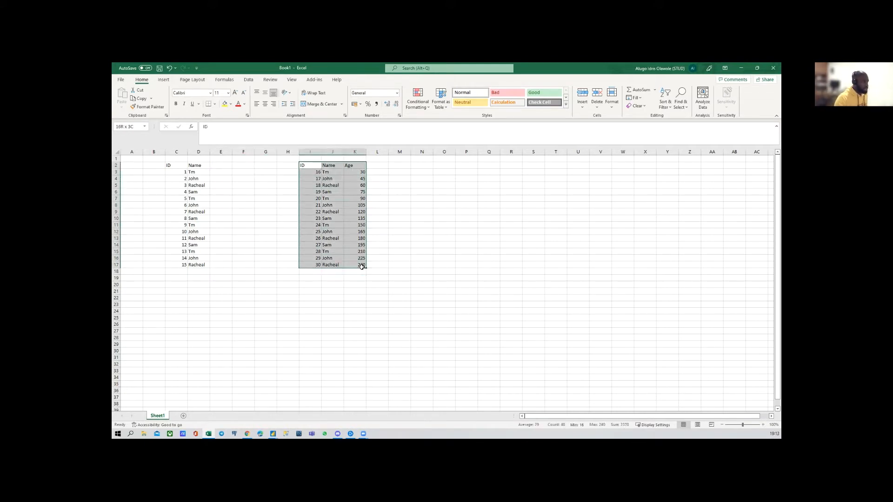
key("ctrl+c")
left_click(179, 271)
key("ctrl+v")
left_click(227, 245)
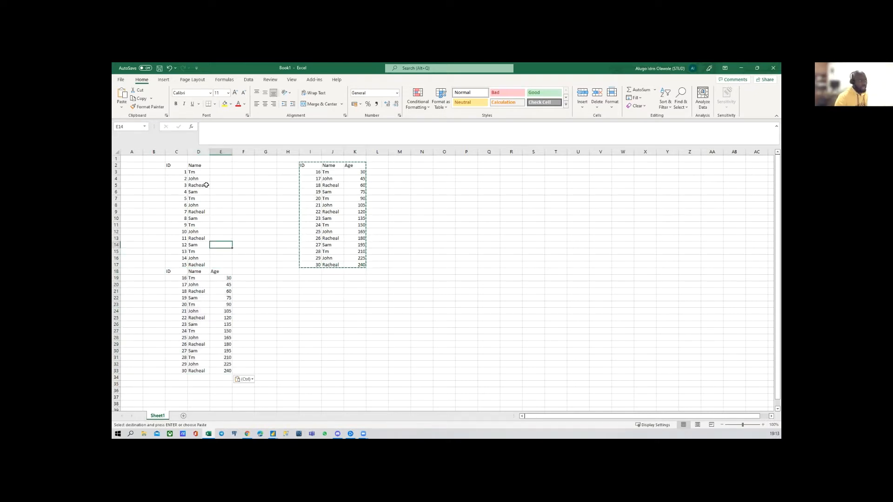
left_click_drag(215, 165, 224, 246)
left_click(248, 196)
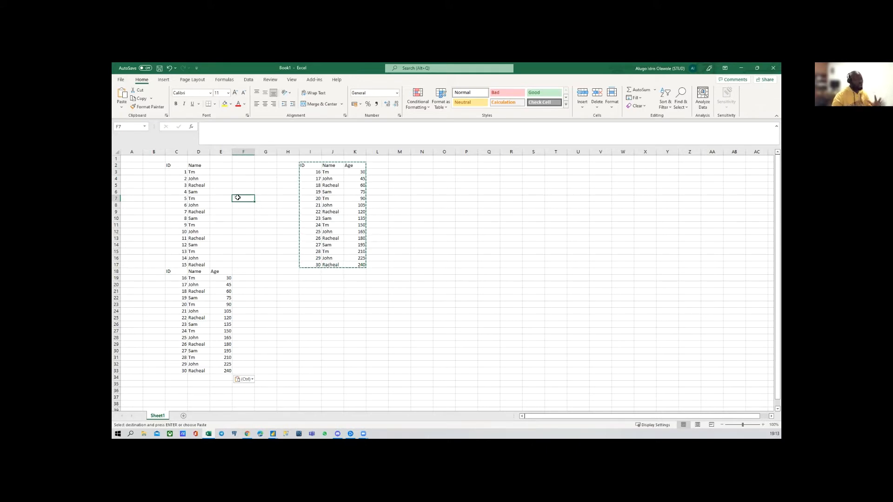
key("Escape")
left_click(251, 203)
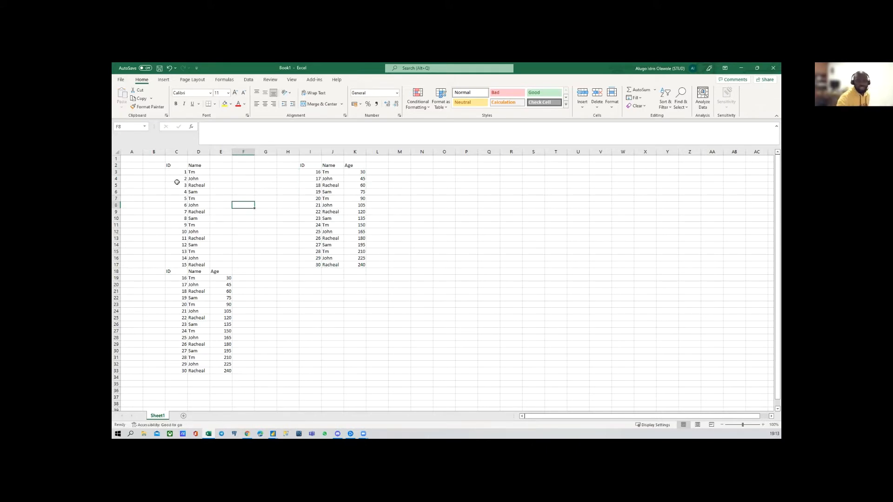
Copy the ID, Name and Age table in I2:K17 and paste it beside the first table, starting at E2
left_click_drag(173, 168, 205, 266)
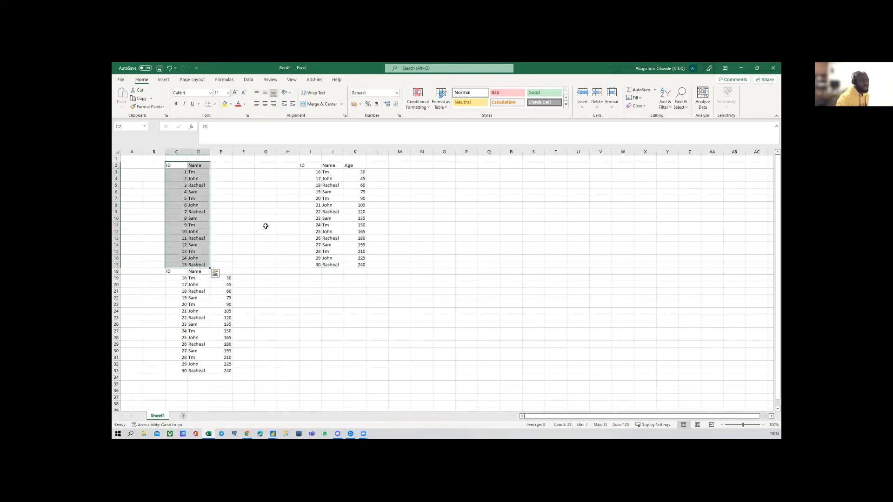
left_click(265, 218)
left_click_drag(302, 166, 356, 262)
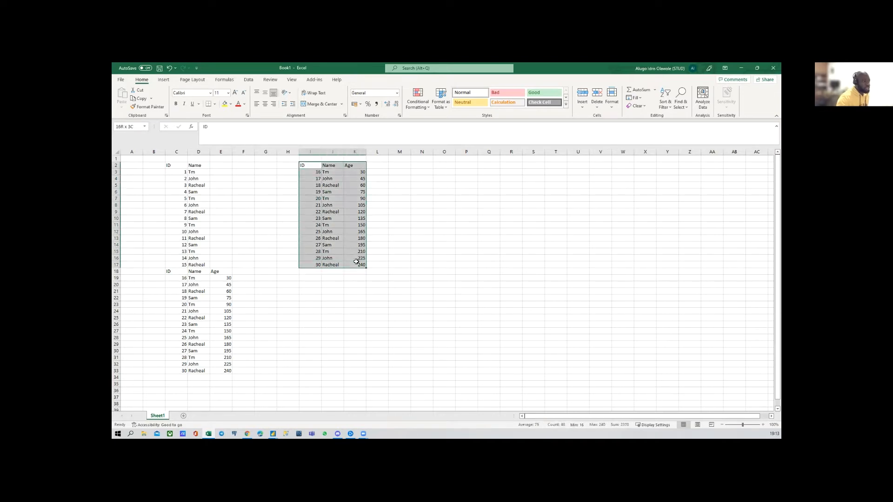
key("ctrl+c")
left_click(219, 164)
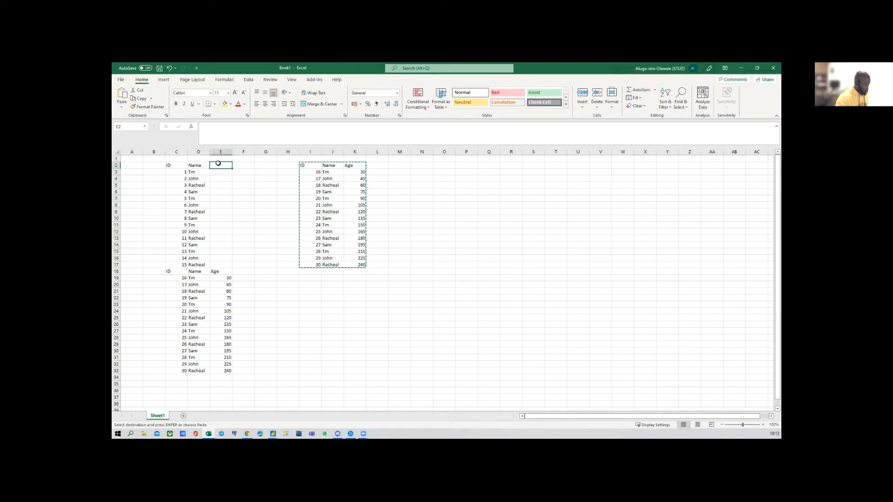
key("ctrl+v")
key("Escape")
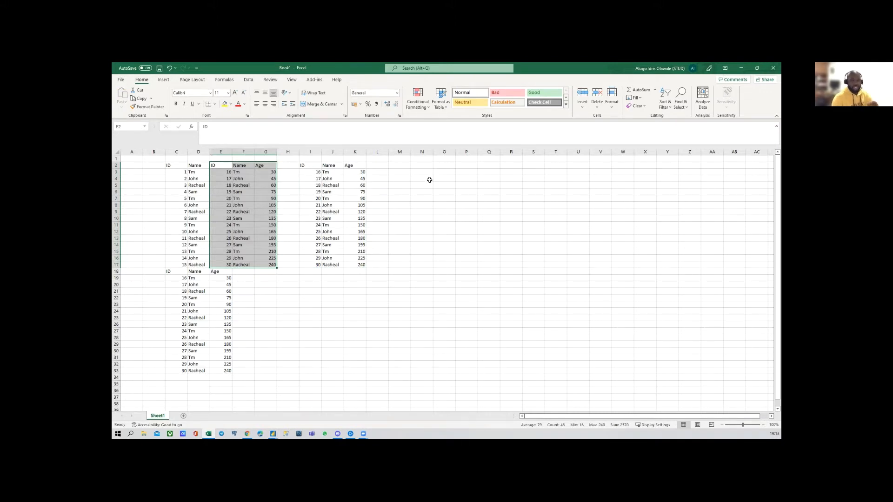
left_click(378, 178)
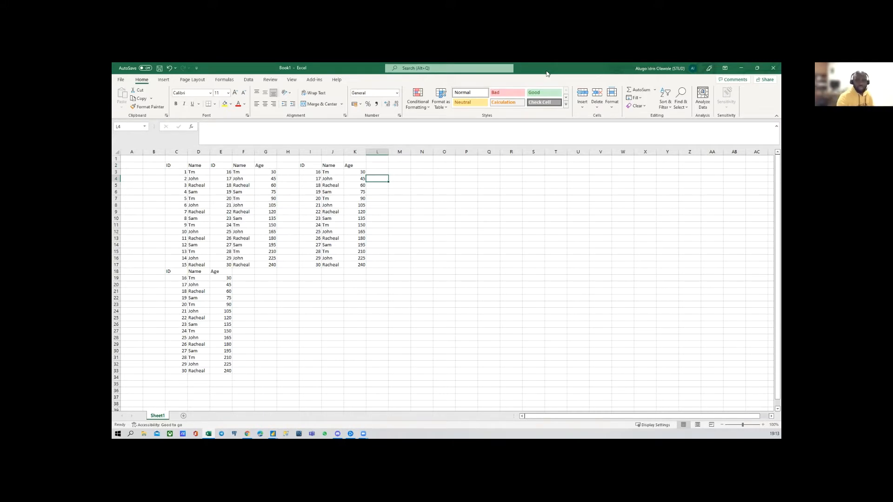
Switch to the Power Query Editor and look at the available Append Queries options
key("alt+Tab")
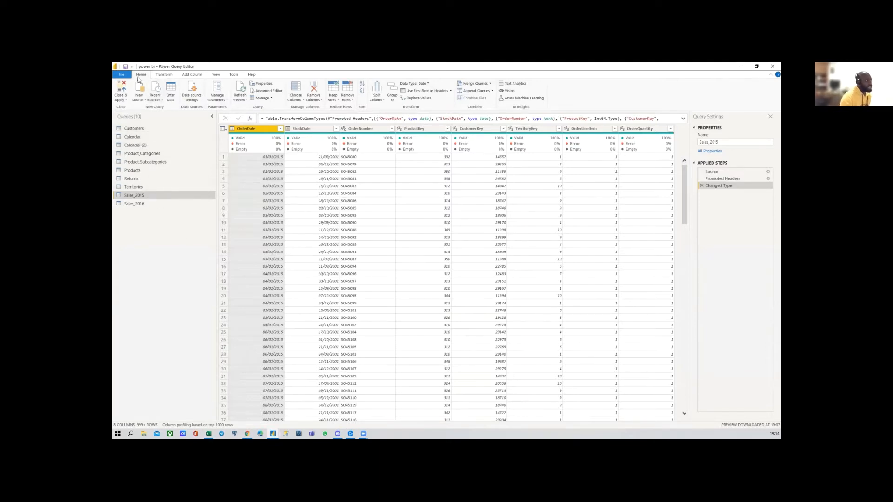
left_click(492, 92)
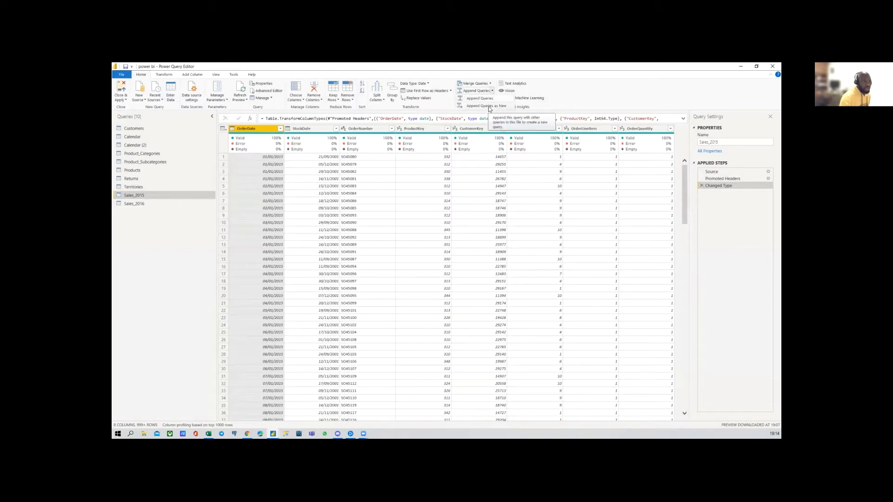
left_click(579, 86)
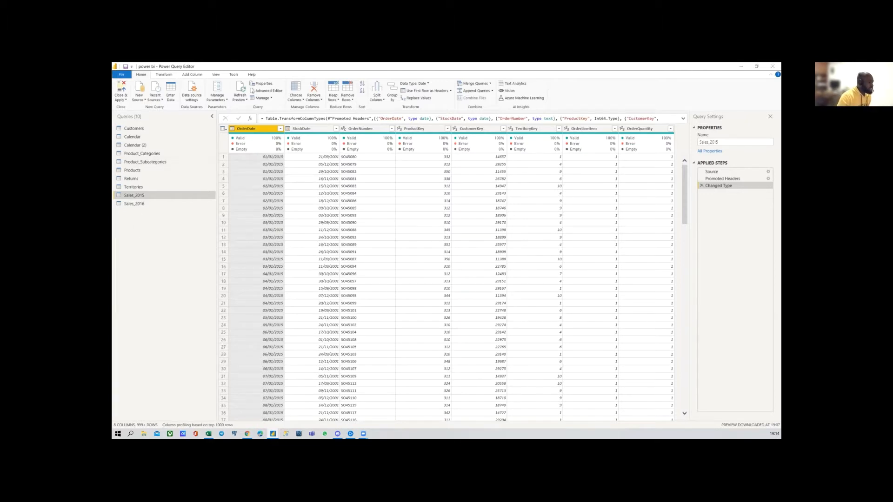
left_click_drag(144, 434, 171, 220)
left_click(173, 215)
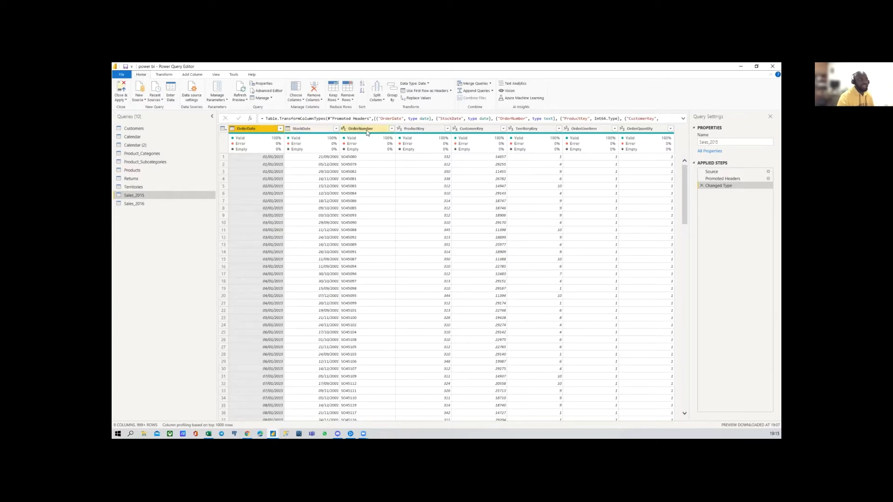
Examine the full list of OrderDate values in the Sales_2015 query without applying a filter
left_click(155, 204)
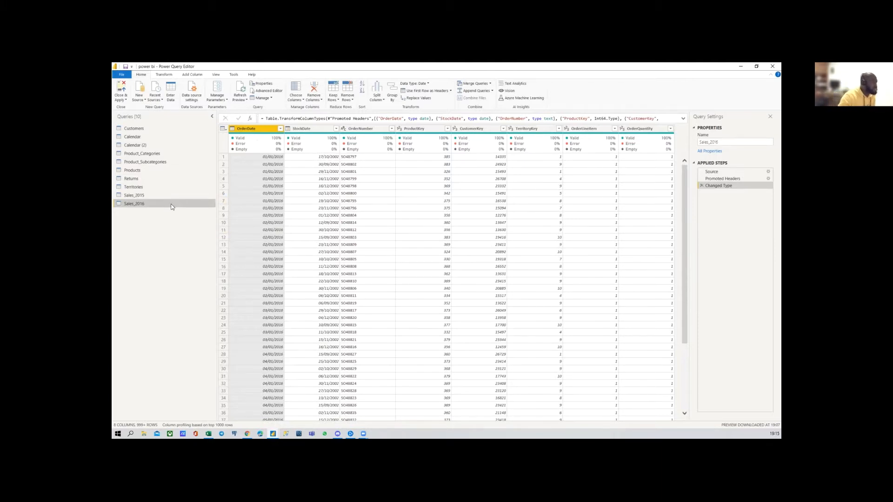
left_click(155, 195)
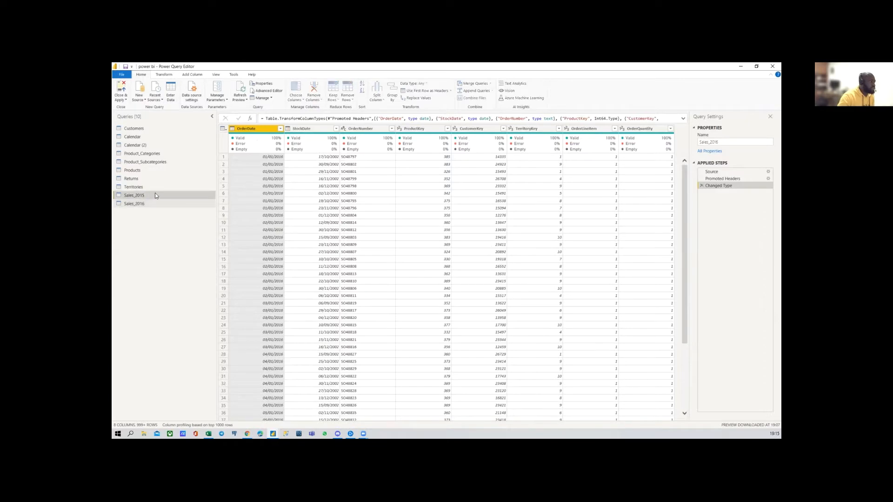
left_click(280, 129)
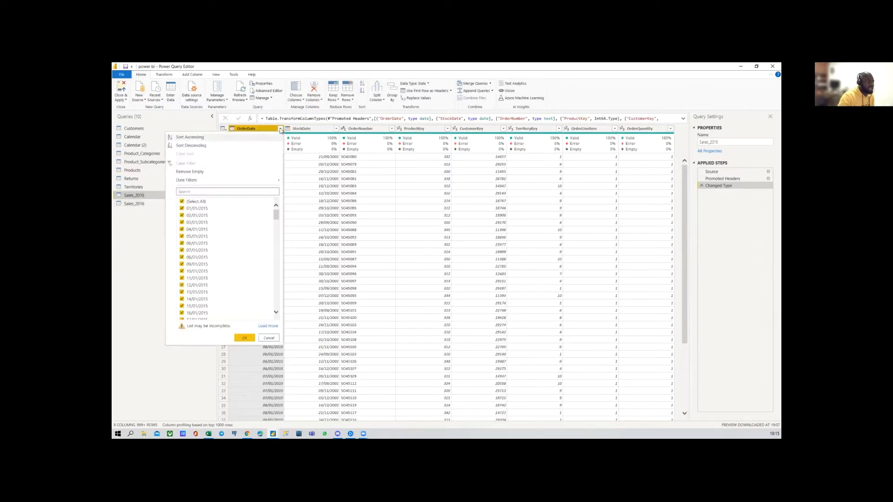
scroll(225, 215, "down", 20)
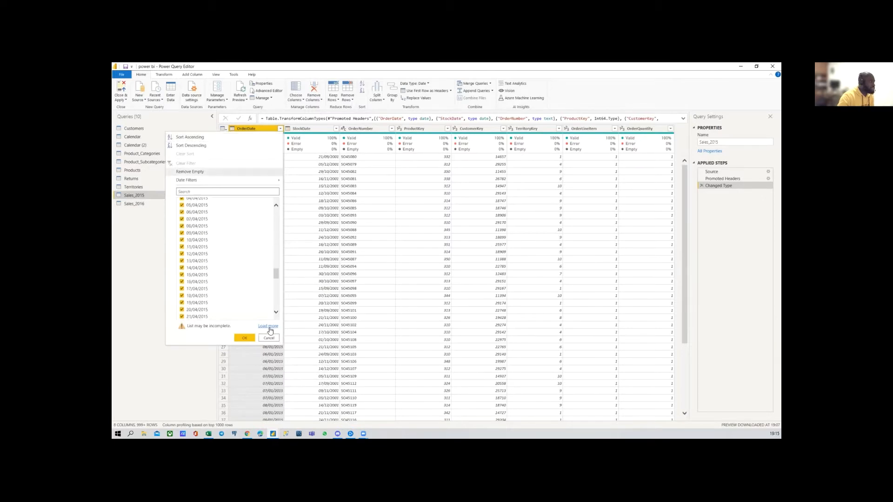
left_click(267, 326)
left_click_drag(275, 228, 270, 191)
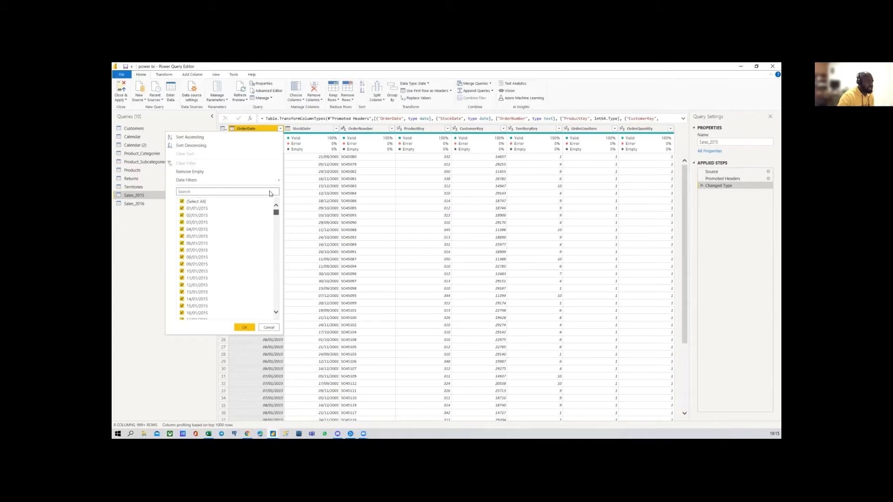
left_click(269, 327)
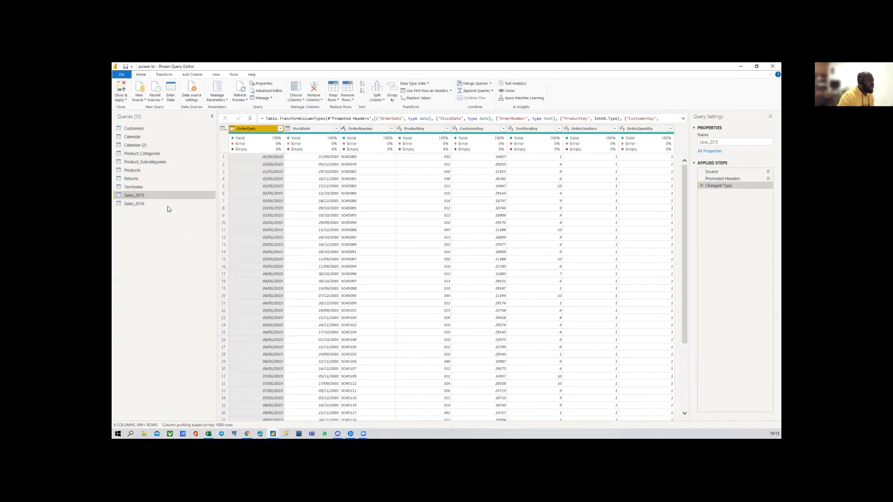
Look through the OrderDate values in the Sales_2016 query without applying a filter
left_click(164, 203)
left_click(280, 128)
mouse_move(275, 207)
left_mouse_down()
mouse_move(276, 300)
mouse_move(280, 210)
left_mouse_up()
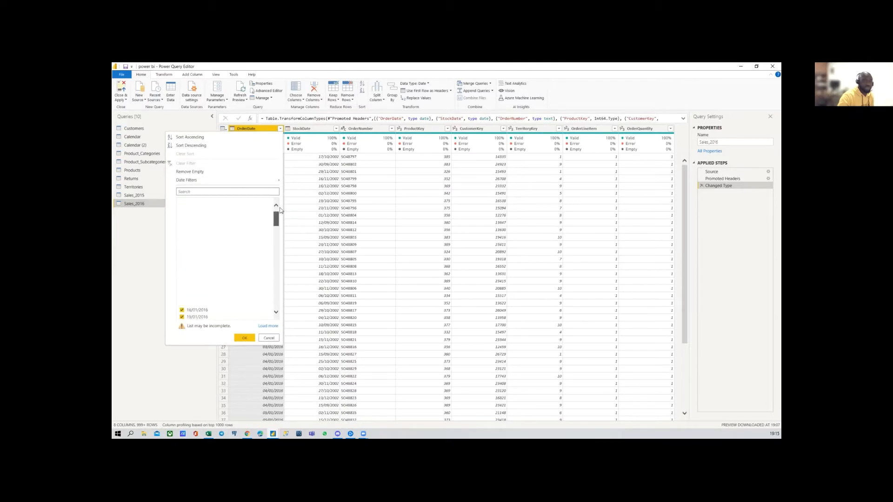
left_click(269, 338)
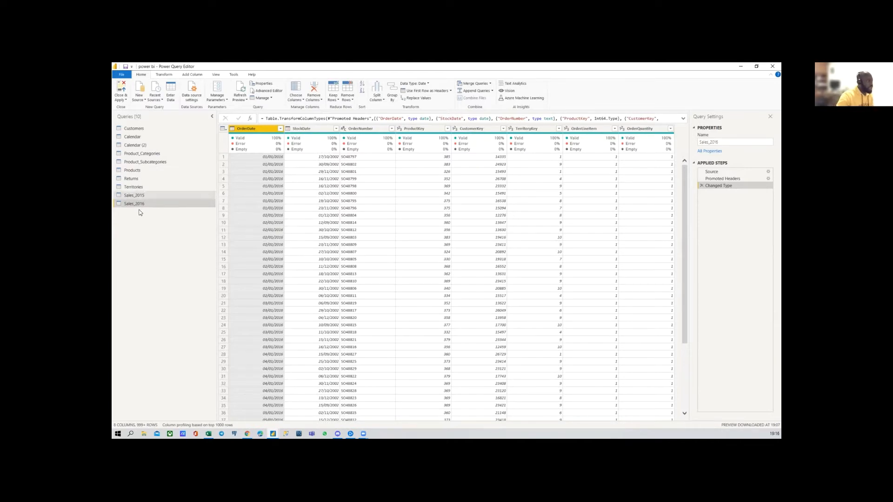
Append two tables as a new query, with Sales_2015 as the first table and Sales_2016 as the second
left_click(492, 91)
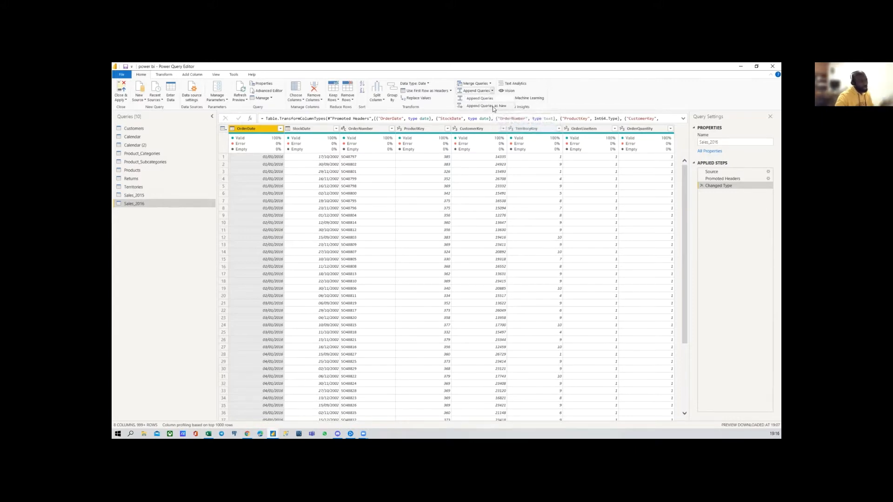
left_click(492, 106)
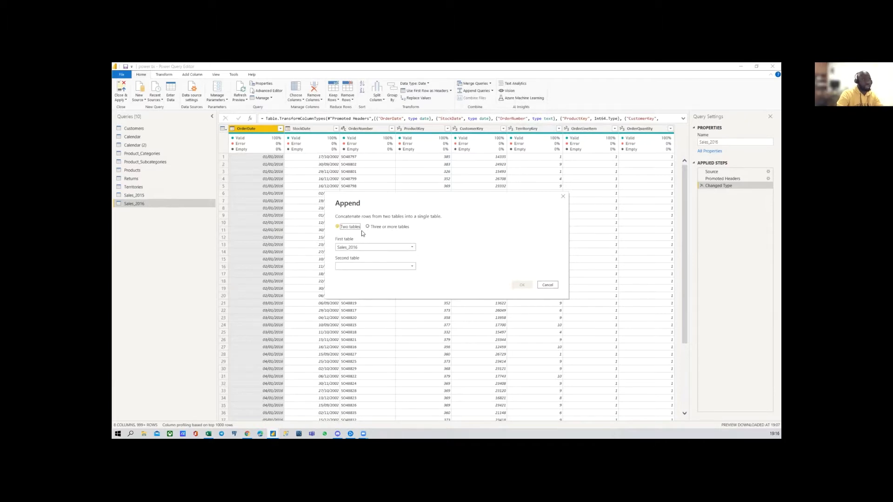
left_click(360, 248)
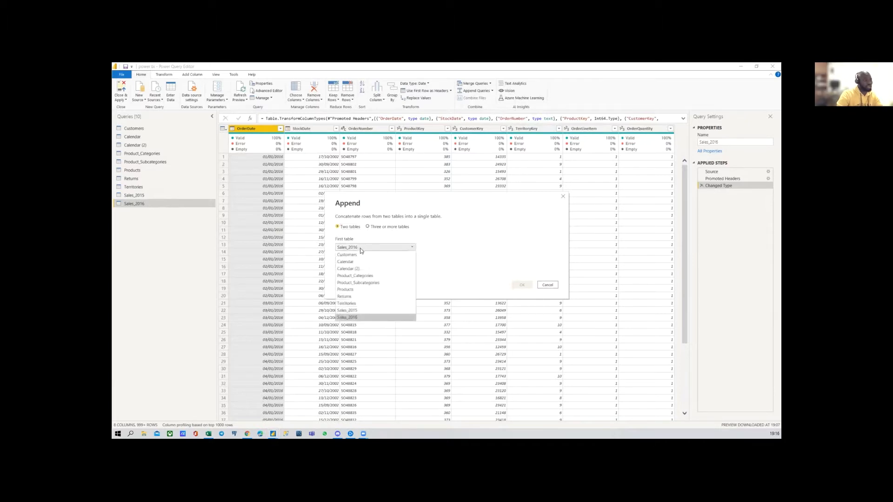
left_click(351, 243)
left_click(350, 247)
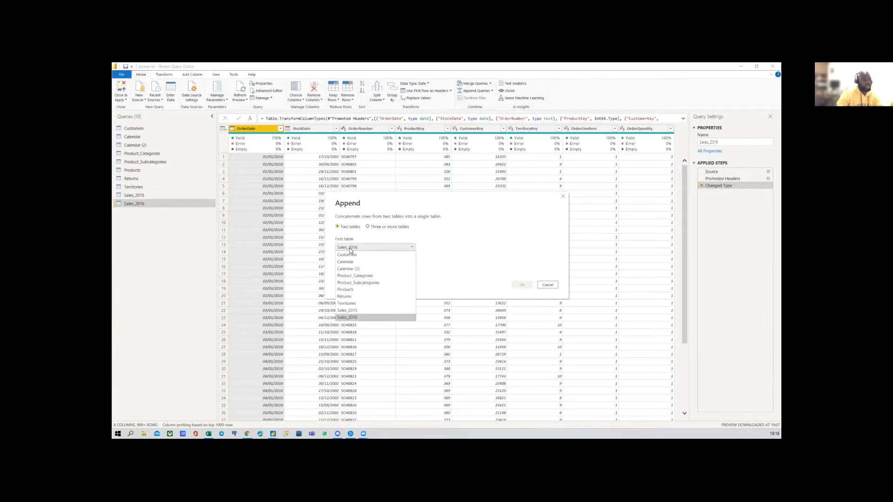
left_click(357, 310)
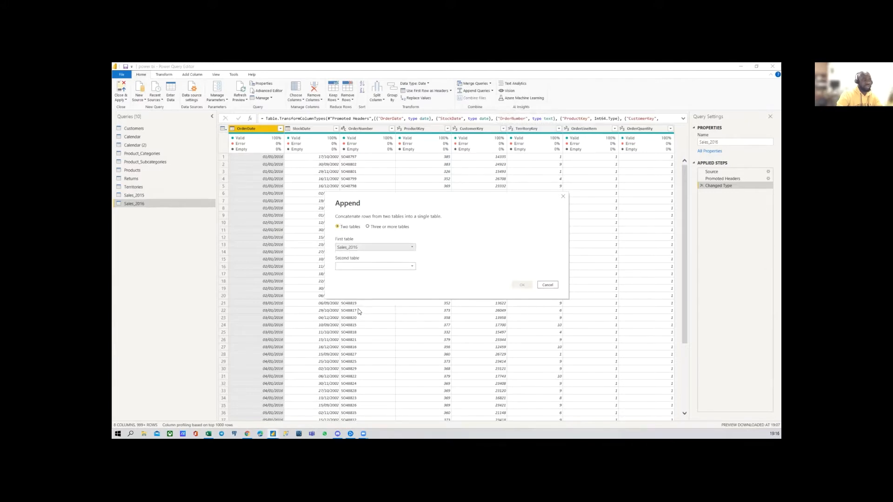
left_click(374, 267)
left_click(362, 337)
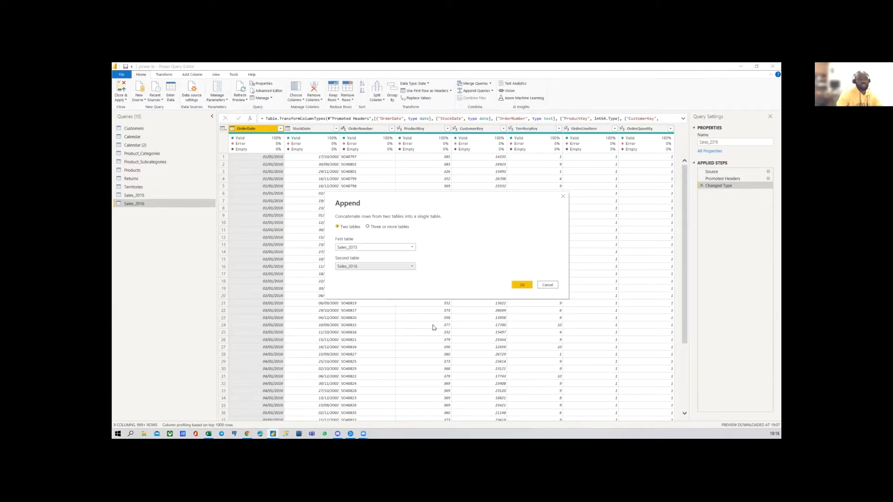
left_click(522, 285)
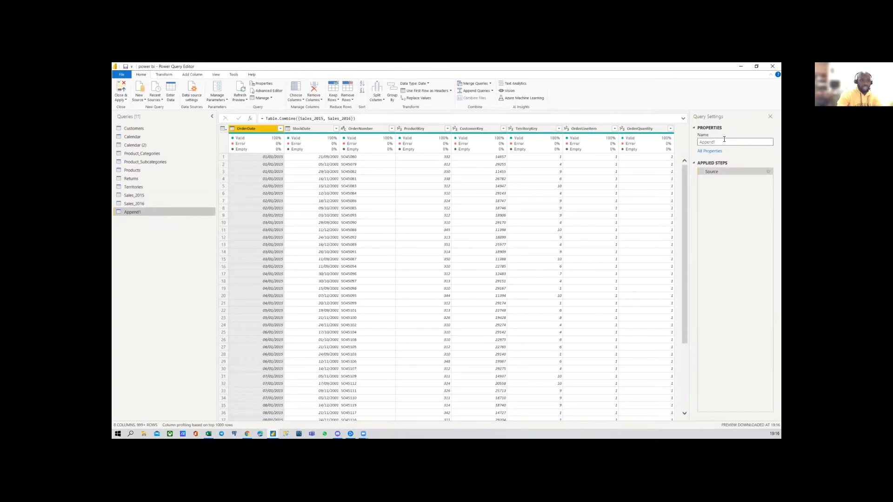
Examine the appended query's rows and its full list of OrderDate values, leaving the column unfiltered
scroll(289, 205, "down", 10)
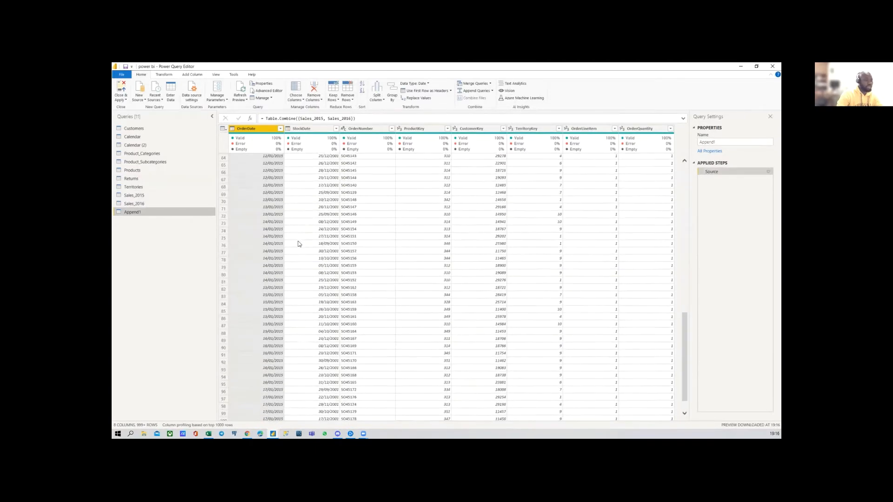
scroll(298, 242, "up", 10)
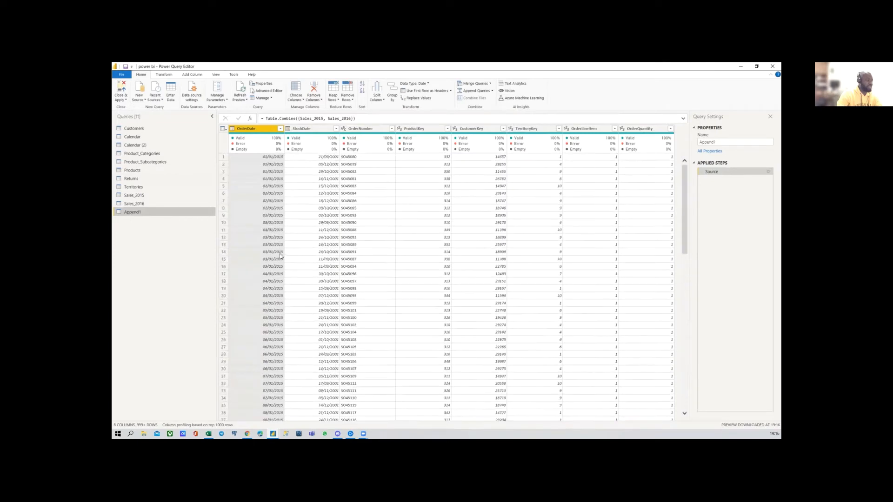
left_click(280, 128)
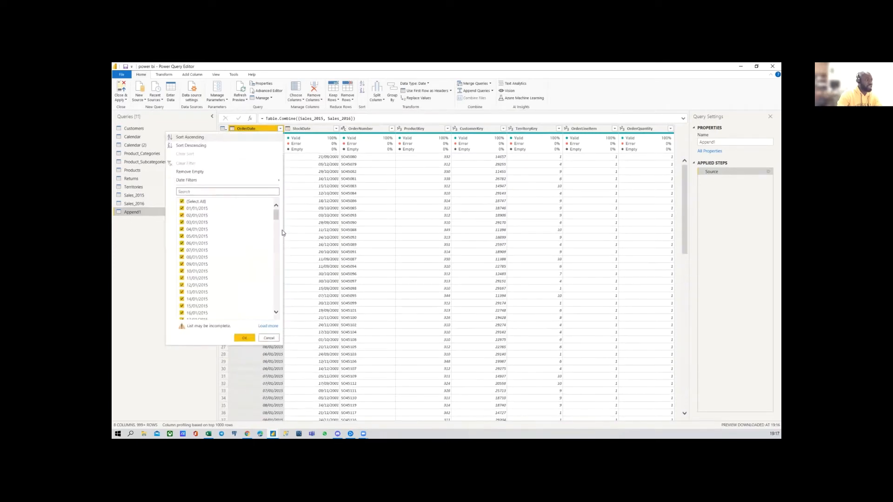
left_click(267, 325)
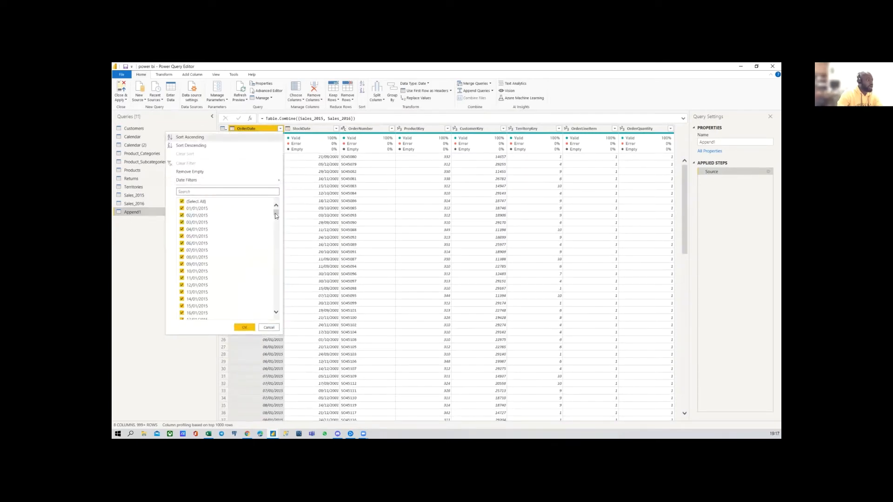
left_click_drag(276, 214, 277, 306)
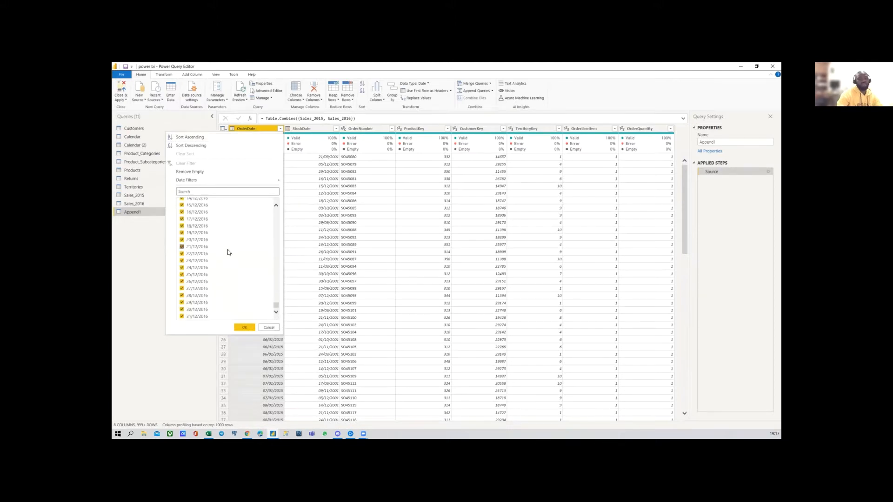
left_click(270, 327)
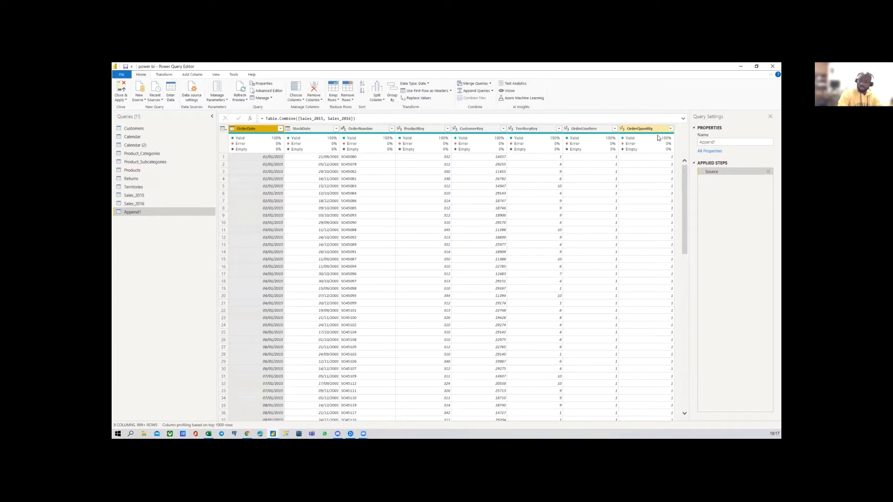
Show the column profile for Sales_2015 and base the profiling on the entire data set
left_click(134, 195)
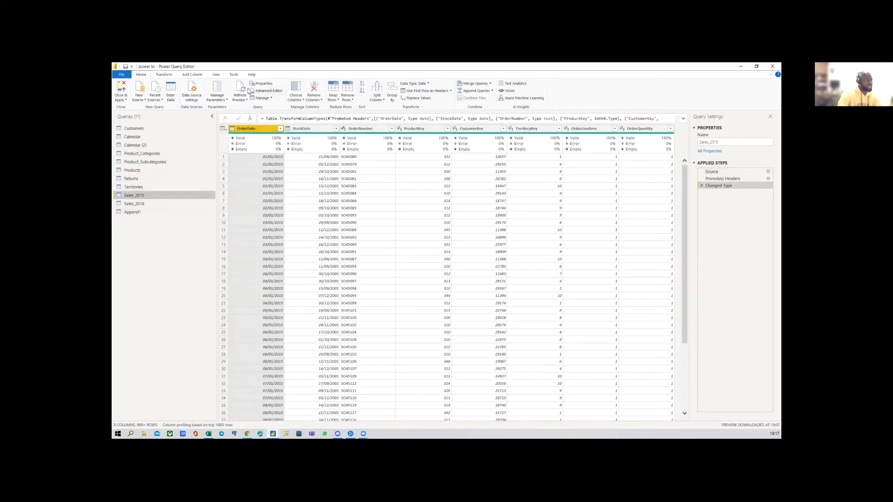
left_click(216, 75)
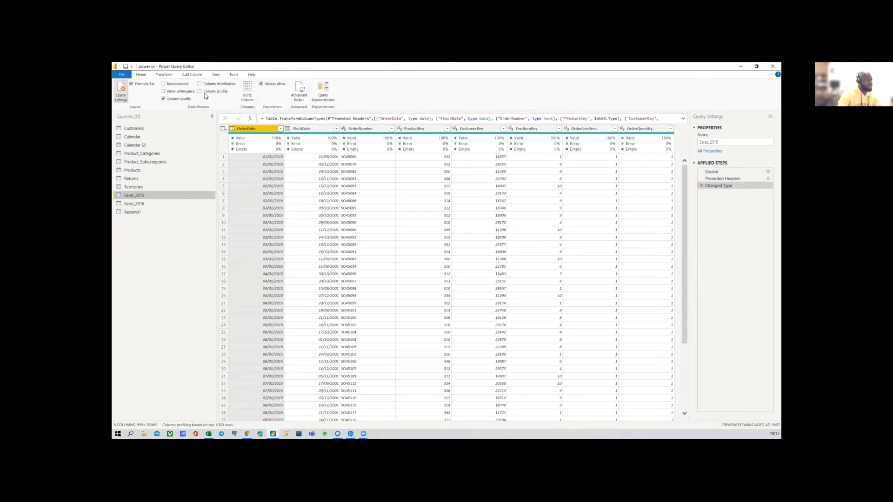
left_click(204, 93)
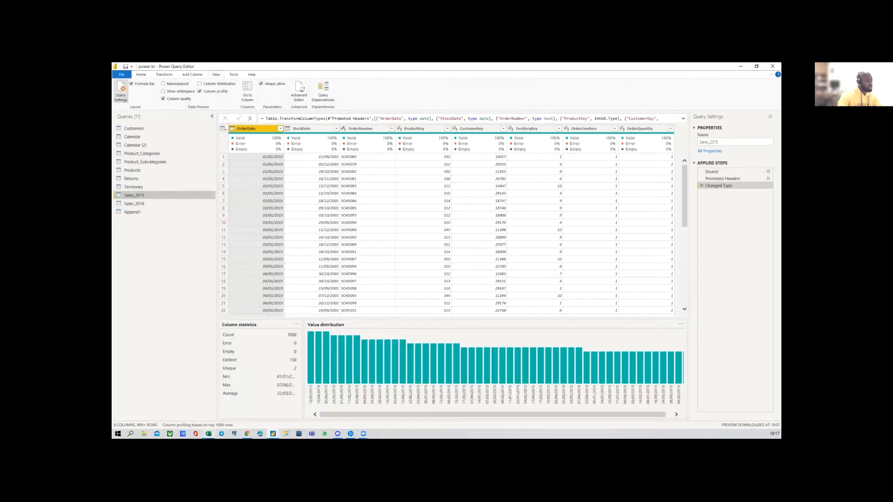
left_click(196, 425)
left_click(195, 424)
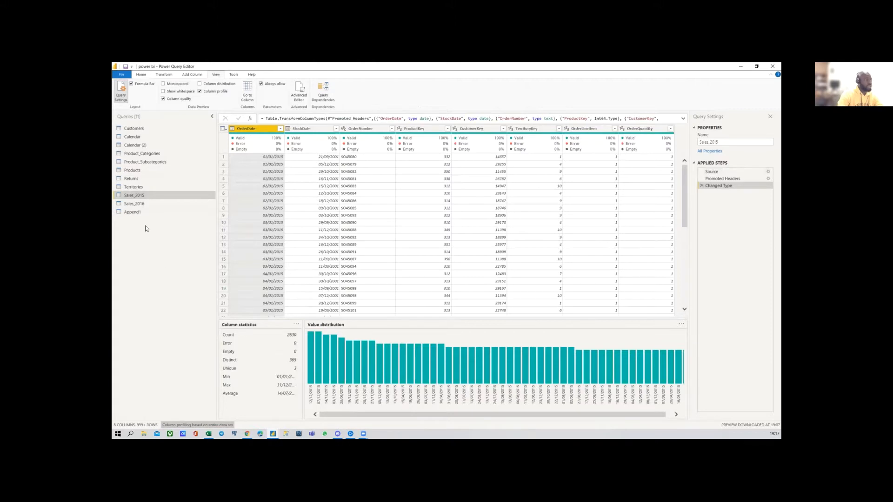
Show the column profile for Sales_2016 and base the profiling on the entire data set
left_click(186, 204)
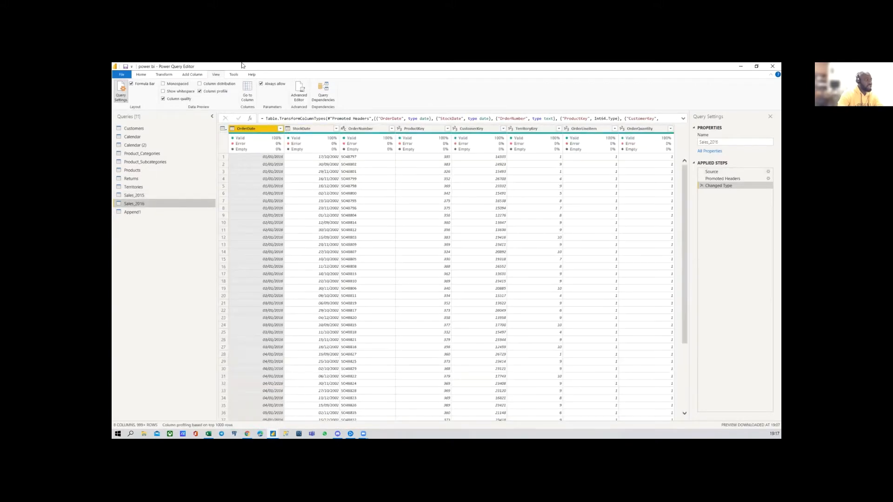
left_click(209, 93)
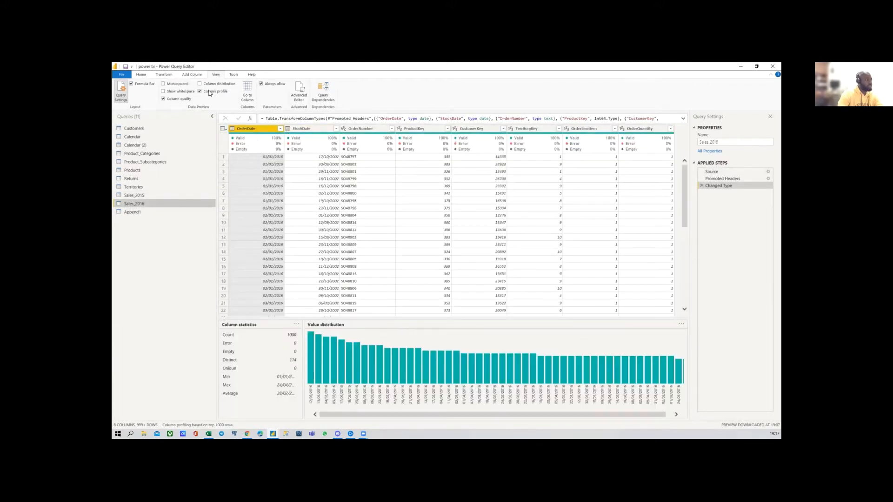
left_click(217, 425)
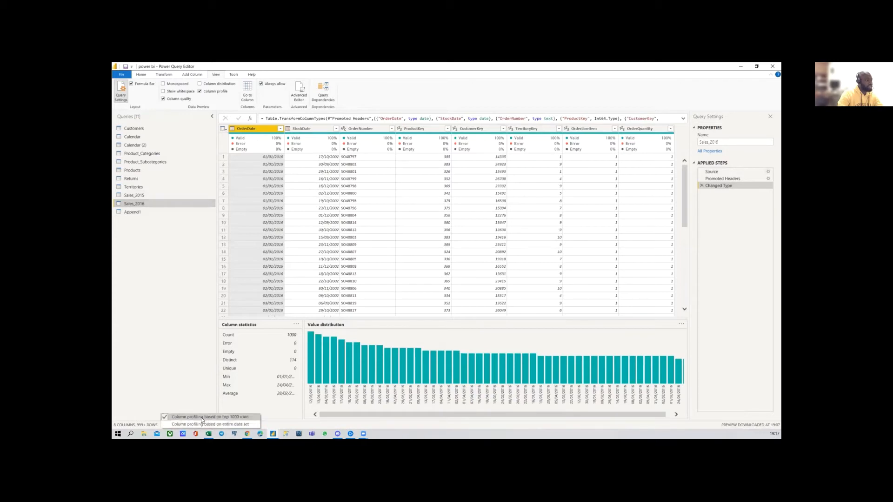
left_click(201, 422)
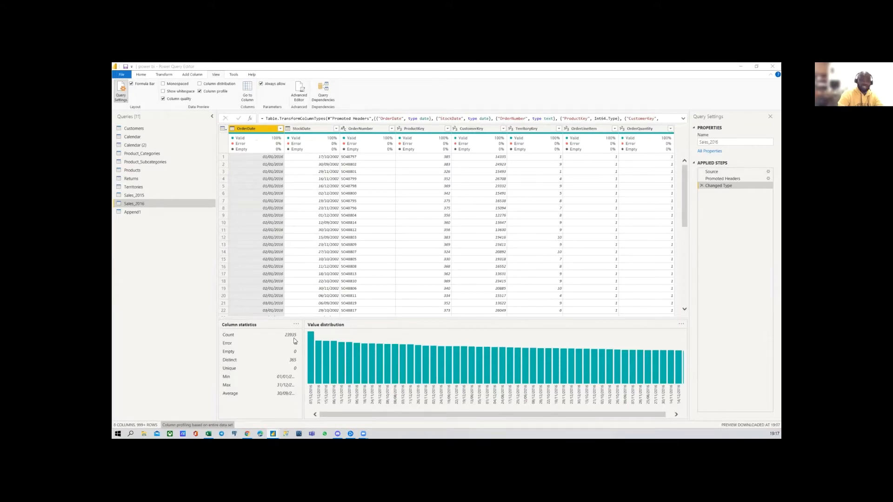
Profile the appended sales query on its entire data set and show its column profile
left_click(145, 210)
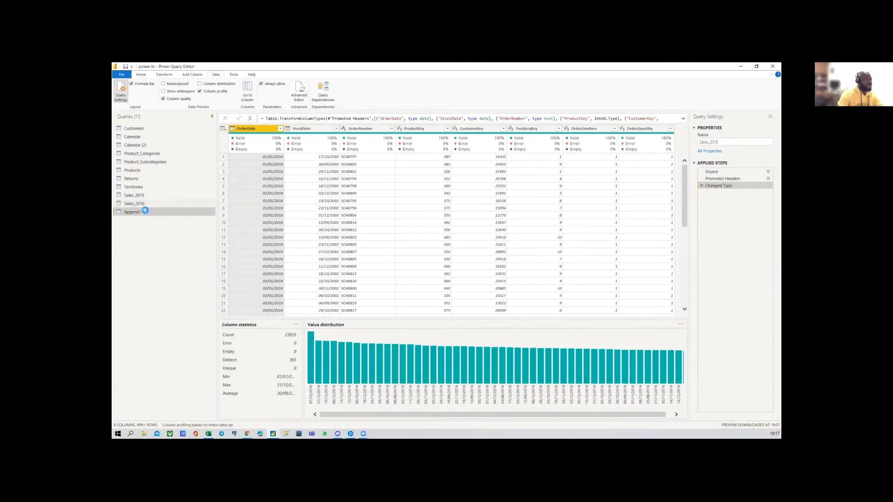
left_click(198, 425)
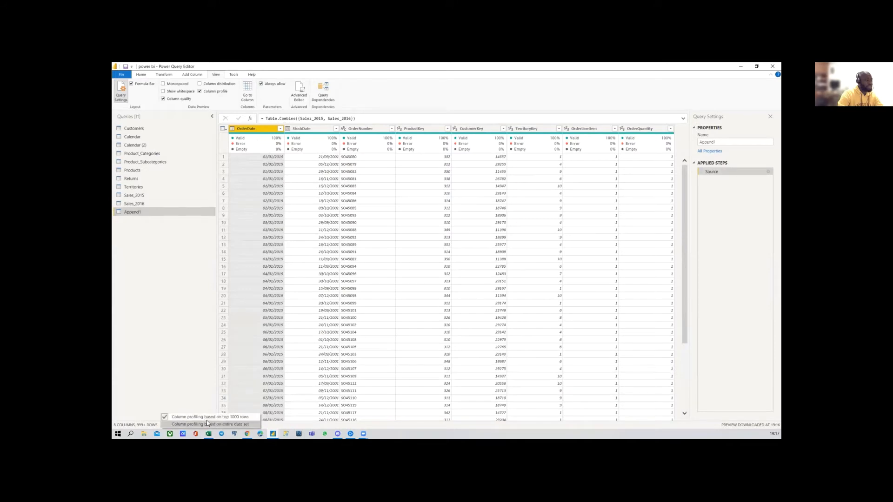
left_click(206, 421)
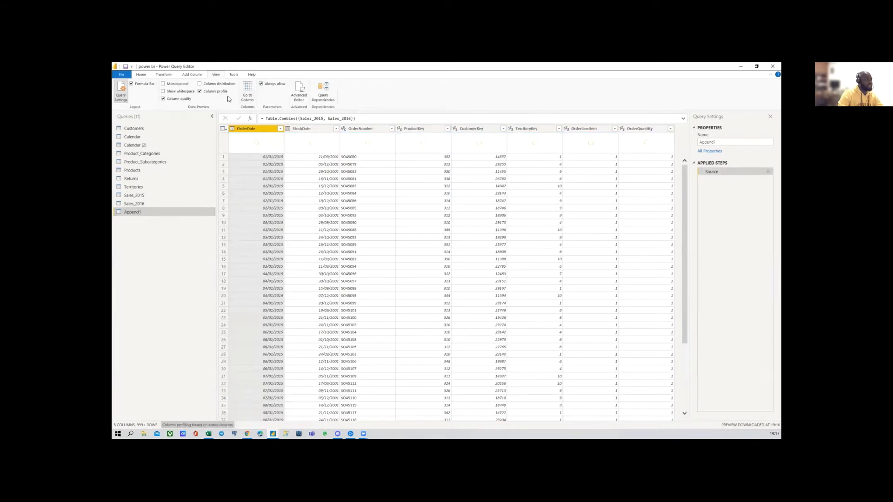
left_click(211, 92)
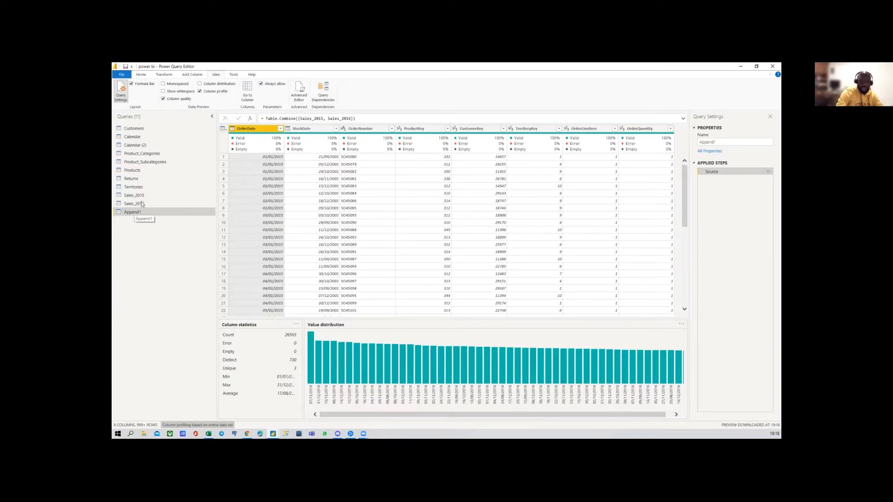
Import the AdventureWorks_Sales_2017 CSV file as a new query with its default import settings
left_click(141, 75)
left_click(141, 99)
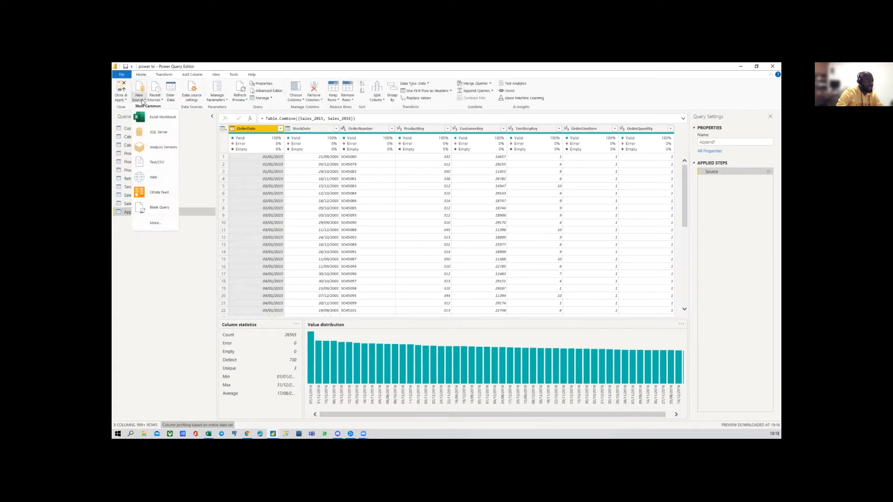
left_click(153, 163)
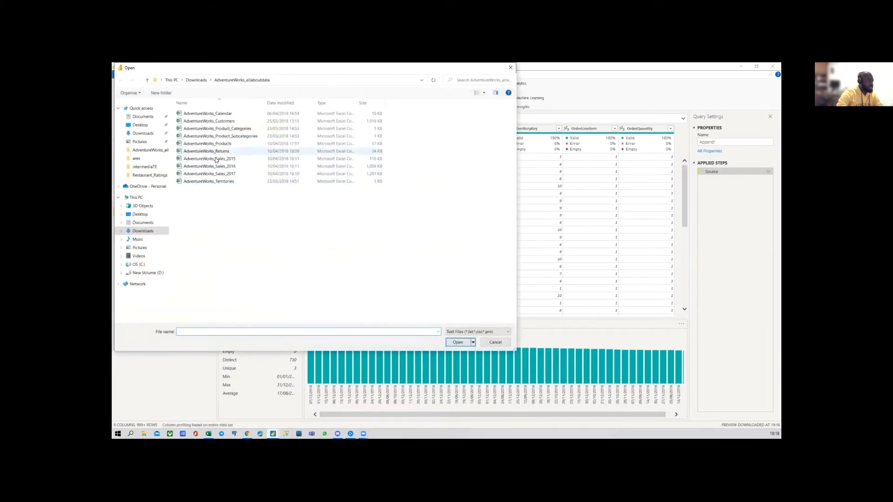
double_click(226, 176)
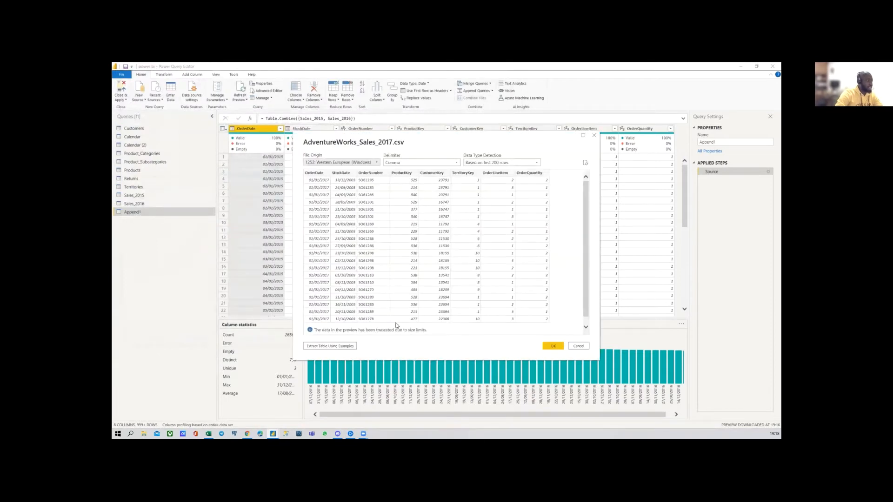
left_click(554, 347)
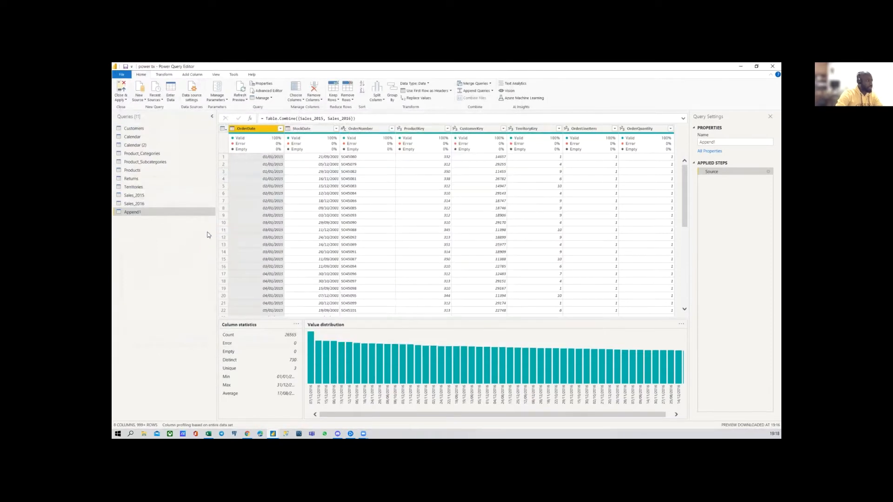
Delete the appended query that combines only the 2015 and 2016 sales
left_click(134, 210)
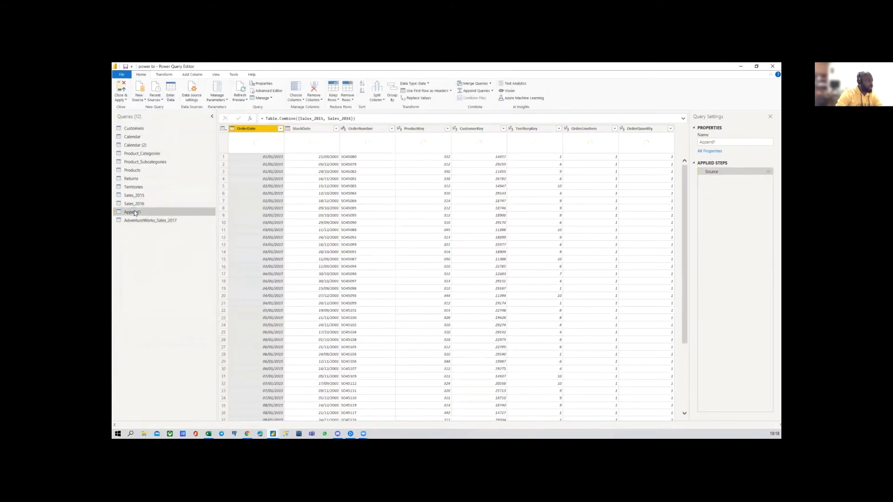
right_click(134, 210)
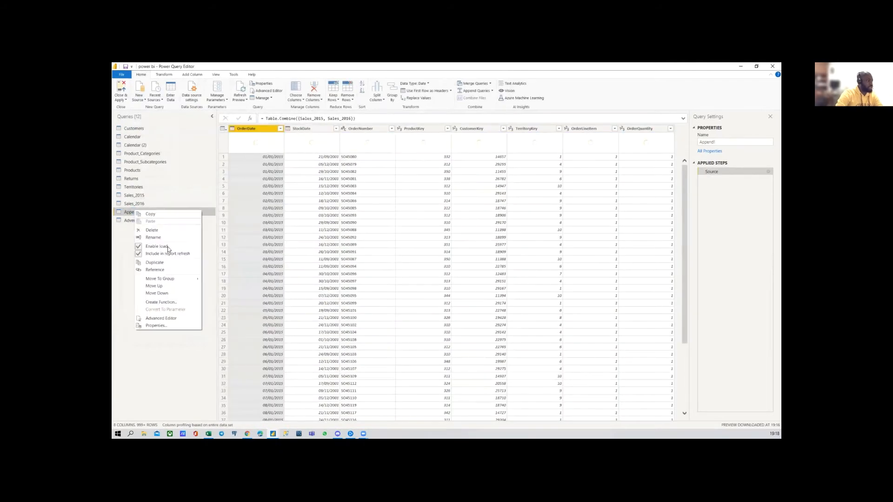
left_click(126, 213)
right_click(127, 212)
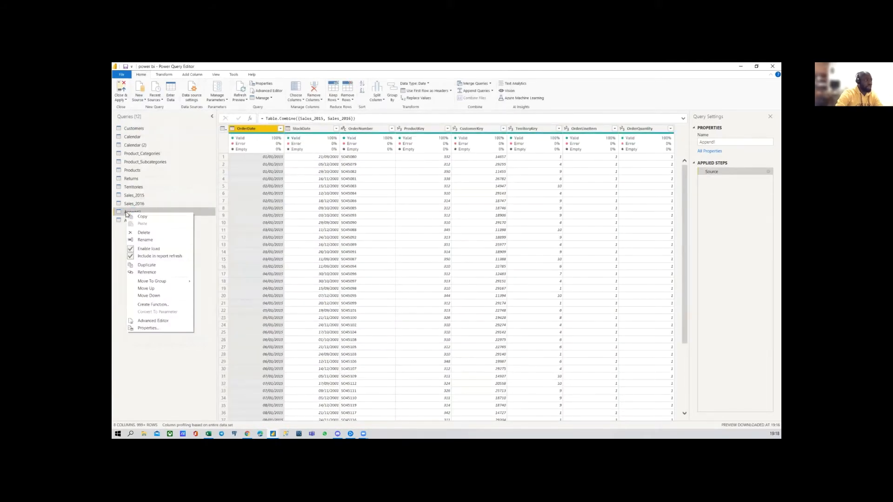
left_click(157, 234)
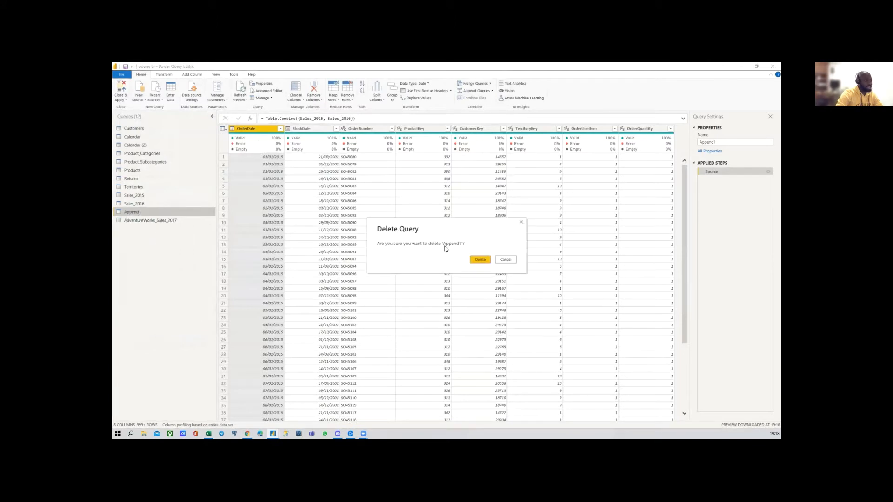
left_click(481, 261)
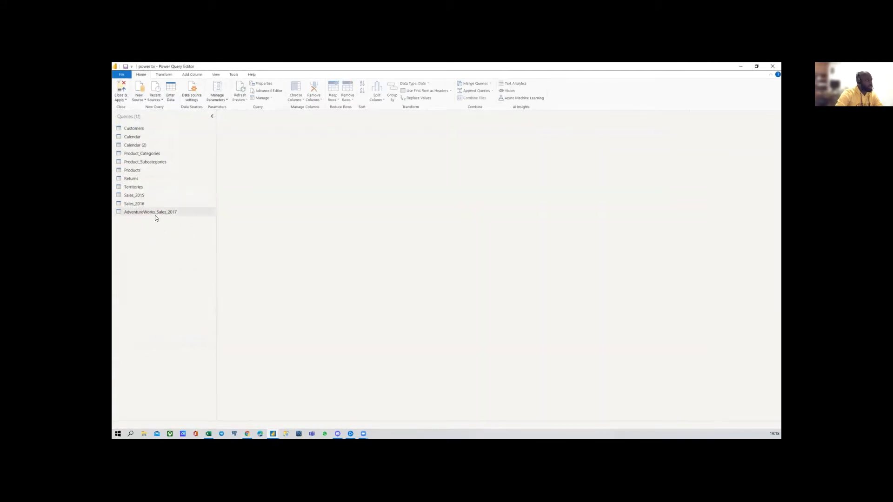
Rename the imported 2017 sales query as Sales_2017
left_click(157, 213)
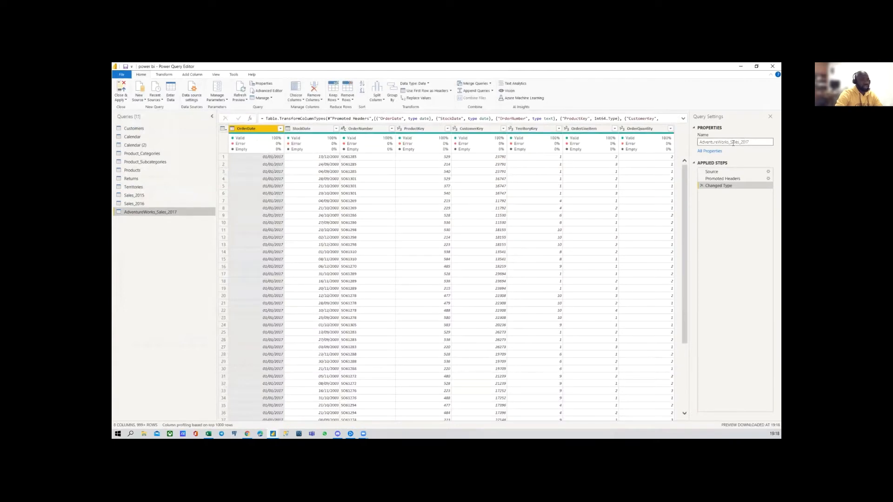
left_click_drag(730, 143, 698, 142)
key("BackSpace")
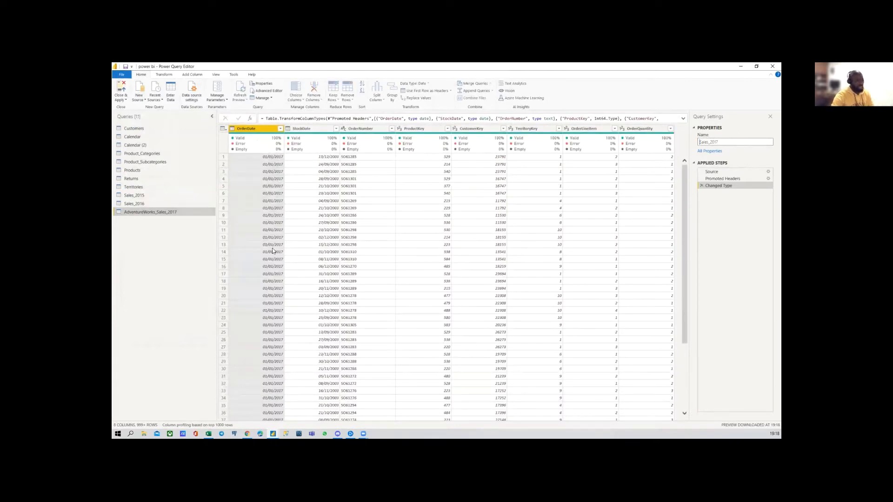
key("Return")
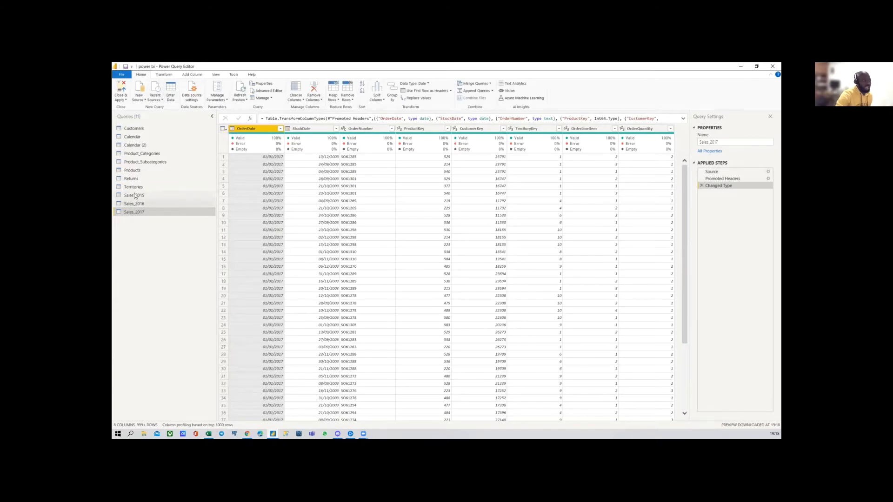
Set up an append as a new query for three or more tables, adding Sales_2015 and Sales_2016 to Sales_2017
left_click(492, 91)
left_click(488, 106)
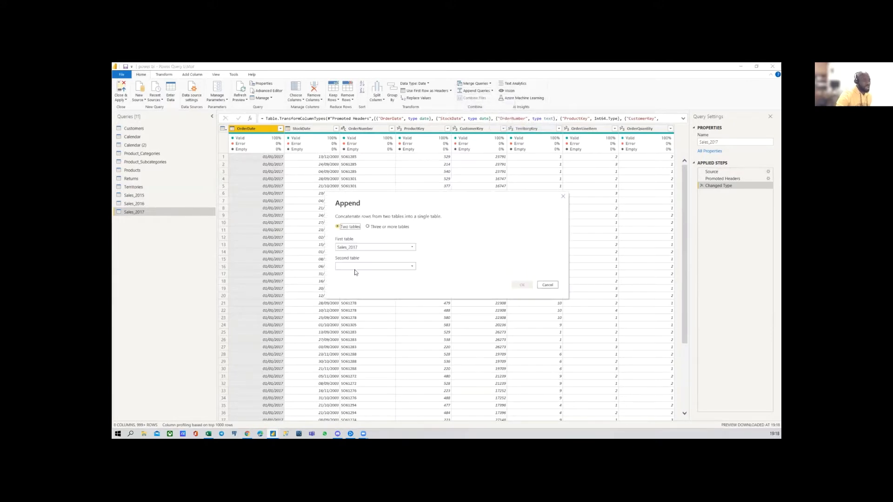
left_click(386, 228)
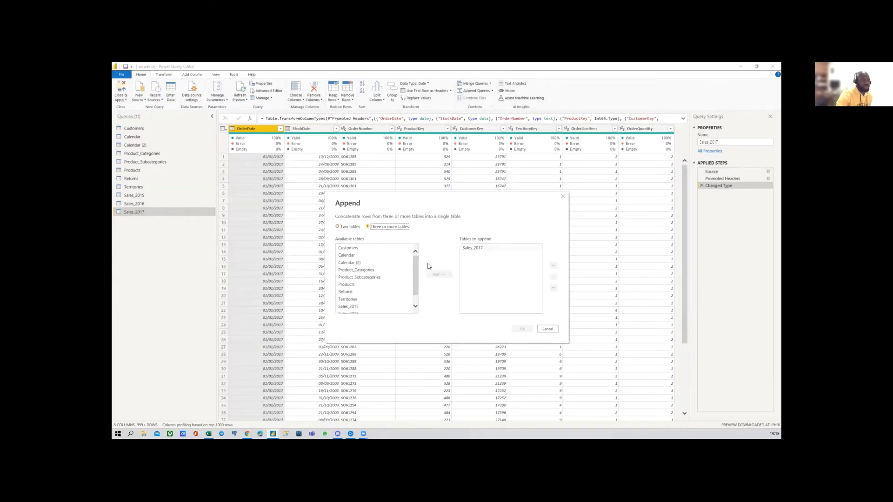
left_click(352, 227)
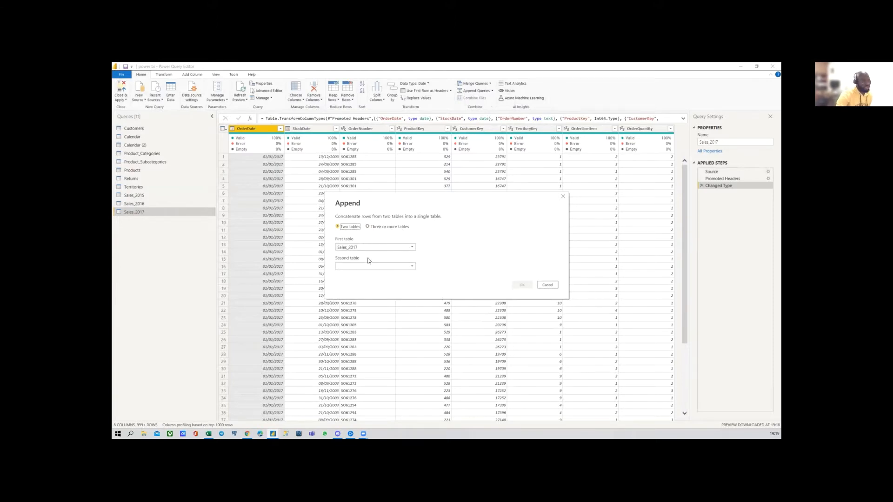
left_click(369, 227)
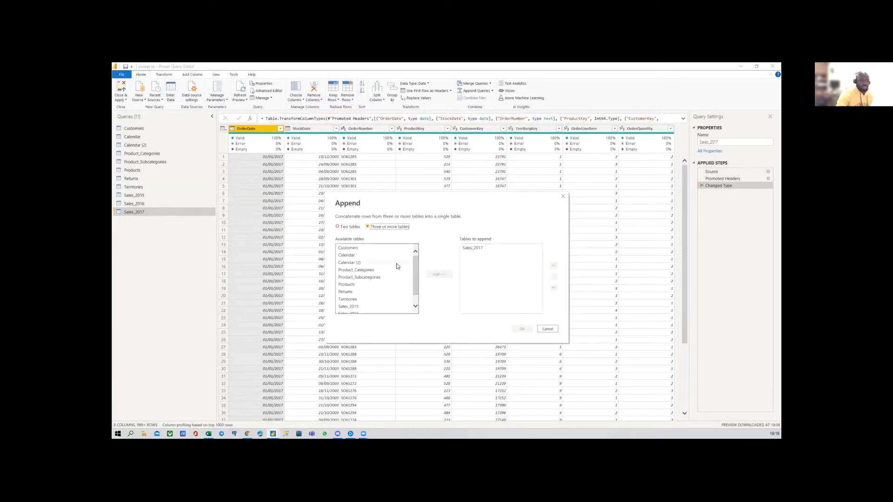
scroll(360, 295, "down", 1)
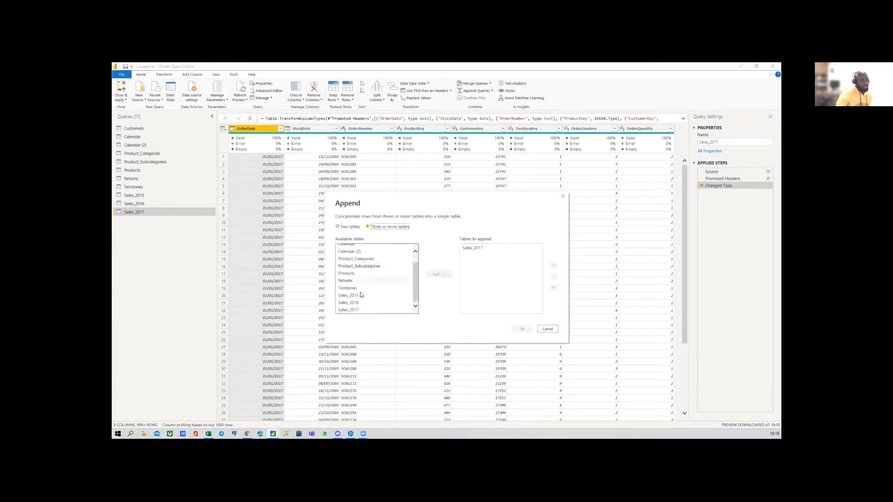
left_click(362, 296)
left_click(438, 274)
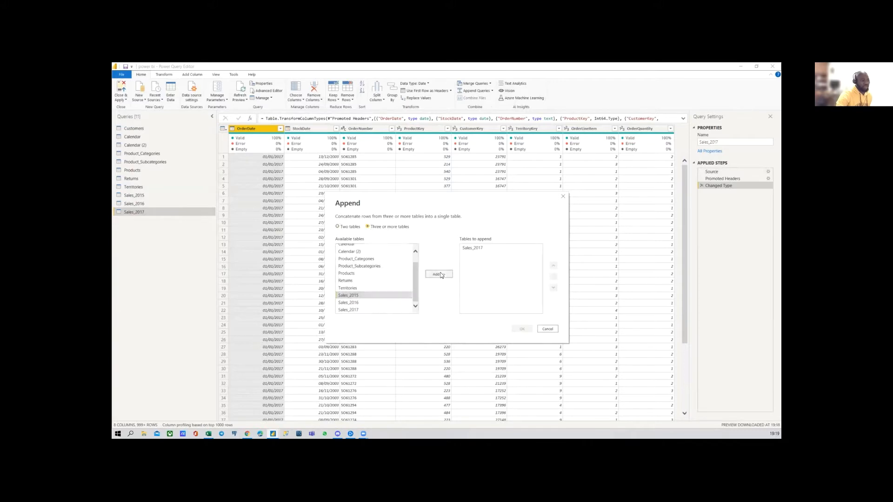
left_click(350, 303)
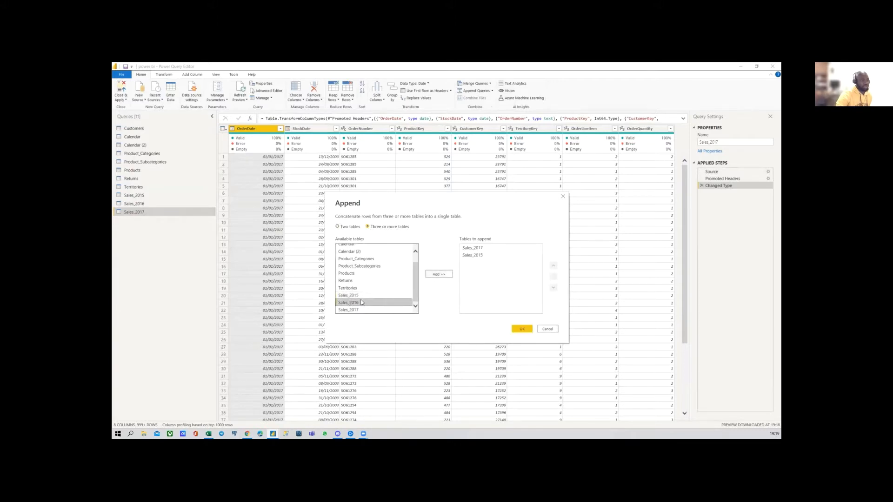
left_click(442, 275)
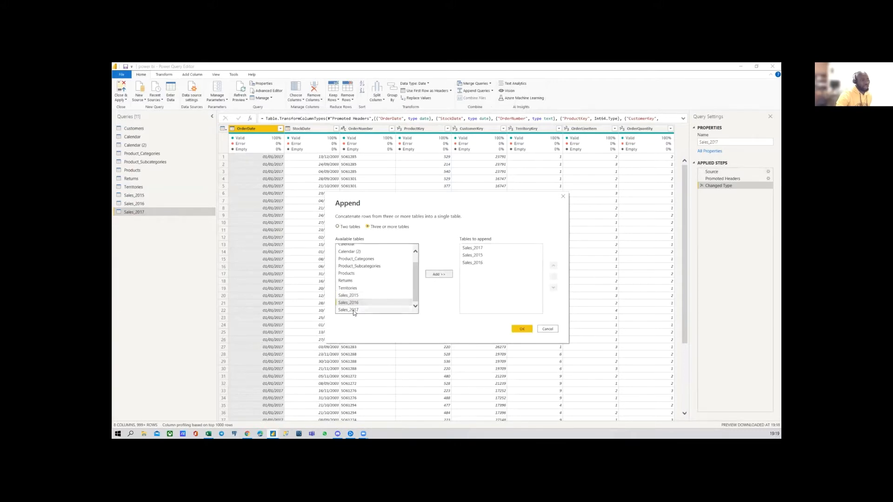
Order the tables to append as Sales_2015, Sales_2016, Sales_2017 and create the combined query
left_click(482, 249)
left_click(483, 250)
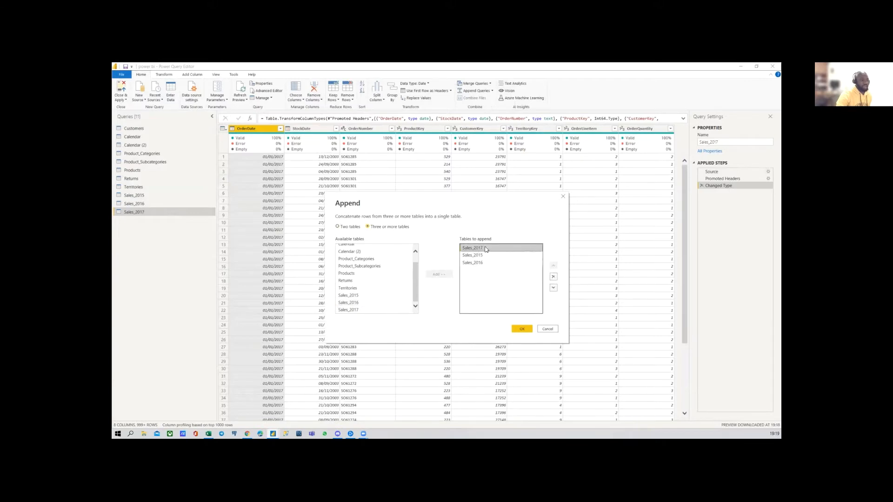
left_click(553, 288)
left_click(554, 288)
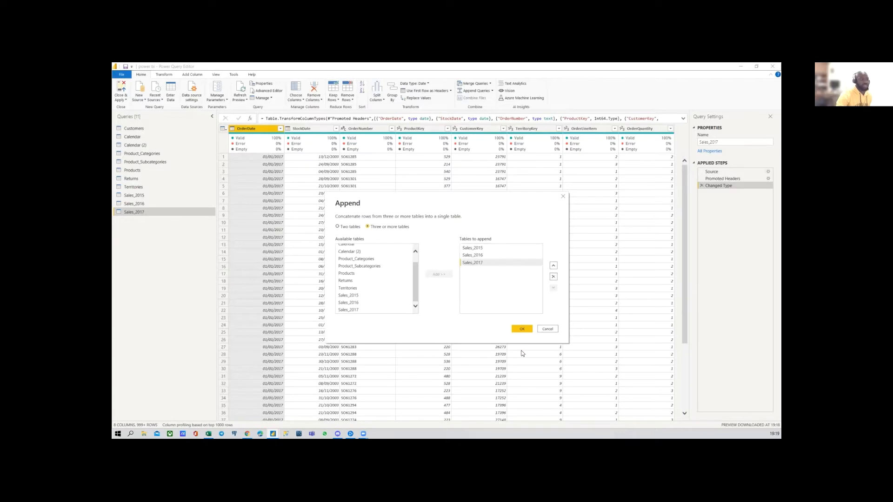
left_click(521, 330)
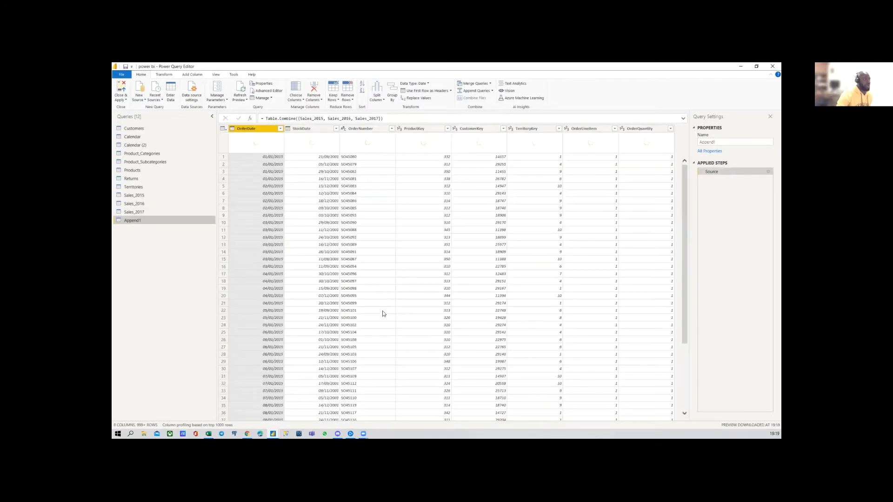
Load the full list of OrderDate values in the new appended query and check its last dates, leaving the column unfiltered
left_click(280, 129)
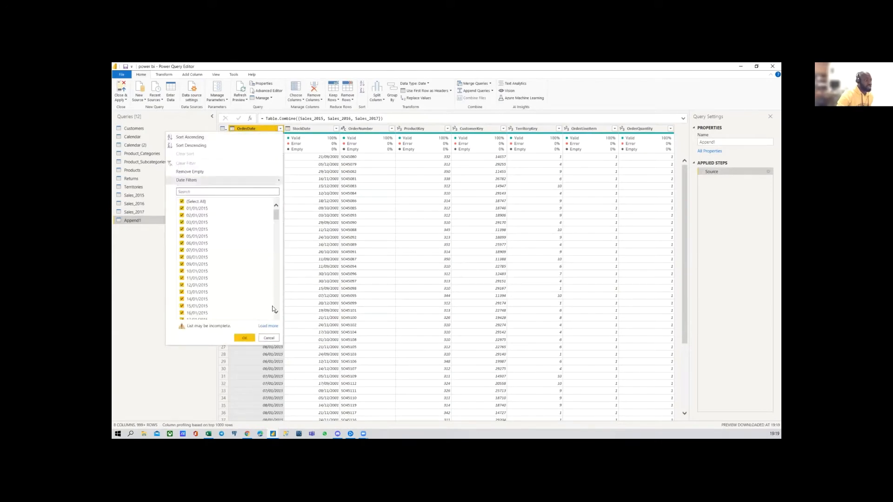
left_click(267, 326)
scroll(270, 247, "down", 5)
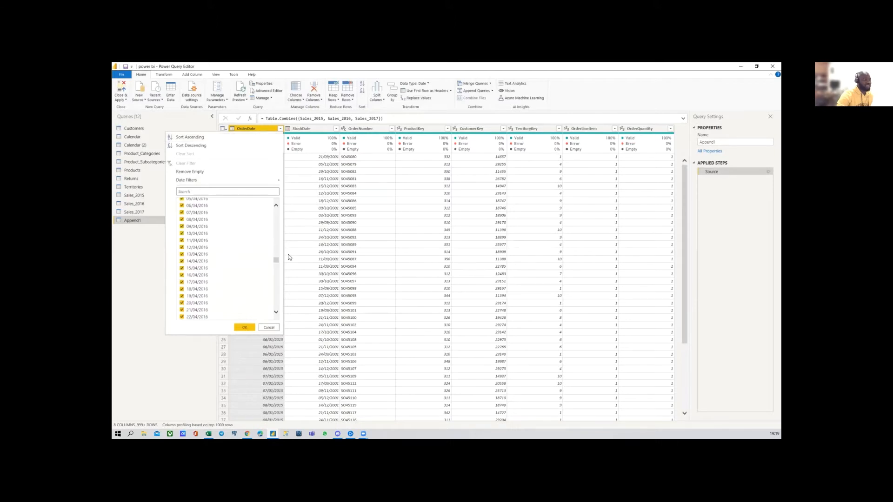
left_click_drag(276, 261, 276, 305)
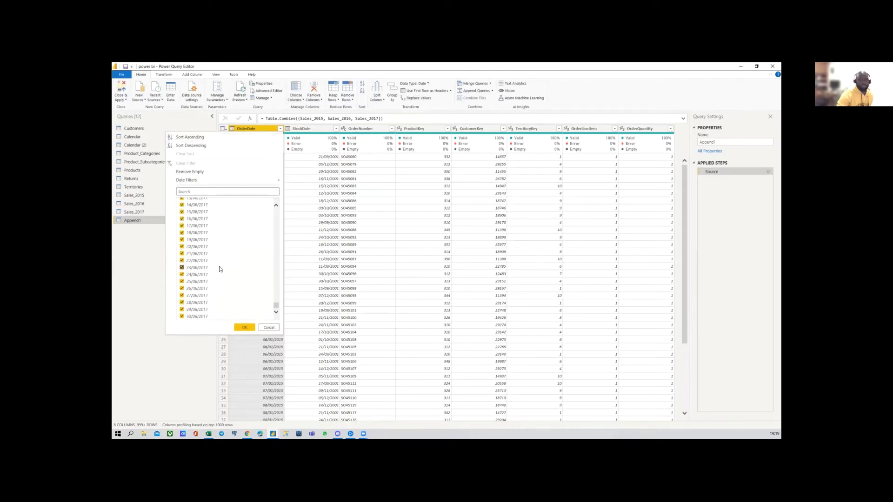
left_click(269, 327)
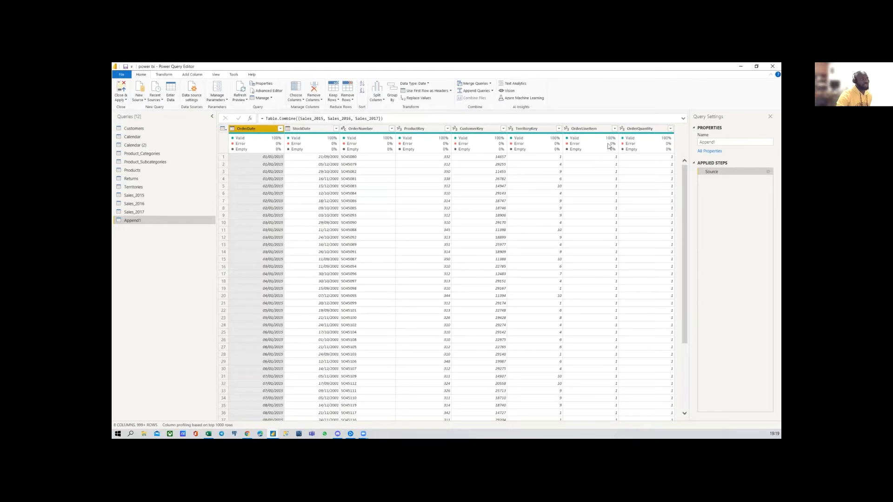
Base the three-year appended query's column profiling on the entire data set and show its column profile
left_click(218, 425)
left_click(216, 424)
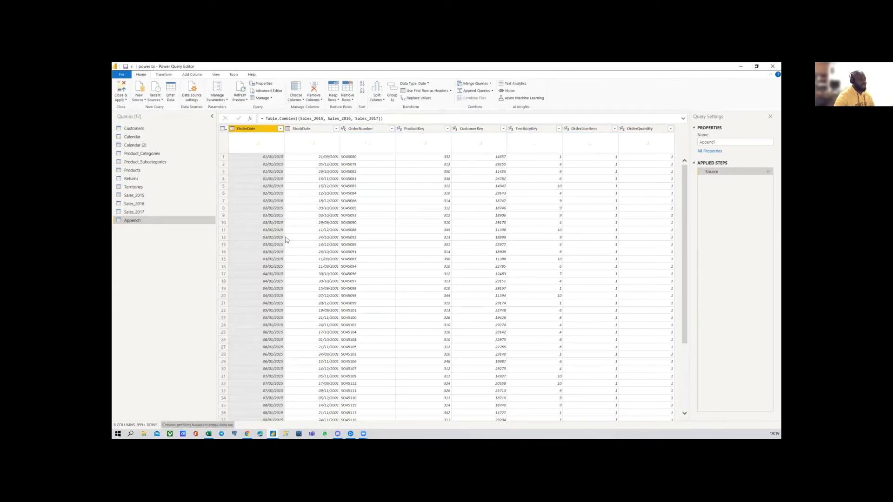
left_click(215, 74)
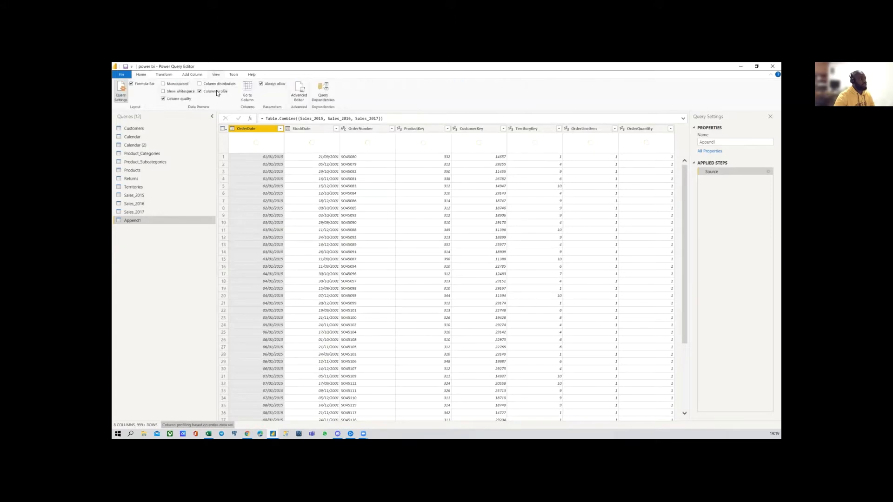
left_click(217, 91)
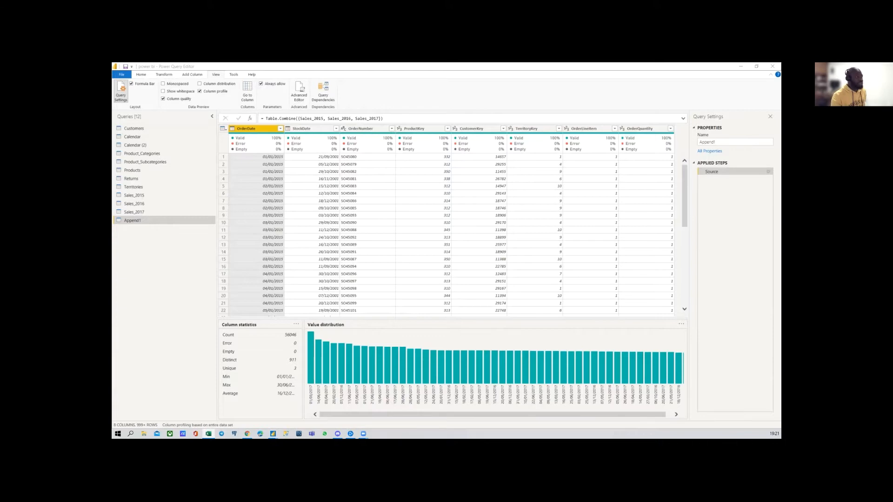
Switch to the Excel workbook Book1, maximize it and look over its sample ID, Name and Age tables
left_click_drag(112, 135, 372, 133)
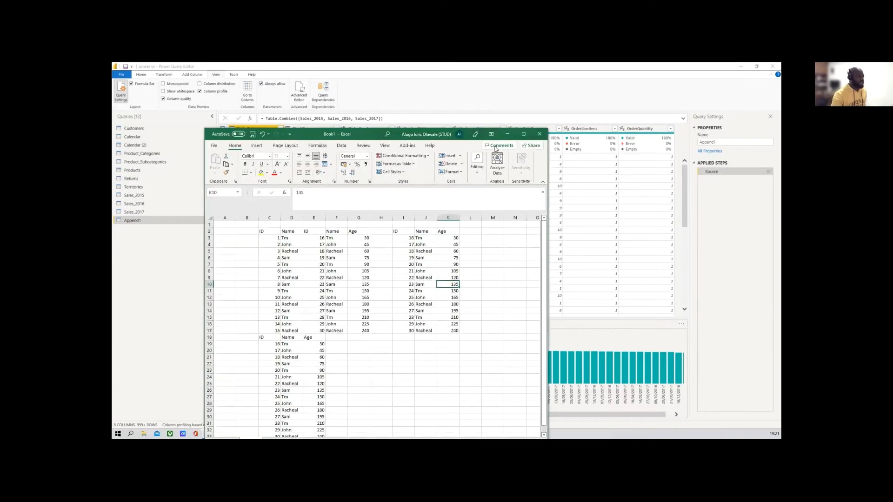
left_click(524, 134)
left_click(268, 198)
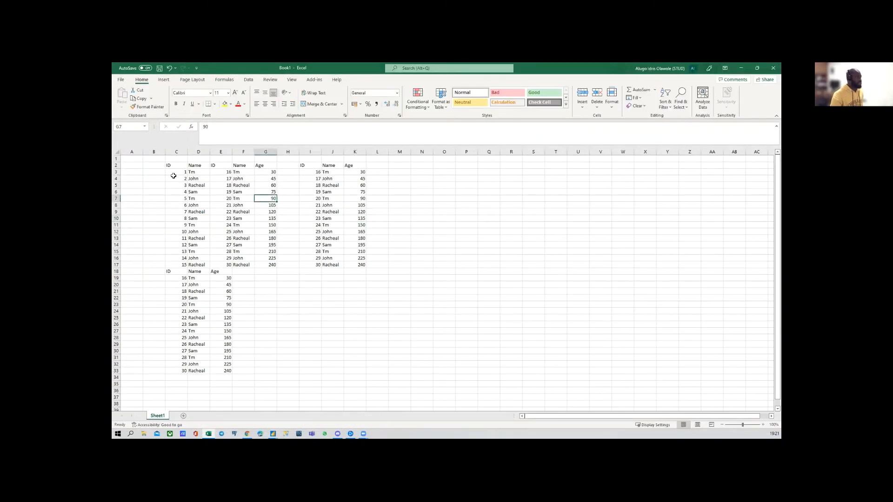
left_click_drag(168, 166, 367, 371)
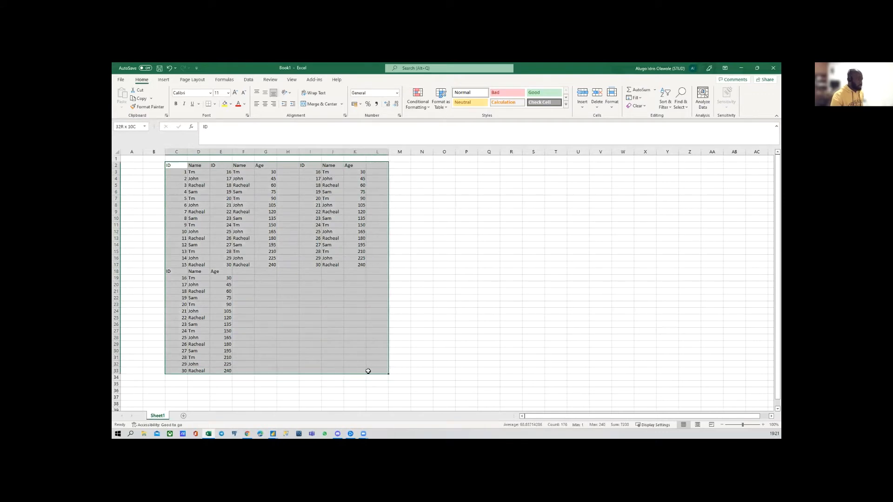
left_click(215, 258)
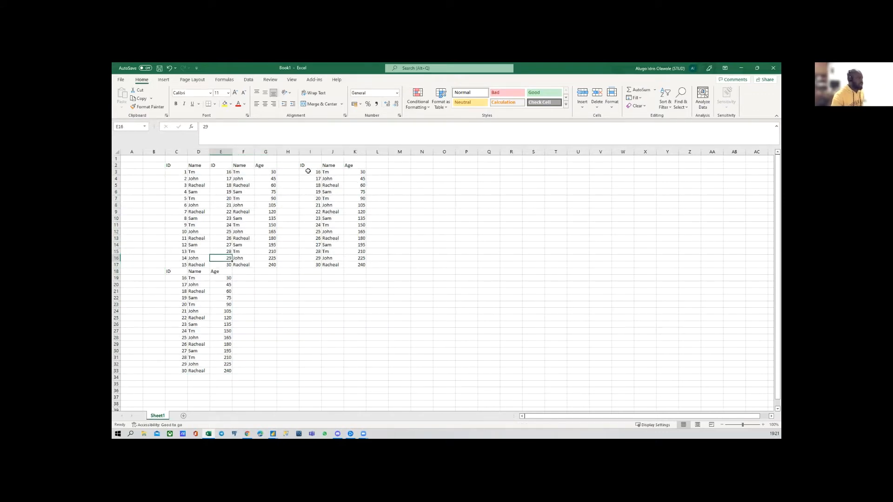
Clear the stacked ID, Name and Age table in cells C18:E33
left_click_drag(169, 166, 265, 373)
left_click_drag(229, 318, 224, 311)
left_click_drag(173, 268, 231, 370)
key("Delete")
left_click(280, 292)
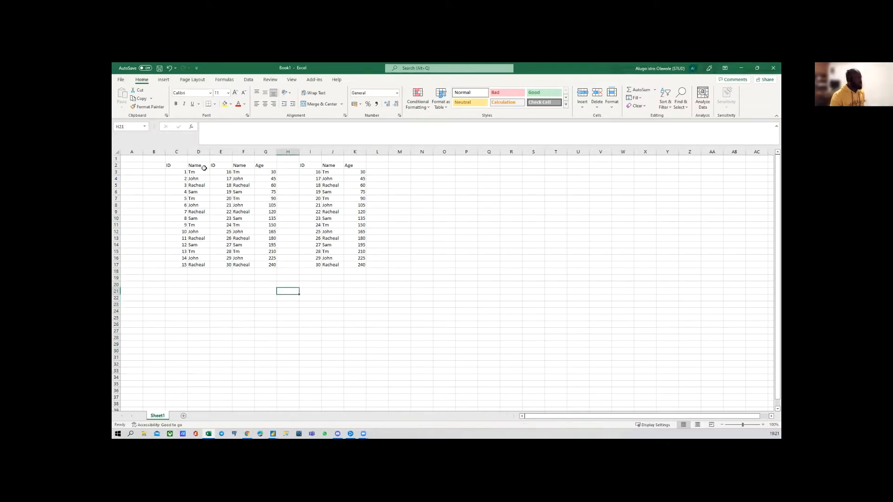
Clear the ID and Name values in cells E2:F17 beside the first table
left_click_drag(217, 165, 249, 270)
key("Delete")
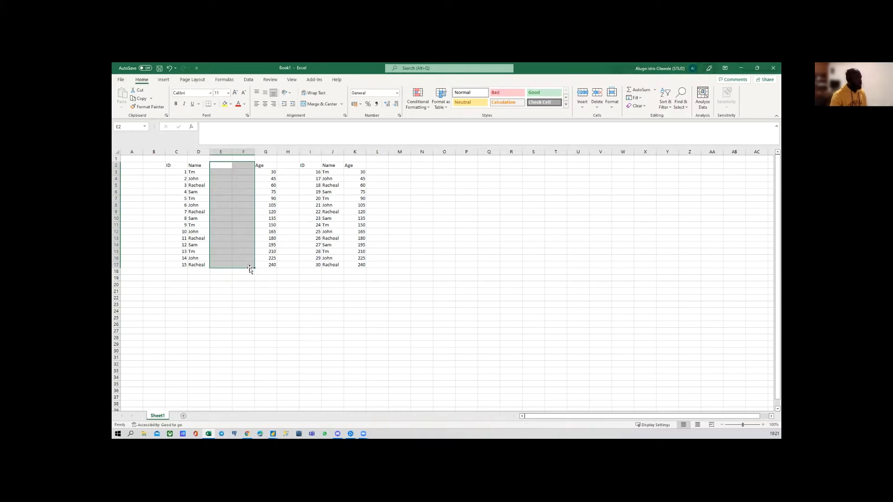
left_click(310, 197)
Delete the Name column J from the second ID, Name and Age table
left_click_drag(330, 162, 332, 266)
left_click(334, 147)
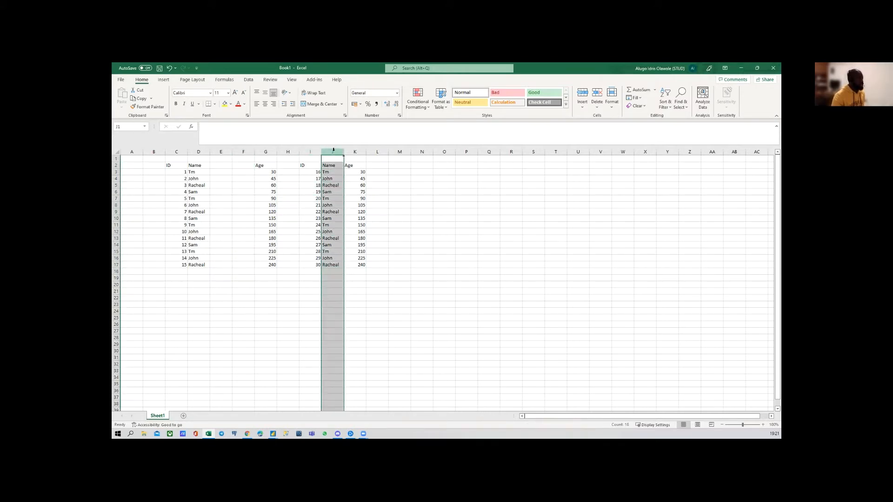
right_click(335, 154)
left_click(351, 218)
Clear the leftover Age values in cells G2:G17 between the two tables
left_click(297, 197)
left_click_drag(270, 166, 271, 266)
key("Delete")
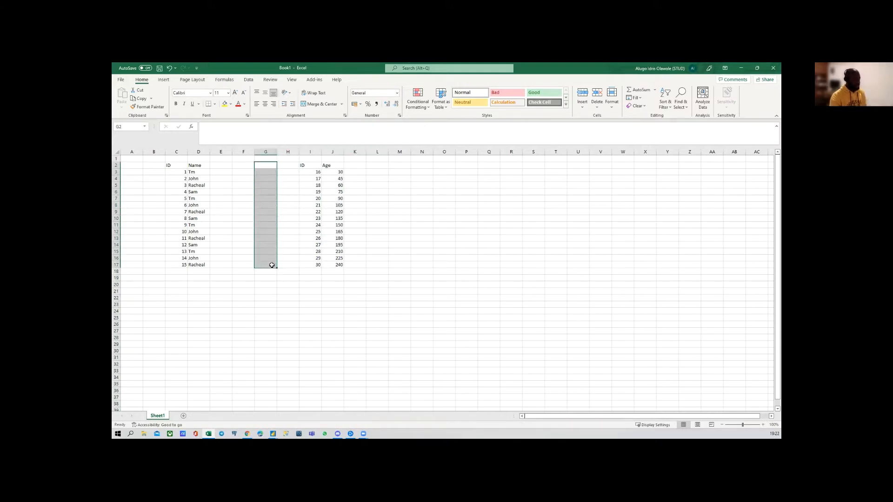
left_click(295, 205)
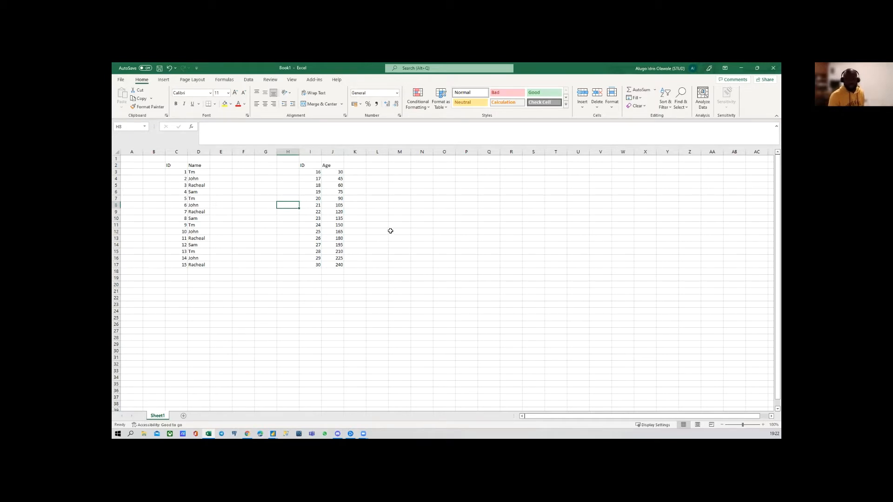
left_click_drag(168, 161, 200, 161)
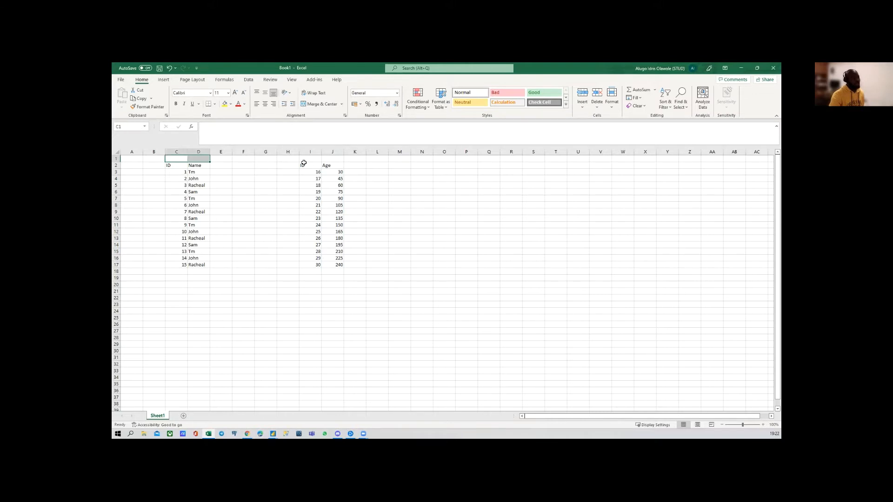
left_click_drag(305, 159, 343, 158)
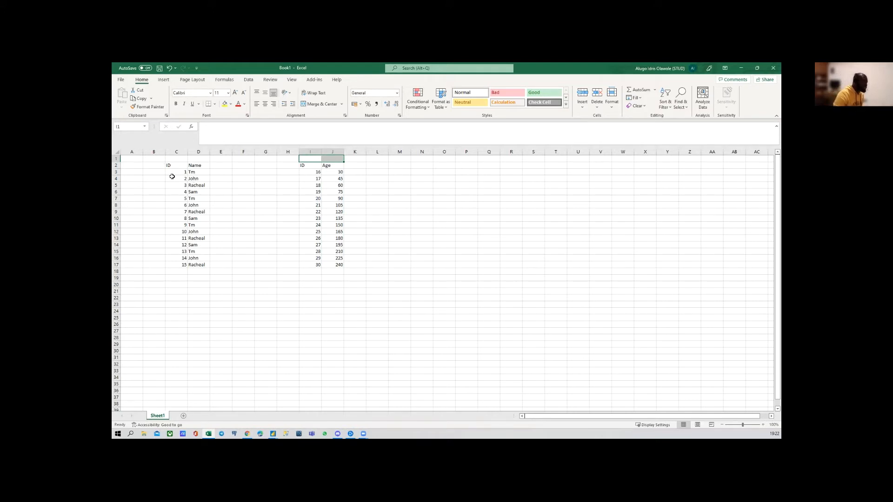
Copy the IDs from C3:C17 over the Age table's IDs in I3:I17
left_click_drag(175, 172, 170, 269)
key("ctrl+c")
left_click_drag(311, 172, 317, 262)
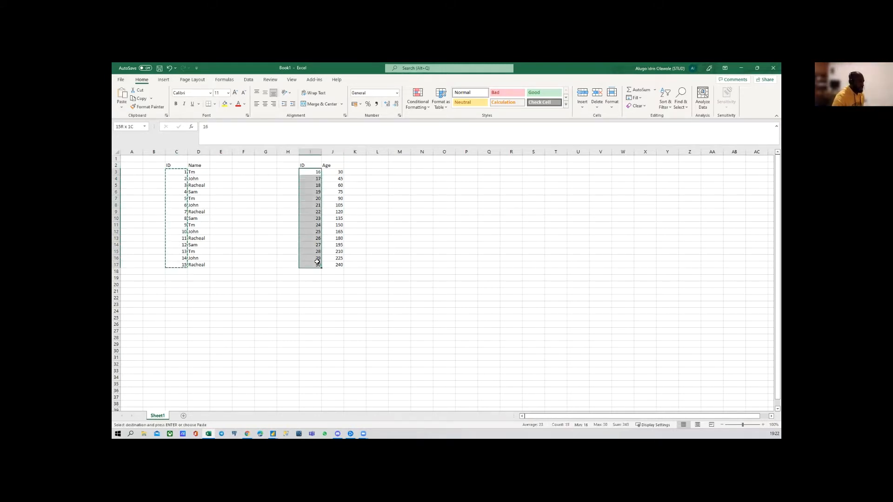
key("ctrl+v")
left_click(399, 231)
key("Escape")
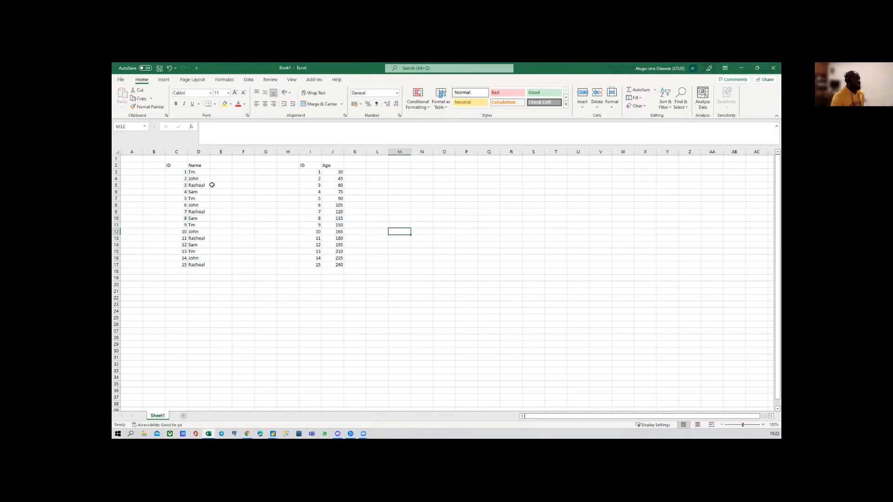
Clear cells C8:J17 so that both tables hold only IDs 1 to 5
left_click(179, 172)
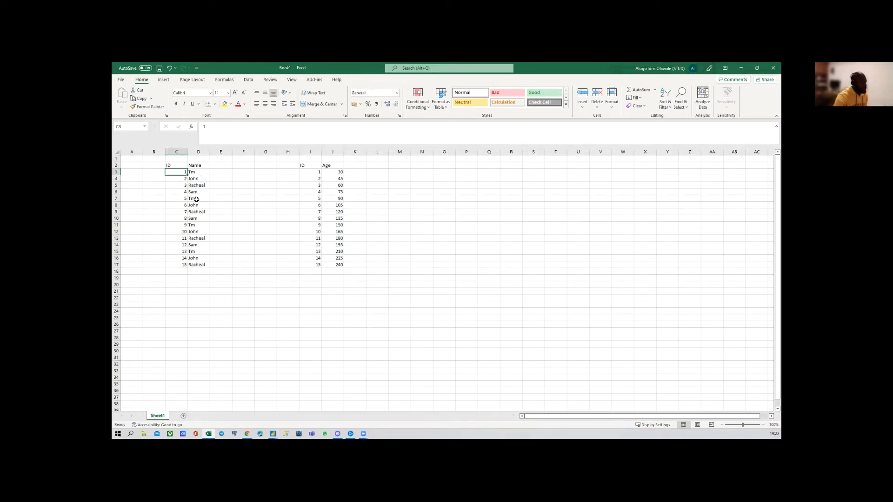
left_click(184, 206)
left_click_drag(184, 206, 334, 263)
key("Delete")
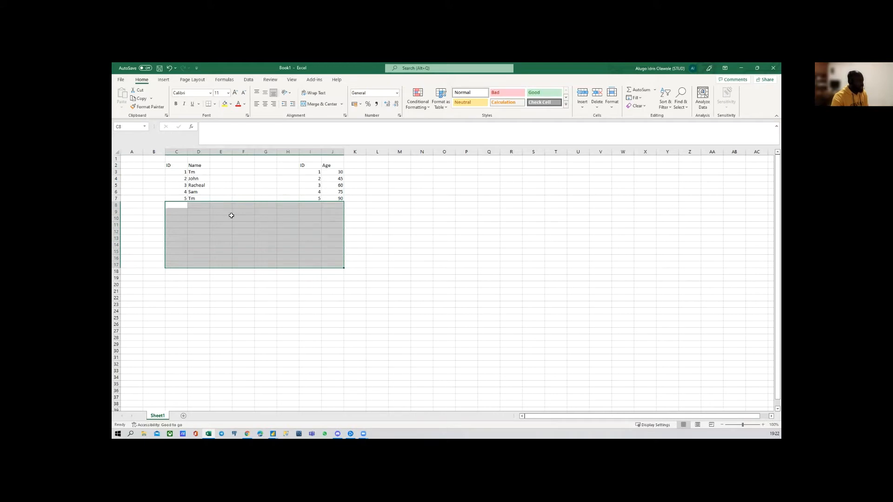
left_click(221, 205)
Replace the name for ID 5 in cell D7 with a different first name
left_click(195, 199)
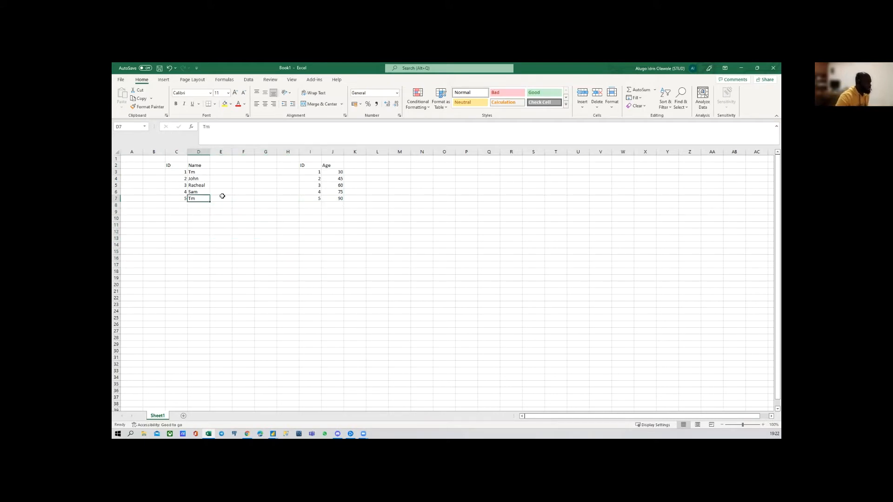
type("James")
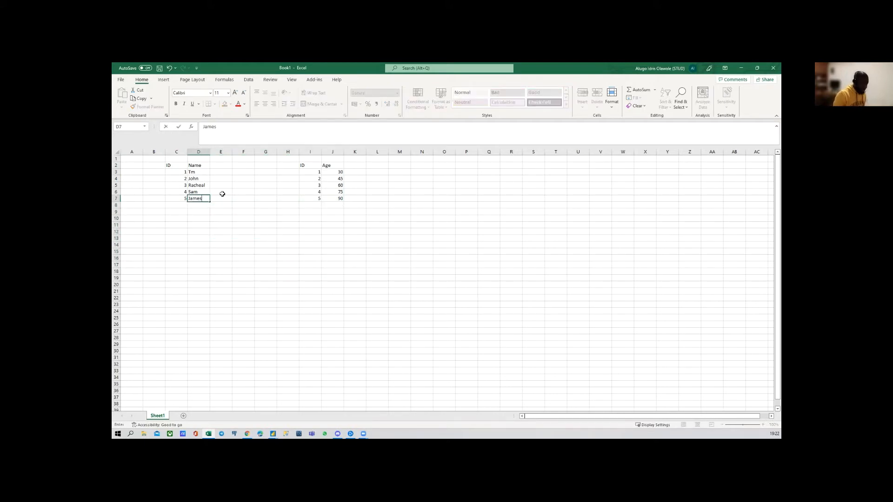
key("Return")
left_click(268, 252)
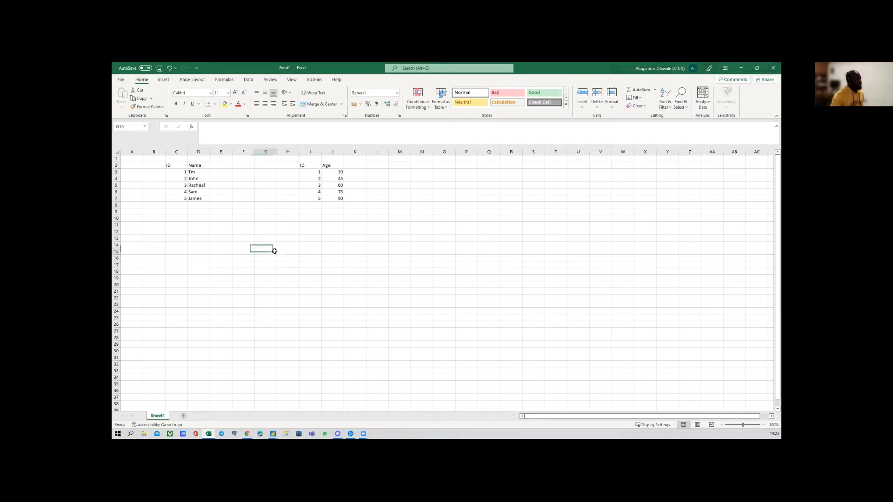
Examine how the IDs in the Name table match the IDs and ages in the Age table
left_click(176, 170)
left_click(180, 179)
left_click(178, 186)
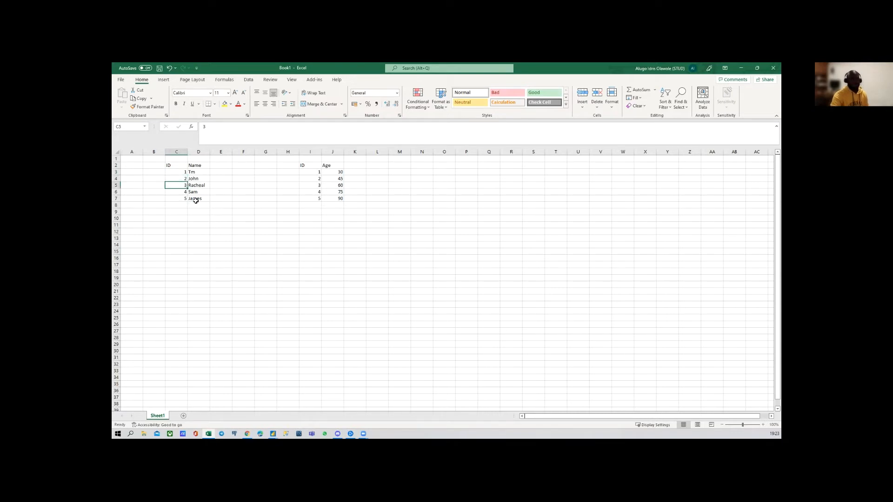
left_click(207, 172)
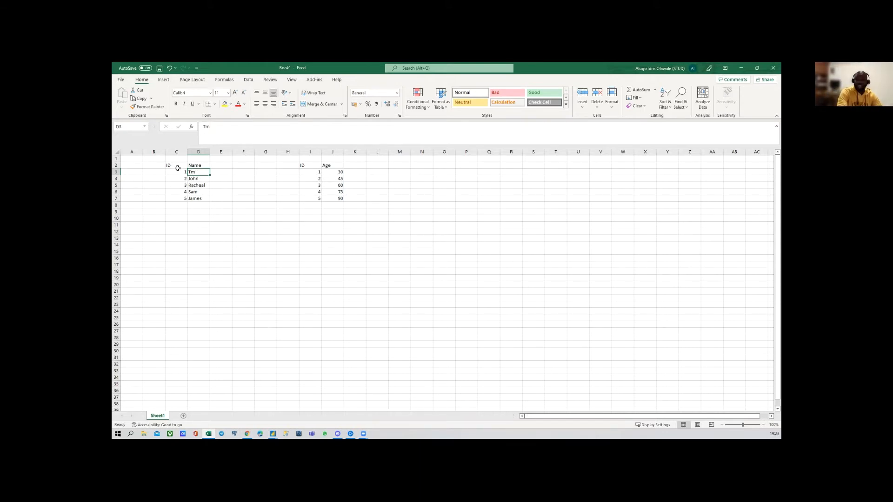
left_click_drag(311, 165, 331, 199)
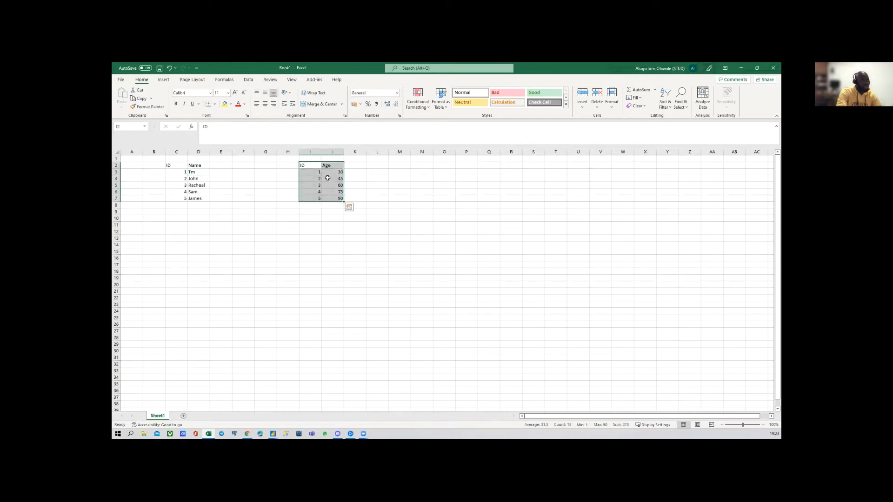
left_click(327, 175)
left_click(317, 172)
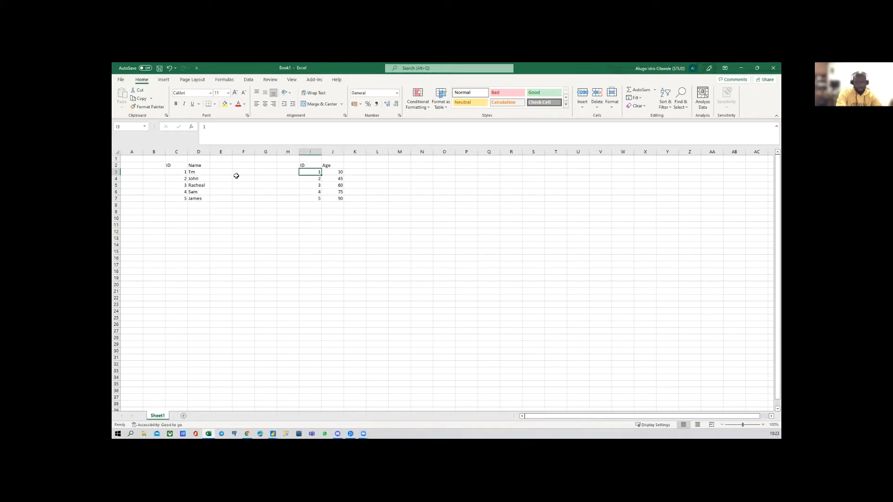
left_click(313, 179)
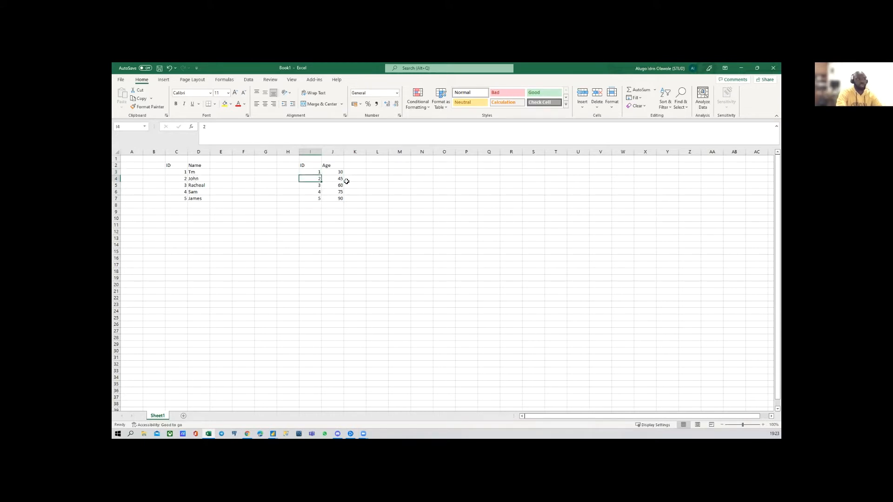
left_click(337, 179)
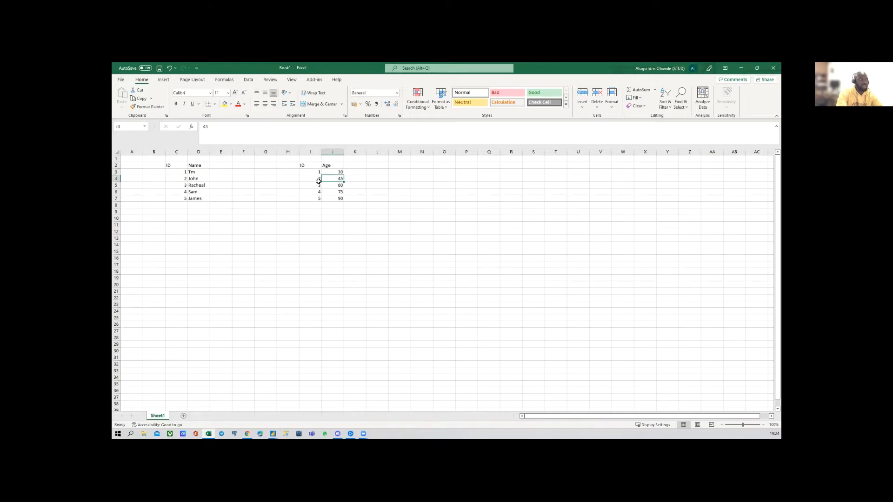
left_click(315, 179)
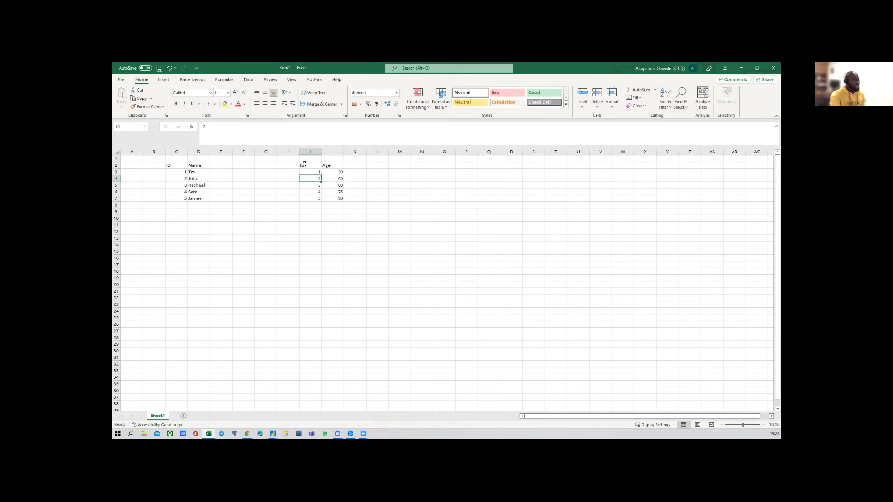
Try stacking the ID and Age values from I3:J7 beneath the Name table at C8, and undo the paste
left_click_drag(305, 172, 344, 199)
key("ctrl+c")
left_click(177, 205)
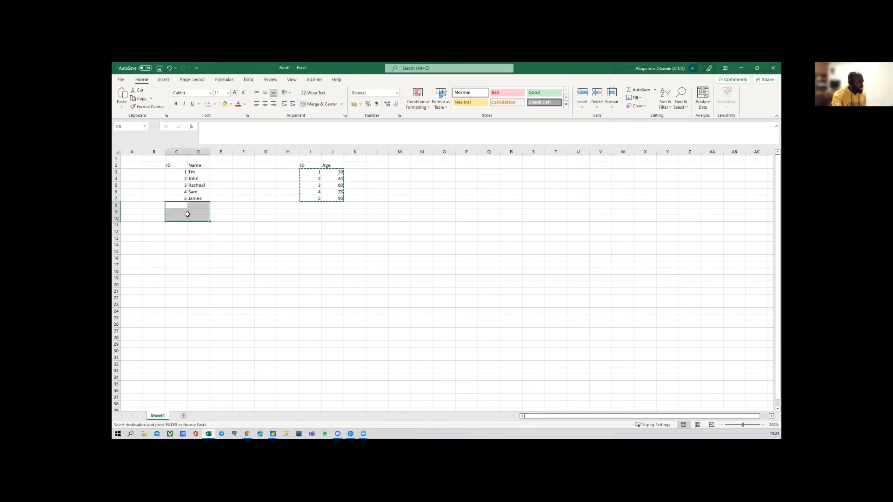
key("Return")
left_click(234, 219)
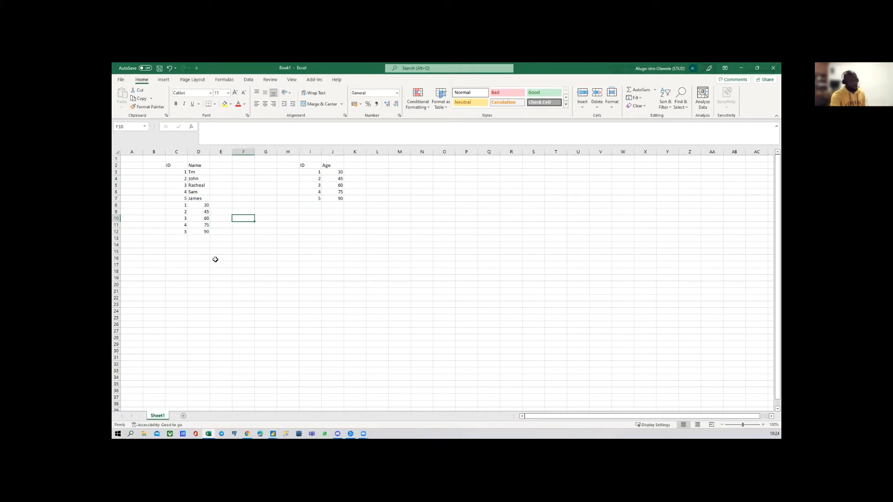
key("ctrl+z")
Copy the ID and Age values from I3:J7 beside the Name table, starting at cell E3
left_click_drag(307, 172, 338, 199)
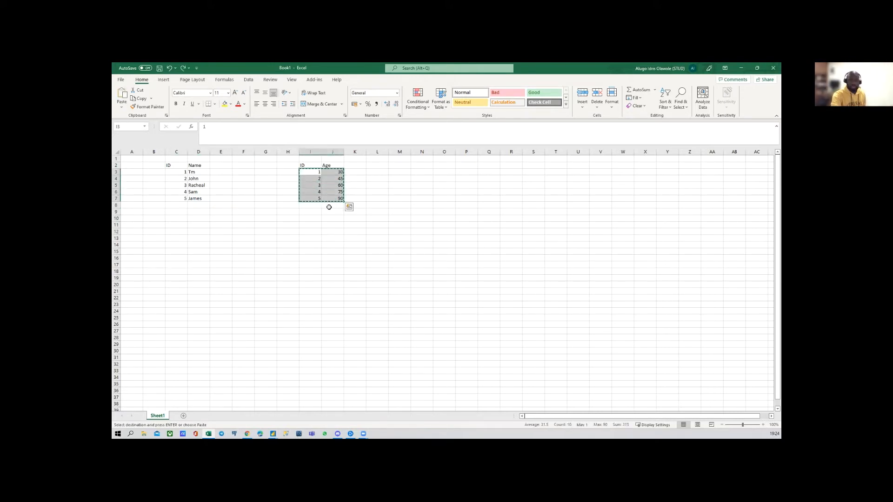
left_click(216, 171)
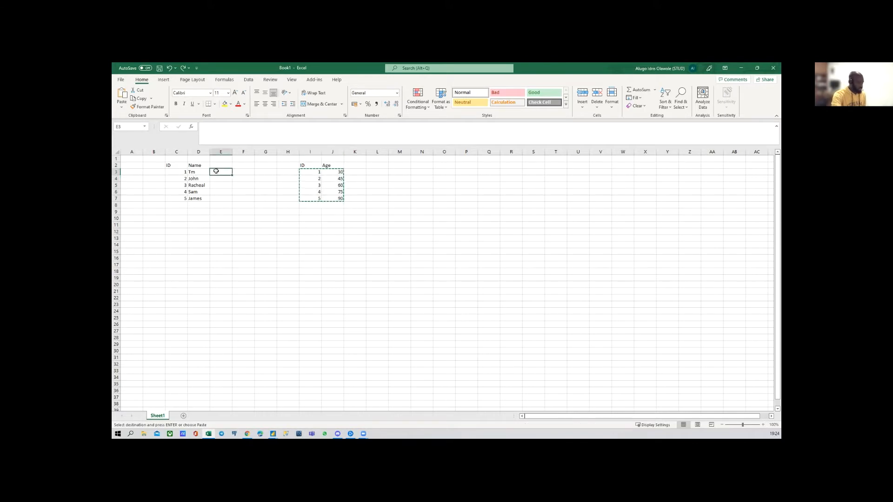
key("ctrl+v")
left_click(228, 235)
key("Escape")
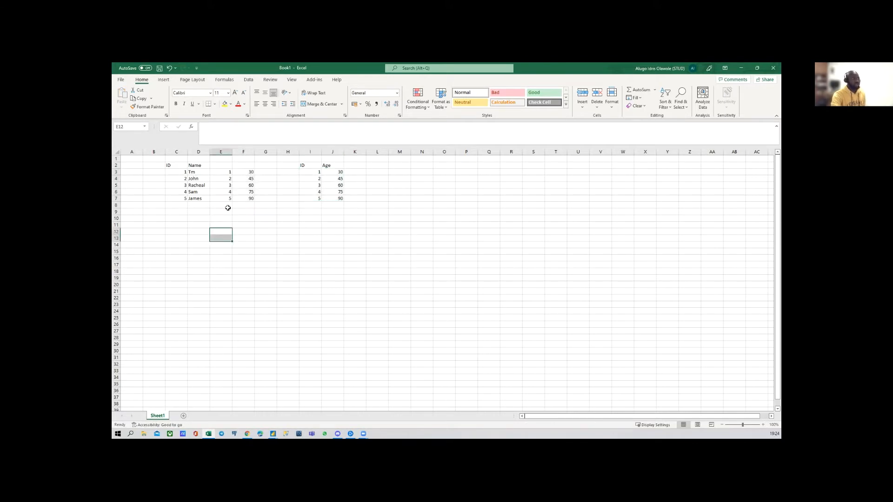
left_click(328, 166)
key("ctrl+c")
left_click(245, 166)
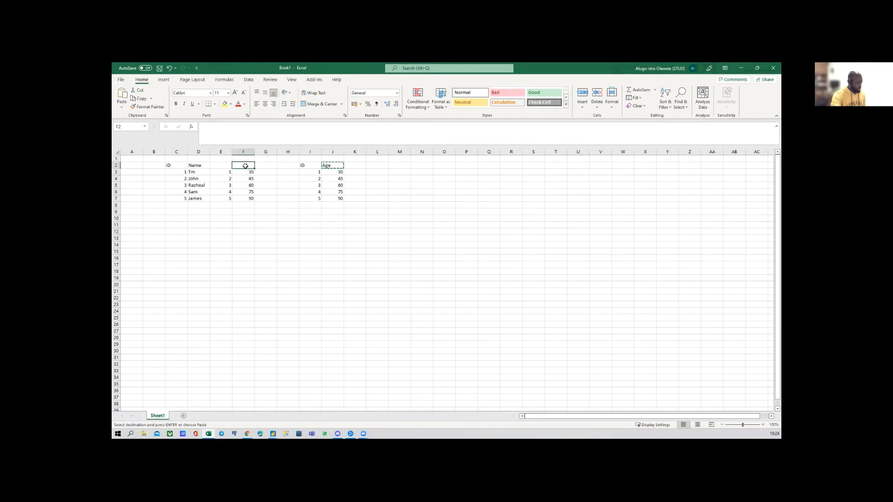
key("Escape")
Copy the ID and Age headers from I2:J2 to E2:F2 above the pasted values
left_click(305, 167)
left_click_drag(323, 169, 339, 167)
key("ctrl+c")
left_click(225, 169)
key("ctrl+v")
left_click(221, 205)
key("Escape")
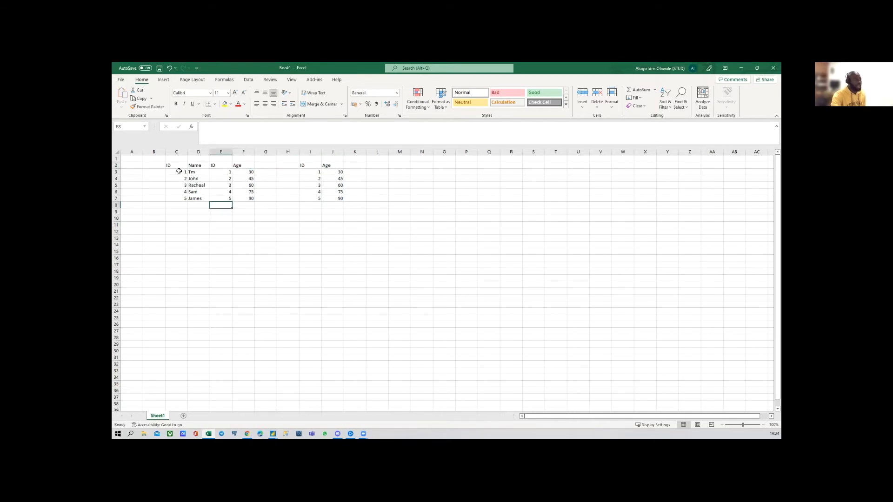
Review the side-by-side table in C2:F7, comparing the ID, Name and Age entries in the first record
left_click(193, 171)
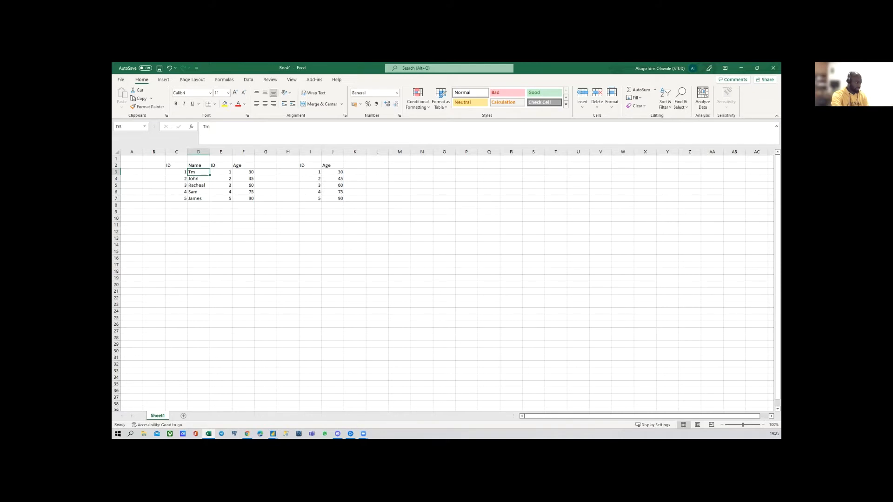
mouse_move(363, 434)
left_click(393, 404)
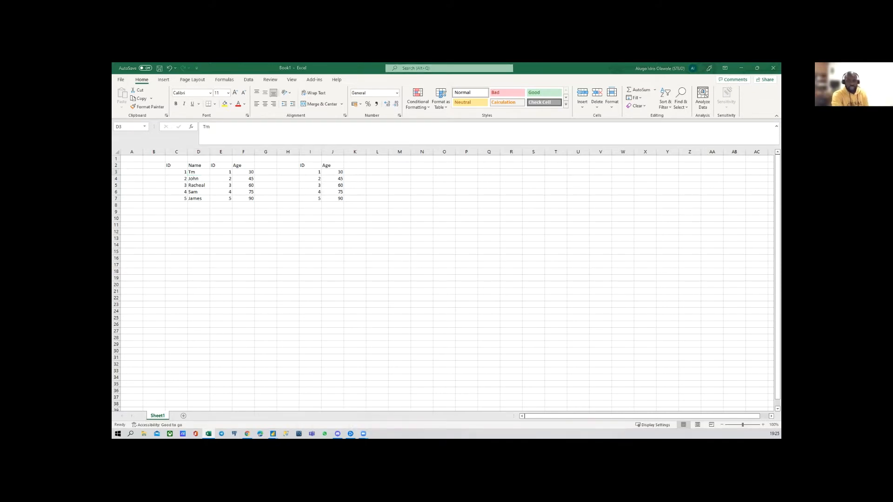
left_click(195, 175)
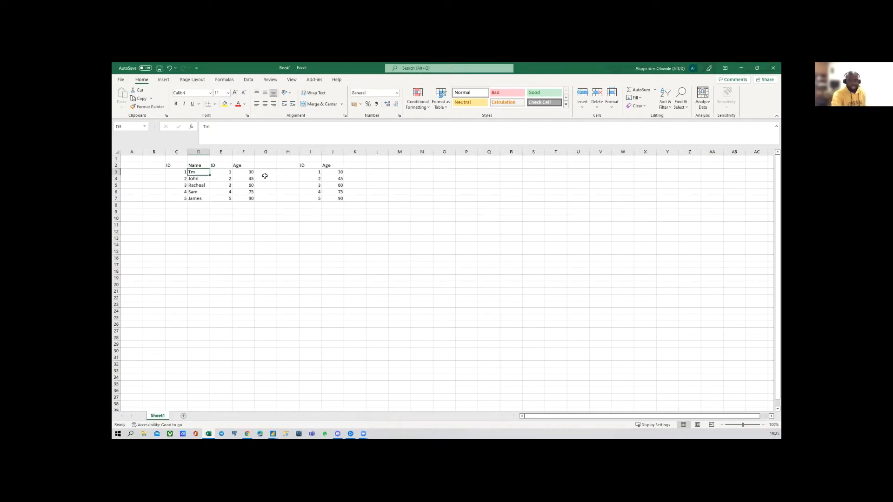
left_click_drag(218, 166, 199, 217)
left_click(198, 173)
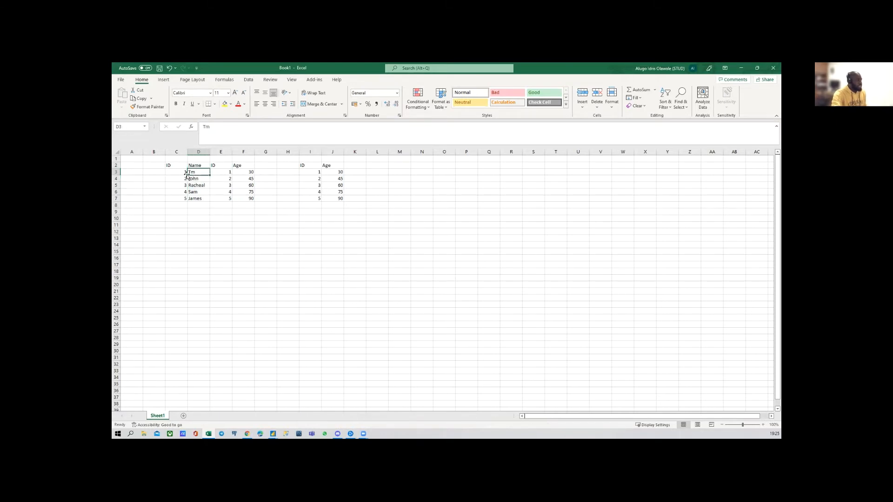
left_click(178, 173)
left_click(198, 170)
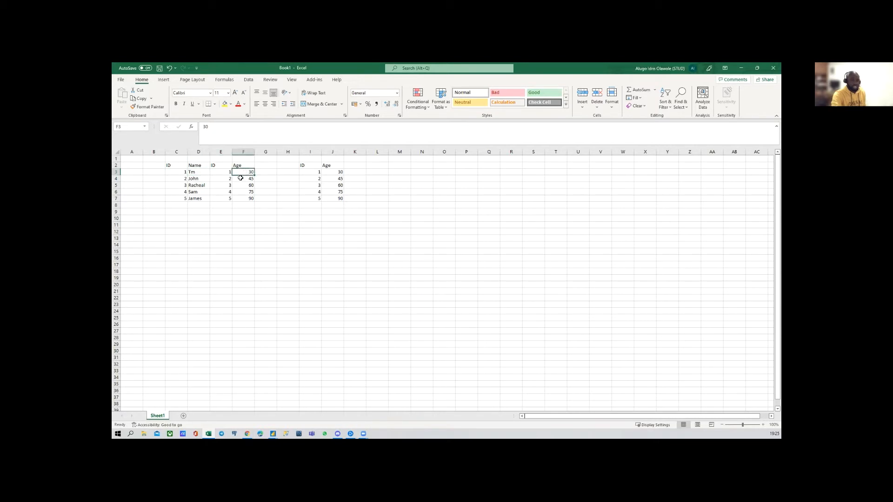
Delete the duplicate ID column E between the Name and Age columns
left_click_drag(215, 164, 226, 186)
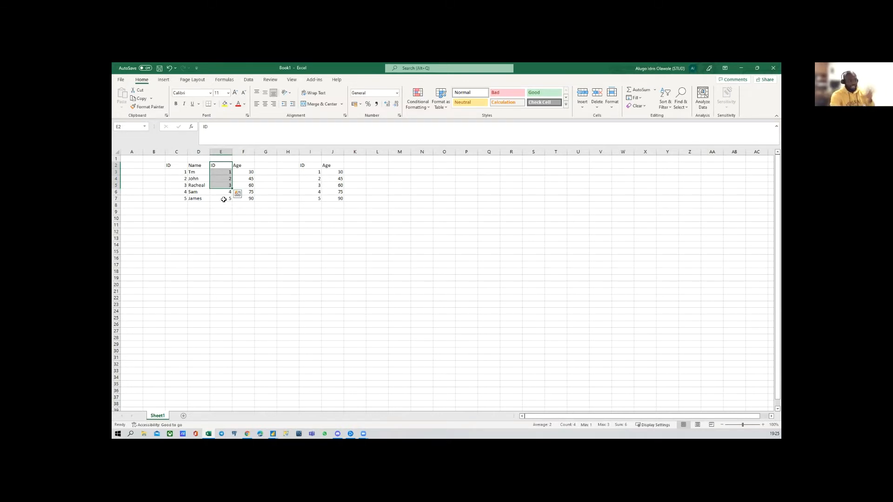
left_click(223, 152)
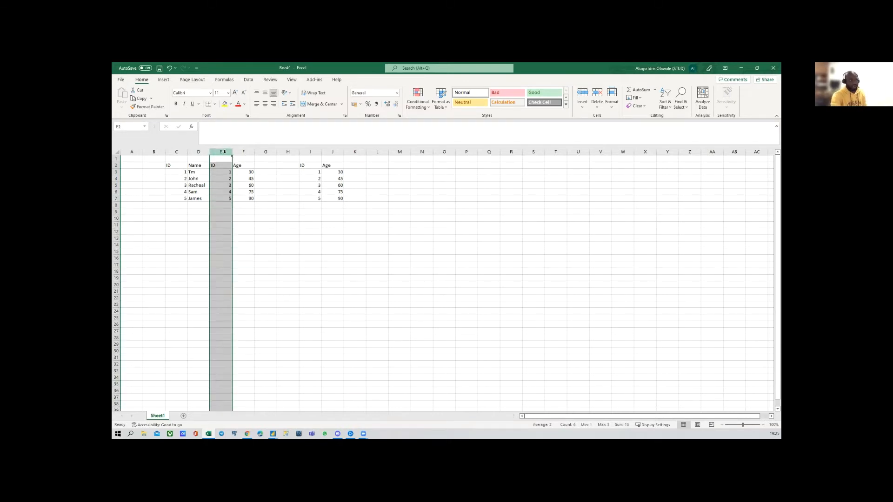
right_click(225, 152)
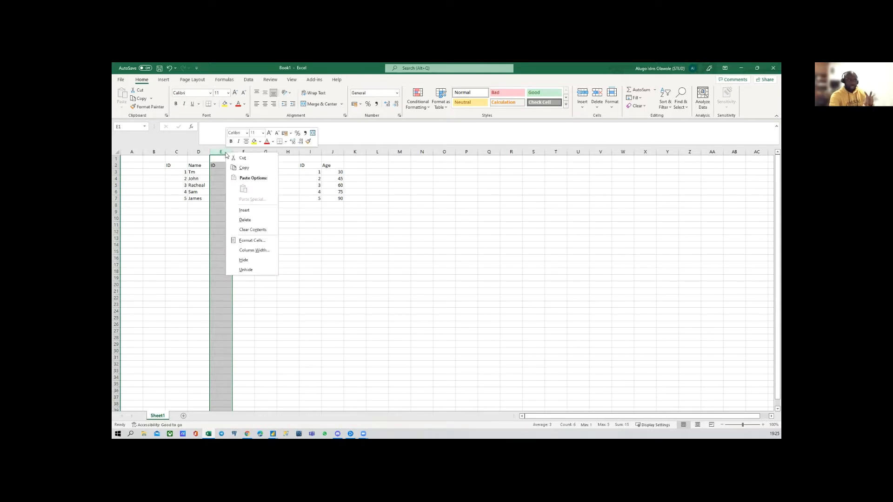
left_click(244, 220)
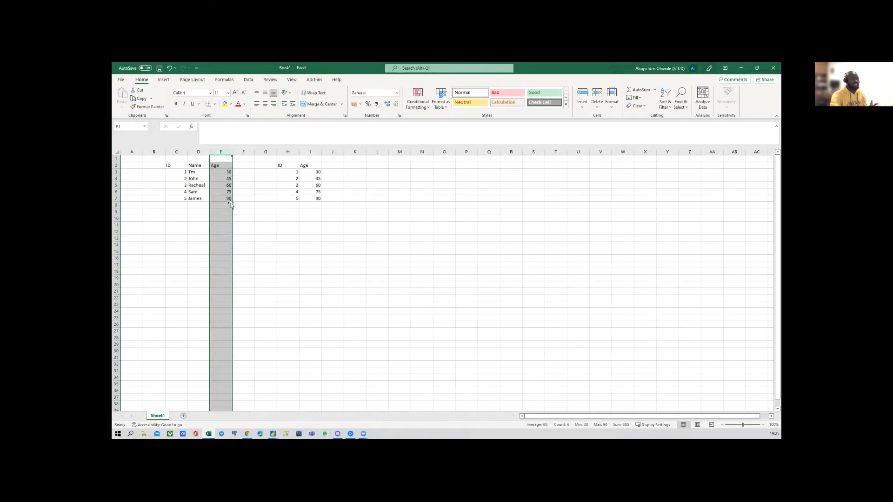
left_click(200, 172)
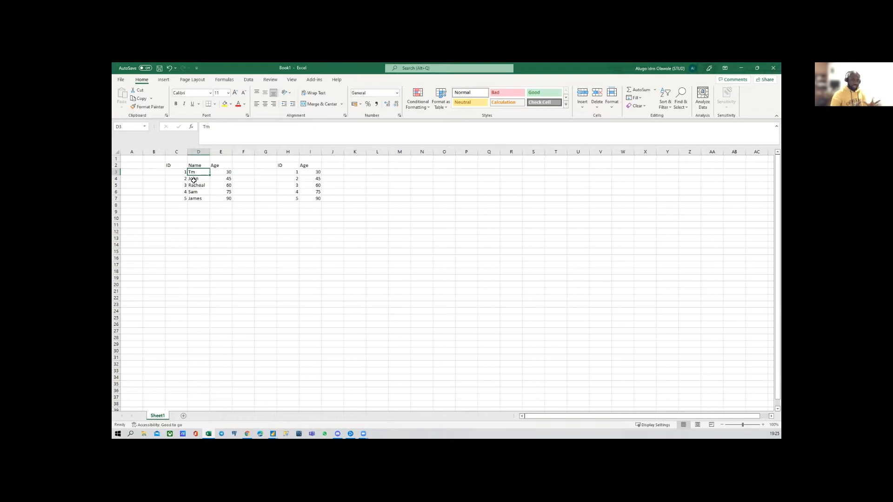
left_click(330, 166)
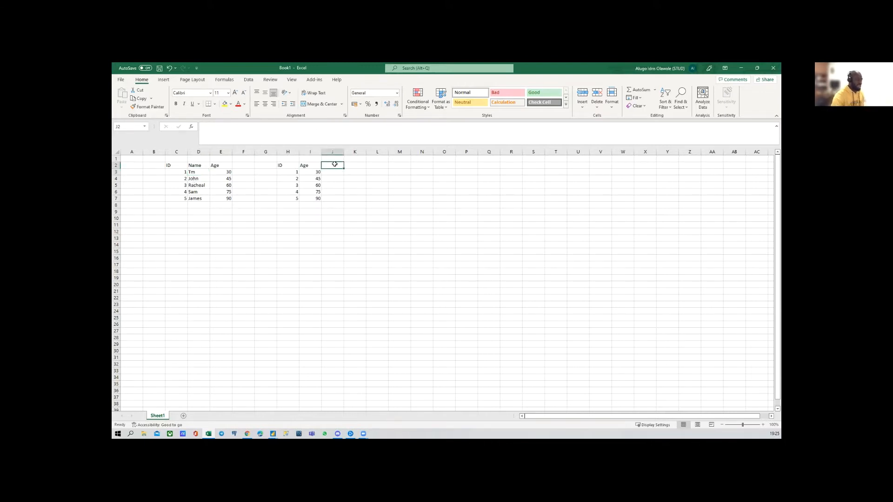
type("State")
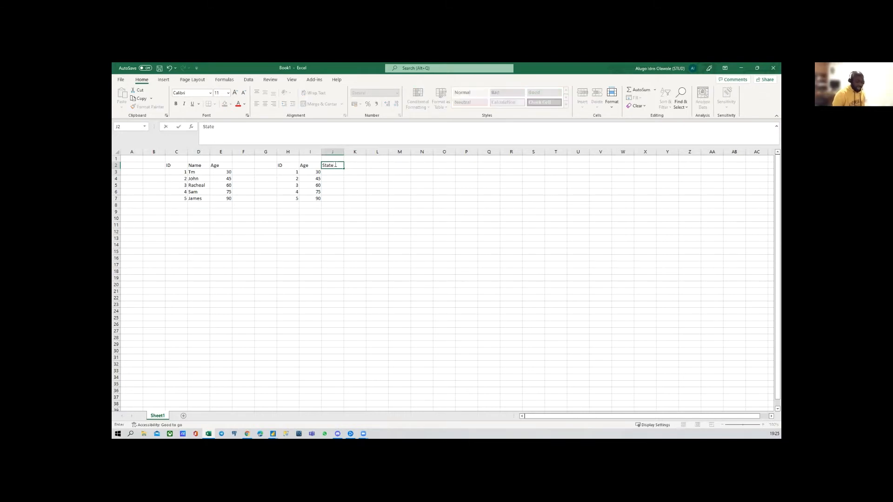
key("Return")
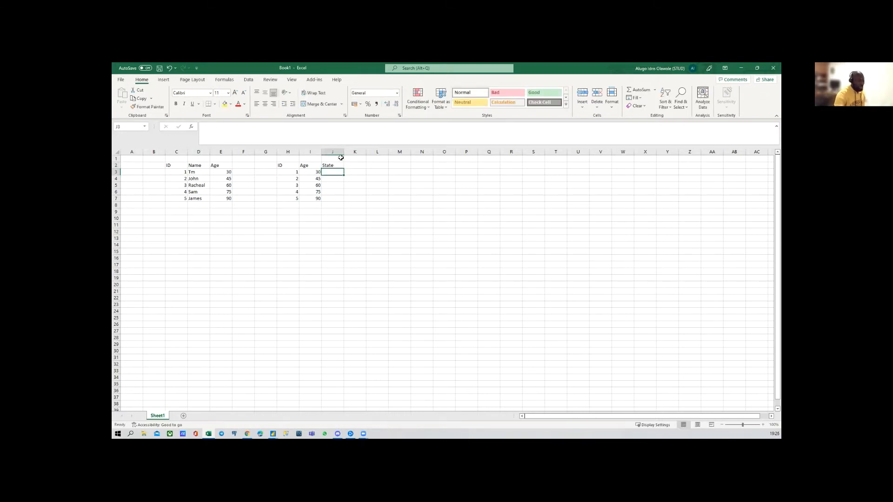
Enter the heading Country in cell J2, beside the Age heading of the second table
left_click(332, 166)
type("C")
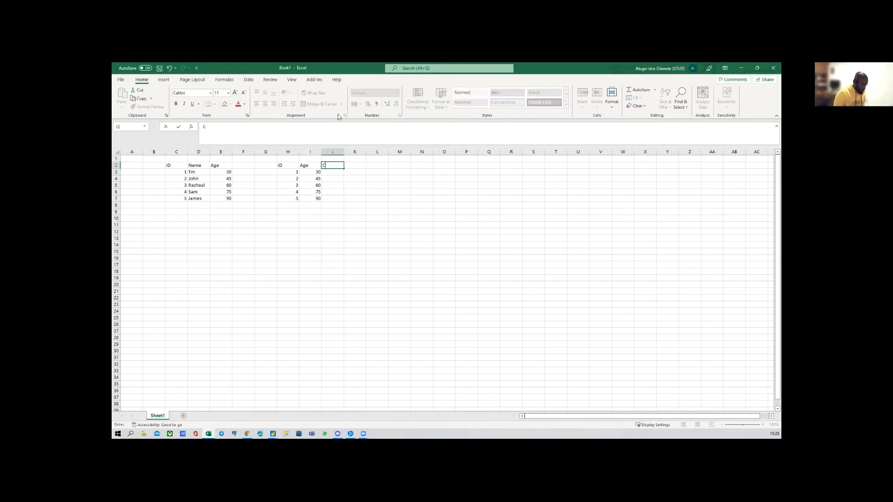
type("ountry")
key("Return")
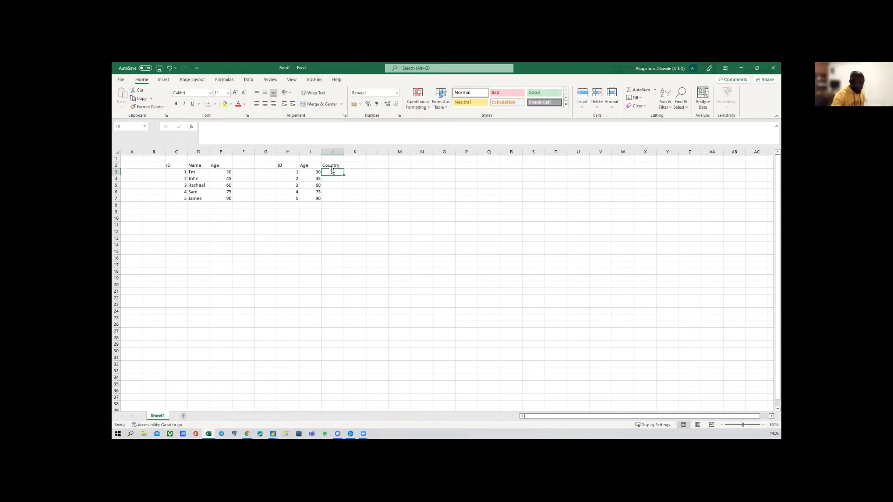
Fill the Country column in J3:J7 with Nigeria, Egypot, India, USA and Germany
type("Nigeria")
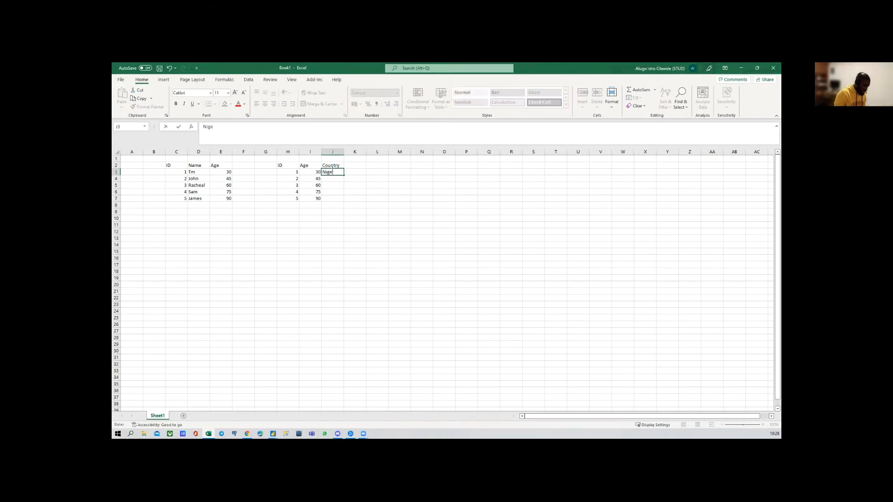
key("Return")
type("E")
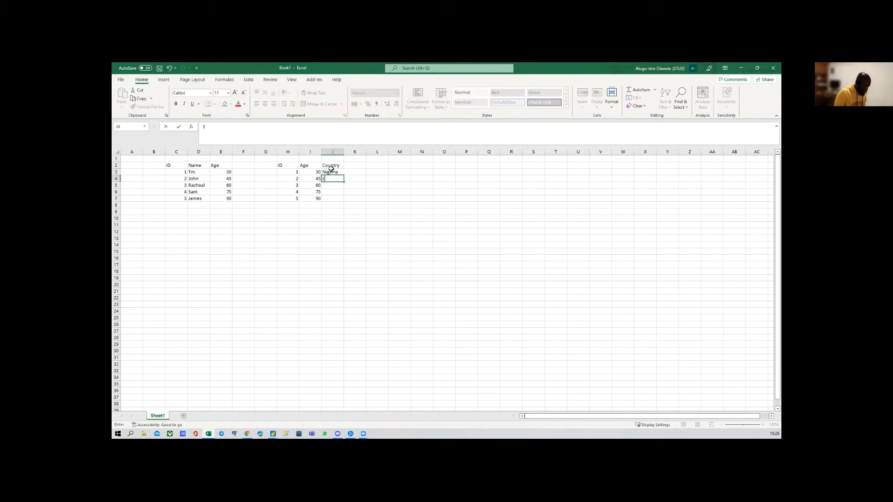
type("gypot")
key("Return")
type("India")
key("Return")
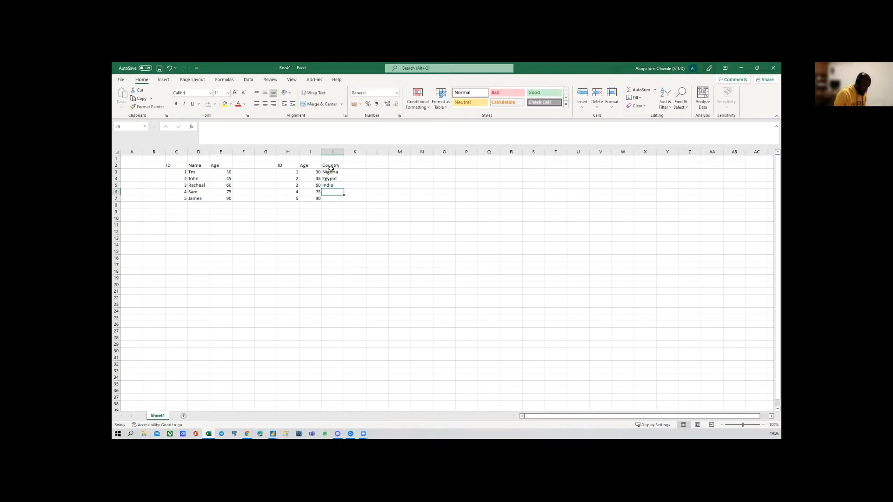
type("USA")
key("Return")
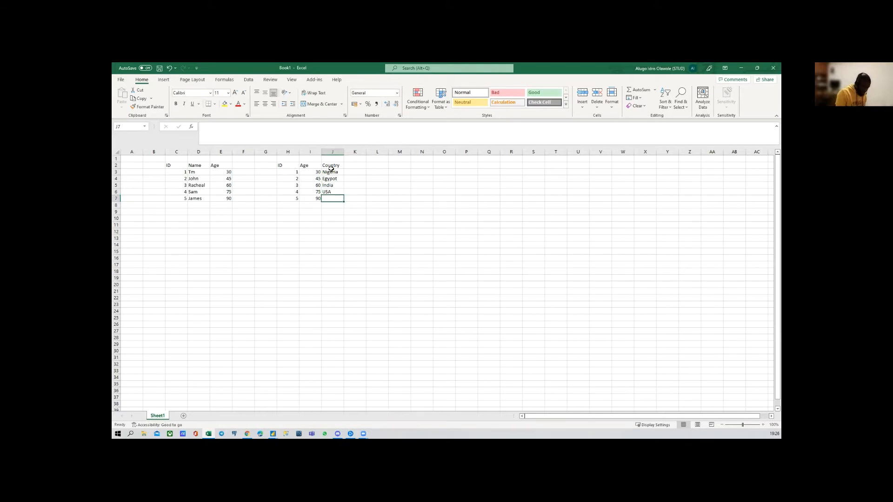
type("Germany")
key("Return")
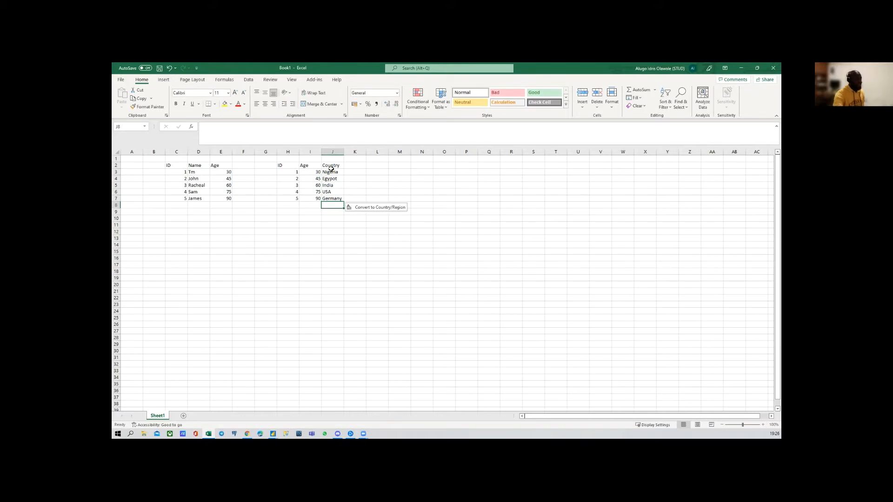
Clear the Age heading and values from E2:E7 beside the Name column
left_click_drag(287, 167, 337, 199)
left_click_drag(221, 166, 226, 200)
key("Delete")
left_click(222, 217)
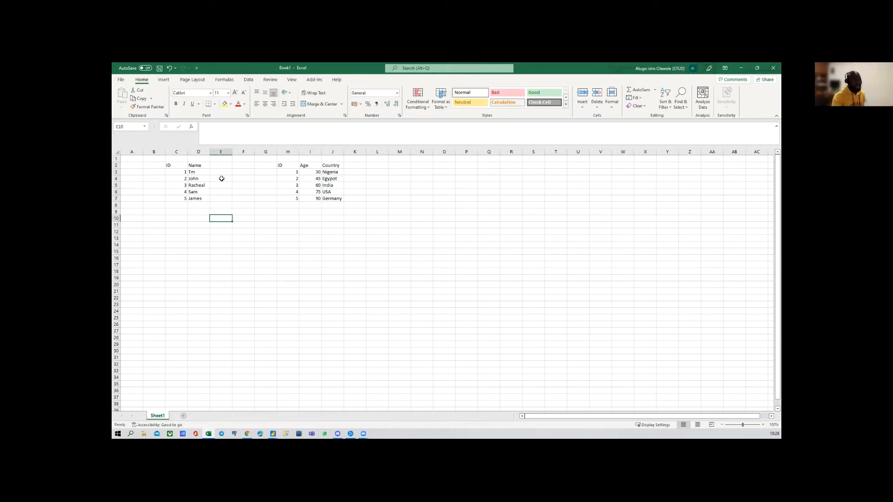
Copy the ID, Age and Country table from H2:J7 beside the Name table, starting at cell E2
left_click_drag(172, 167, 195, 199)
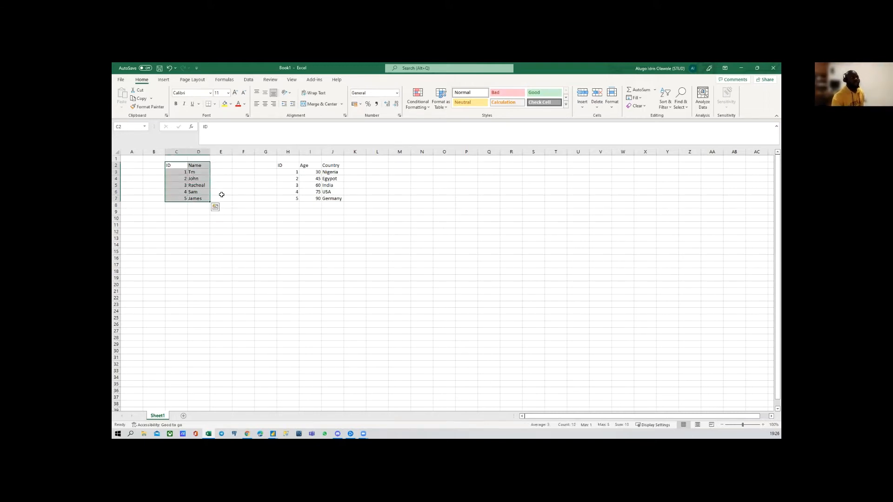
left_click(220, 192)
left_click_drag(286, 166, 336, 196)
key("ctrl+c")
left_click(217, 165)
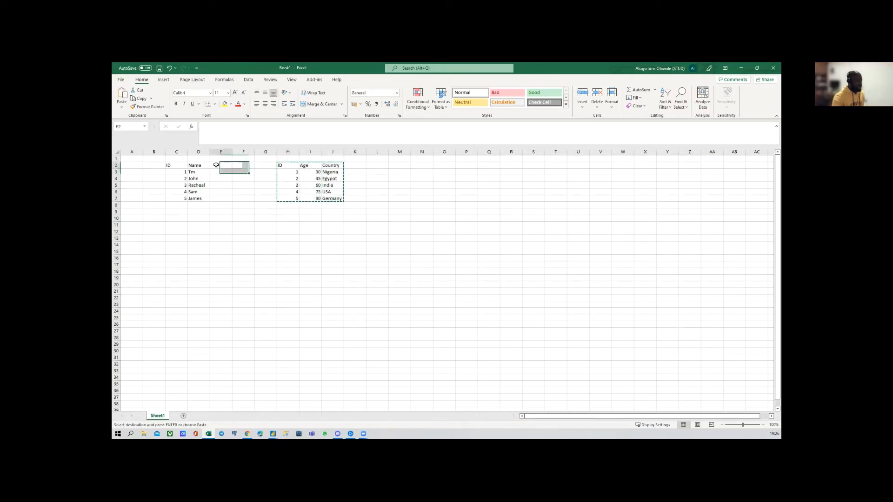
key("ctrl+v")
key("Escape")
left_click(226, 171)
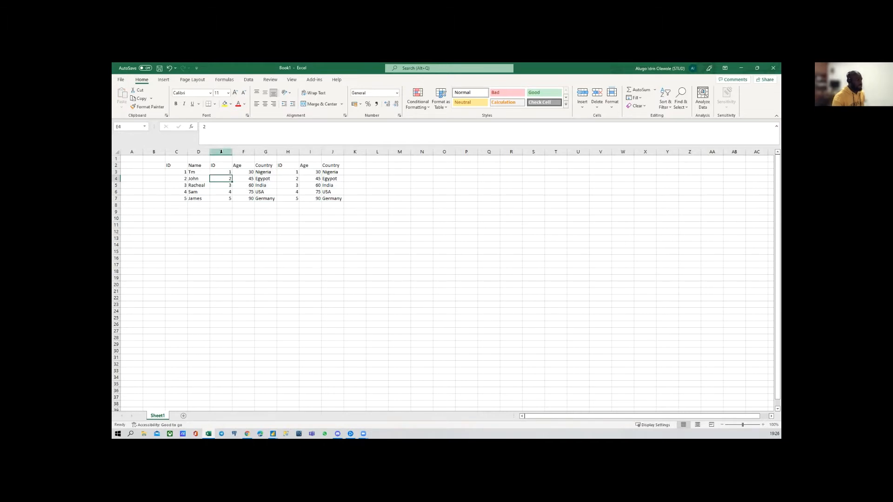
Delete the repeated ID column E from the combined table, and undo the deletion
left_click(221, 152)
right_click(220, 151)
left_click(239, 220)
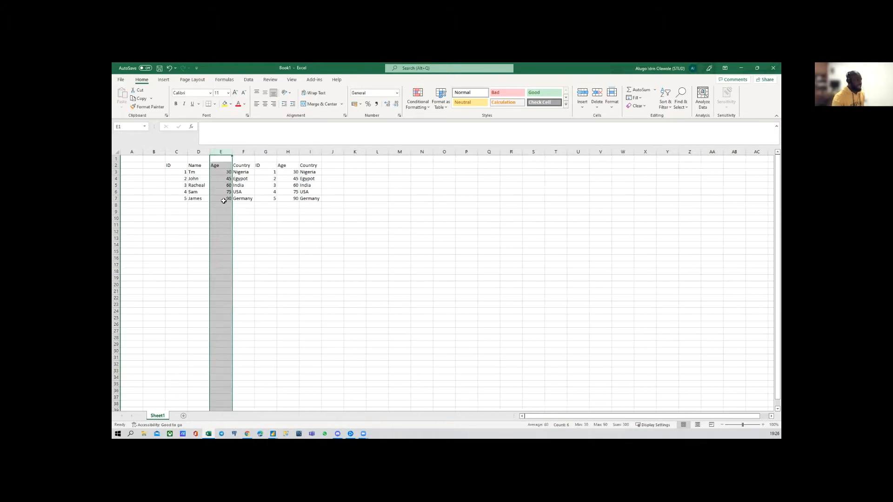
left_click(227, 178)
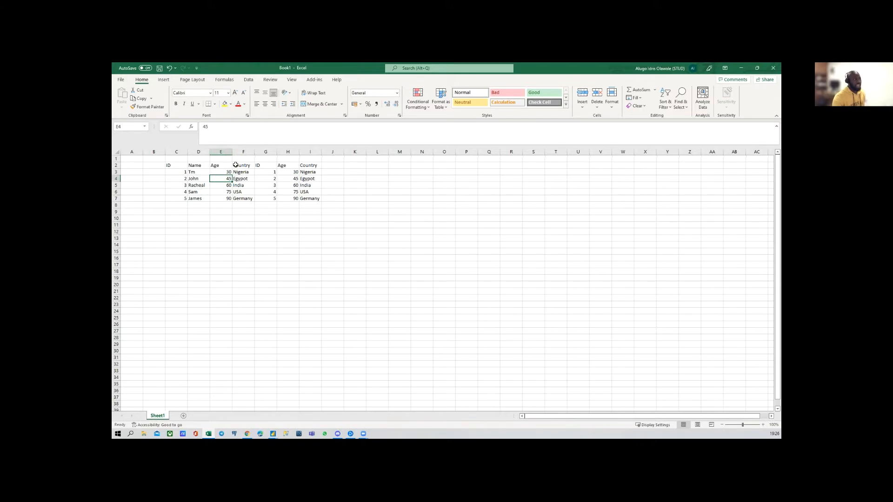
left_click(340, 219)
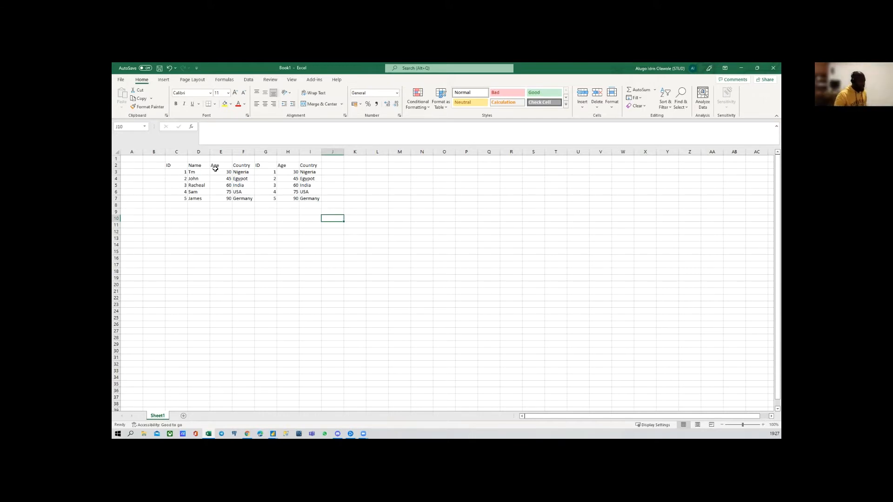
key("ctrl+z")
left_click(320, 205)
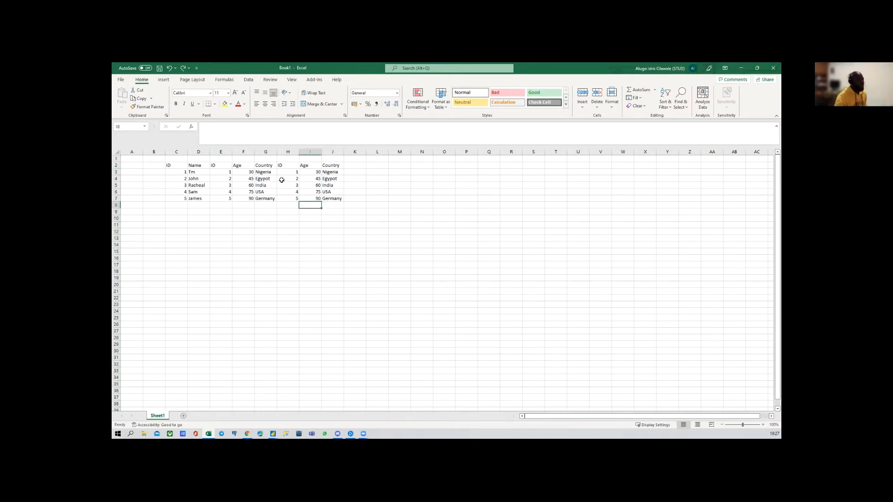
Insert a blank column at H to separate the combined table from the original ID, Age and Country table
left_click(288, 152)
right_click(289, 154)
left_click(307, 212)
left_click(265, 224)
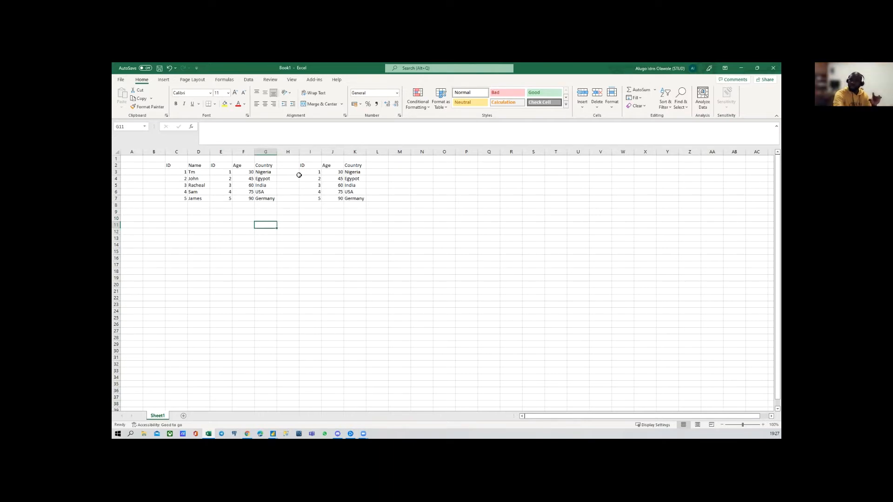
Paste the records with IDs 2 to 5 from I4:K7 over E3:G6 to misalign them with the Name table
left_click(181, 174)
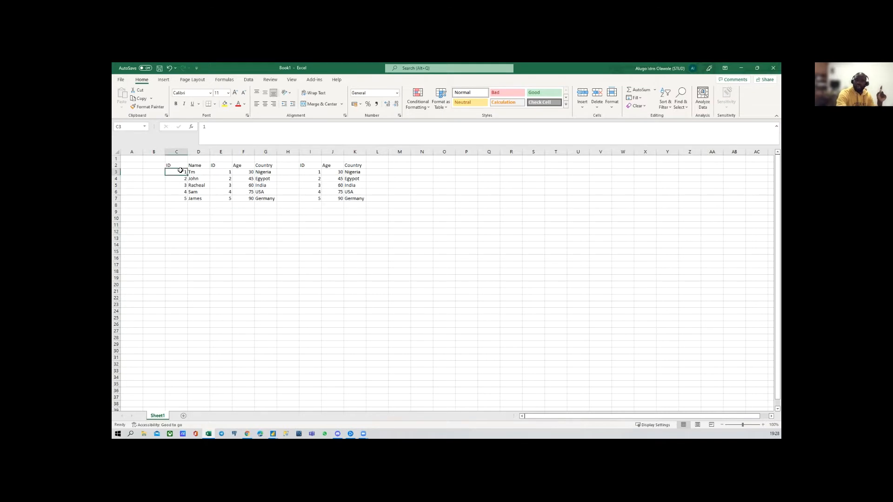
left_click(311, 172)
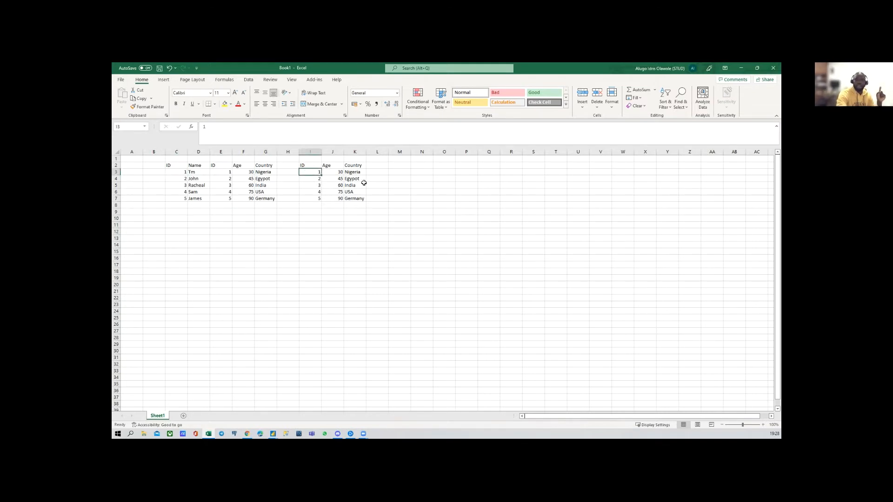
left_click_drag(312, 179, 352, 199)
key("ctrl+c")
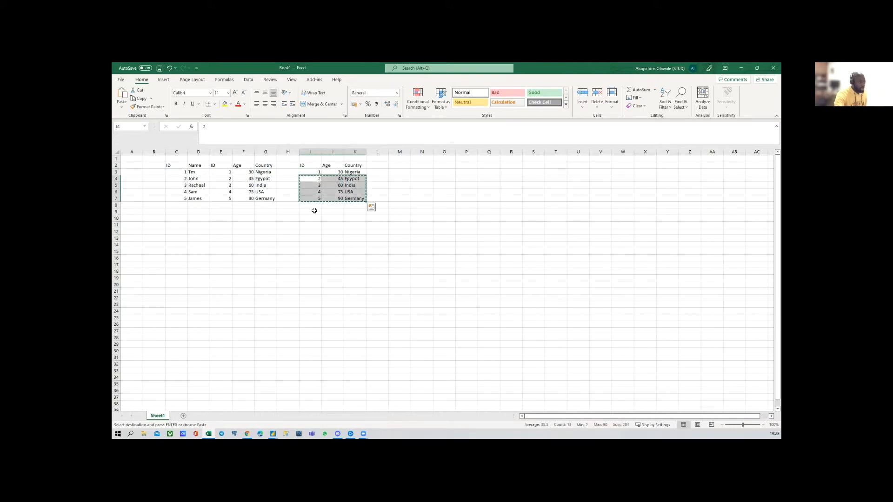
left_click_drag(246, 172, 269, 196)
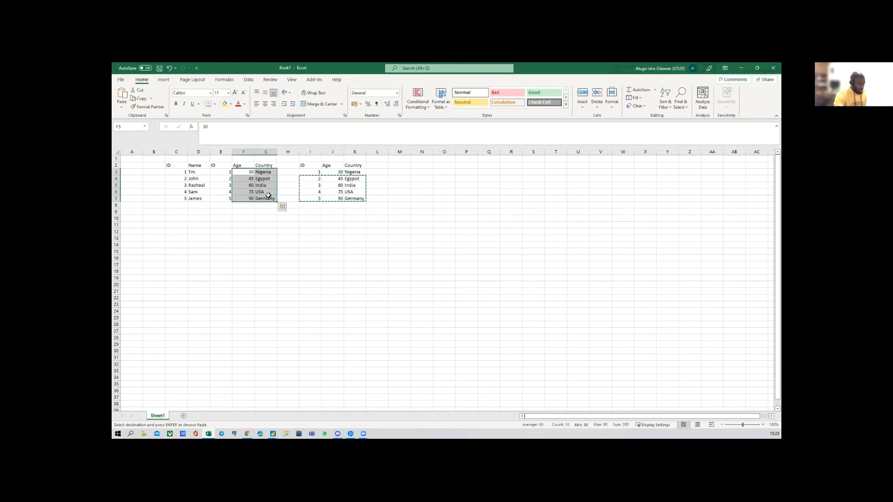
key("ctrl+q")
key("Escape")
left_click(223, 173)
mouse_move(222, 173)
left_mouse_down()
mouse_move(265, 180)
mouse_move(264, 189)
left_mouse_up()
key("ctrl+v")
left_click(261, 212)
key("Escape")
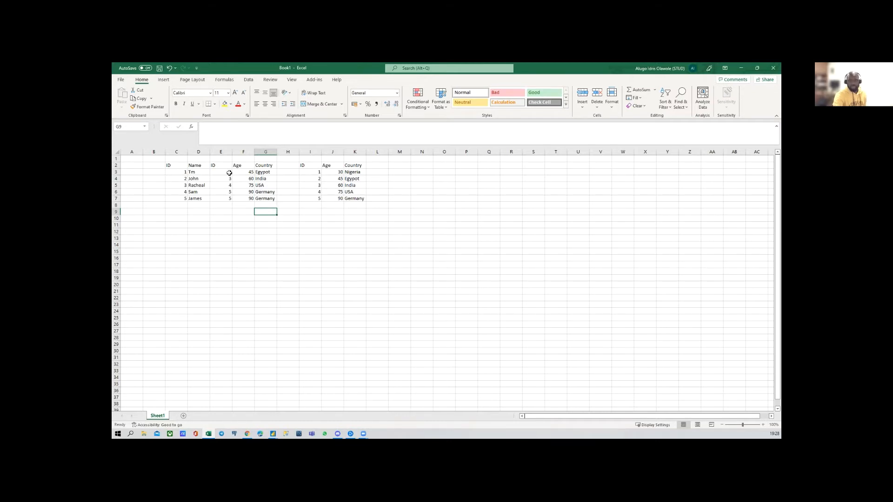
Compare the ID and Name in C3:D3 with the ID in E3, and undo the misaligned paste
left_click(183, 171)
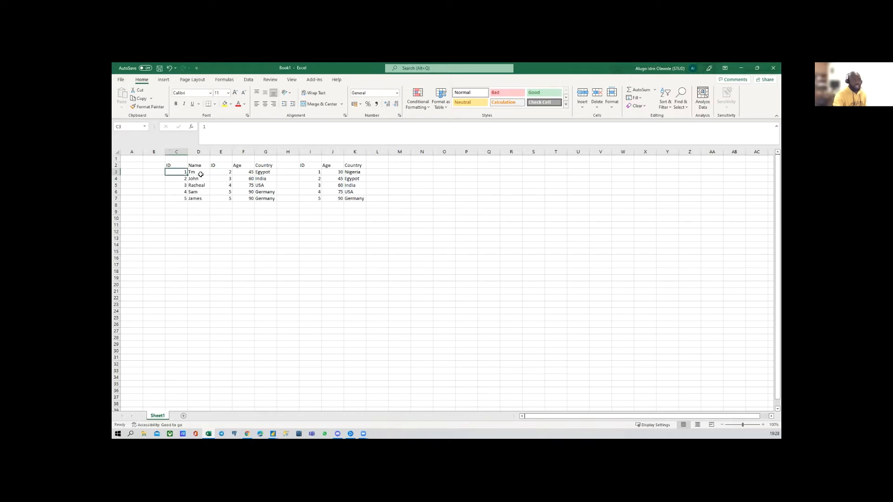
left_click(199, 173)
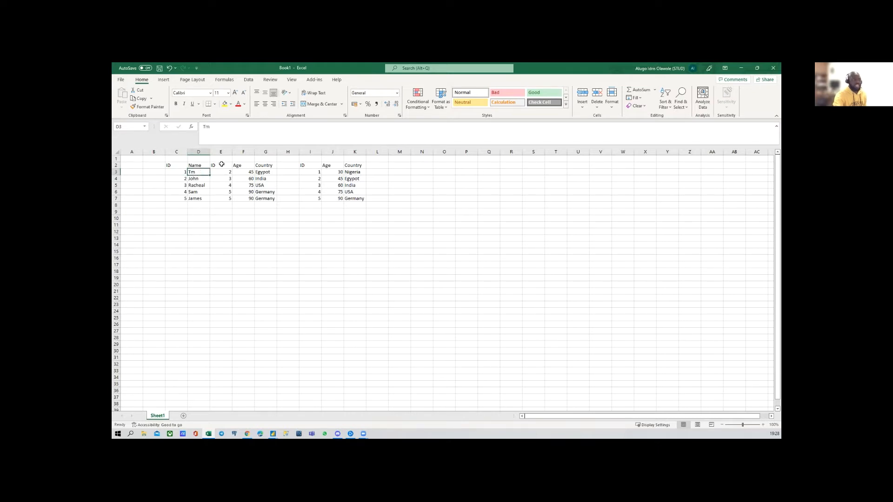
left_click(221, 172)
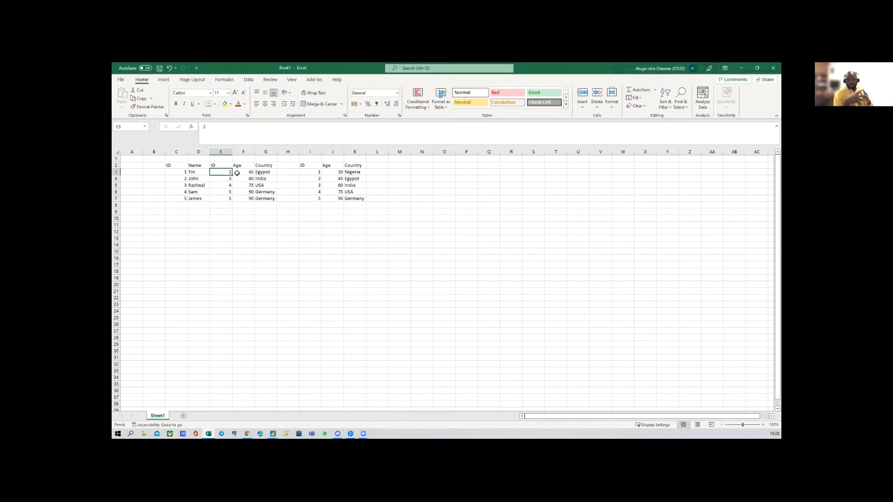
key("ctrl+z")
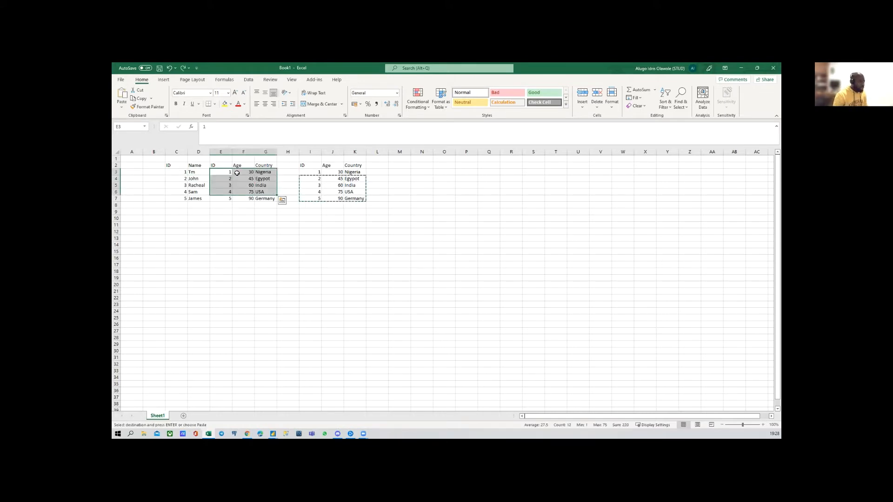
left_click(420, 210)
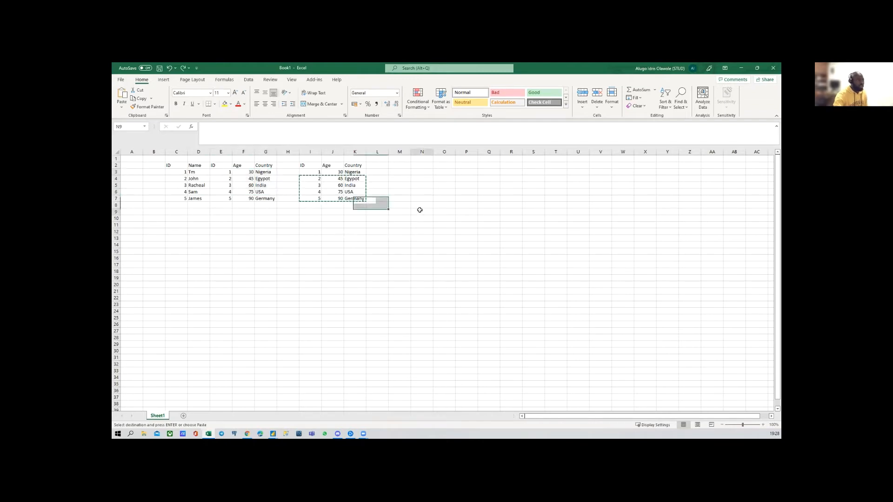
key("Escape")
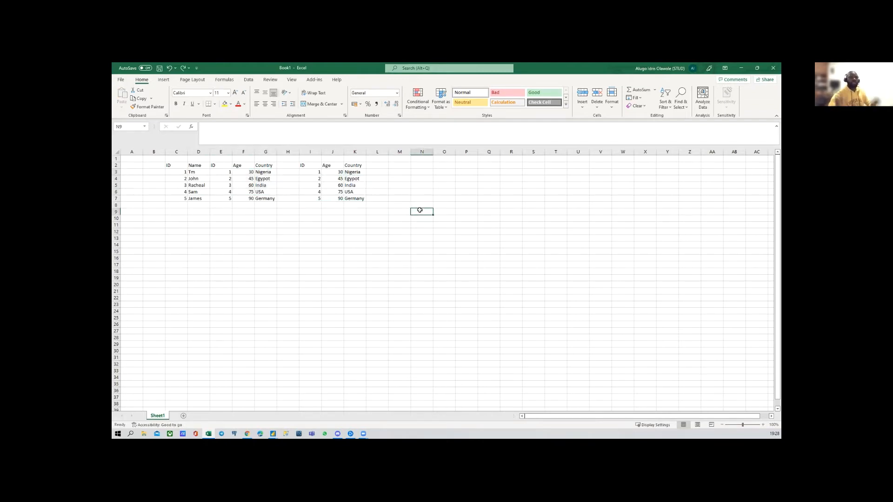
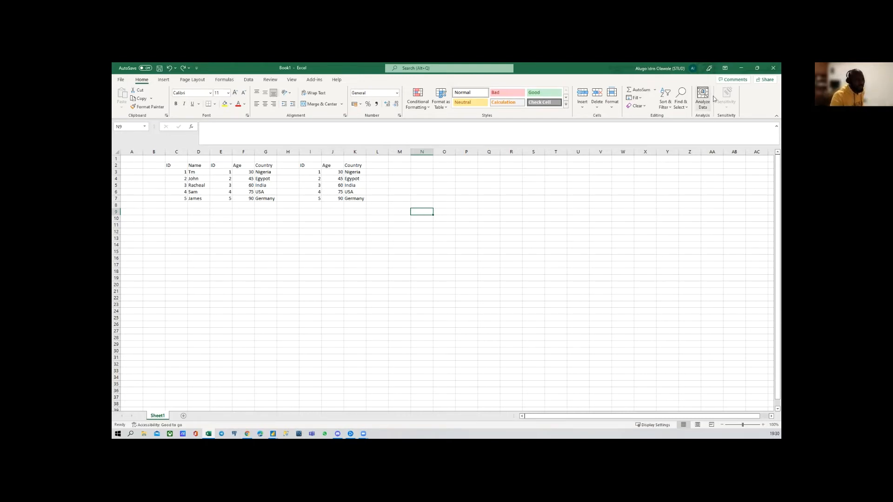
Switch from the Excel example workbook back to the Append1 query in Power Query Editor
left_click(741, 67)
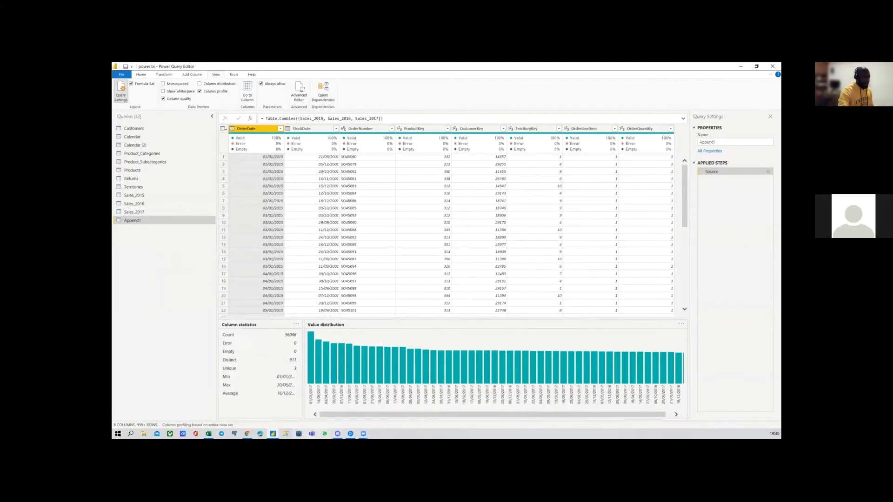
left_click(209, 433)
left_click(394, 198)
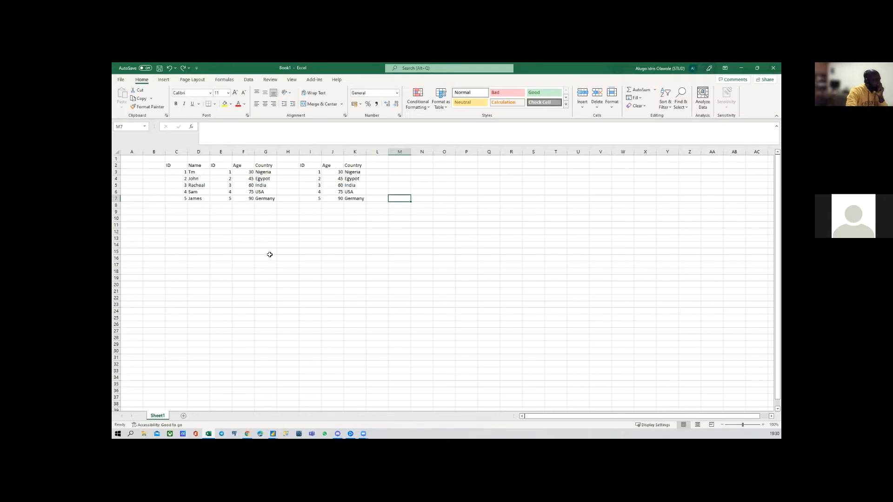
key("alt+Tab")
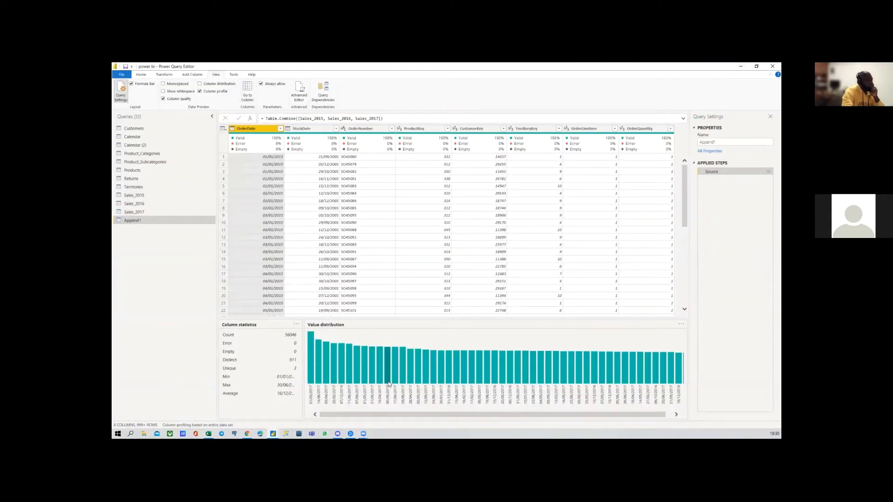
mouse_move(389, 381)
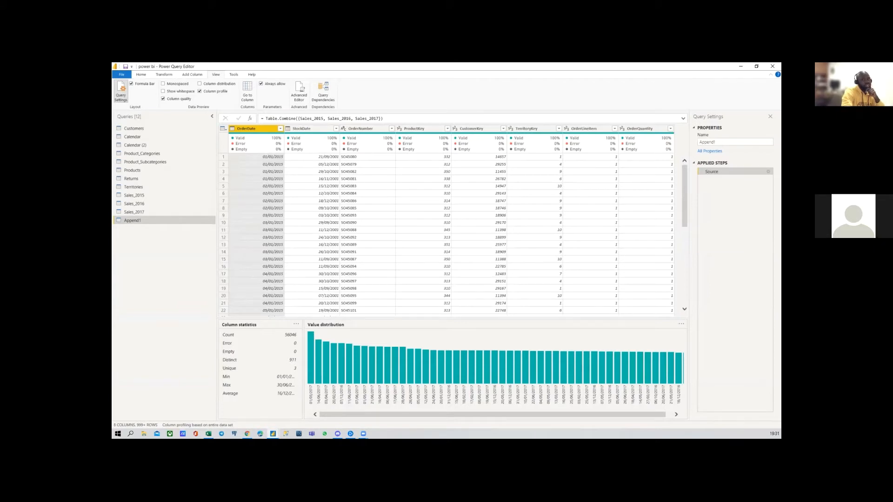
left_click(144, 76)
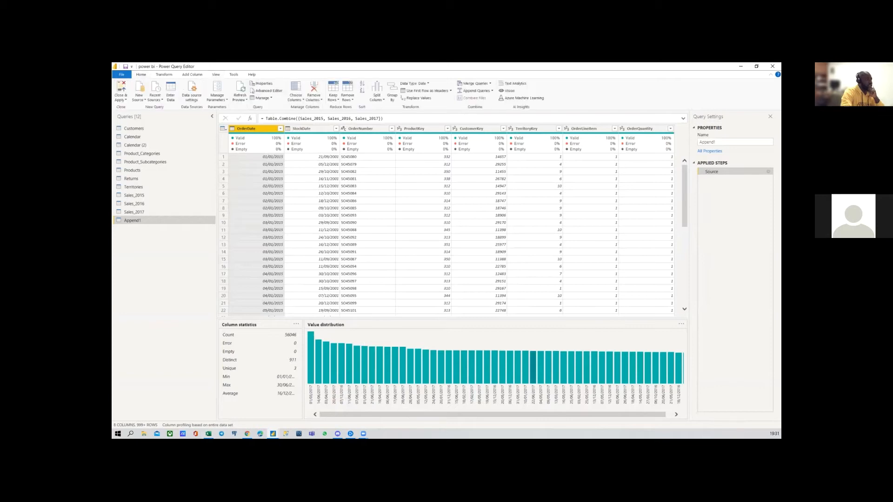
left_click(363, 434)
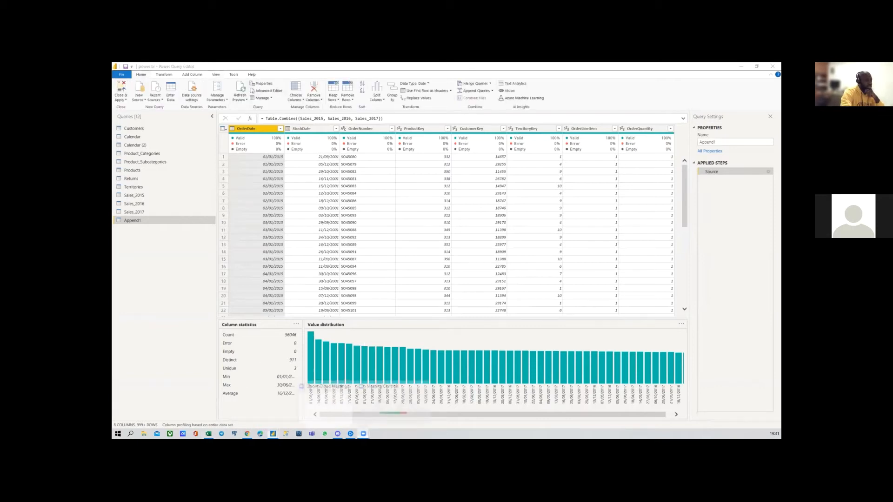
left_click(355, 405)
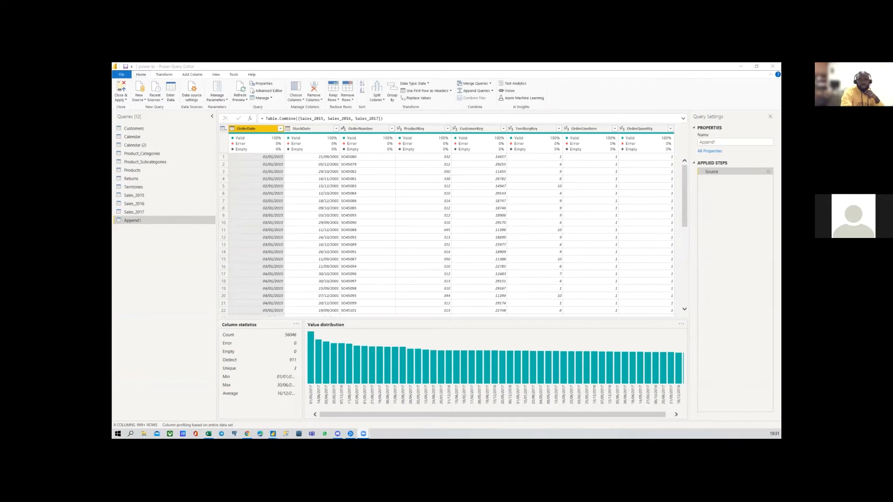
key("alt+Tab")
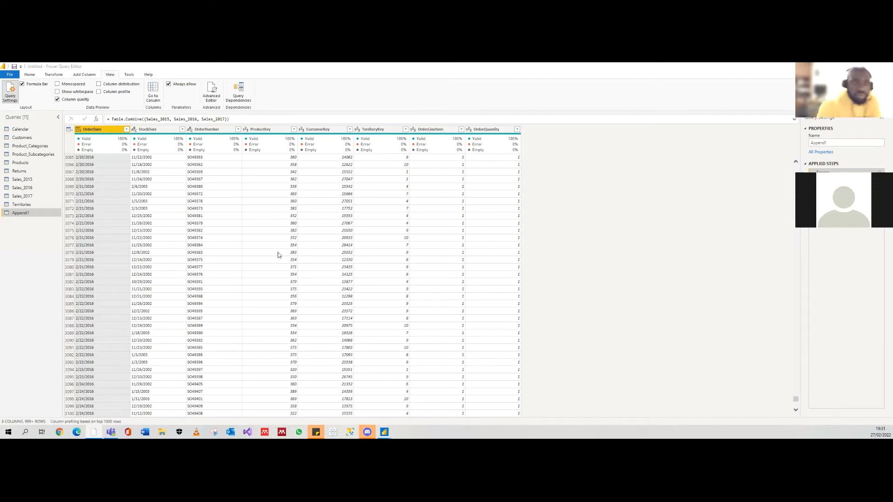
left_click(111, 92)
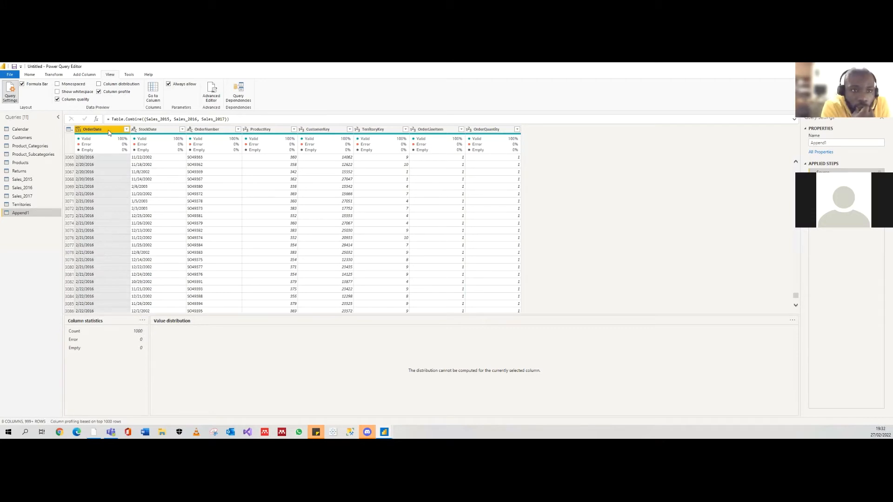
left_click(111, 92)
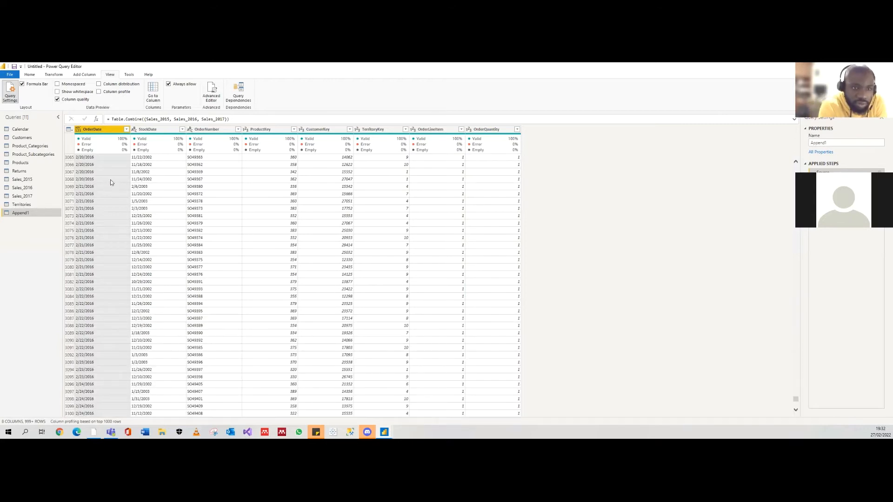
left_click(21, 205)
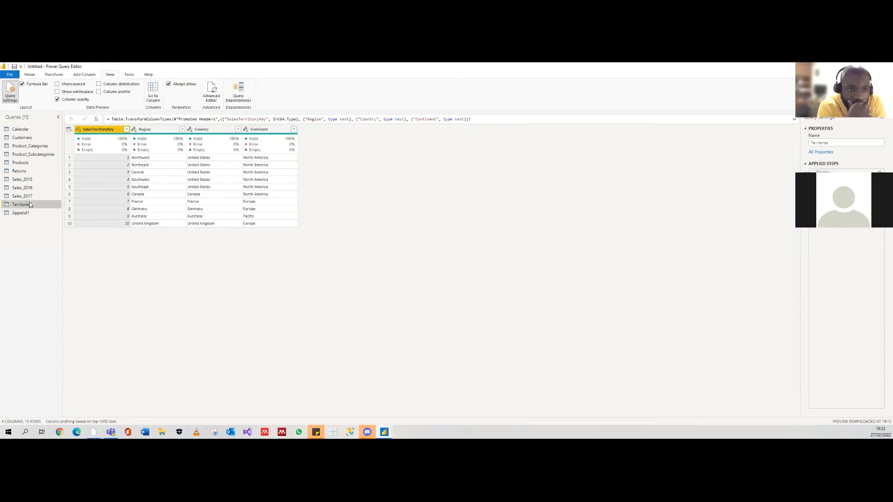
left_click(31, 213)
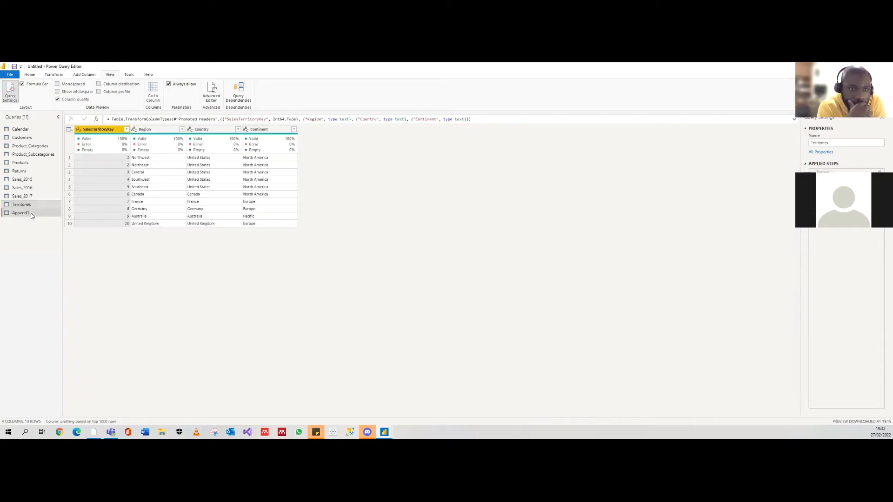
Turn on the column profile for the Append1 query and display the statistics of the OrderNumber column
left_click(99, 93)
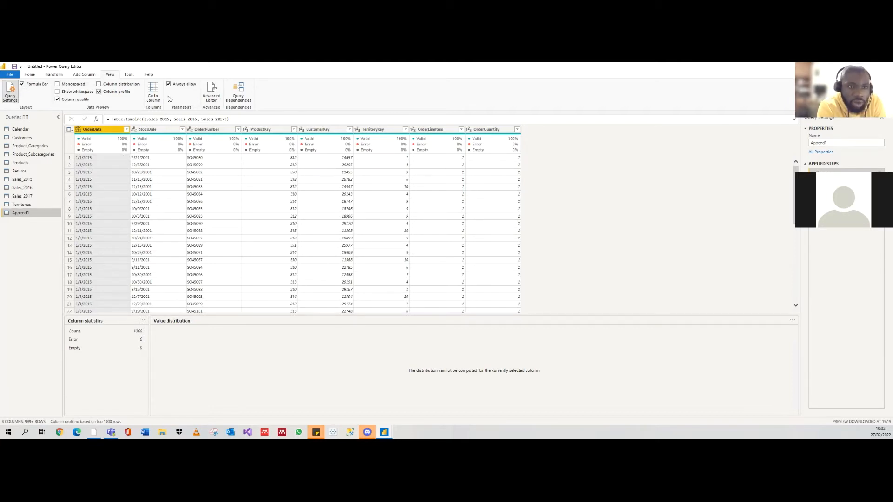
left_click(207, 131)
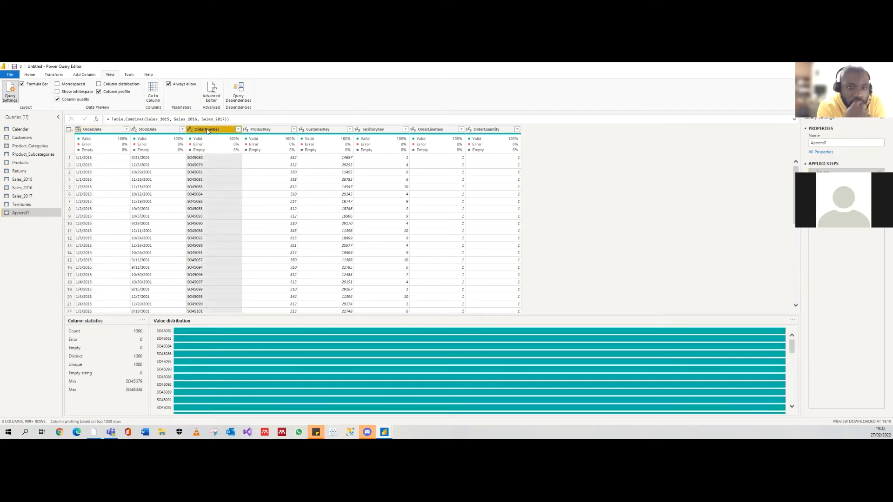
mouse_move(272, 138)
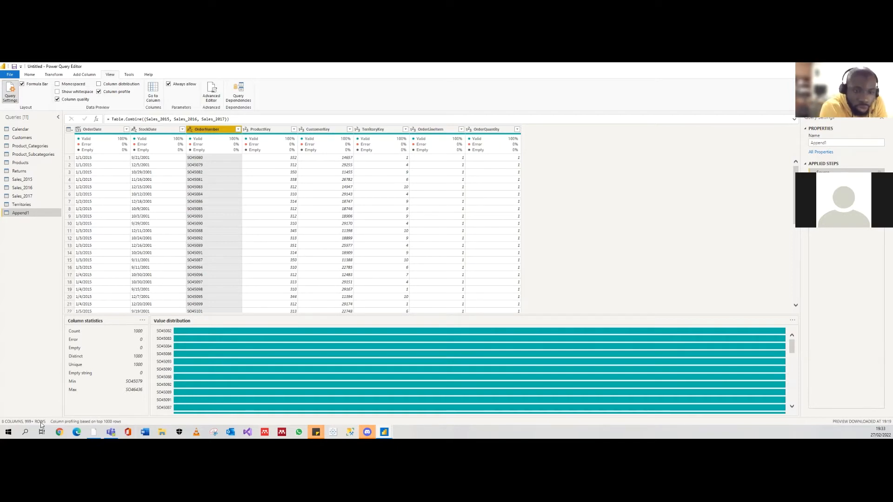
Base column profiling on the entire data set and examine the OrderDate column's quality and statistics for errors
left_click(101, 422)
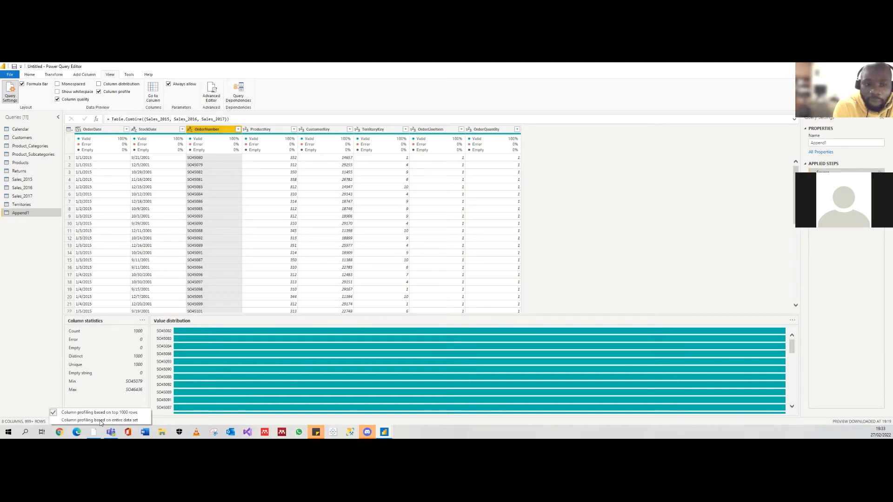
left_click(100, 420)
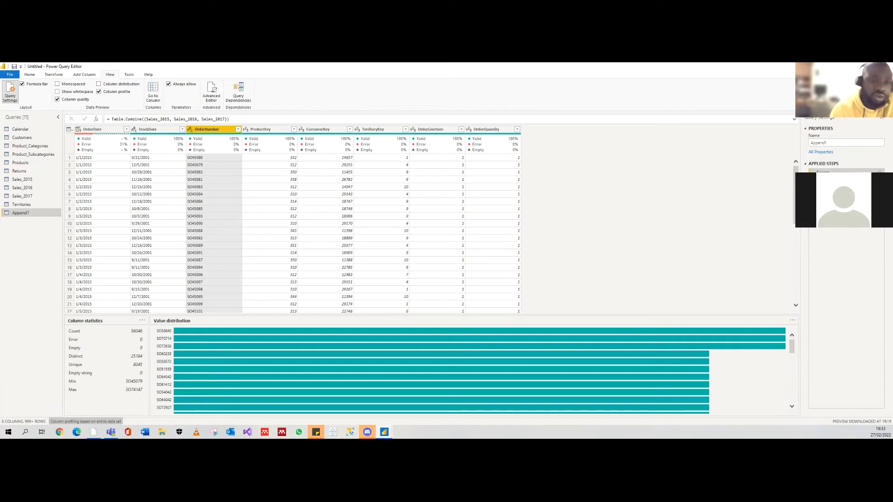
left_click(87, 131)
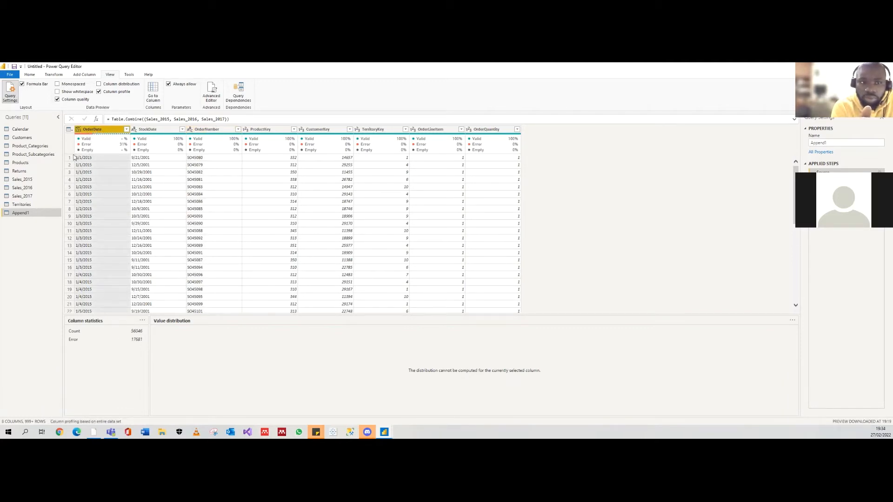
mouse_move(88, 150)
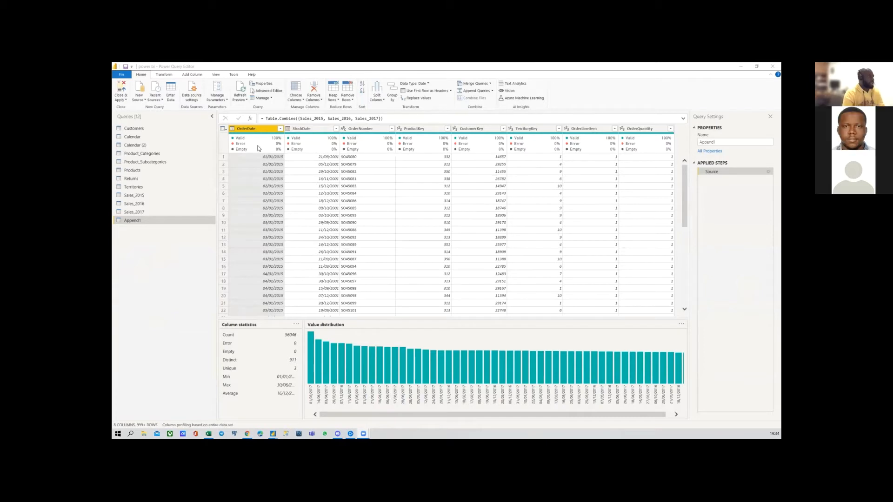
Check the OrderDate column's data type in Append1, and open the Sales_2015 query to compare it
mouse_move(251, 142)
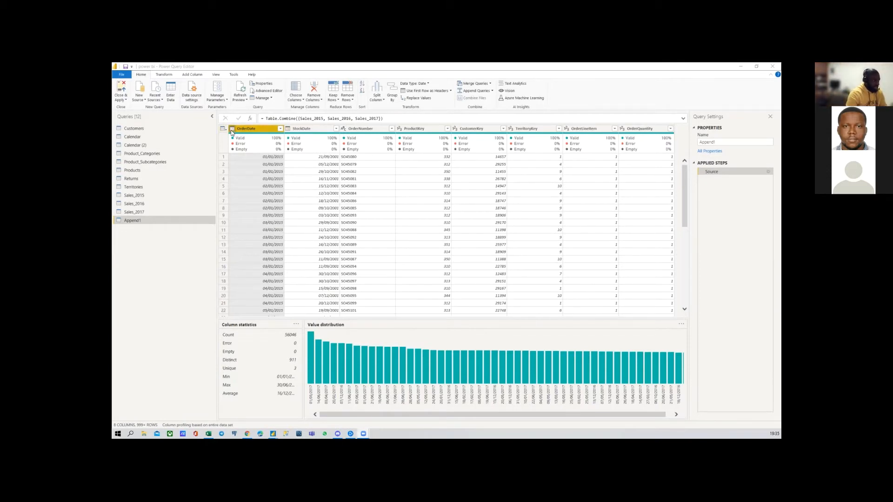
left_click(232, 131)
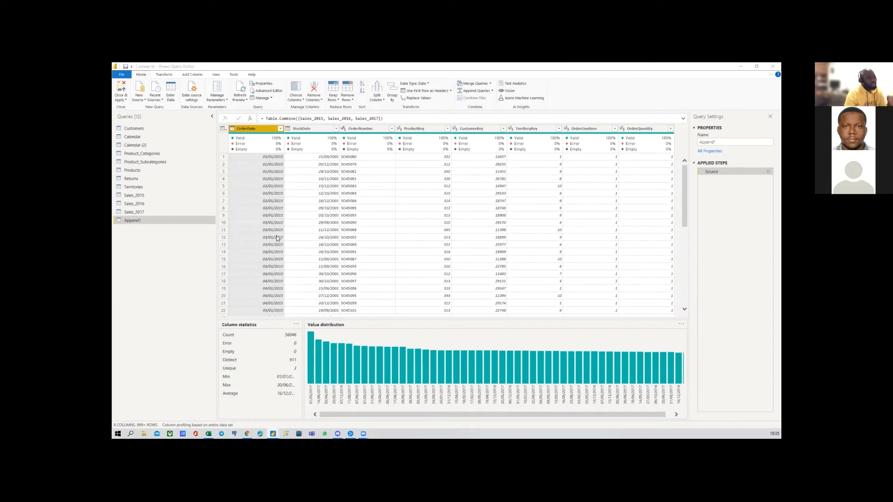
left_click(142, 194)
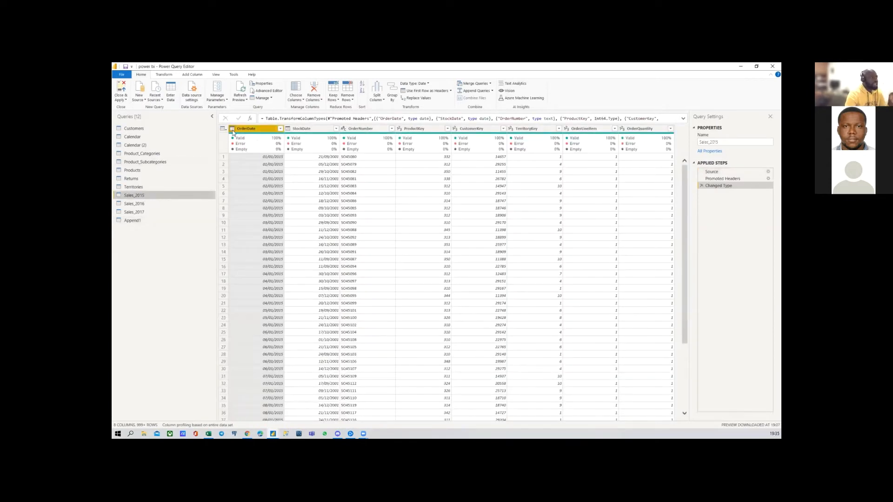
Examine the columns of the Sales_2016 and Sales_2017 queries and the combined Append1 query
key("Down")
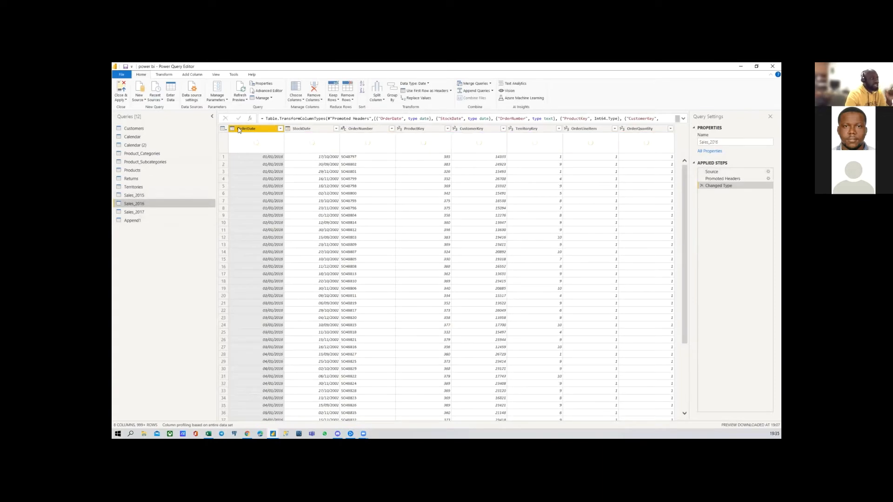
left_click(158, 213)
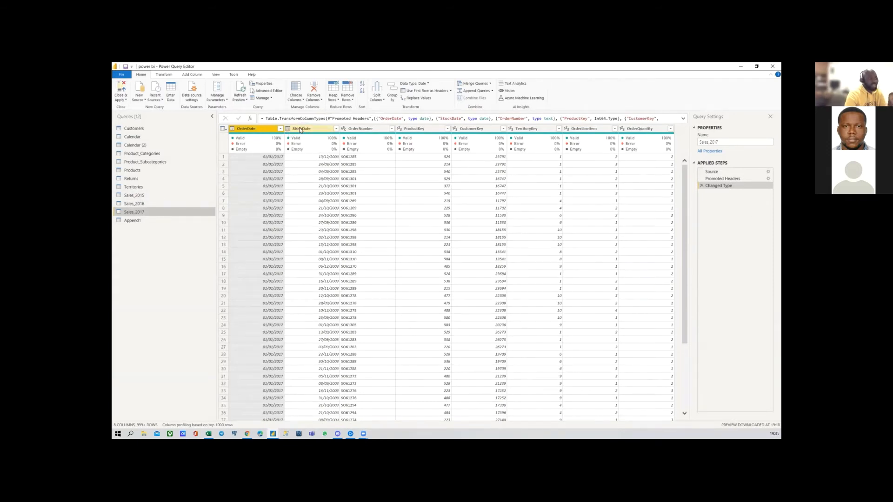
mouse_move(303, 137)
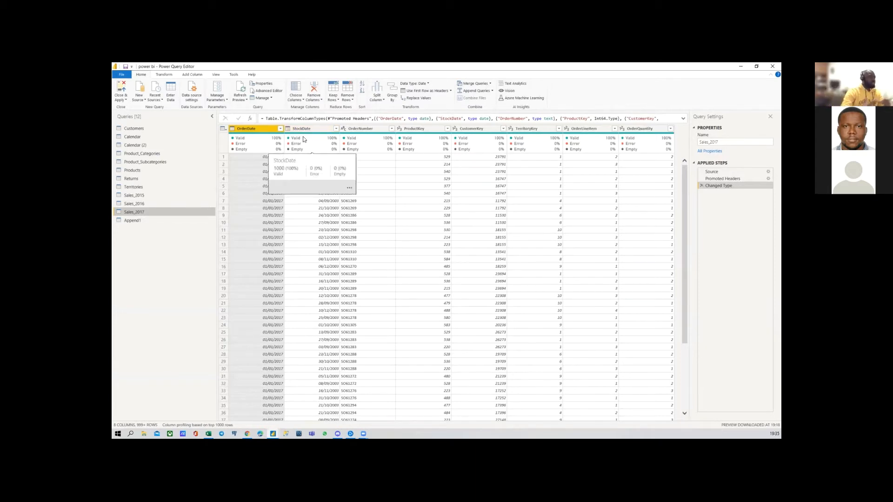
left_click(134, 220)
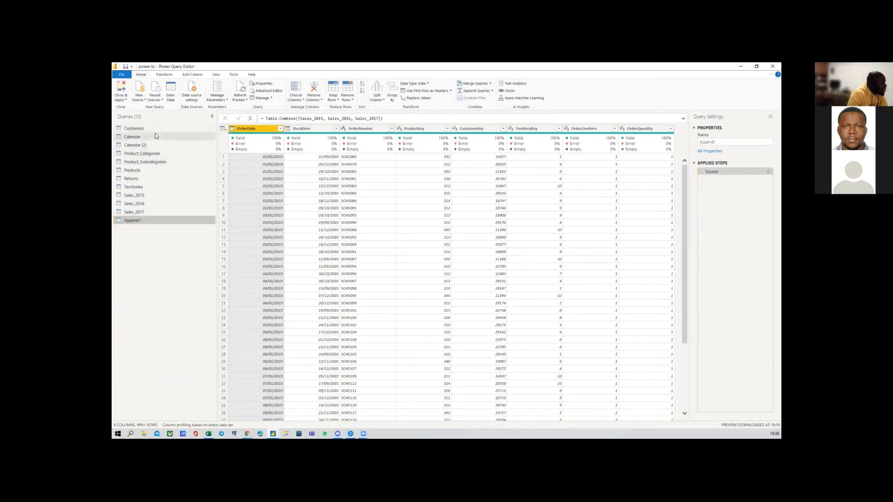
Select the CustomerKey column of Sales_2015 and turn off the column profile display
left_click(134, 196)
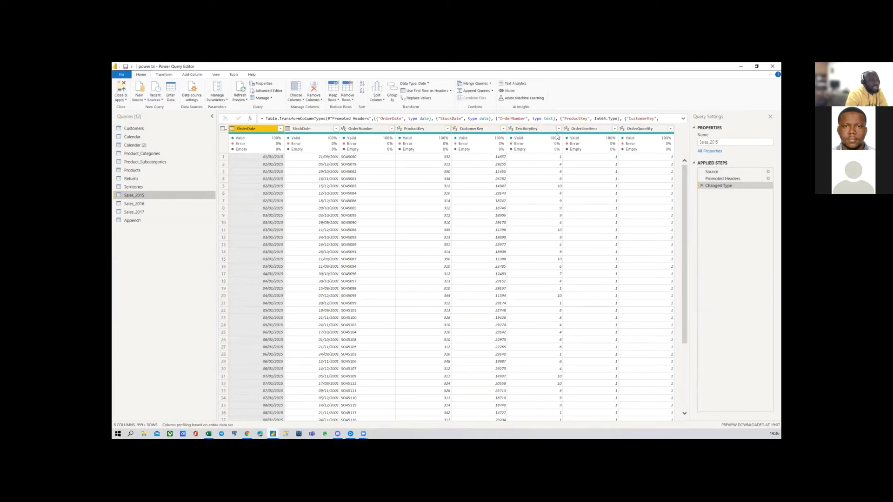
mouse_move(546, 137)
mouse_move(457, 141)
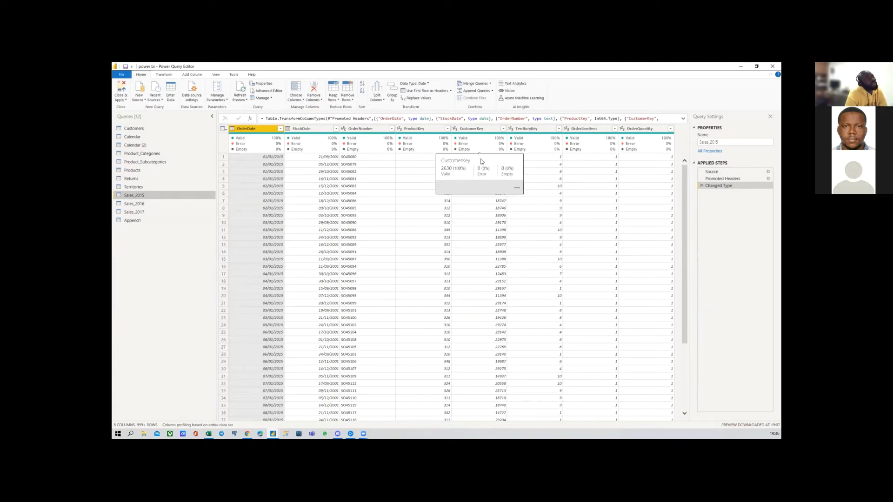
left_click(472, 129)
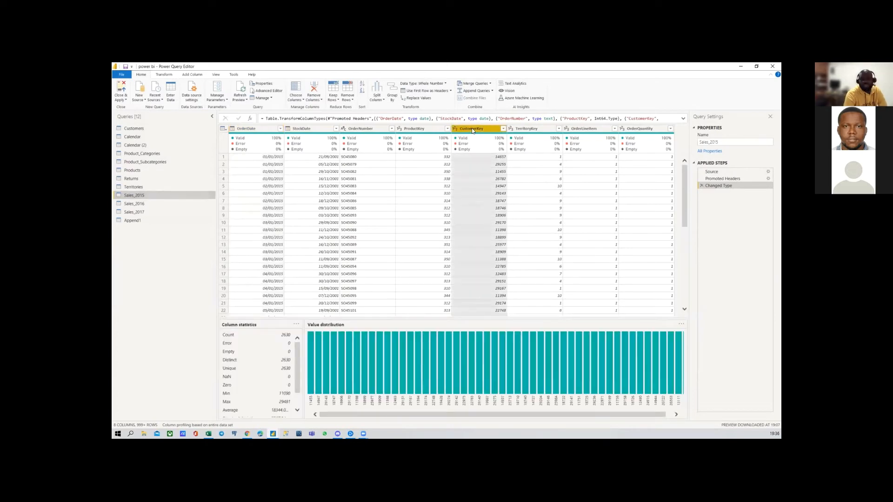
left_click(219, 75)
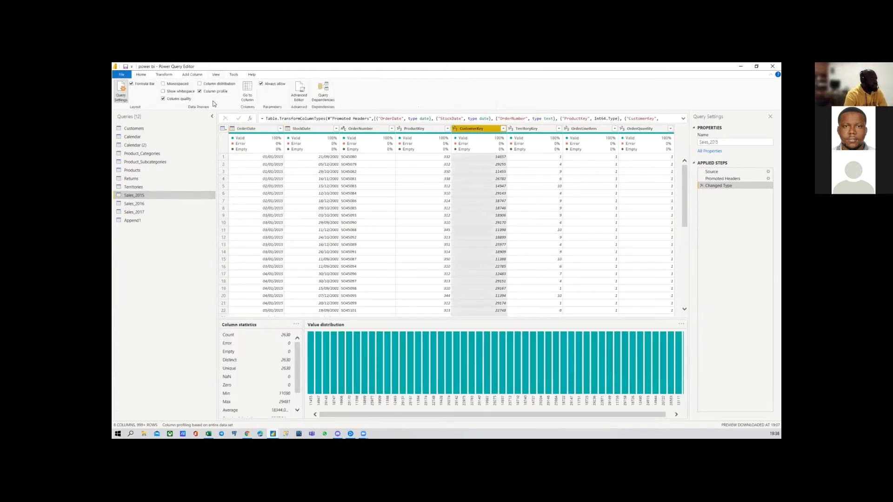
left_click(215, 94)
mouse_move(477, 141)
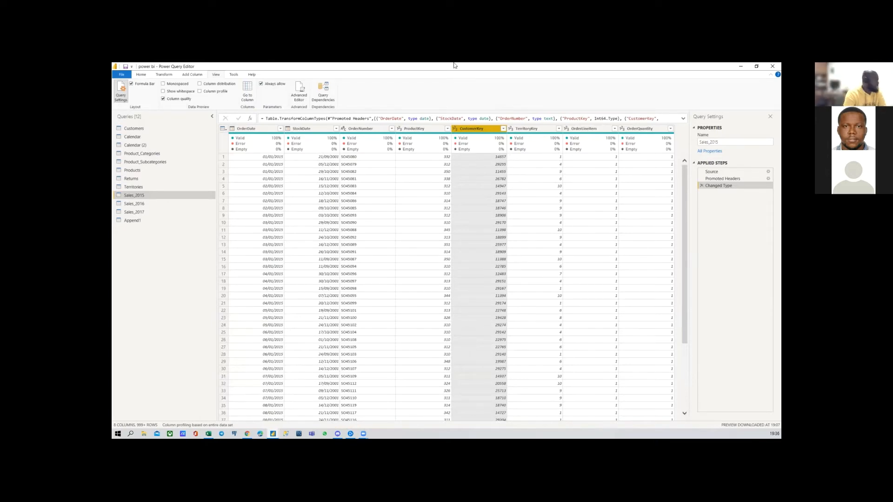
Compare the Customers and Sales_2015 queries to identify the key column they share
left_click(161, 128)
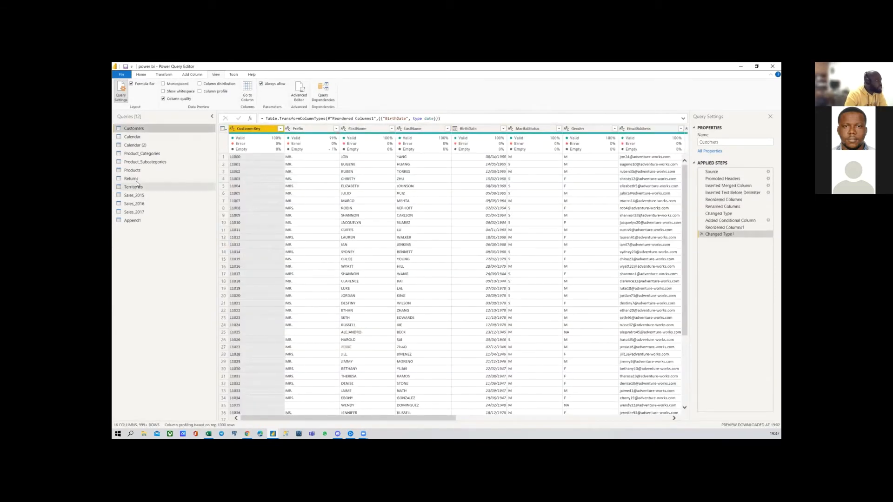
left_click(134, 195)
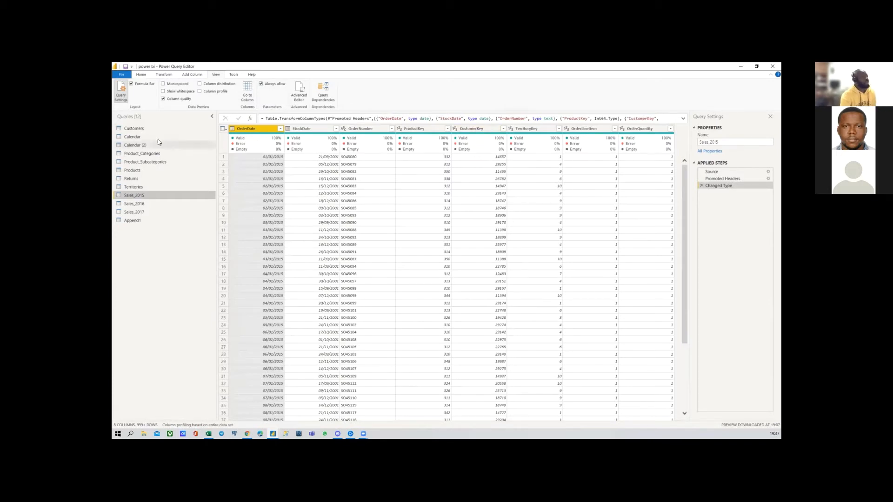
left_click(139, 129)
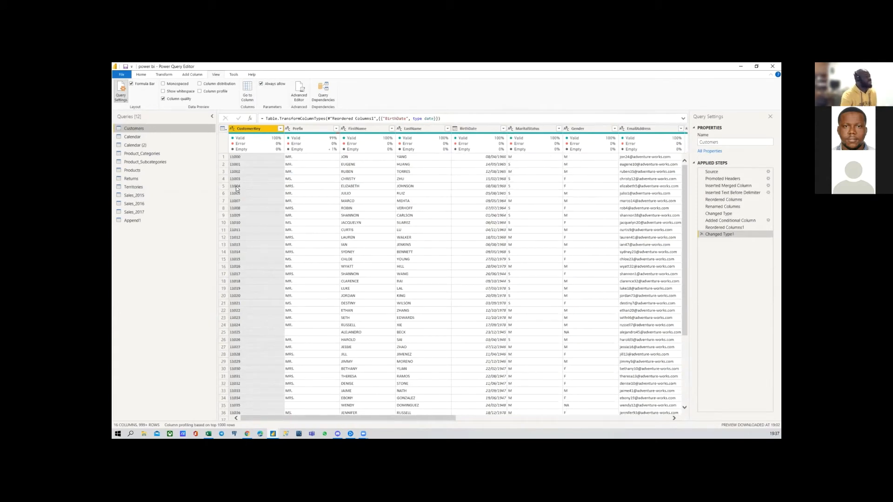
Start a merge as a new query from Sales_2015, choosing Customers as the second table
left_click(135, 195)
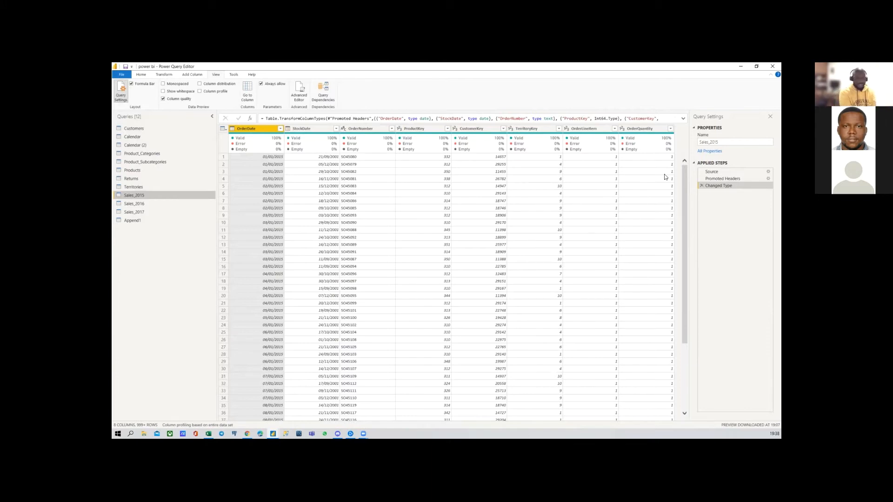
left_click(141, 75)
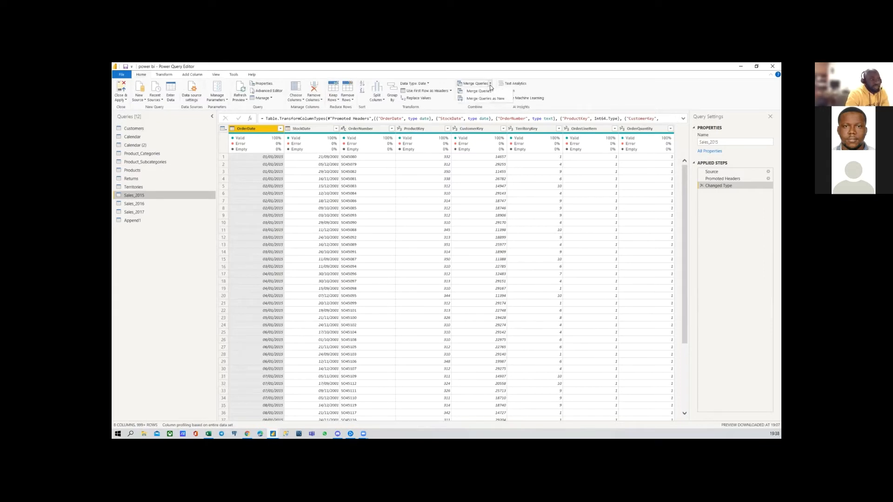
left_click(486, 98)
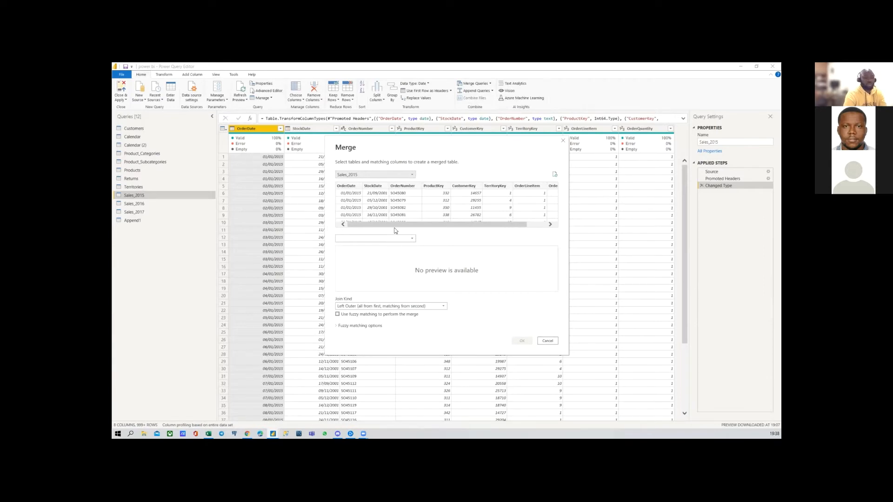
left_click(375, 239)
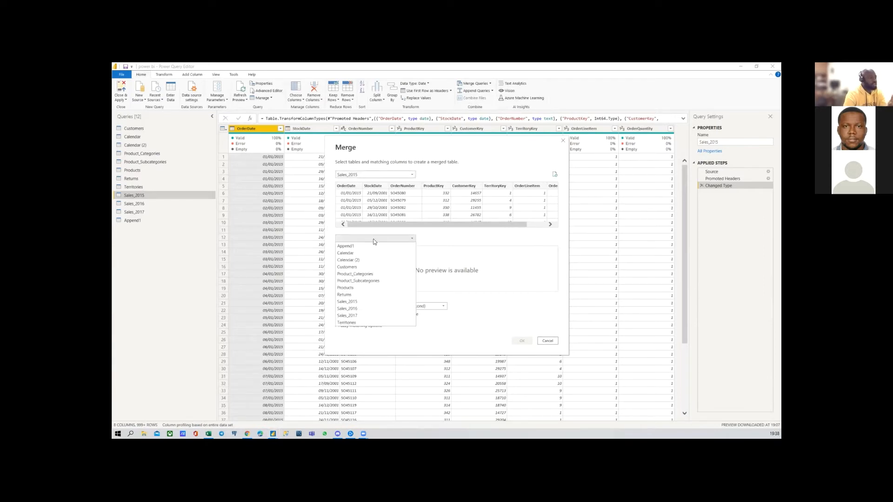
left_click(358, 267)
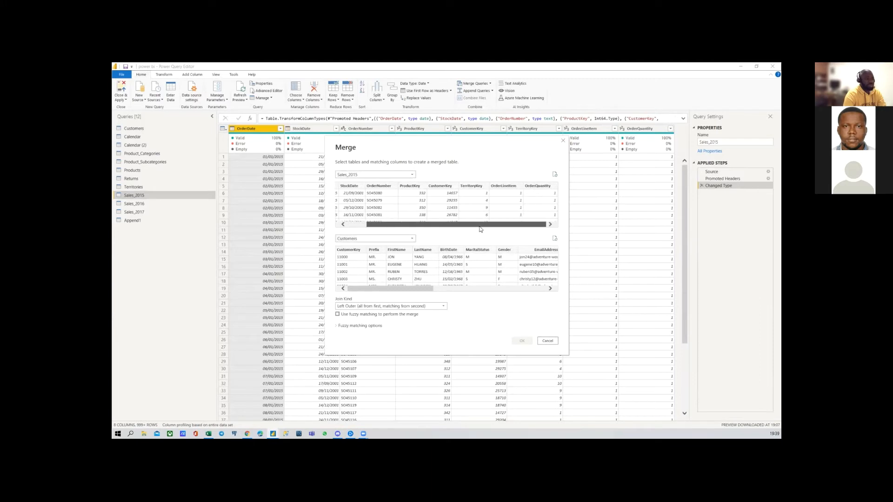
left_click_drag(383, 289, 337, 287)
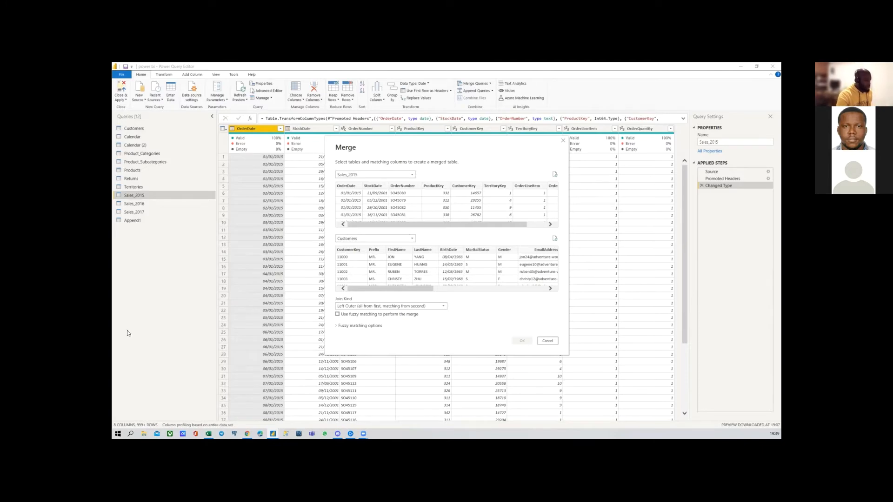
Switch to Excel, examine the ID column shared by the sample tables, and return to the Power Query Editor
left_click(208, 434)
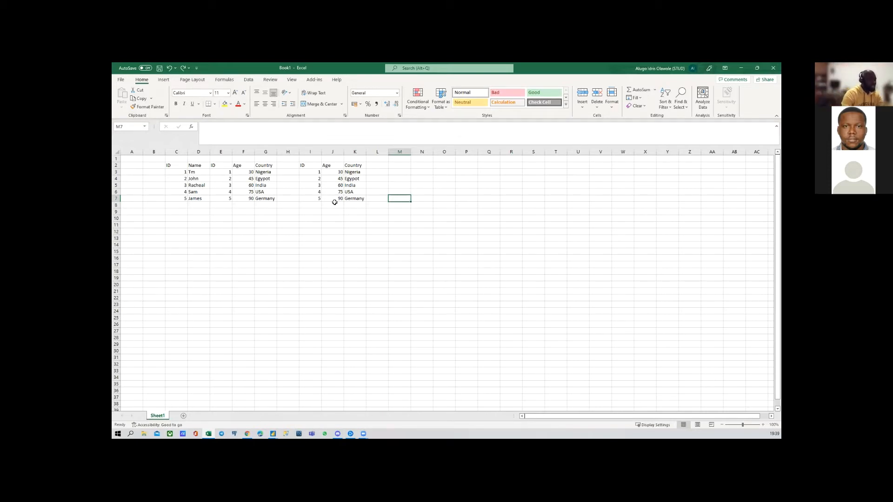
mouse_move(273, 433)
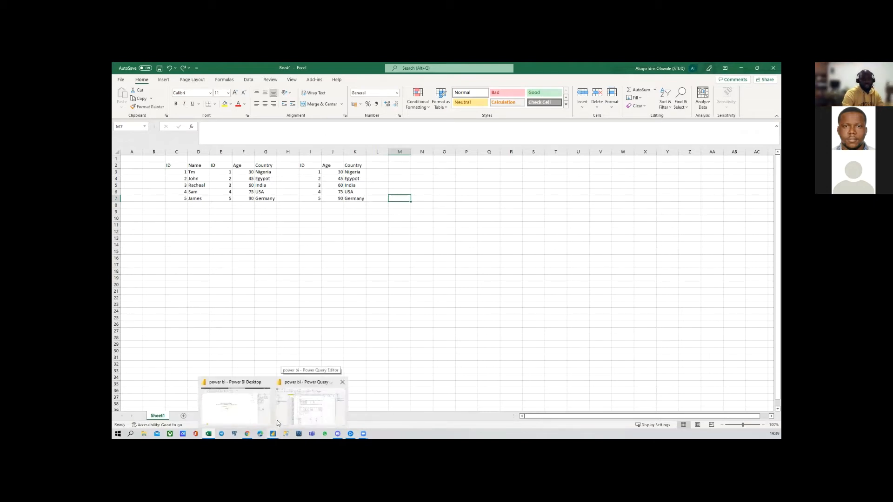
left_click(243, 185)
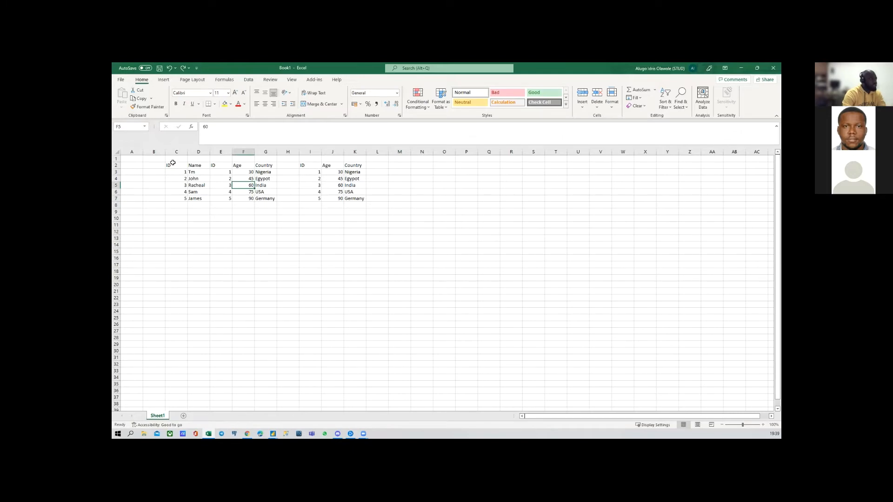
left_click_drag(175, 163, 183, 200)
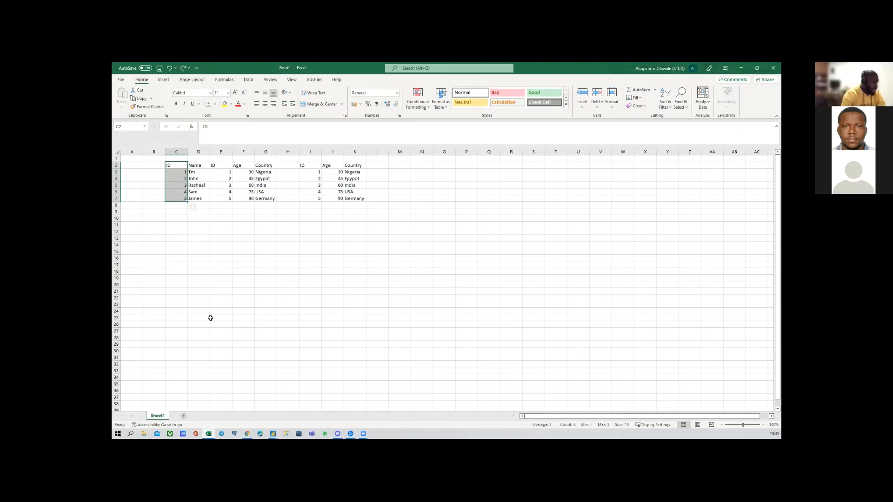
mouse_move(273, 433)
left_click(307, 402)
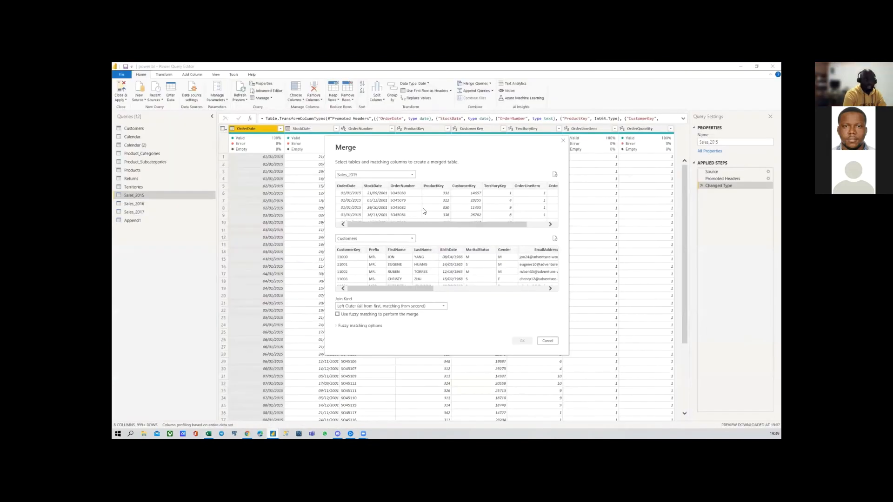
Try to match Sales_2015 and Customers on their CustomerKey columns, and cancel the merge
left_click(467, 187)
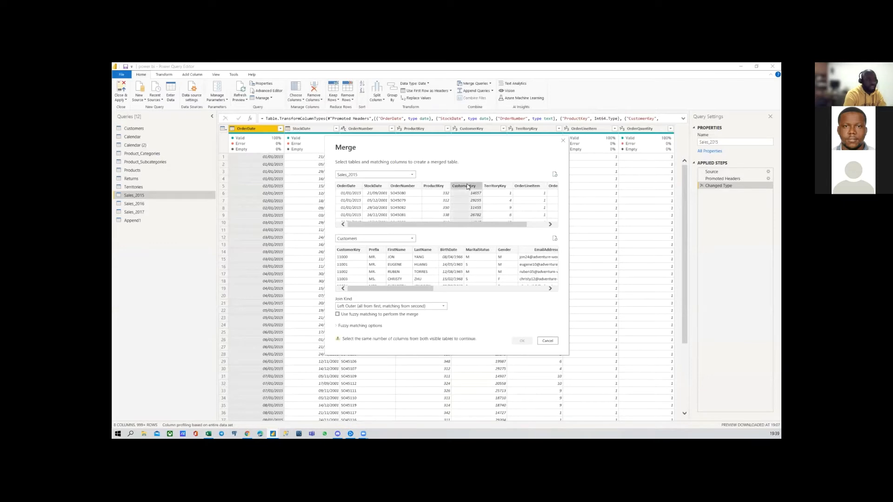
left_click(351, 252)
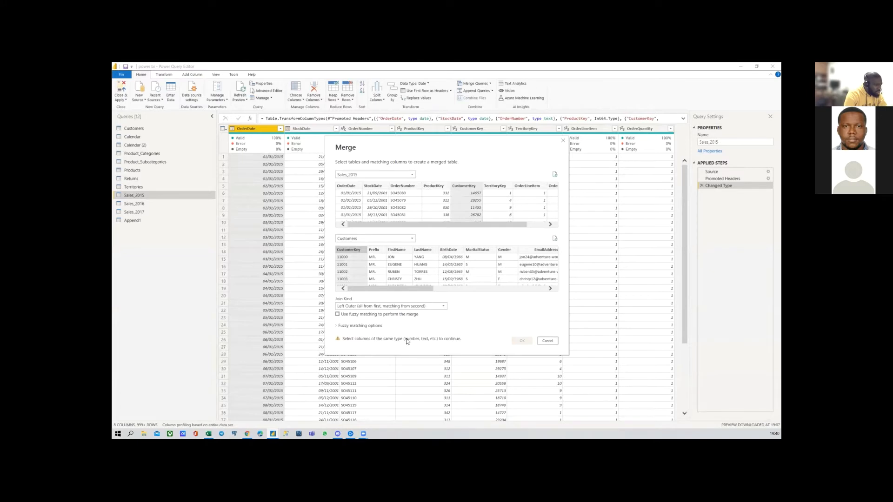
left_click(548, 341)
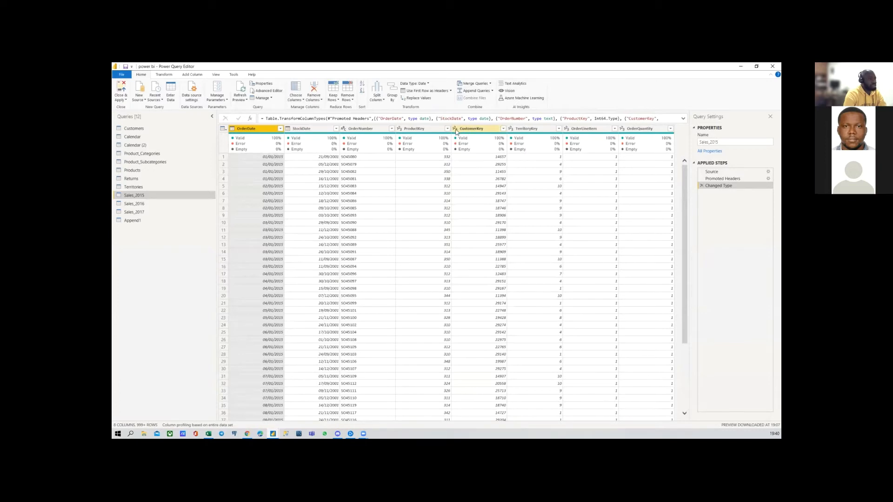
Change the data type of the CustomerKey column in the Customers query to Whole Number
left_click(139, 129)
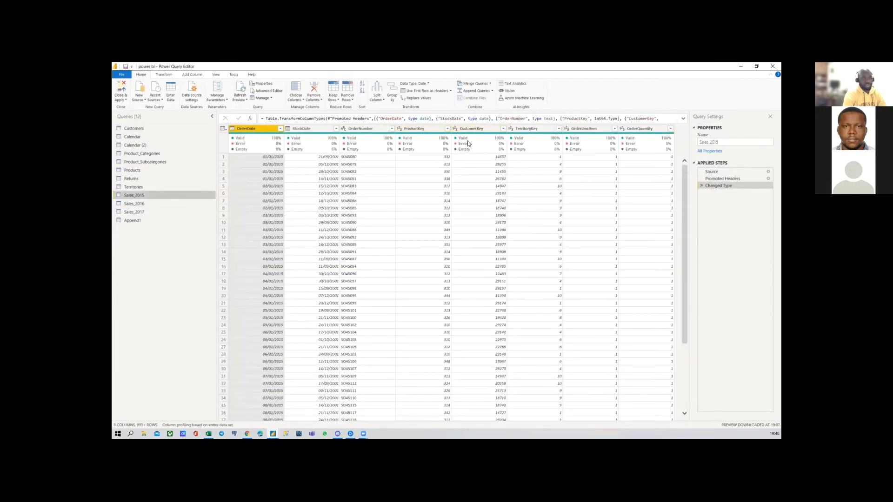
left_click(134, 128)
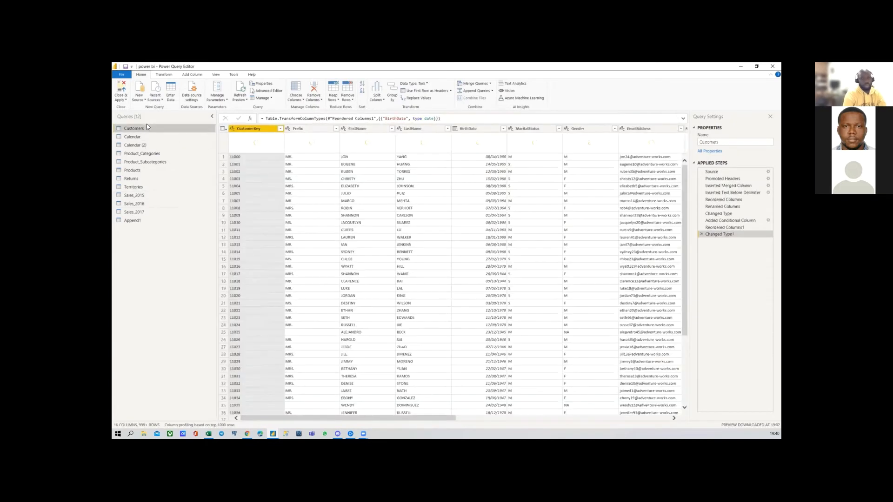
left_click(230, 130)
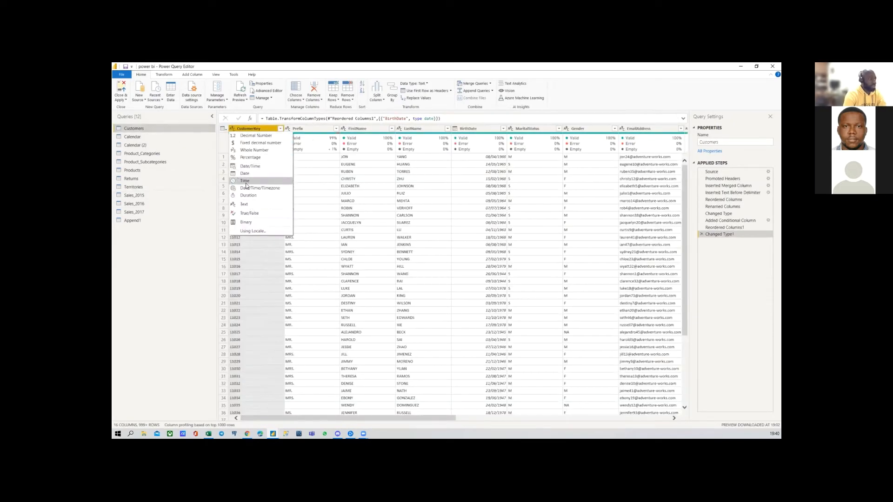
left_click(251, 150)
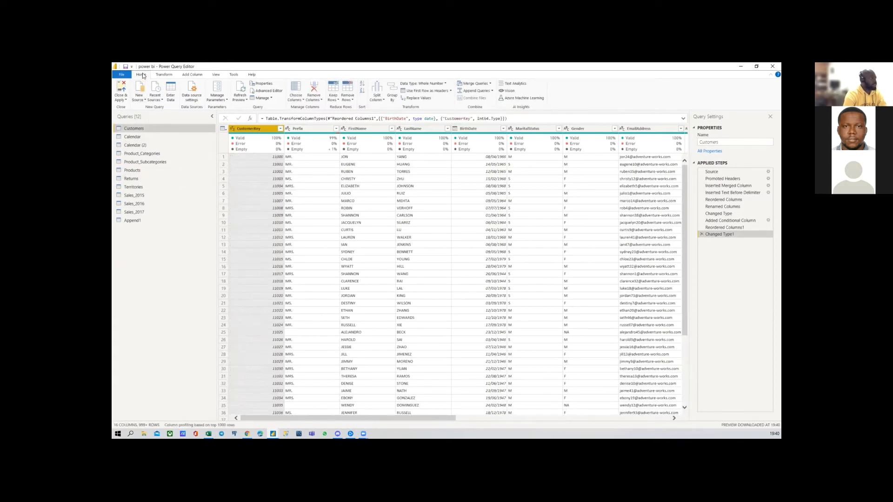
Start a merge as a new query with Sales_2015 as the first table and Customers as the second
left_click(490, 83)
left_click(490, 99)
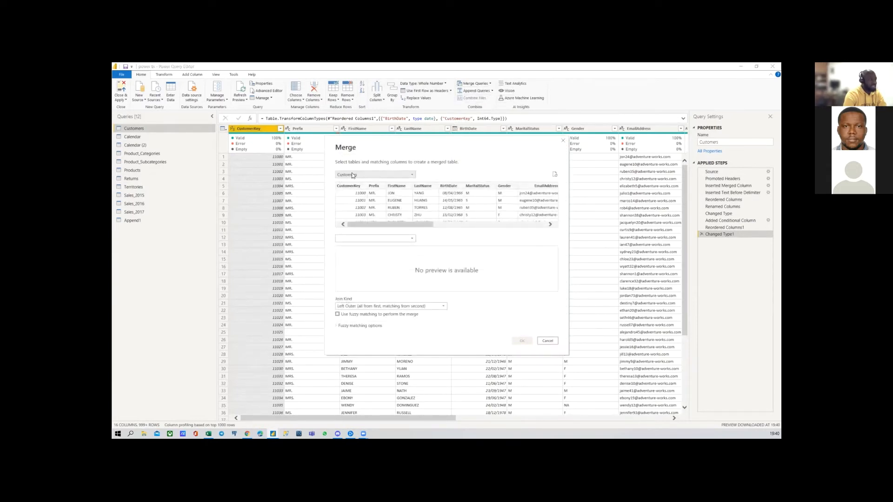
left_click(352, 174)
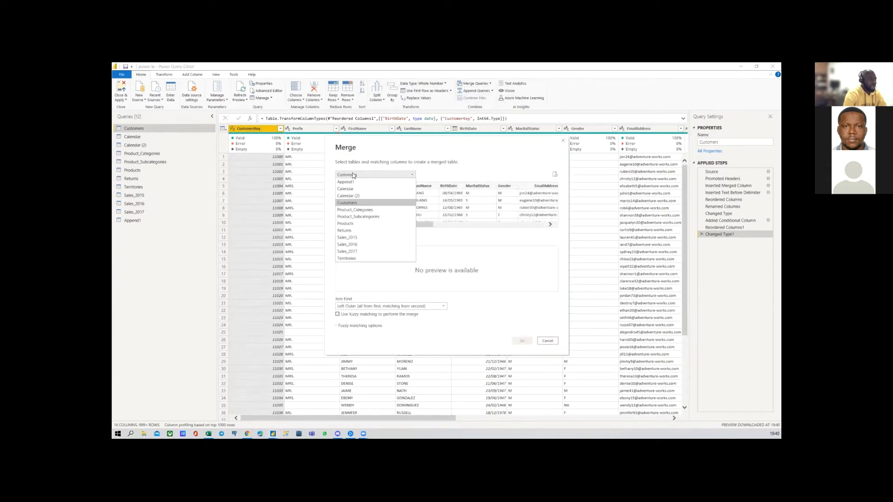
left_click(350, 238)
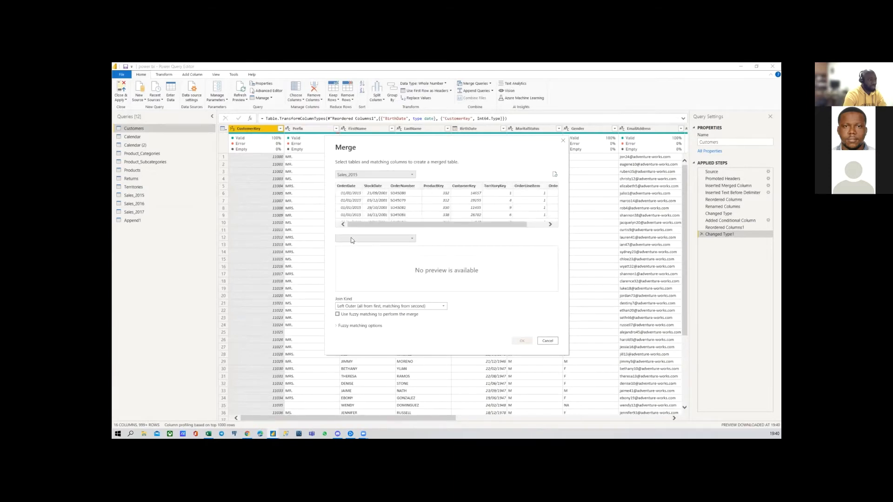
left_click(357, 238)
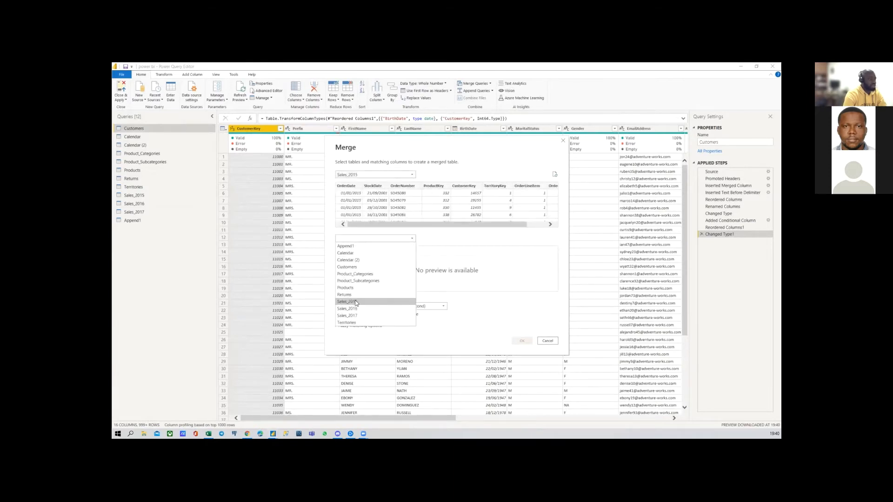
left_click(355, 268)
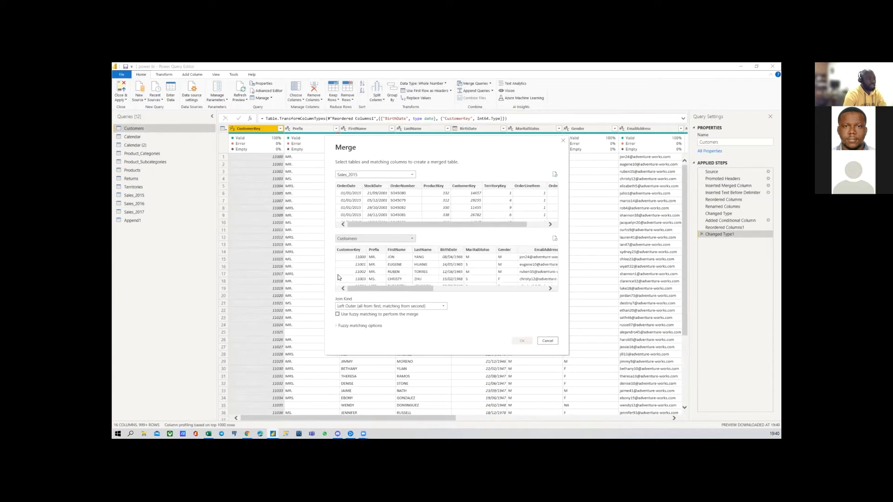
Match Sales_2015 and Customers on their CustomerKey columns and create the merged query with a Left Outer join
left_click(469, 187)
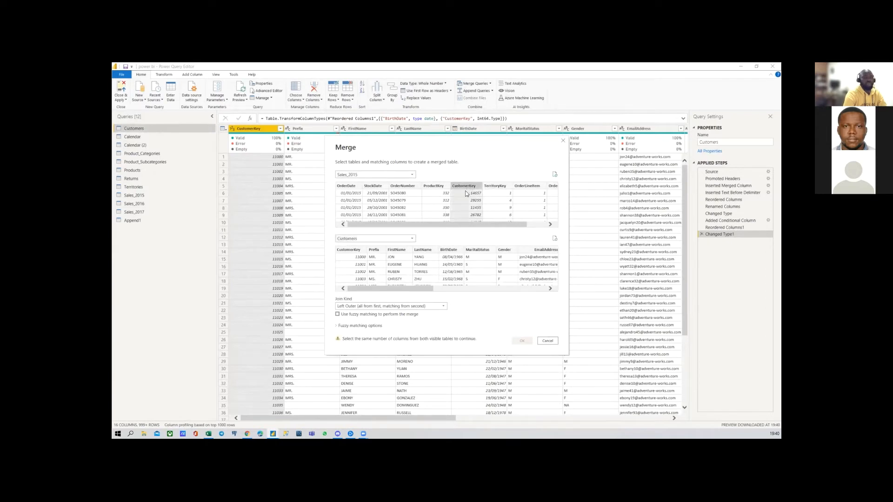
left_click(357, 251)
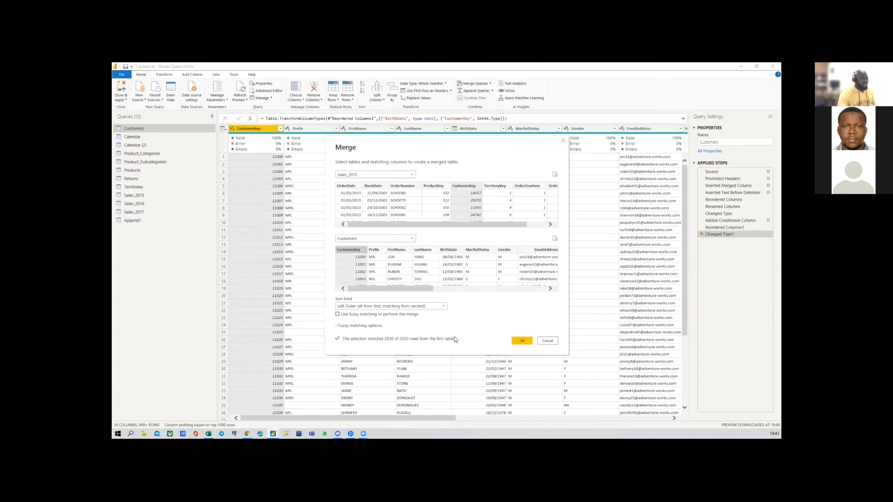
left_click(431, 307)
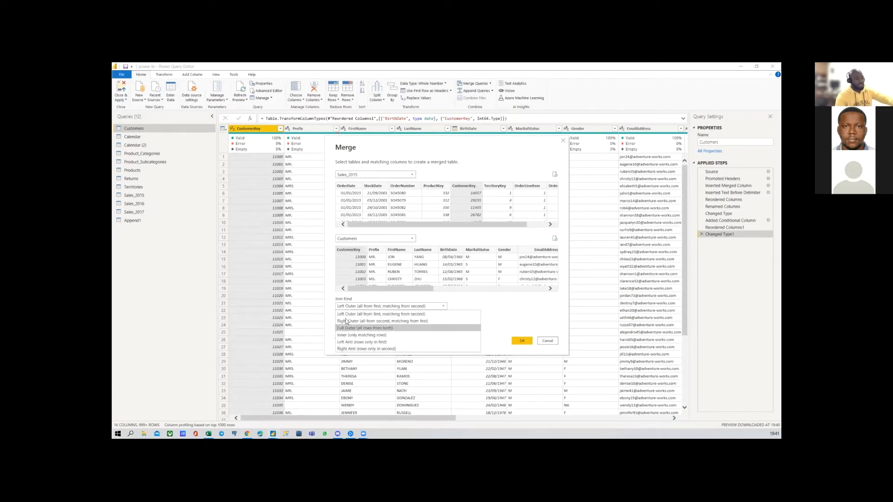
left_click(508, 303)
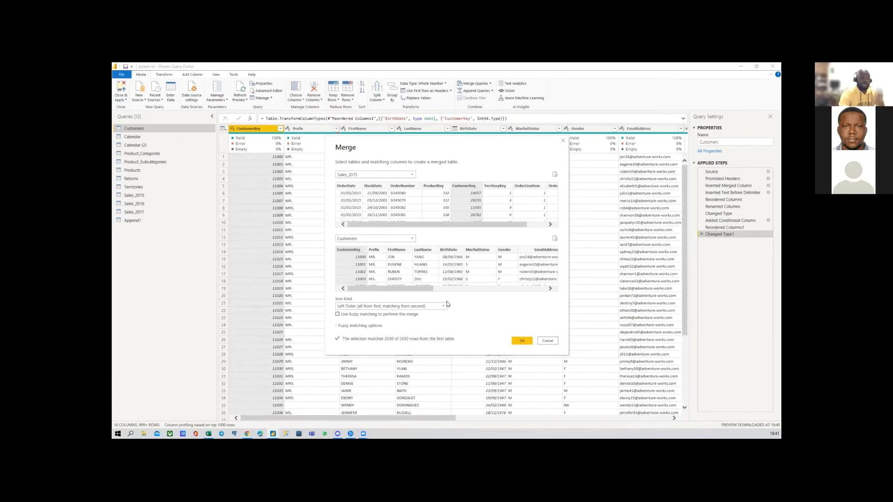
left_click(521, 342)
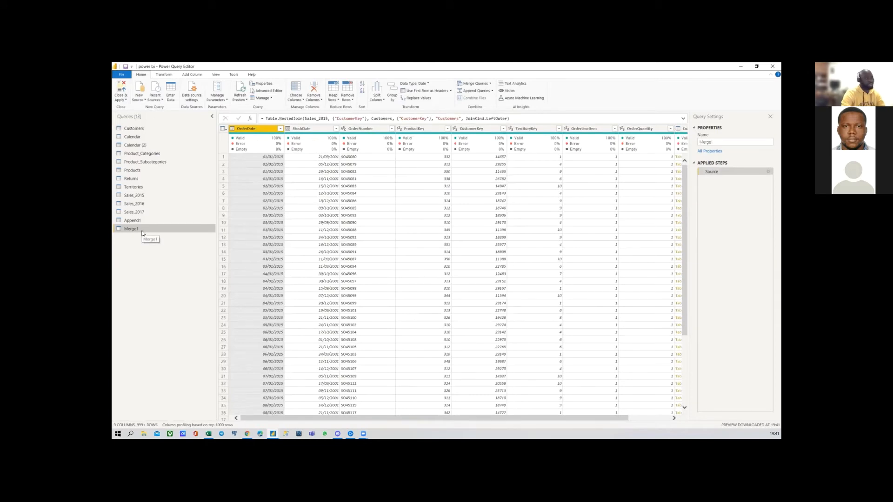
Open the nested Customers table of the first row, examine its columns, and remove the resulting Changed Type and Navigation steps
left_click_drag(318, 418, 441, 420)
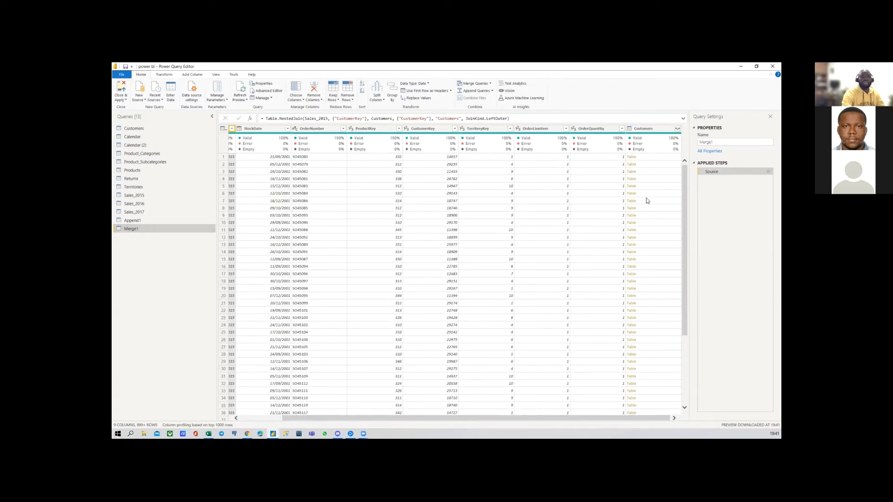
left_click(630, 157)
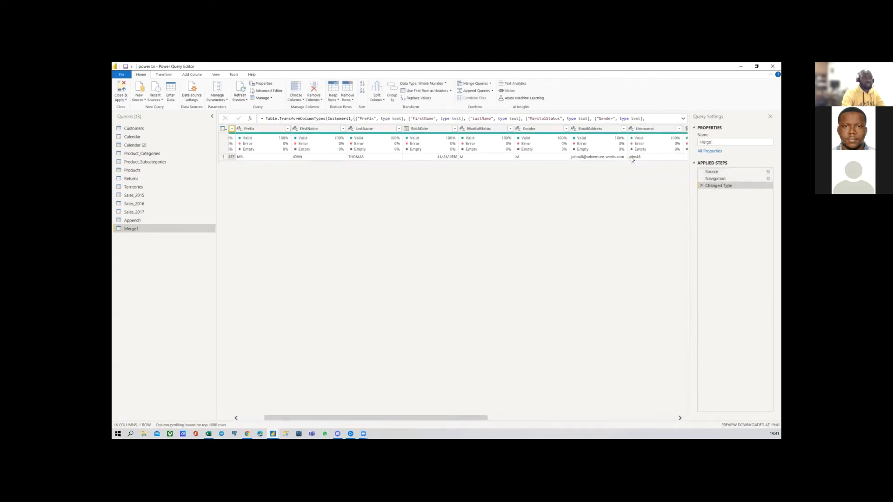
left_click_drag(375, 419, 295, 424)
left_click_drag(366, 416, 473, 418)
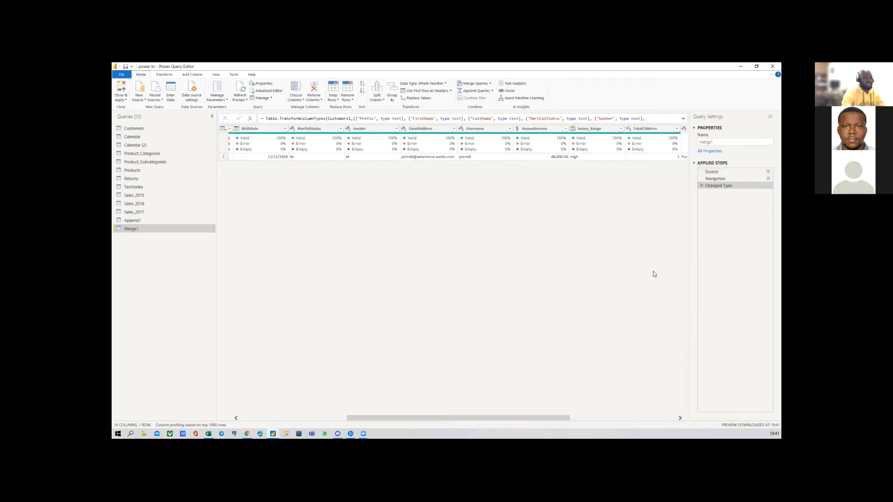
left_click(702, 185)
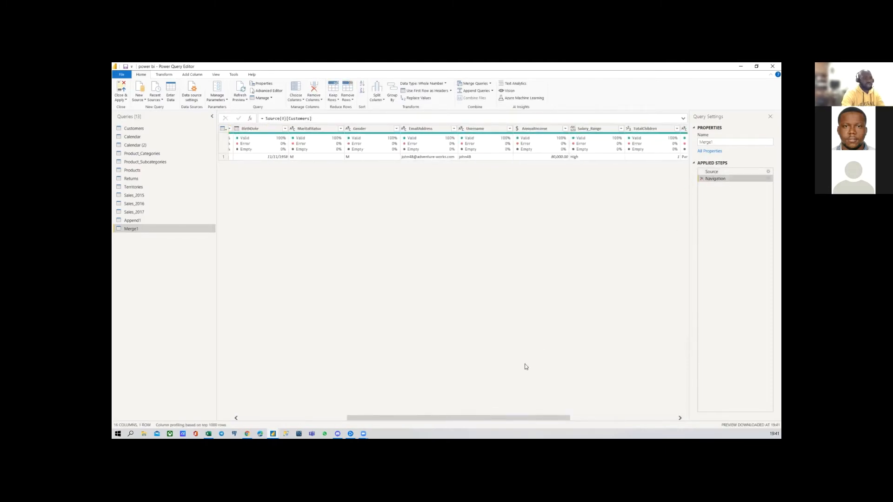
left_click_drag(488, 418, 672, 398)
left_click(700, 178)
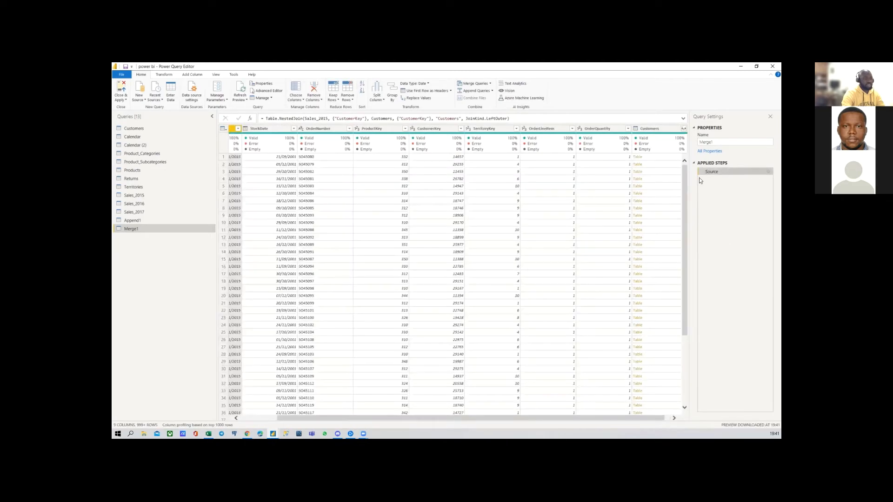
Expand the Customers column of the merged query to include only Full Name, keeping the original column name as prefix
left_click(684, 130)
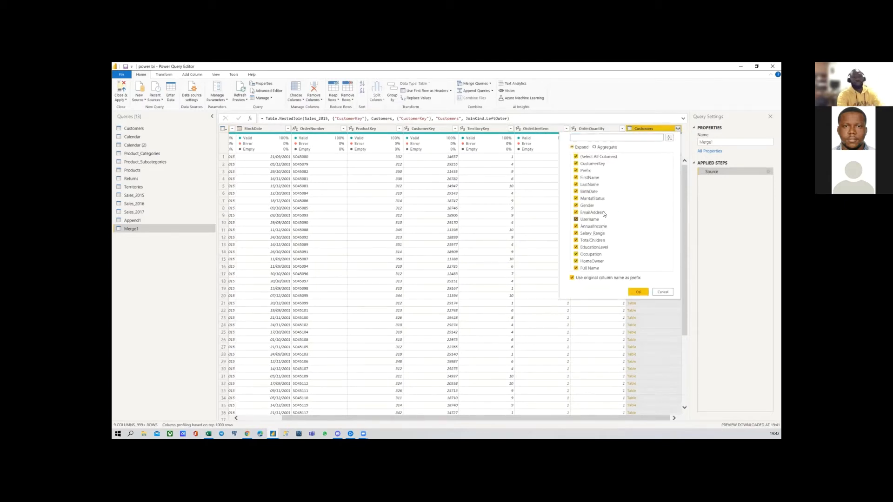
left_click(598, 158)
left_click(589, 178)
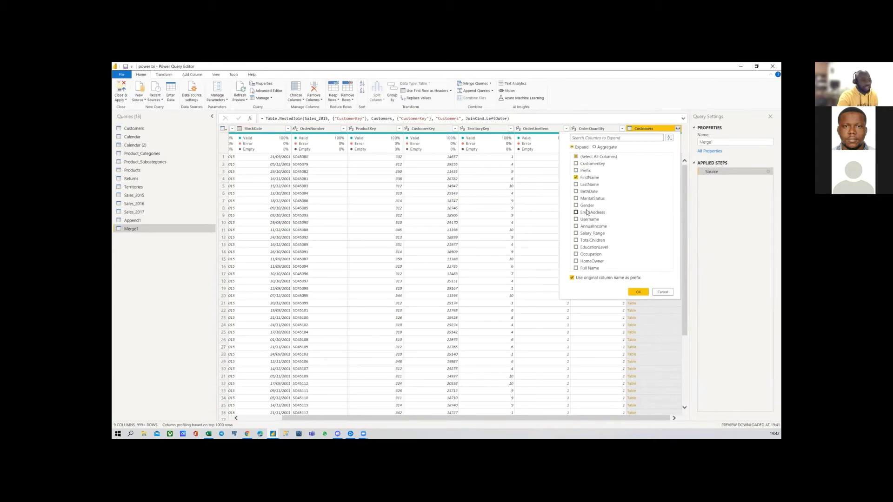
left_click(590, 177)
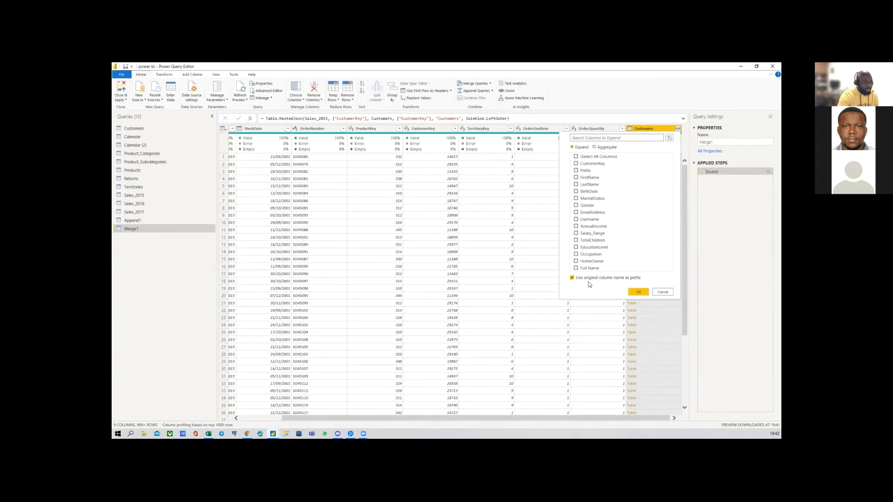
left_click(585, 267)
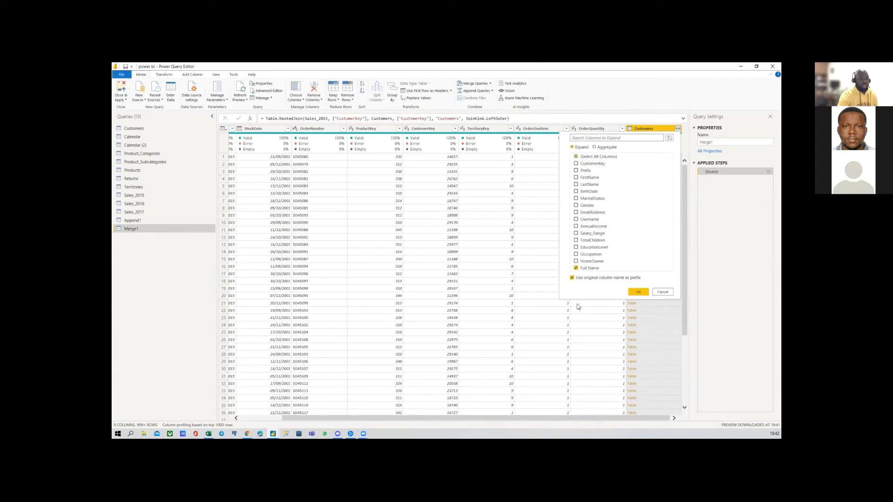
left_click(638, 292)
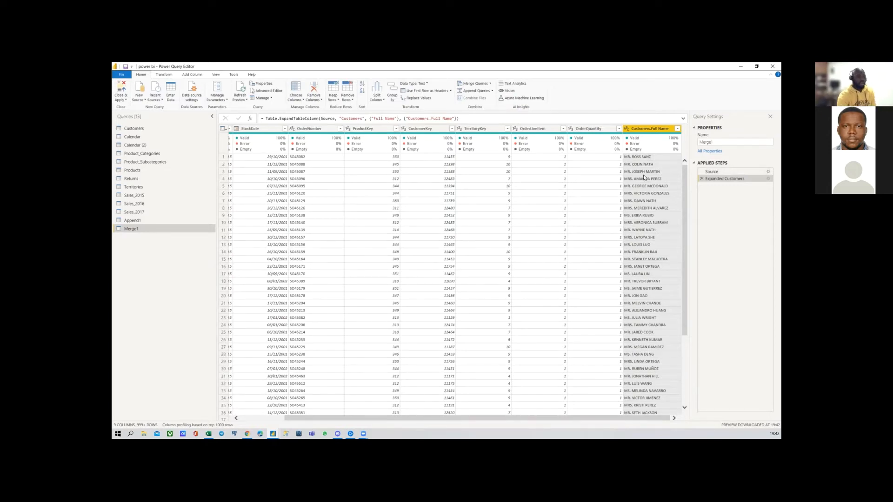
Delete the Merge1 query
mouse_move(432, 418)
left_mouse_down()
mouse_move(383, 418)
mouse_move(428, 418)
left_mouse_up()
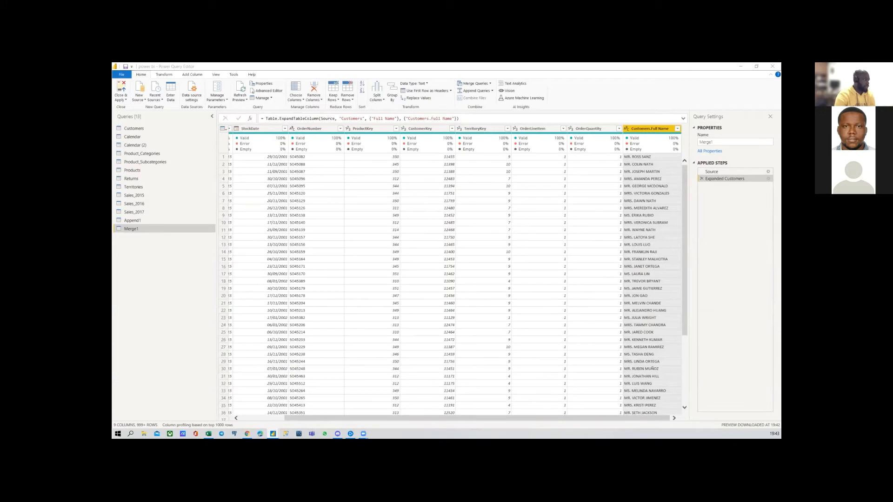
left_click_drag(392, 419, 218, 415)
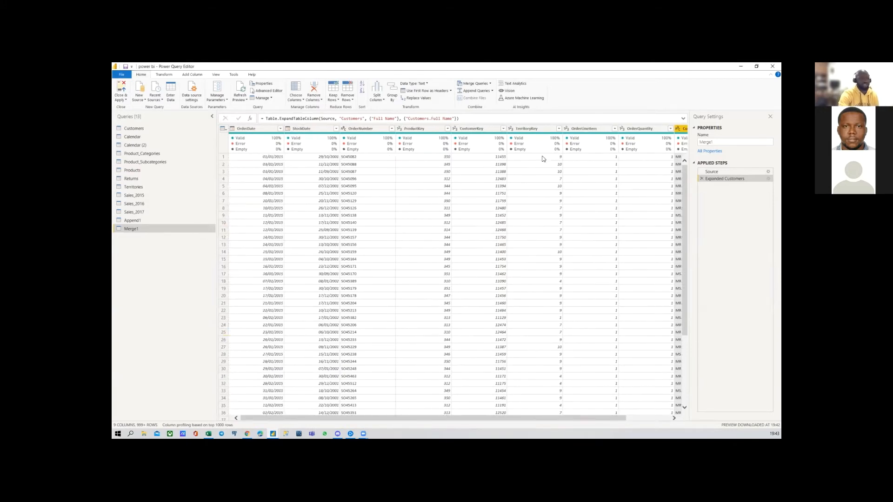
mouse_move(547, 150)
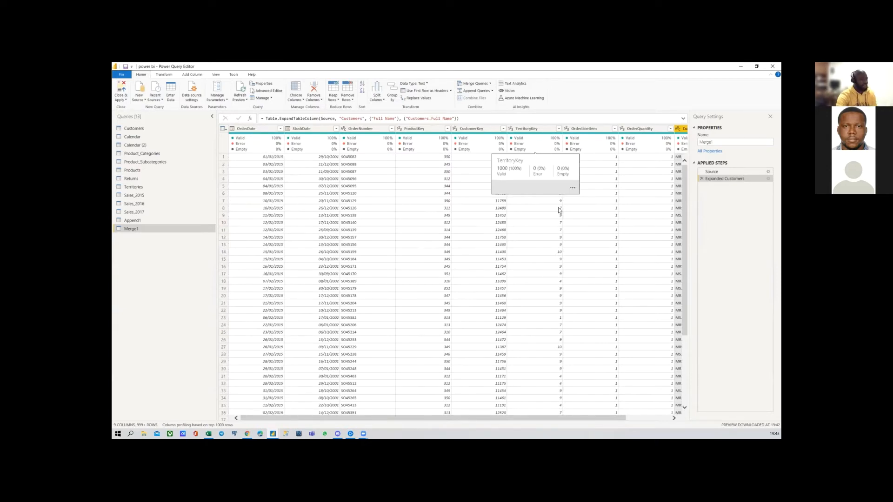
right_click(172, 227)
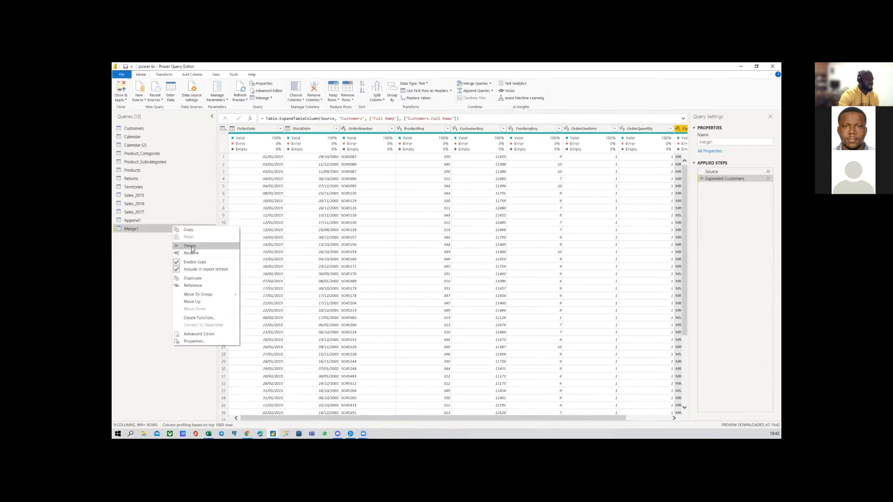
left_click(191, 246)
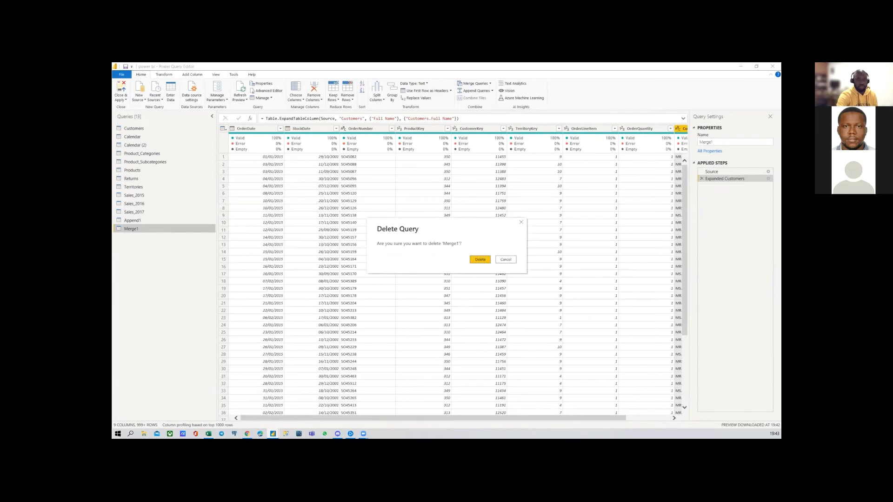
left_click(482, 260)
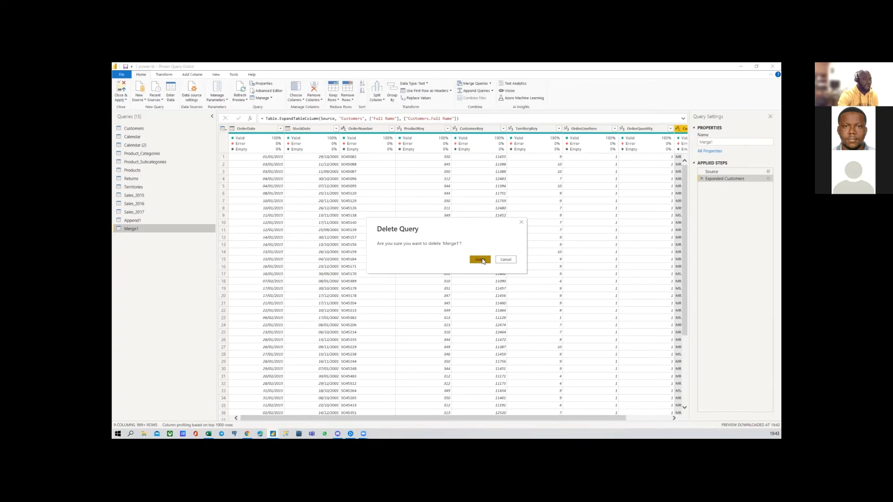
Delete the Append1 query and display the Customers query
left_click(137, 221)
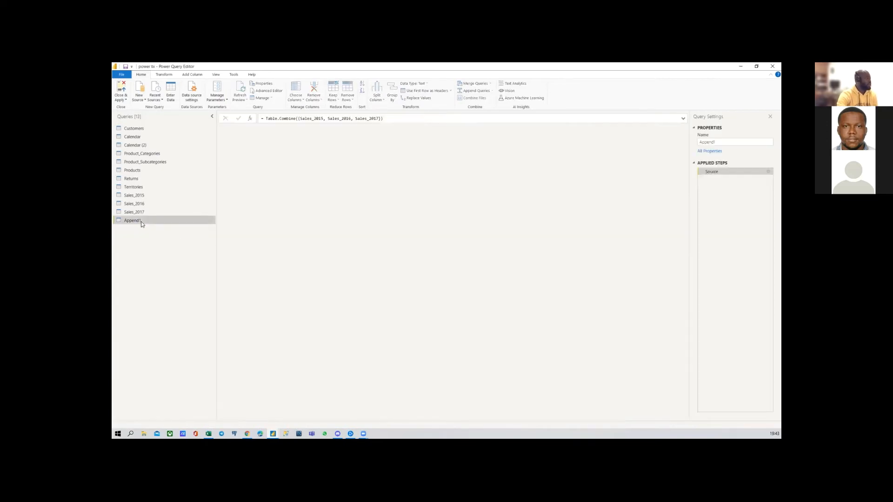
right_click(141, 221)
left_click(209, 243)
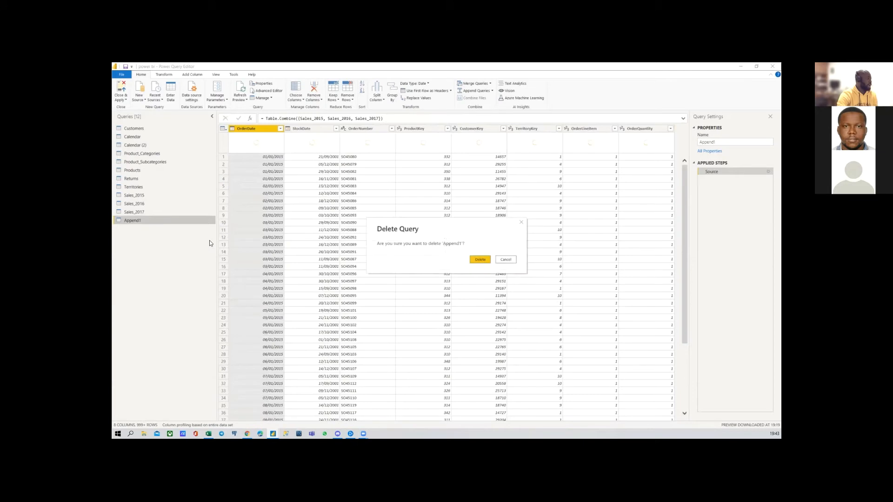
left_click(479, 260)
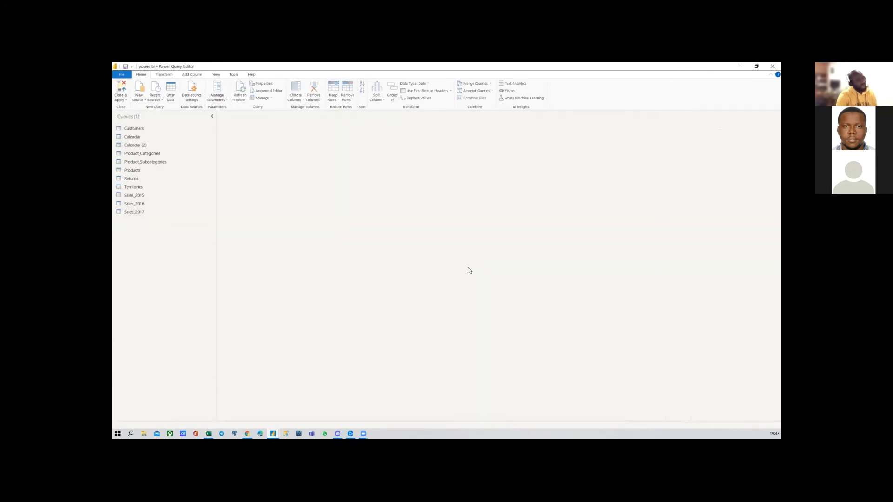
left_click(138, 130)
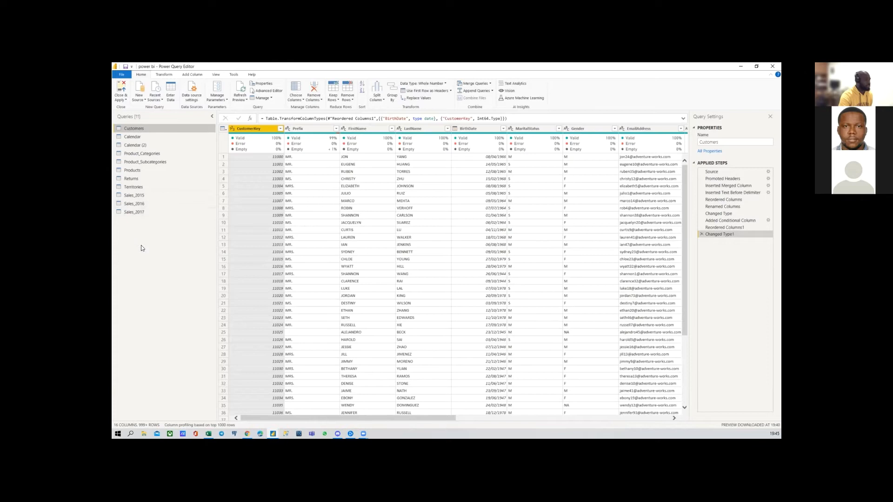
Switch to File Explorer and create a folder named Sales inside the AdventureWorks_allaboutdata folder in Downloads
left_click(144, 434)
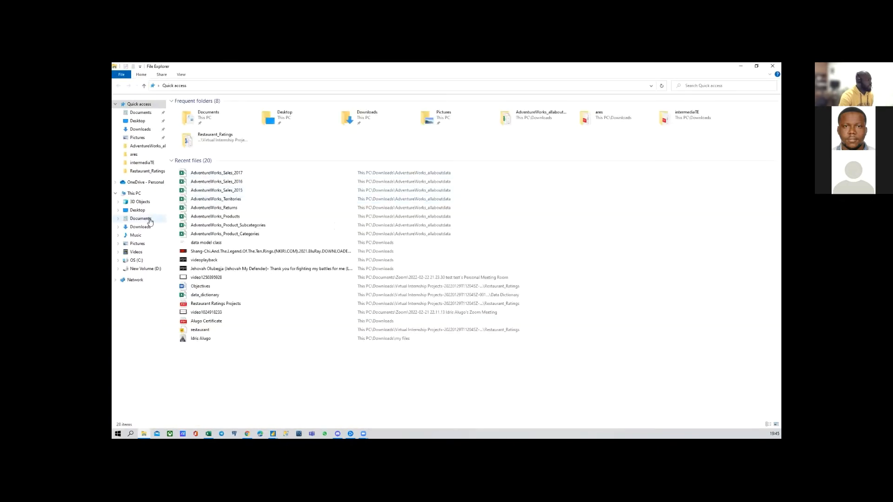
left_click(140, 226)
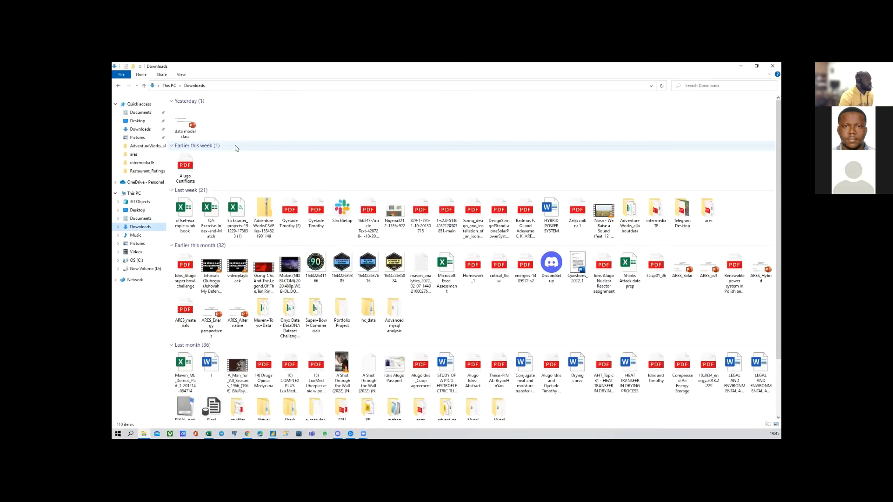
double_click(628, 216)
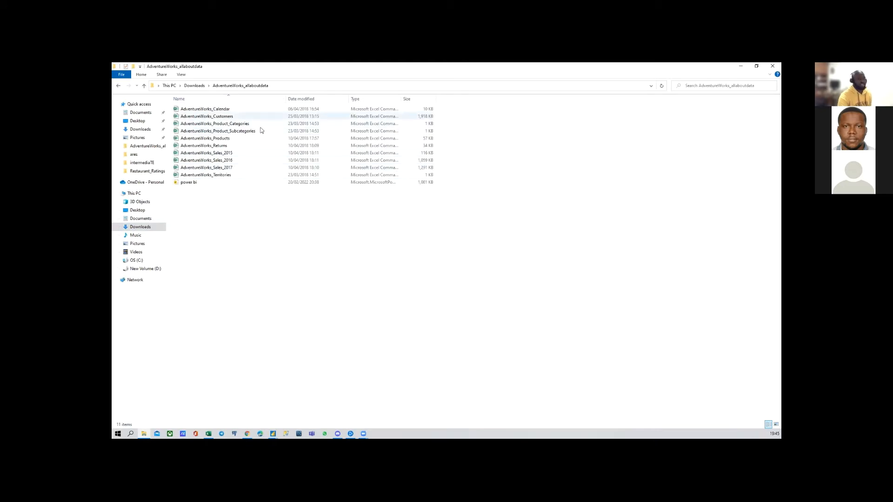
right_click(269, 215)
mouse_move(331, 290)
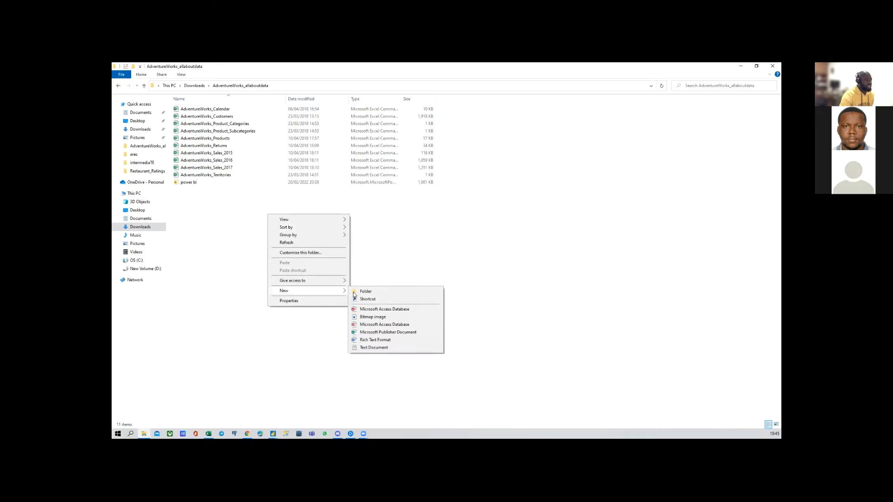
left_click(382, 292)
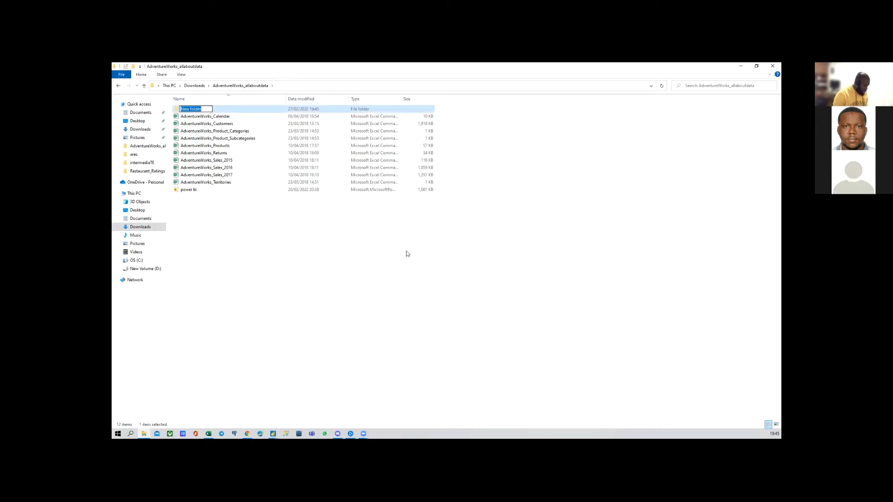
type("Sales")
key("Return")
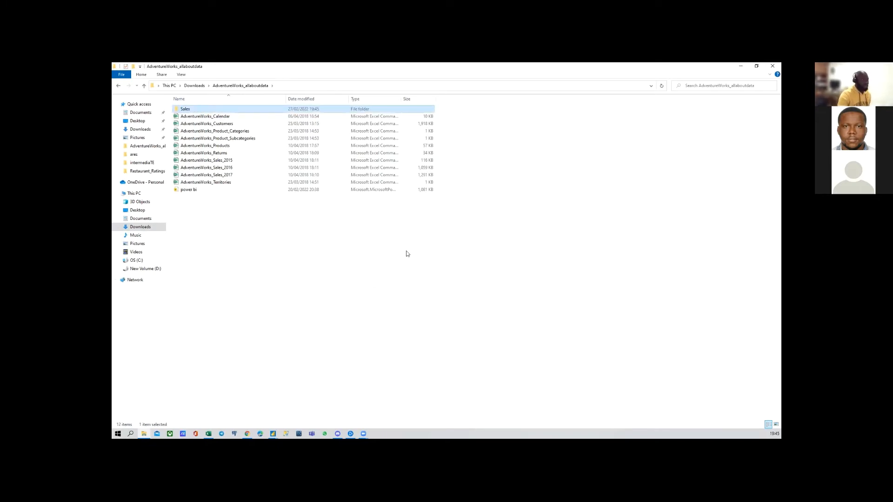
Copy the AdventureWorks_Sales_2015, AdventureWorks_Sales_2016 and AdventureWorks_Sales_2017 files into the Sales folder
left_click(208, 163)
left_click(217, 168, "ctrl")
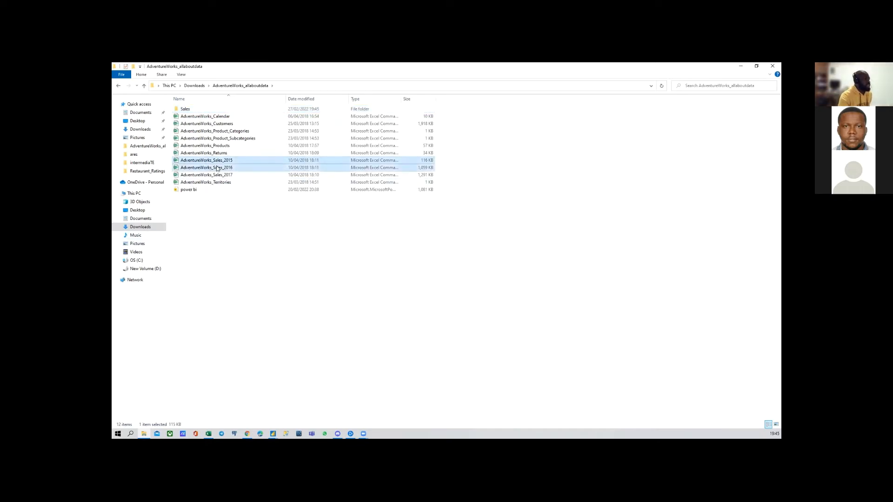
left_click(216, 177, "ctrl")
mouse_move(233, 173)
left_mouse_down()
mouse_move(195, 113)
mouse_move(217, 165)
mouse_move(242, 170)
left_mouse_up()
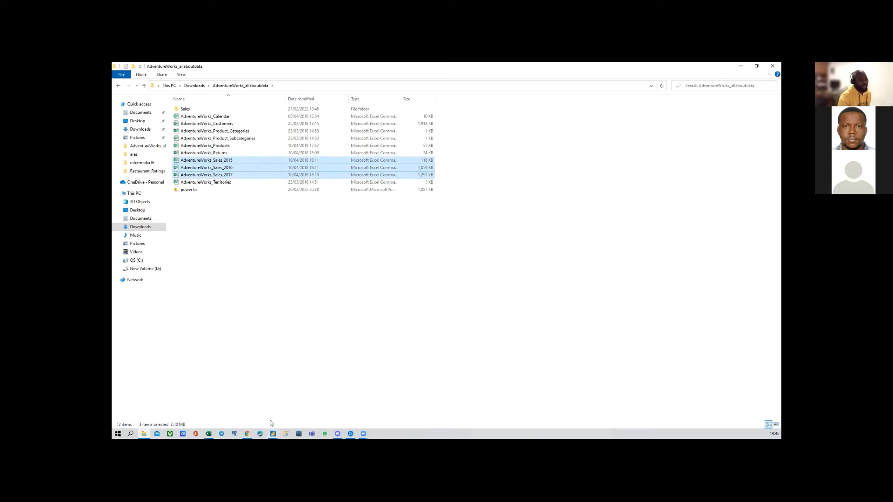
double_click(186, 108)
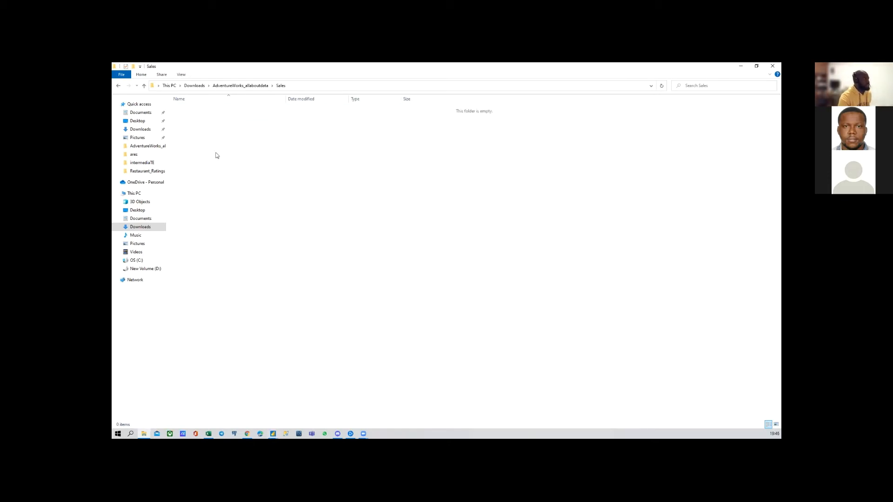
key("ctrl+v")
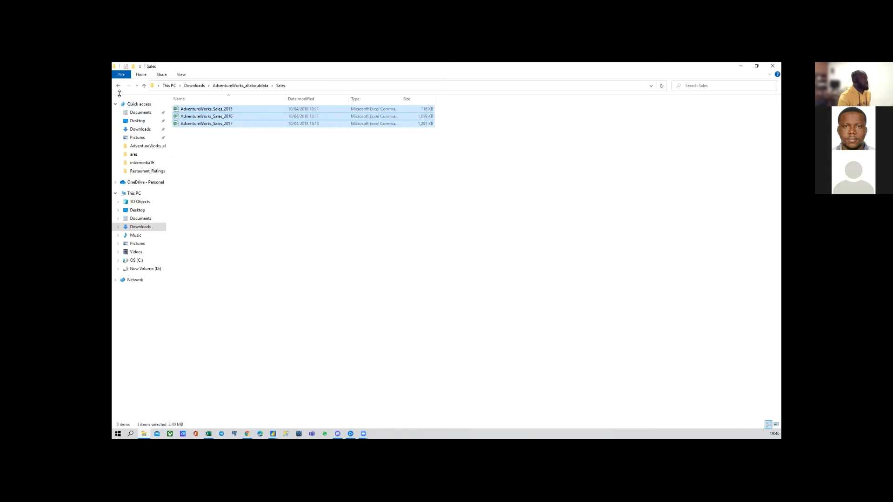
Permanently delete AdventureWorks_Sales_2017 from the Sales folder and return to the AdventureWorks_allaboutdata folder
left_click(119, 87)
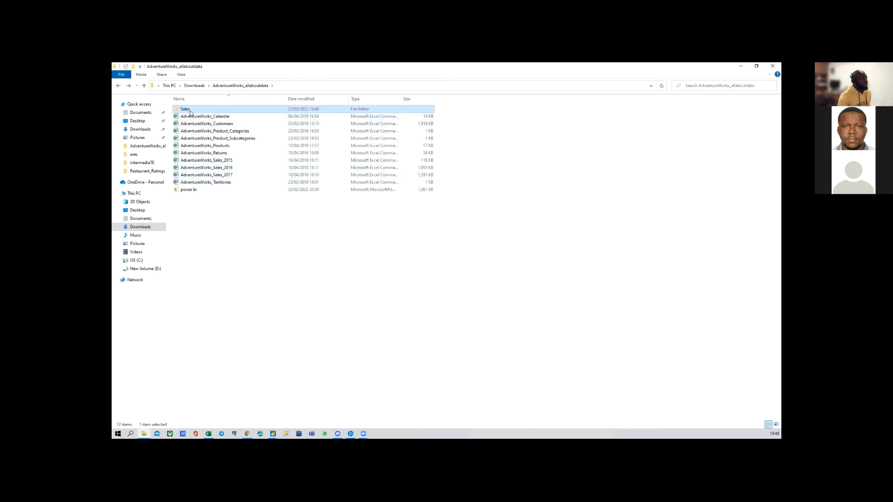
double_click(191, 109)
left_click(191, 126)
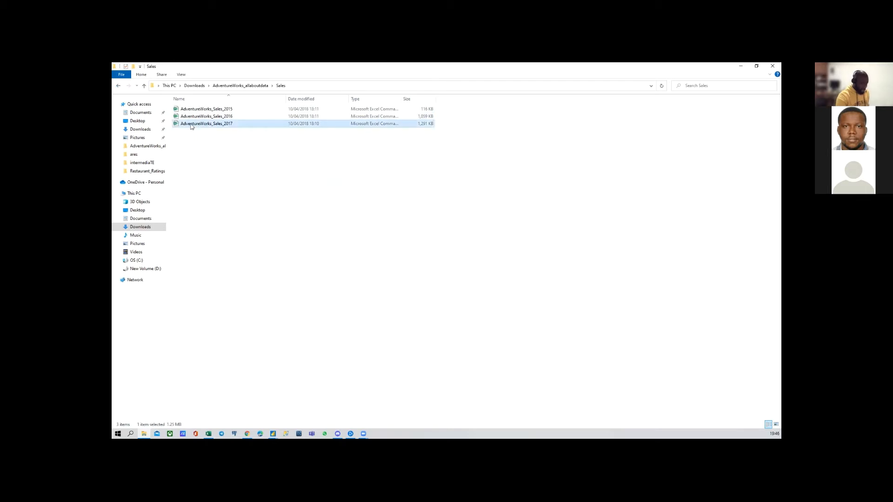
key("shift+Delete")
key("Return")
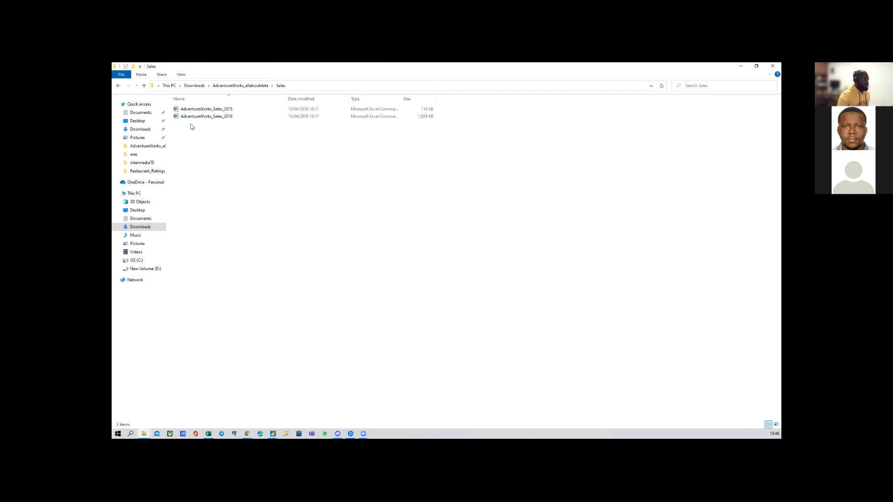
left_click(119, 86)
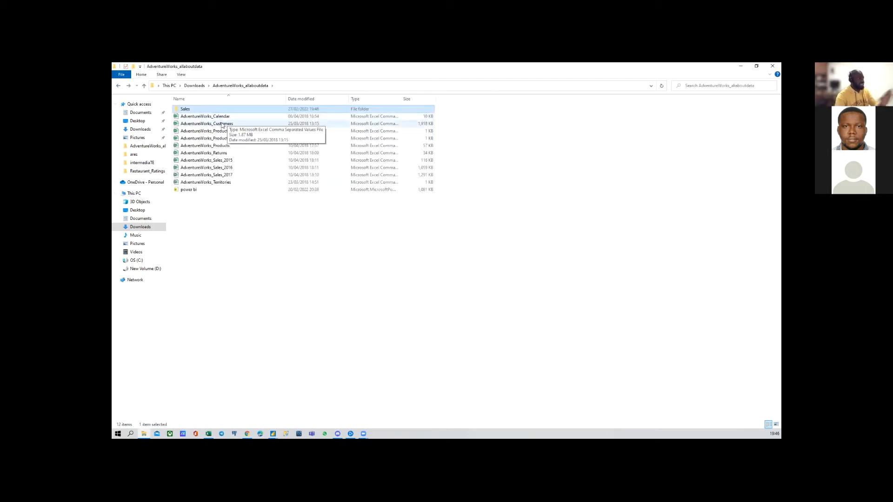
Switch to the Power Query Editor and start a new query with Folder as the data source
left_click(737, 67)
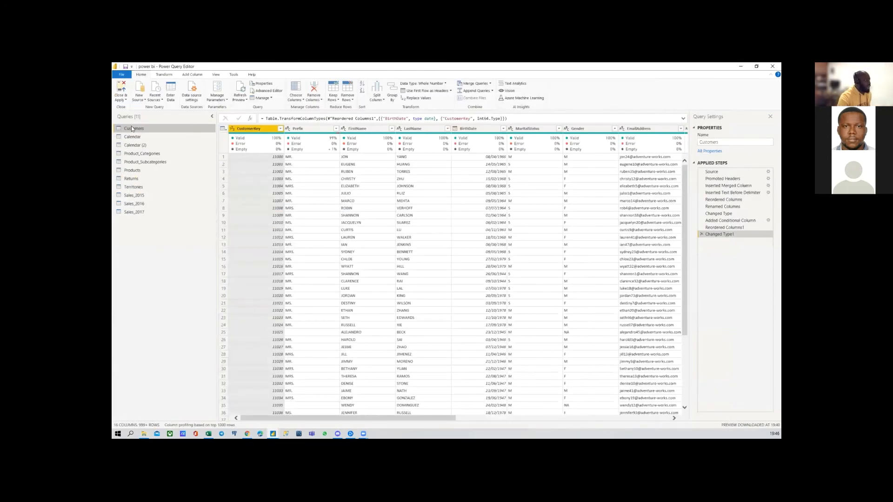
left_click(142, 100)
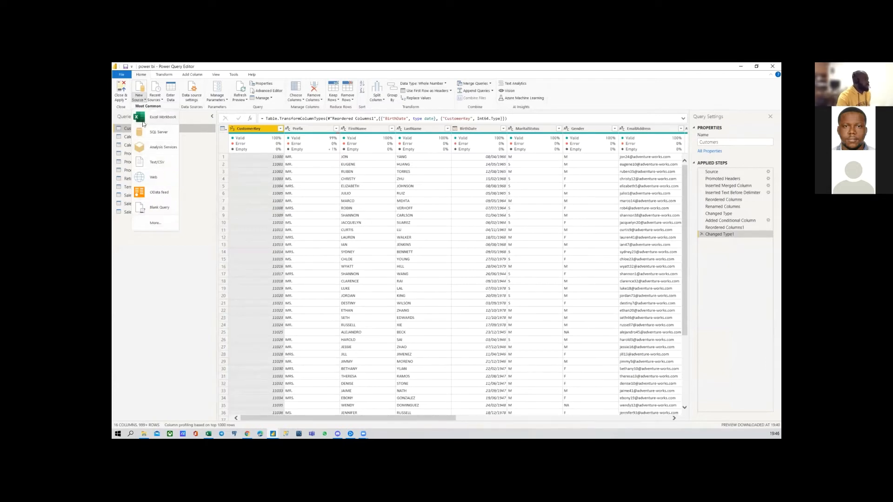
left_click(158, 222)
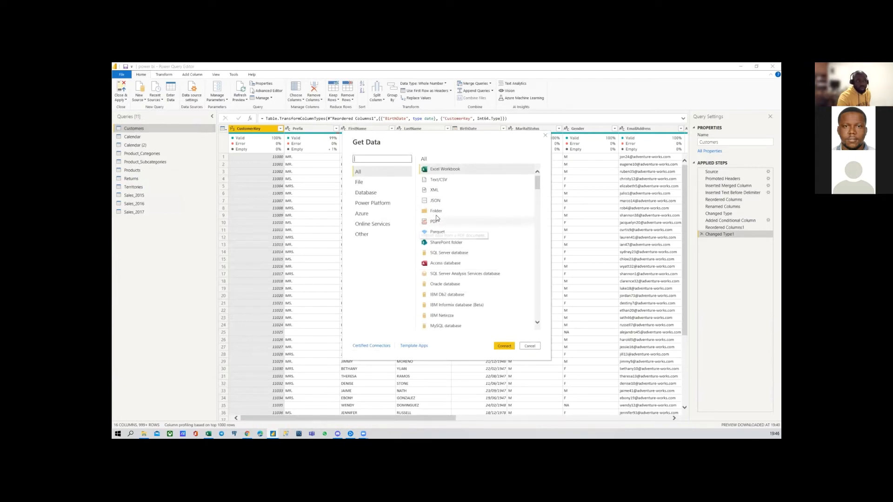
left_click(436, 213)
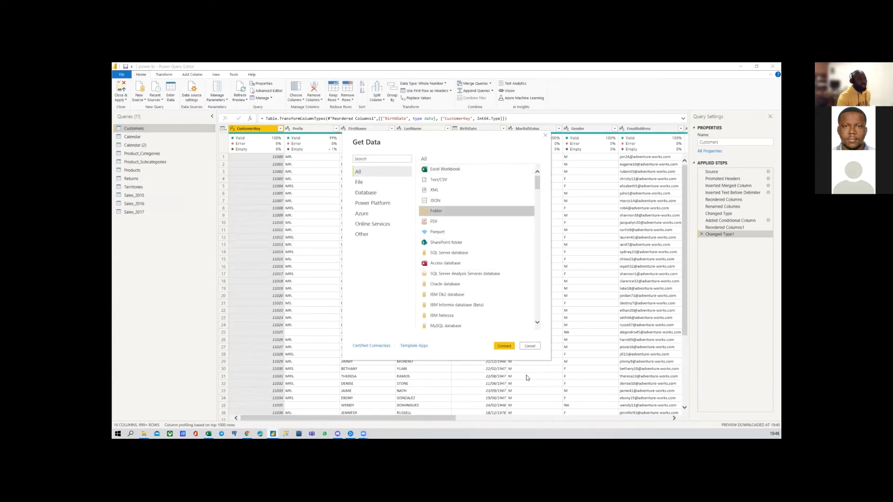
left_click(504, 347)
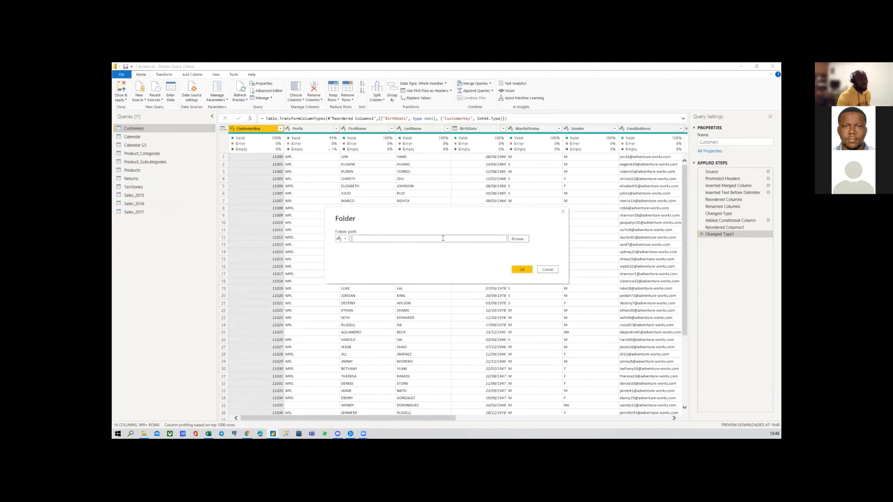
Set the folder path to Sales inside AdventureWorks_allaboutdata in Downloads and load its file list with Transform Data
left_click(460, 241)
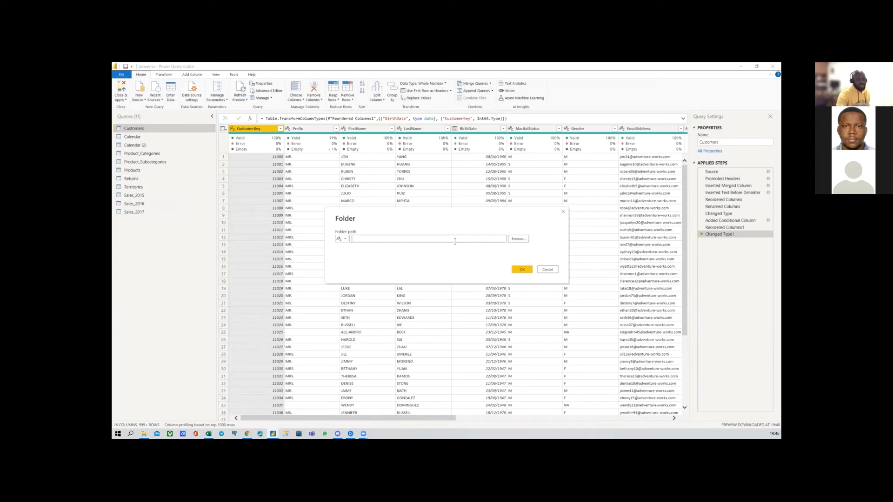
left_click(527, 240)
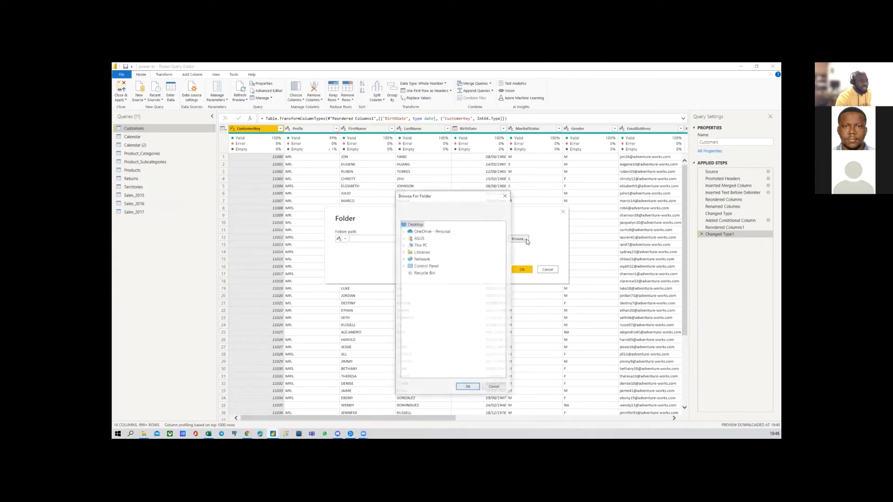
left_click(404, 245)
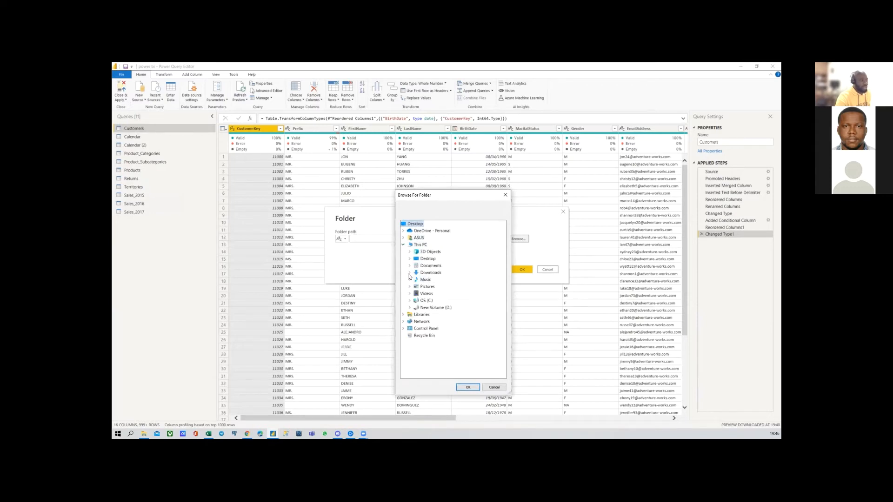
left_click(410, 273)
left_click(433, 226)
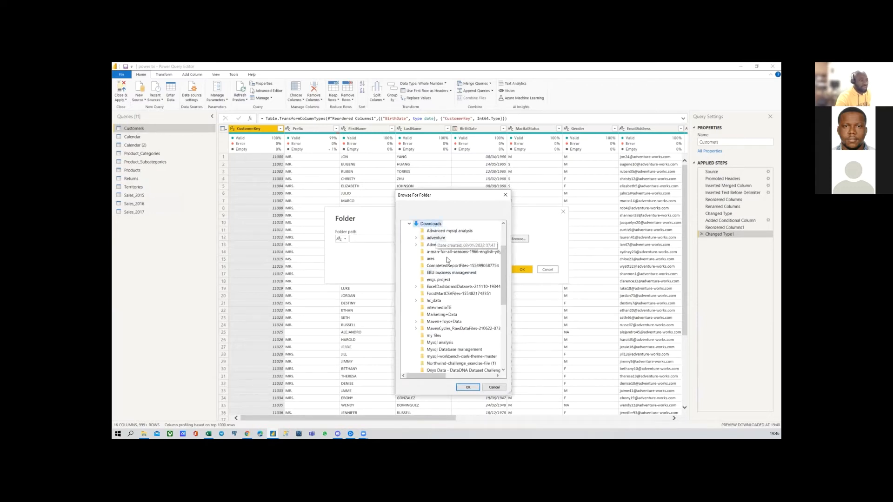
left_click(447, 246)
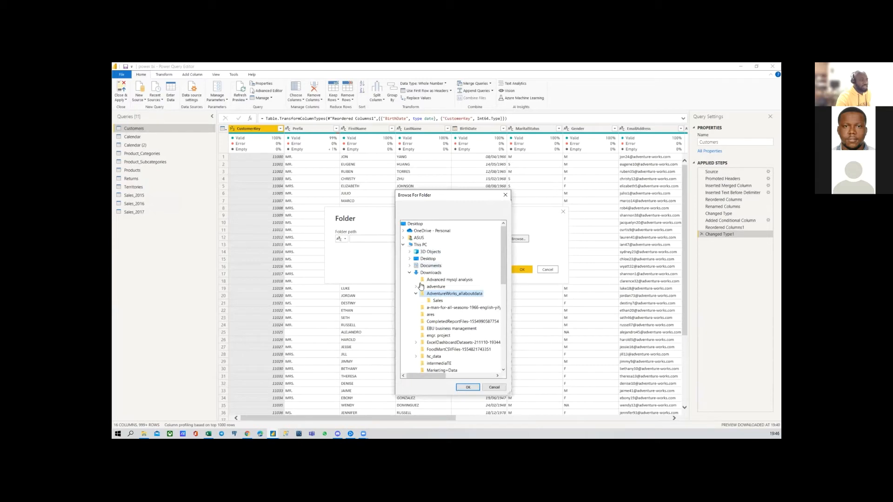
left_click(437, 302)
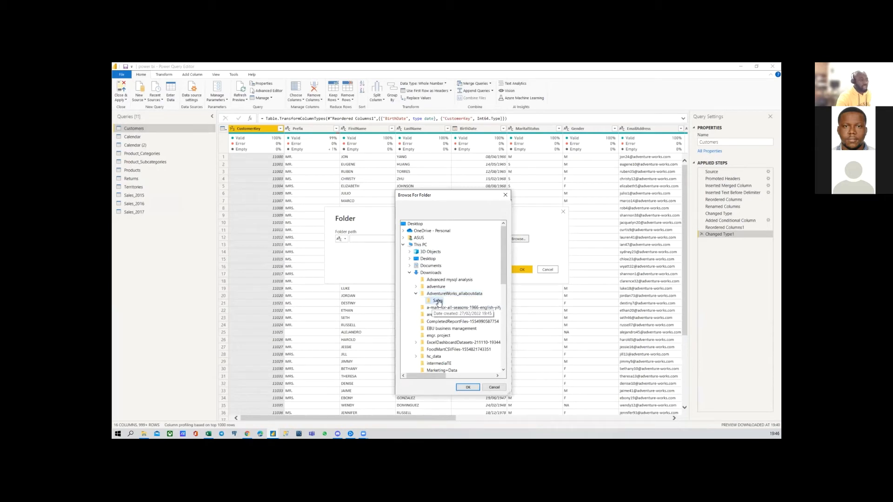
left_click(468, 388)
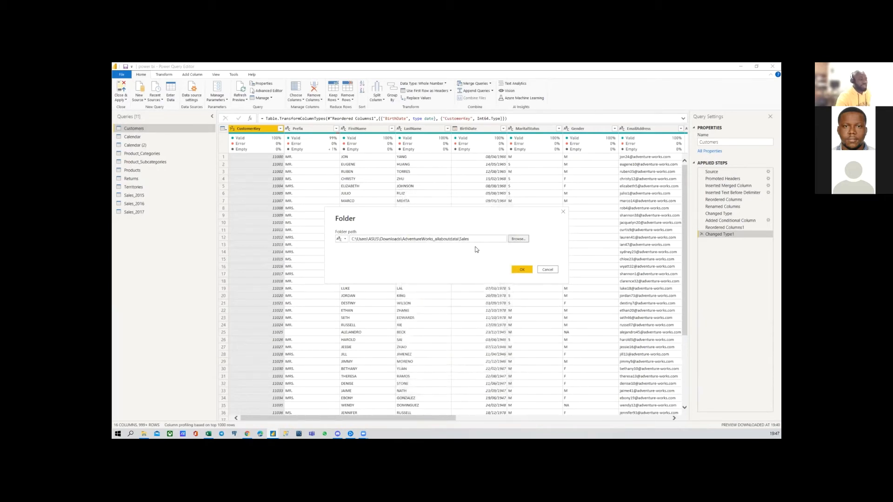
left_click(521, 270)
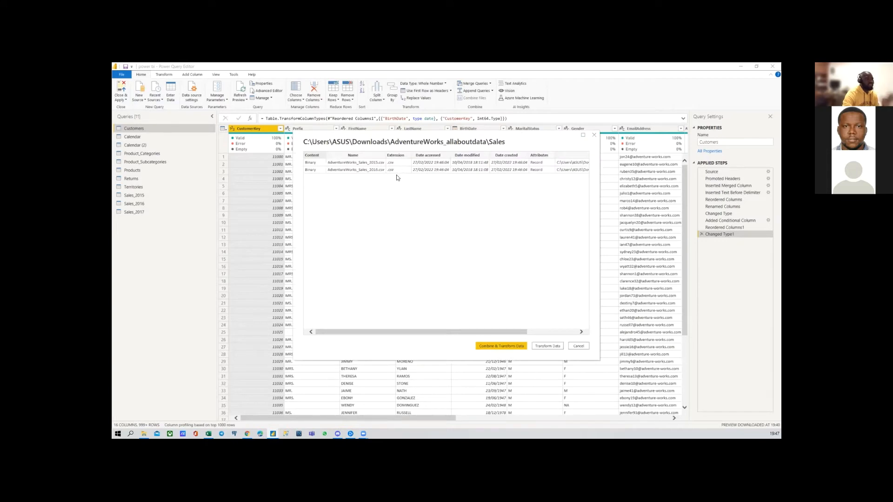
left_click_drag(502, 334, 473, 340)
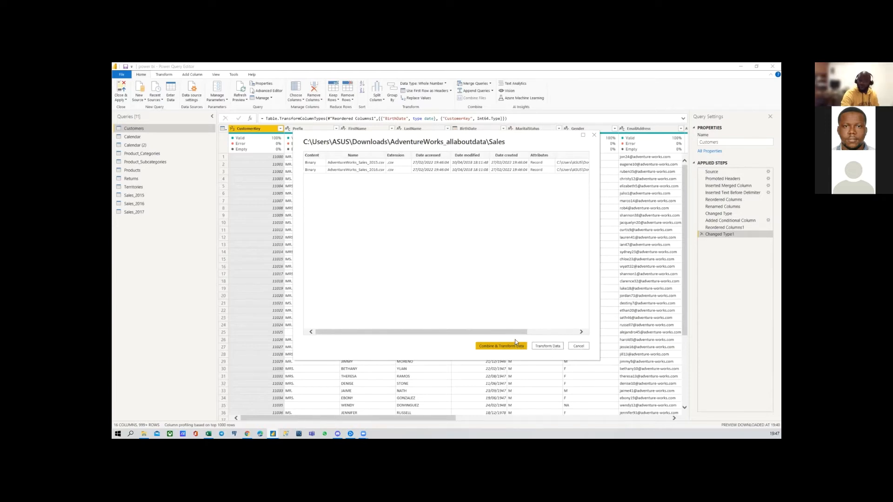
left_click(544, 347)
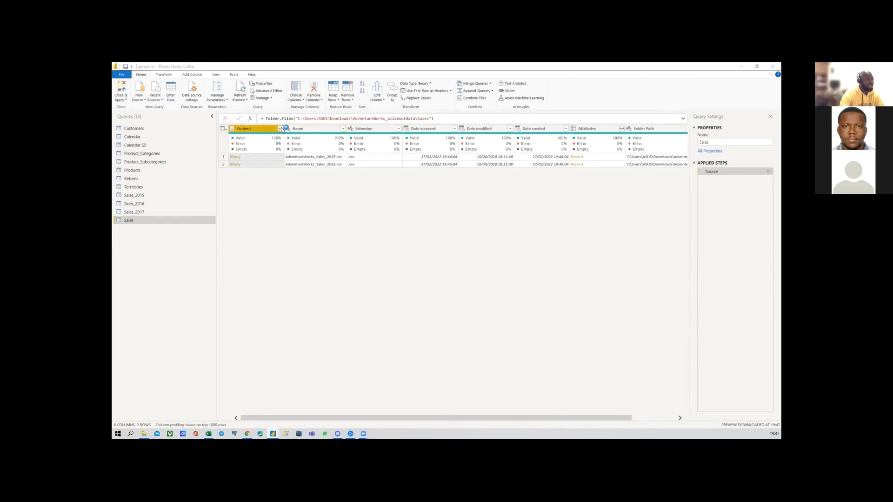
Combine the files of the Content column using the first file as sample and a comma delimiter, and remove the Source.Name column
left_click(280, 129)
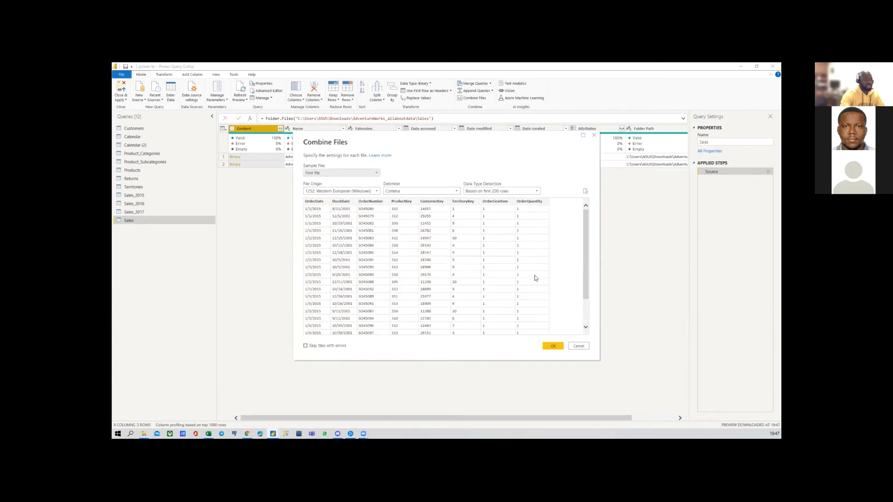
left_click(553, 346)
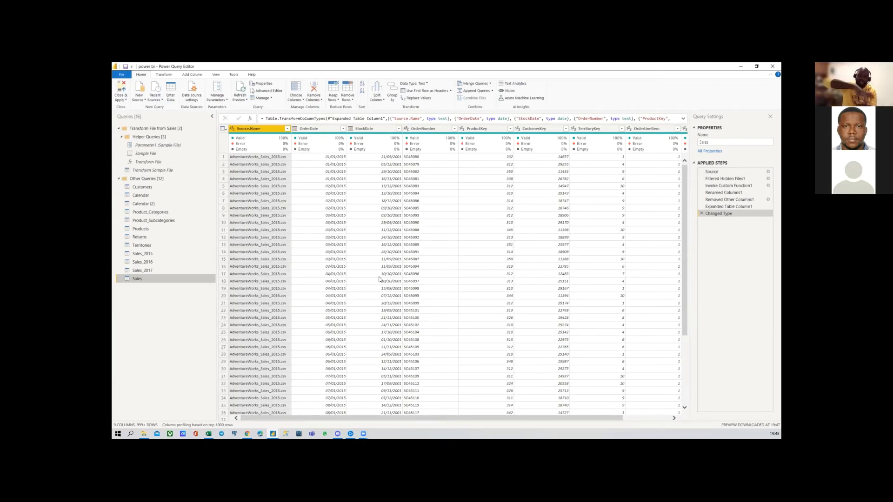
right_click(257, 135)
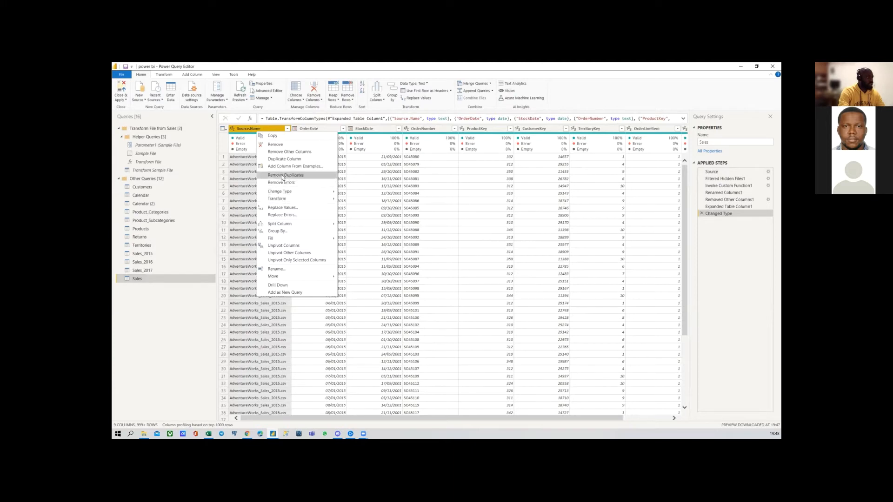
left_click(277, 145)
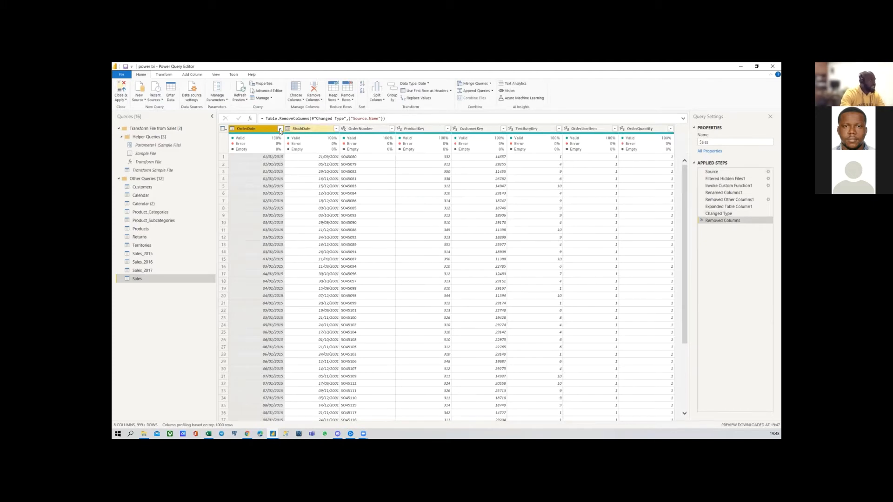
Load the full list of OrderDate filter values, examine the dates down to the last one, and leave the filter unchanged
left_click(280, 129)
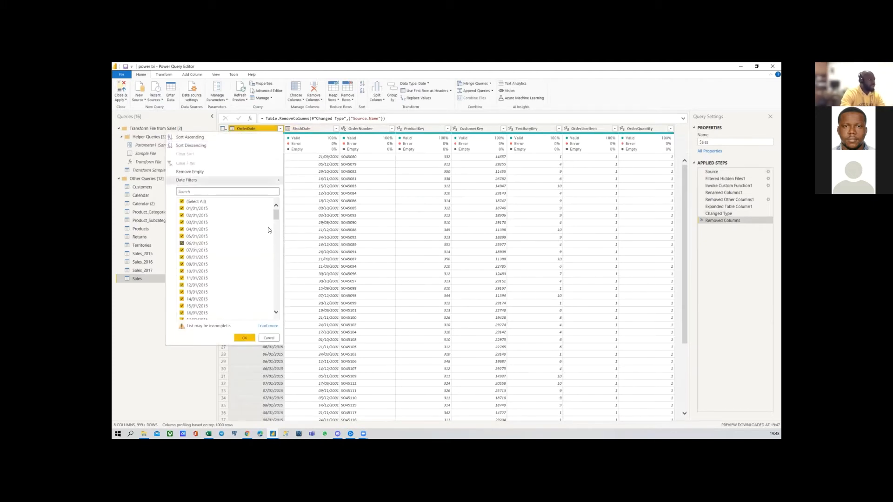
left_click(260, 325)
left_click_drag(274, 212, 273, 317)
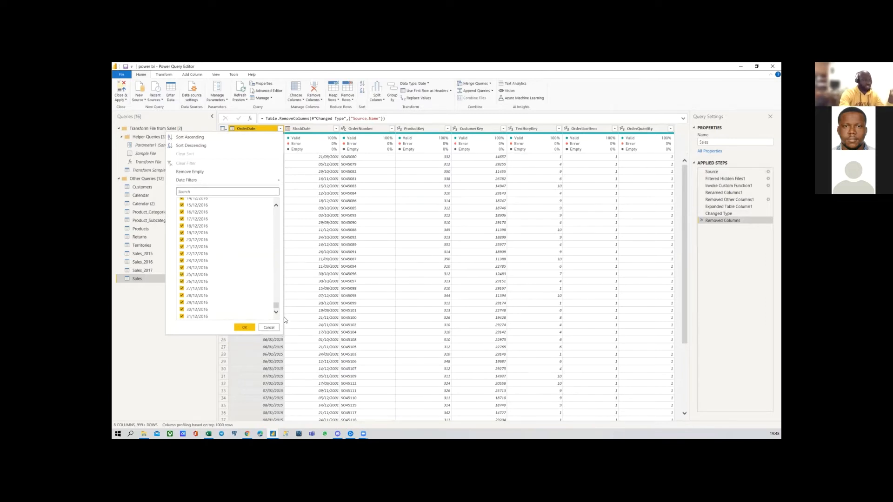
left_click(272, 328)
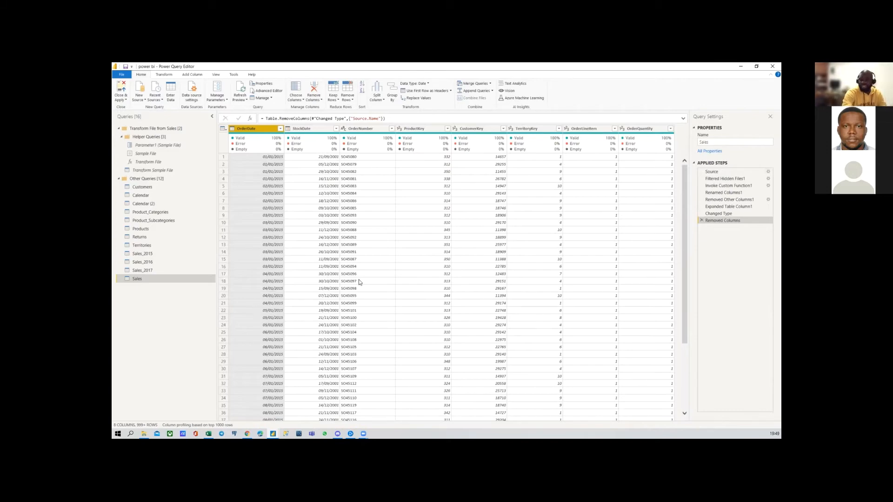
Switch to File Explorer and copy AdventureWorks_Sales_2017 from the AdventureWorks_allaboutdata folder into the Sales folder
left_click(143, 434)
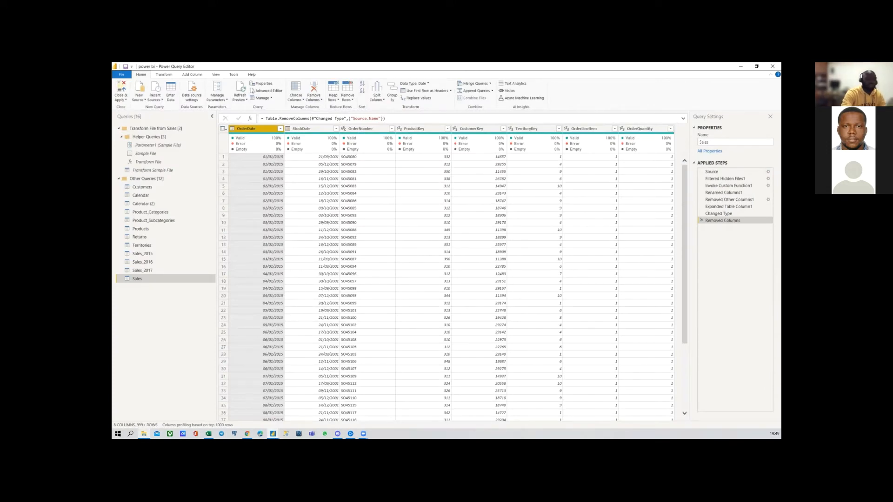
left_click(143, 434)
left_click(171, 390)
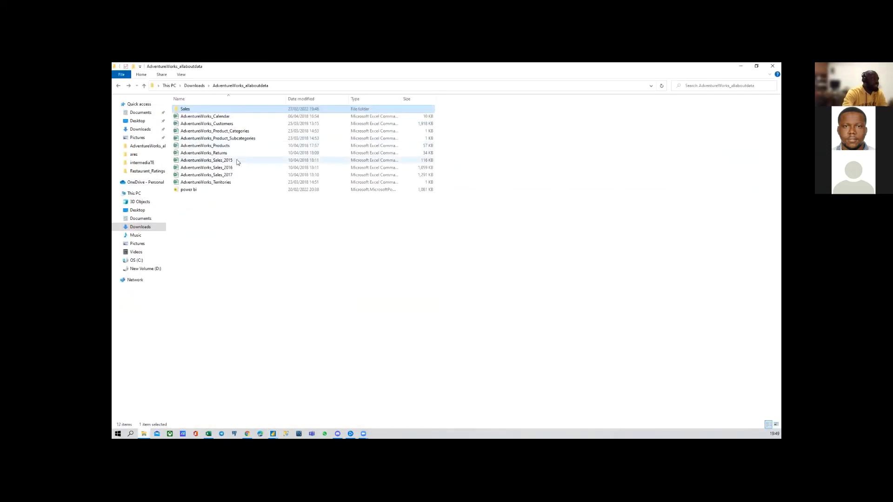
left_click(231, 177)
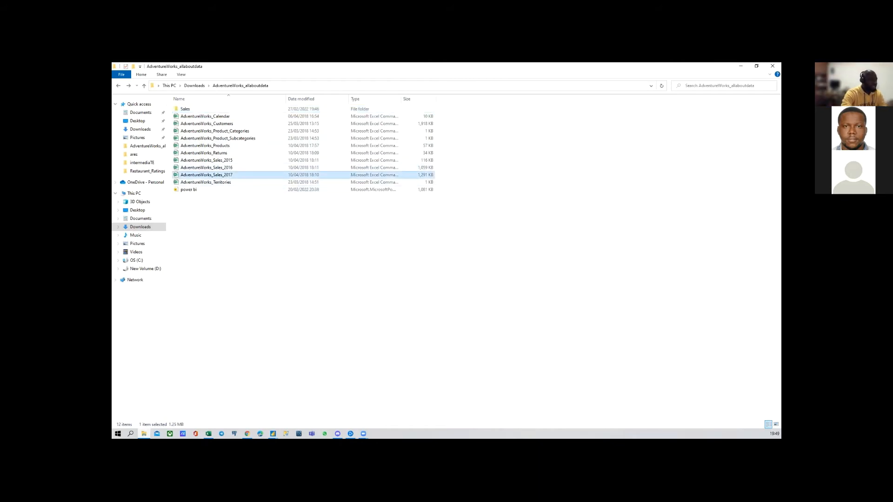
left_click(144, 434)
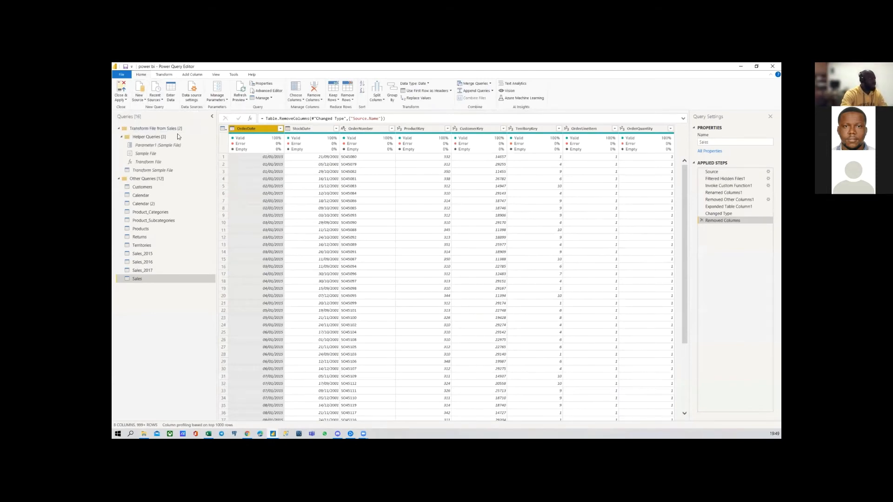
left_click(119, 99)
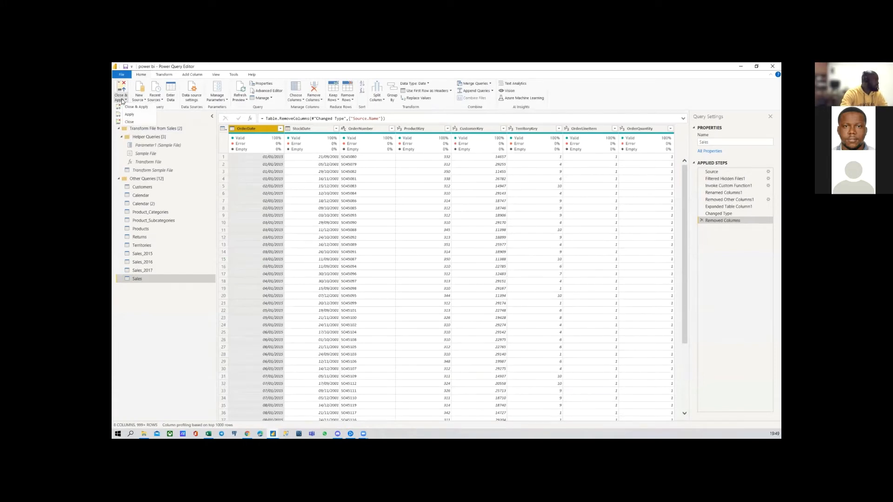
left_click(151, 341)
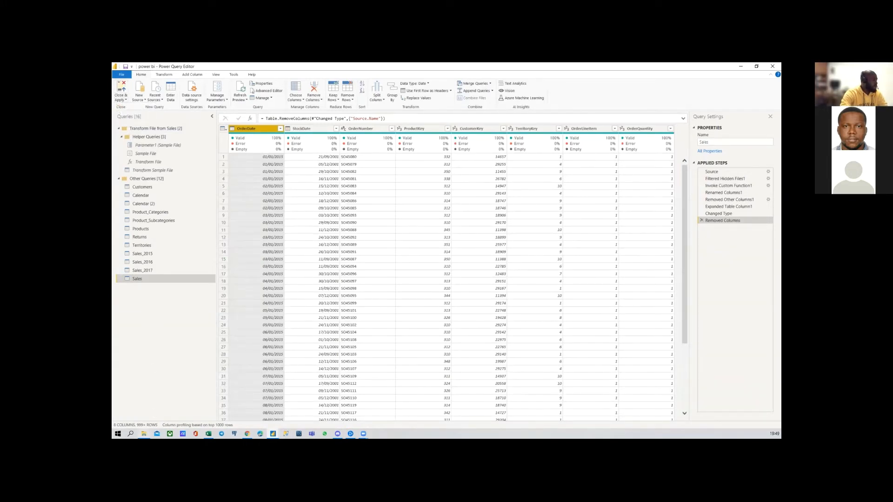
left_click(144, 433)
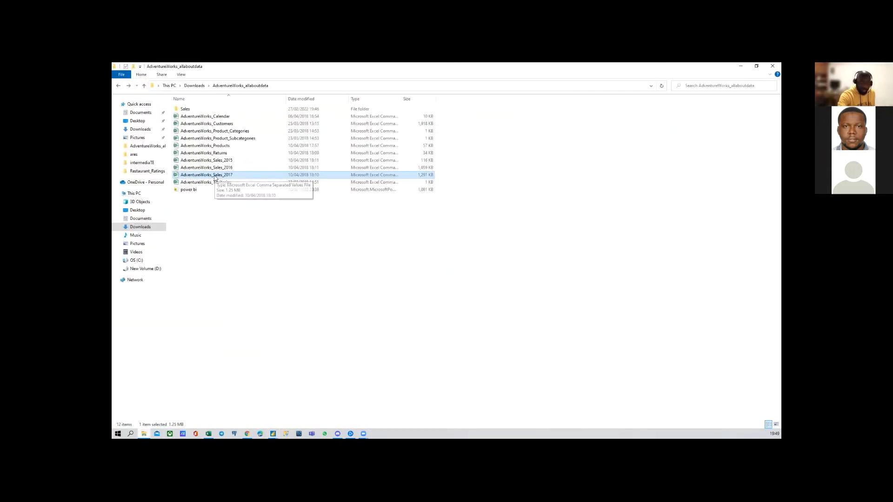
double_click(195, 111)
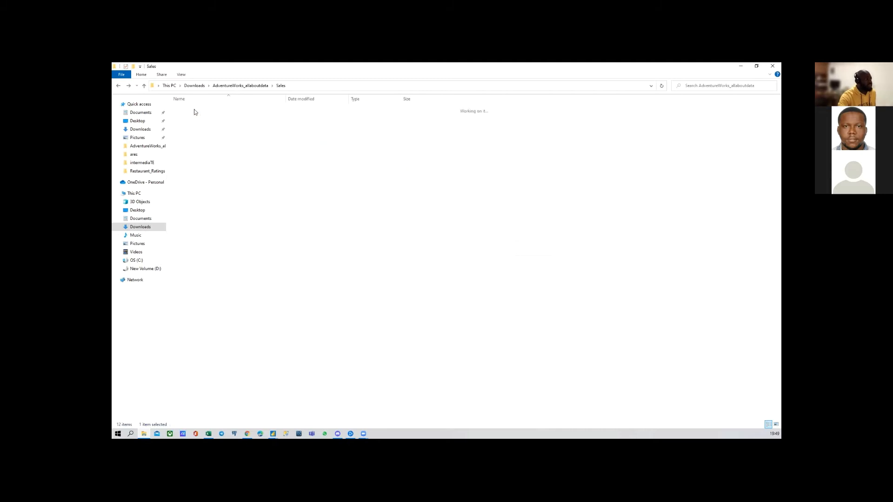
key("ctrl+v")
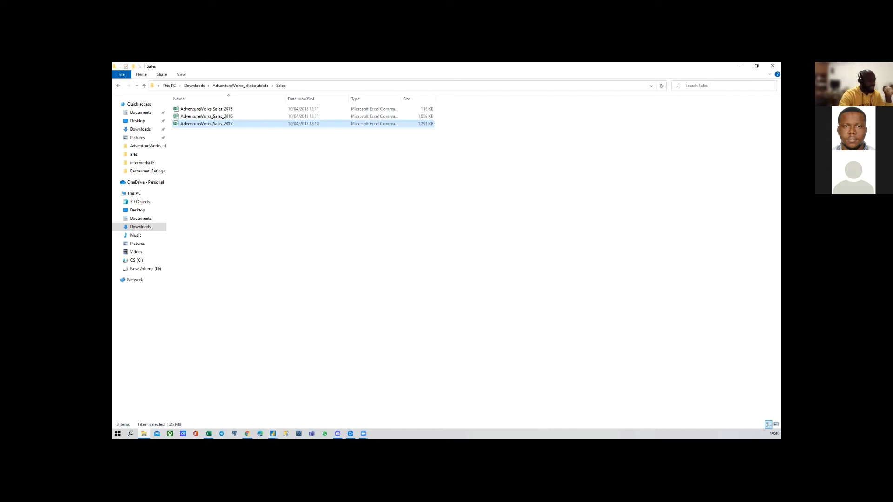
Switch to Power Query Editor, refresh the Sales query preview, and examine the OrderDate filter values down to the last date without filtering
mouse_move(273, 433)
left_click(285, 417)
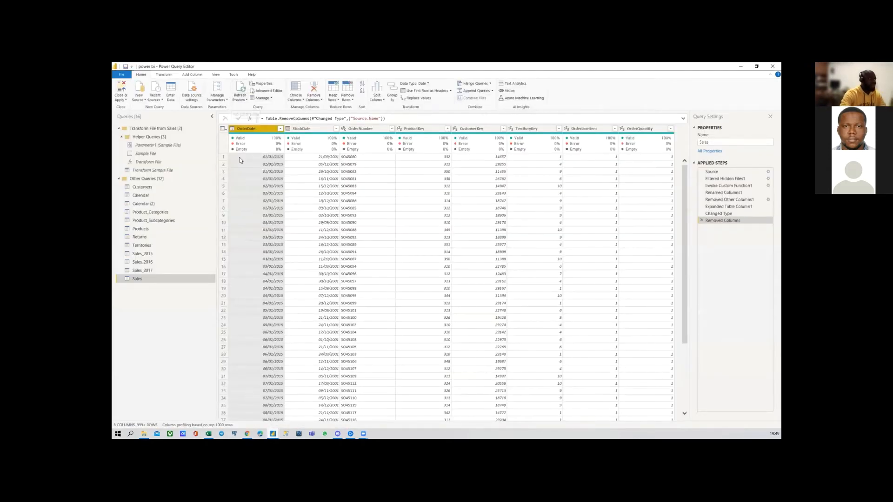
left_click(240, 87)
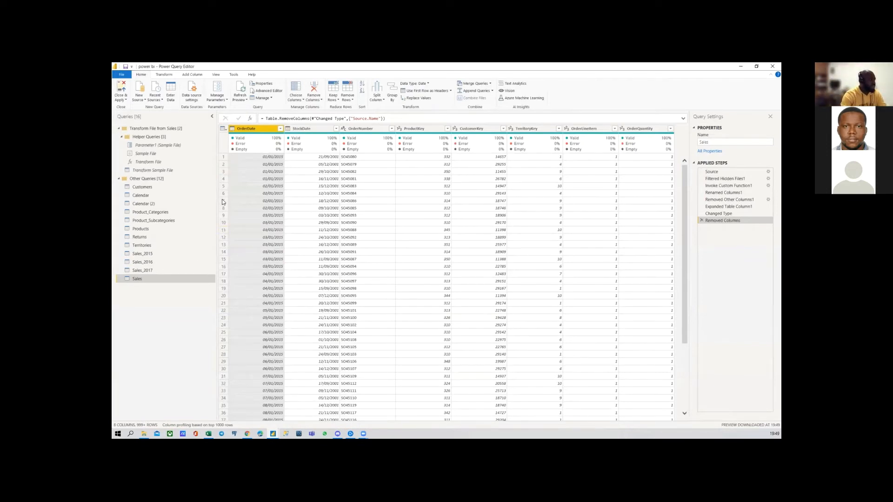
left_click(280, 128)
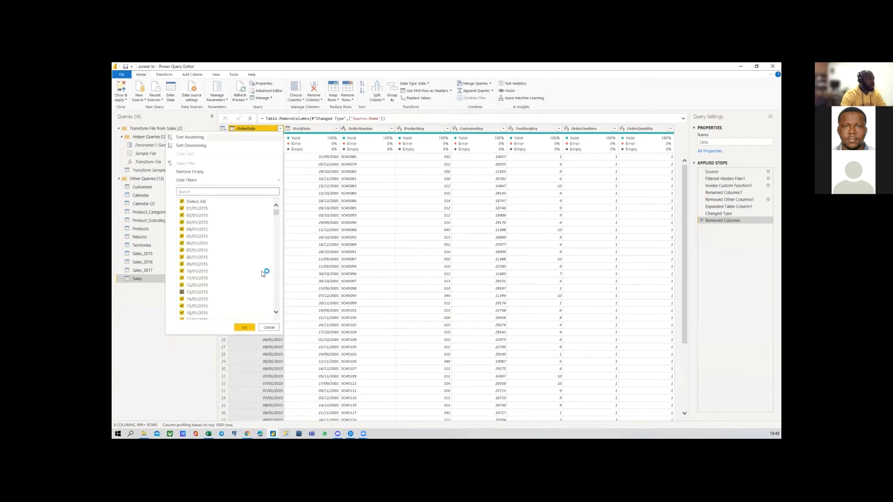
left_click_drag(276, 212, 284, 322)
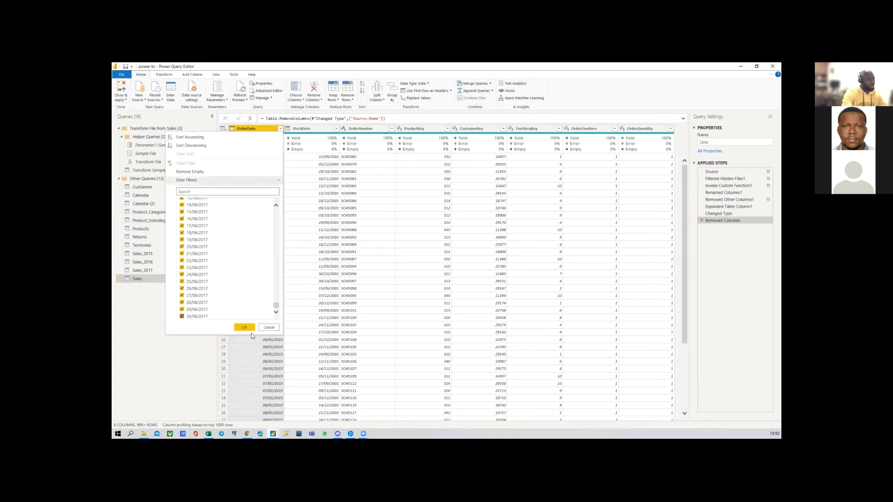
left_click(277, 328)
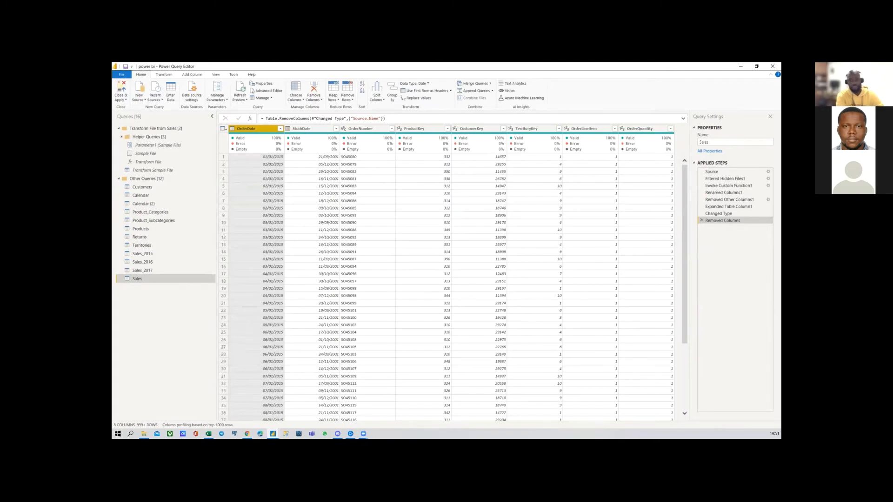
key("alt+Tab")
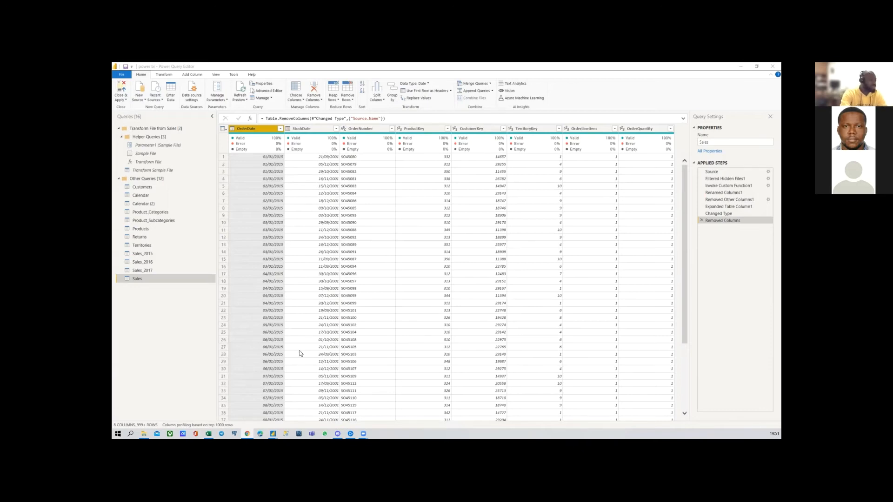
left_click(143, 433)
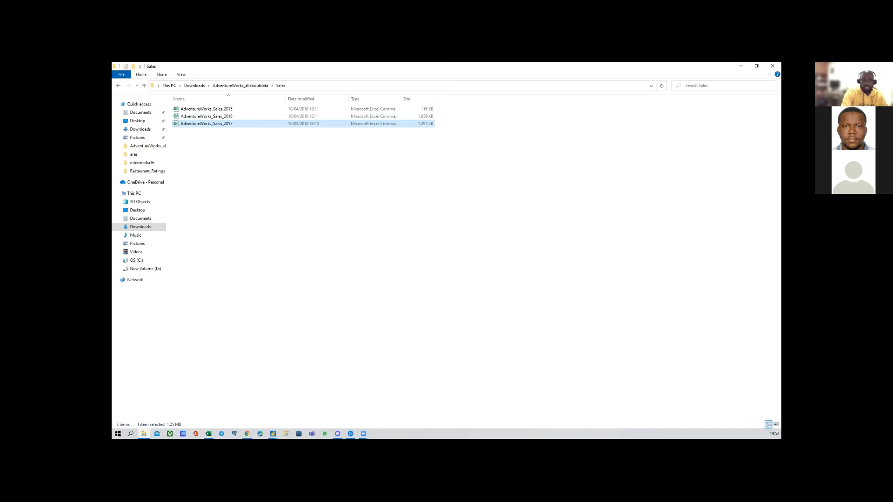
left_click(740, 65)
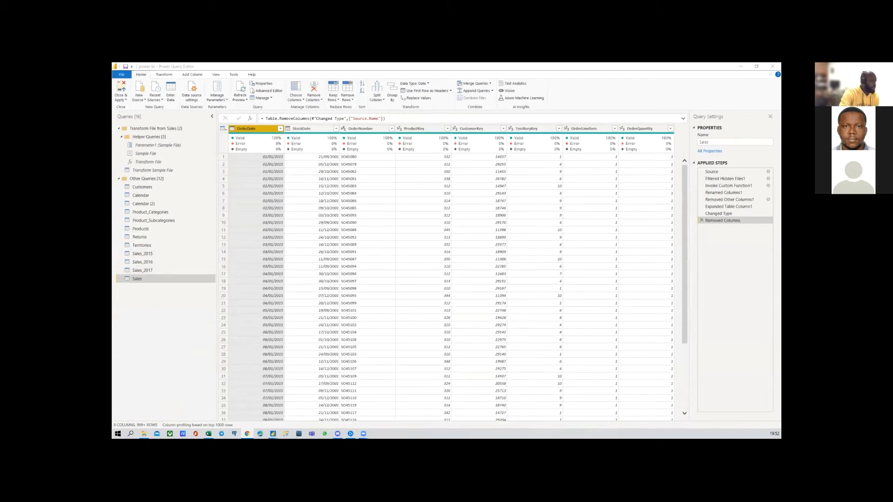
Switch to File Explorer and rename AdventureWorks_Sales_2017 in the AdventureWorks_allaboutdata folder as AdventureWorks_Sales_2017_
left_click(144, 433)
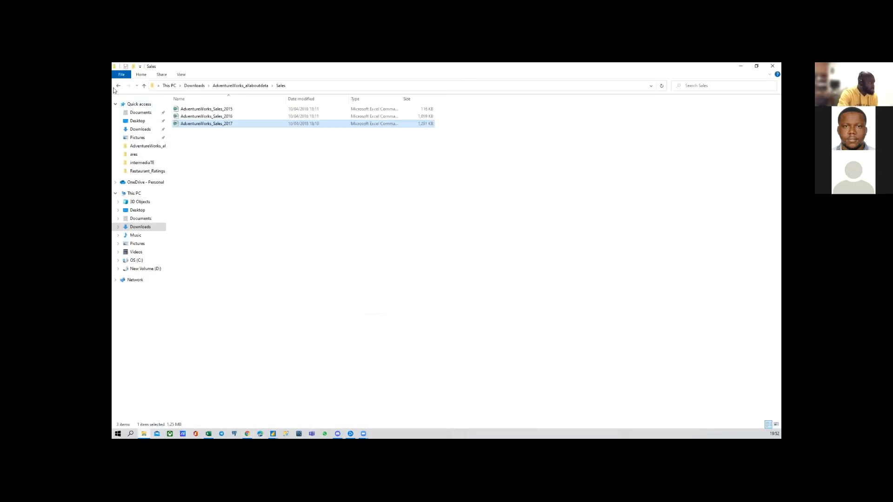
left_click(119, 85)
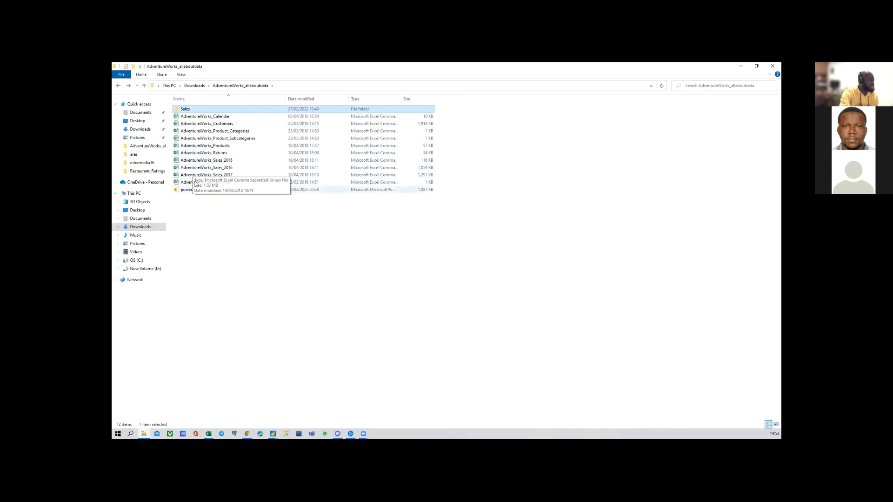
left_click(222, 176)
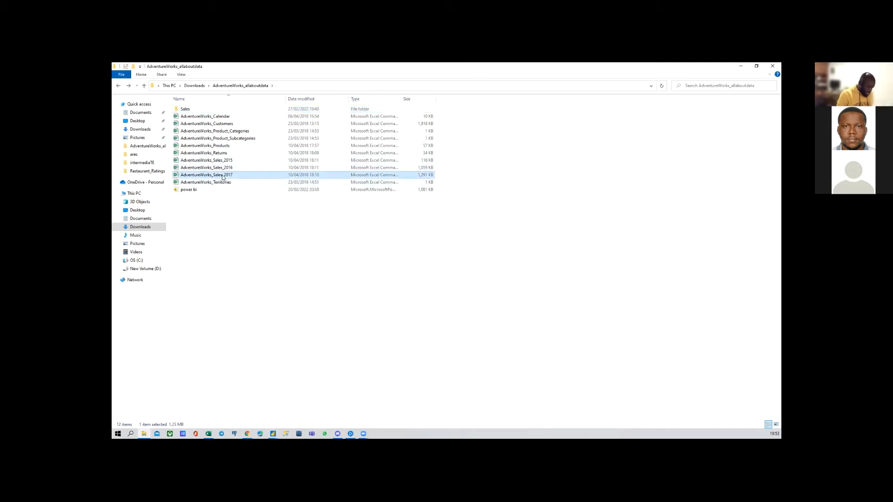
key("shift+Delete")
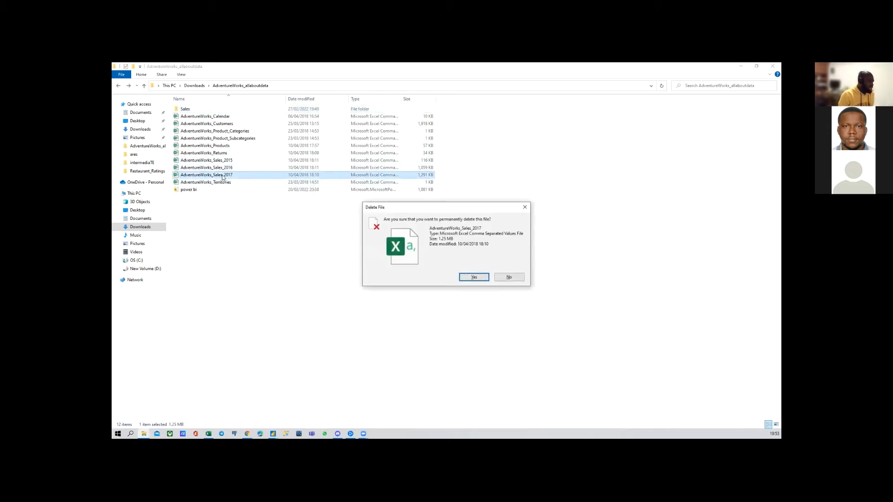
key("Escape")
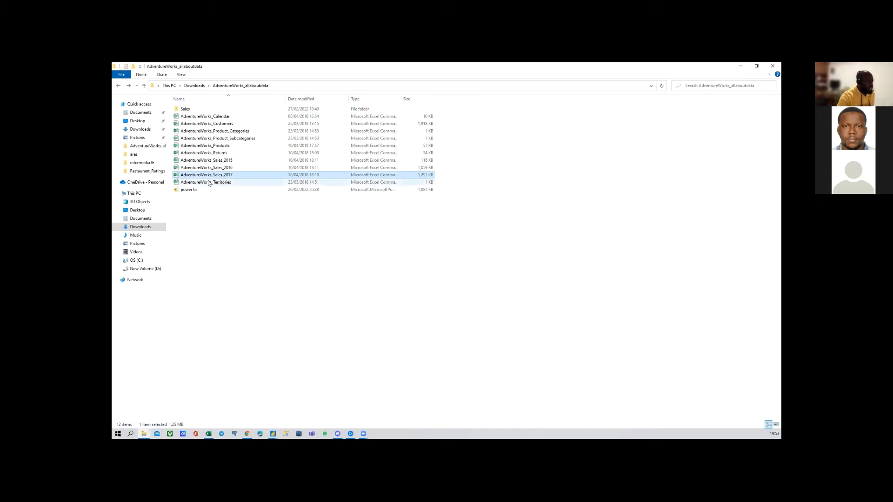
left_click(233, 176)
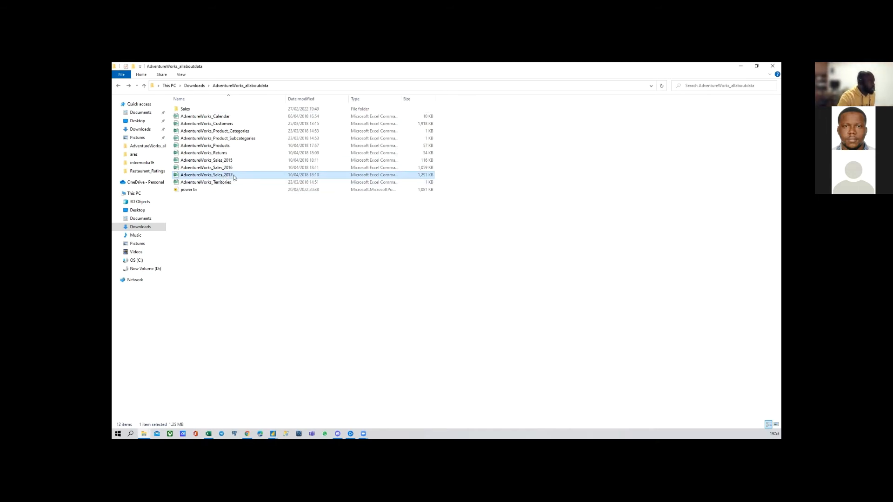
left_click(236, 175)
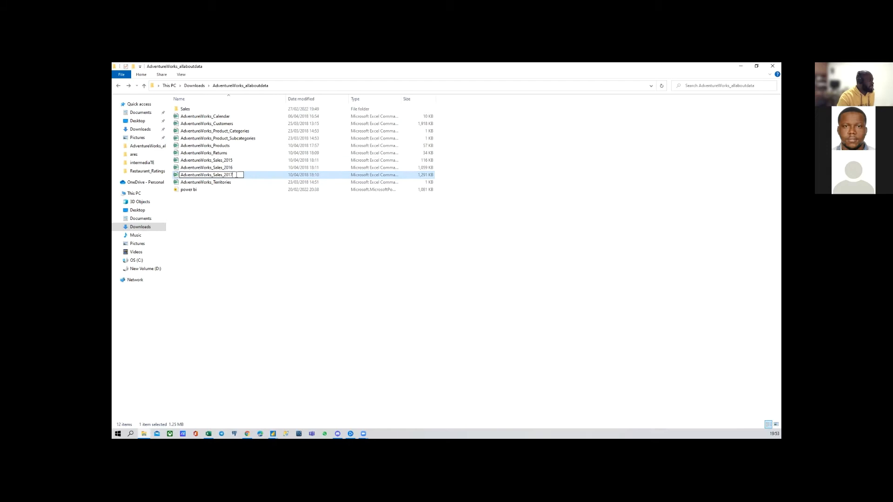
key("Return")
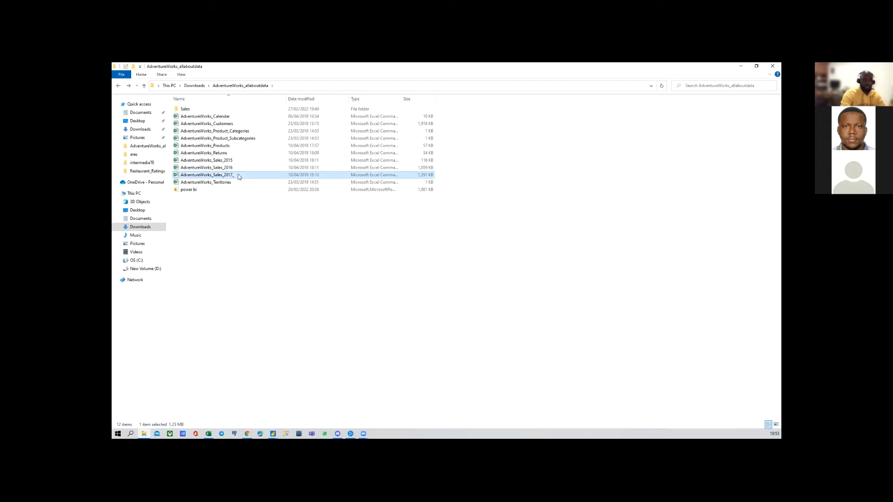
Switch to Power Query Editor, refresh the Sales query preview, and apply the query changes to the report with Close & Apply
left_click(273, 434)
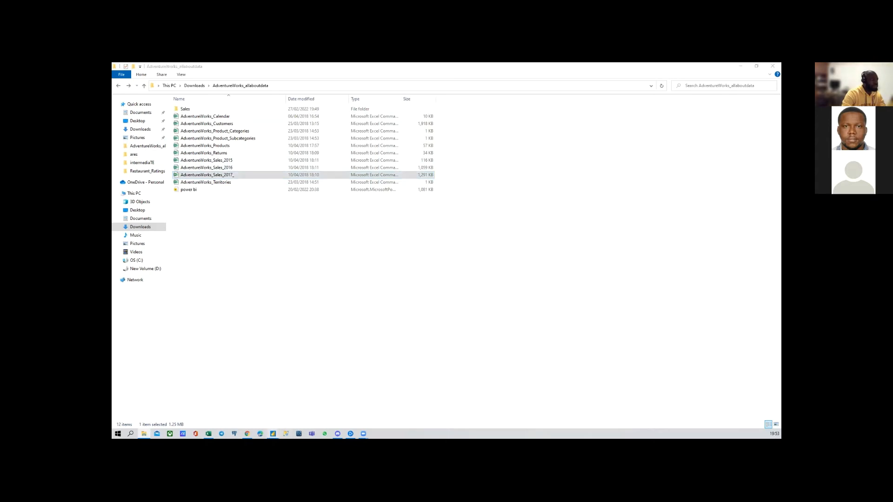
left_click(301, 400)
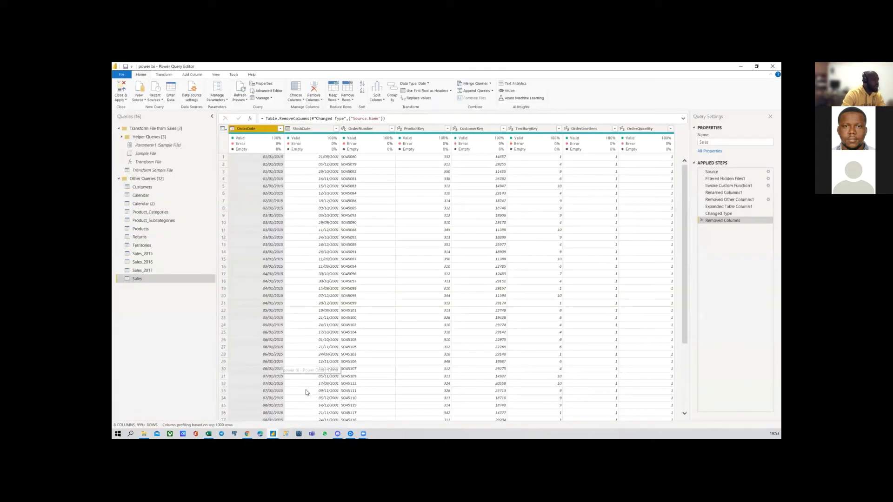
left_click(239, 88)
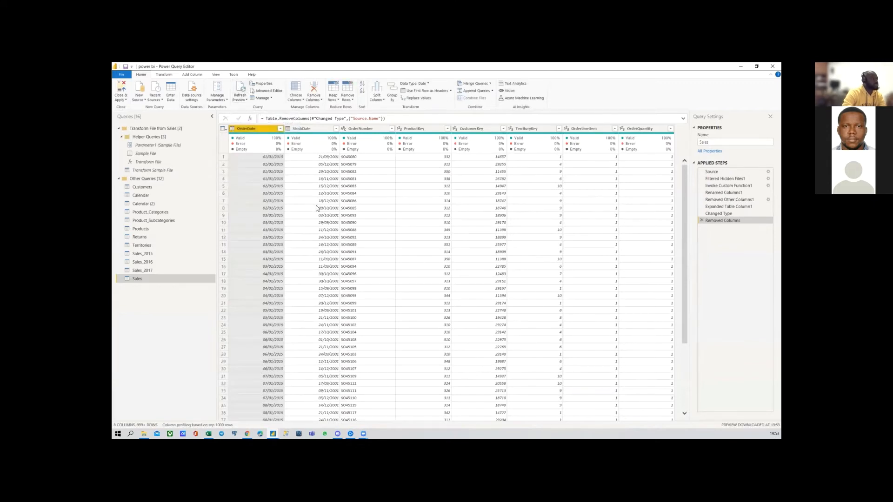
left_click(240, 89)
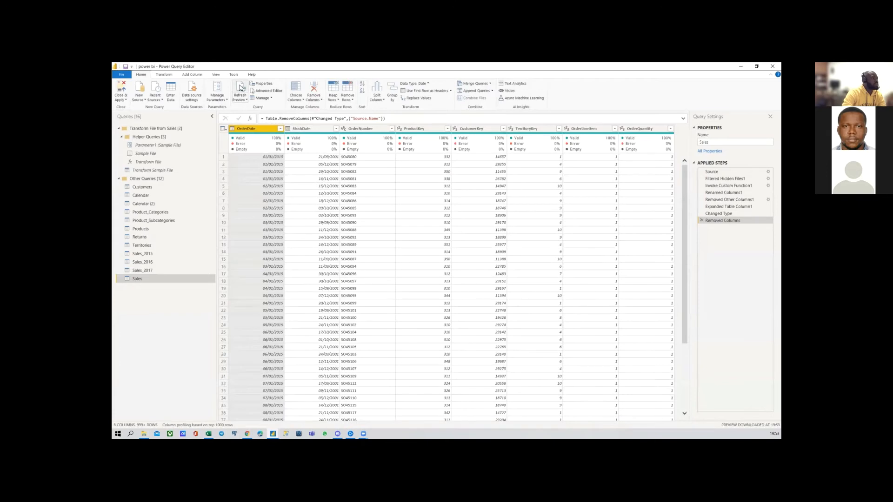
left_click(119, 99)
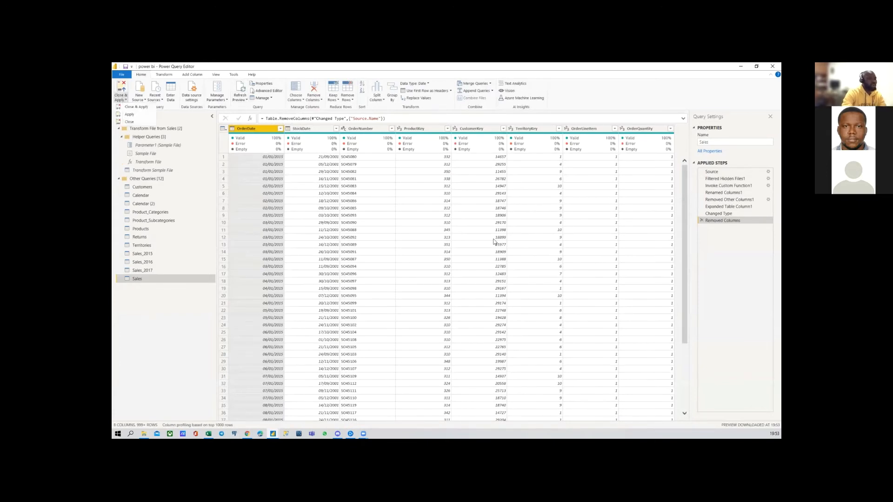
left_click(134, 108)
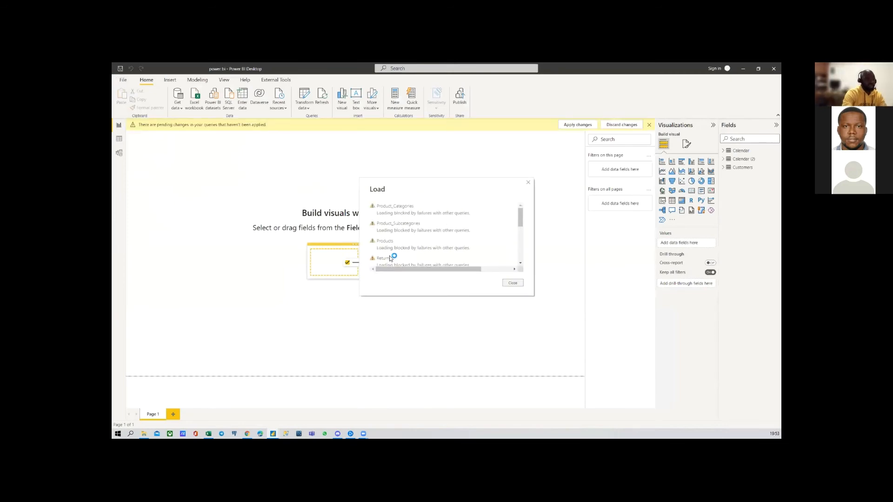
Examine the load results down to the Sales_2017 entry and its full file path, compare it with the folder's files, and close the report
scroll(426, 253, "down", 5)
scroll(427, 259, "up", 5)
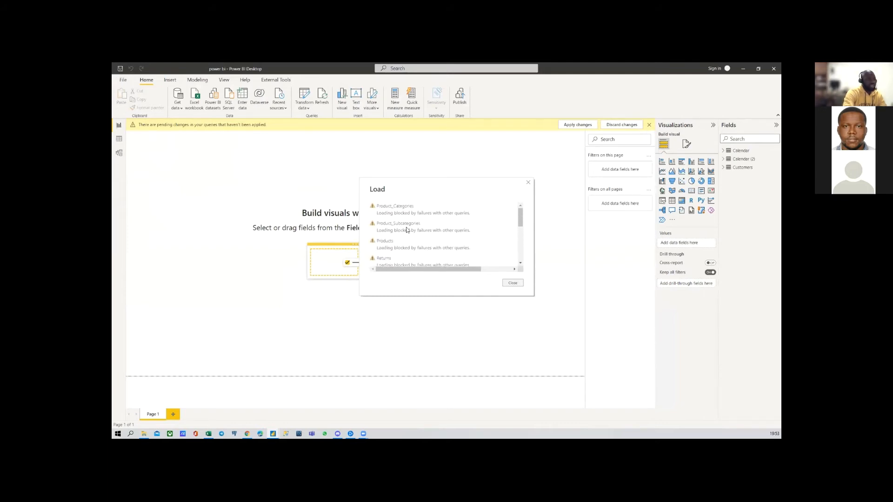
scroll(417, 249, "down", 1)
scroll(416, 250, "down", 4)
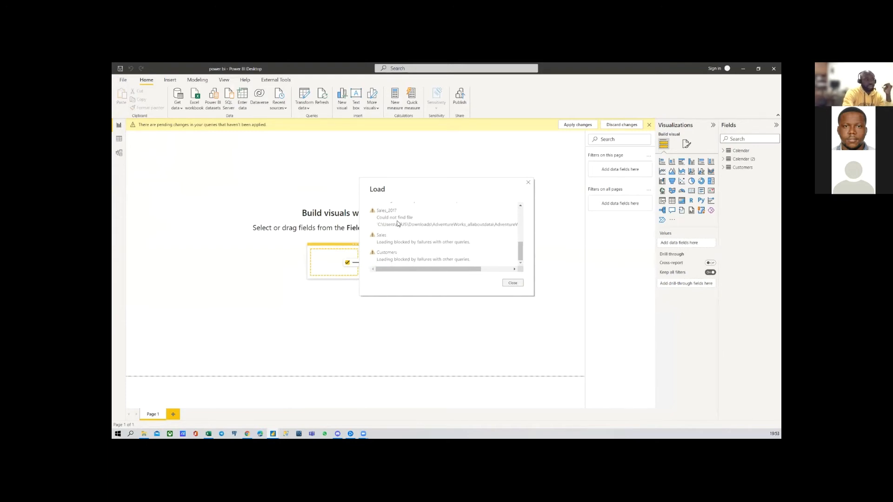
double_click(410, 217)
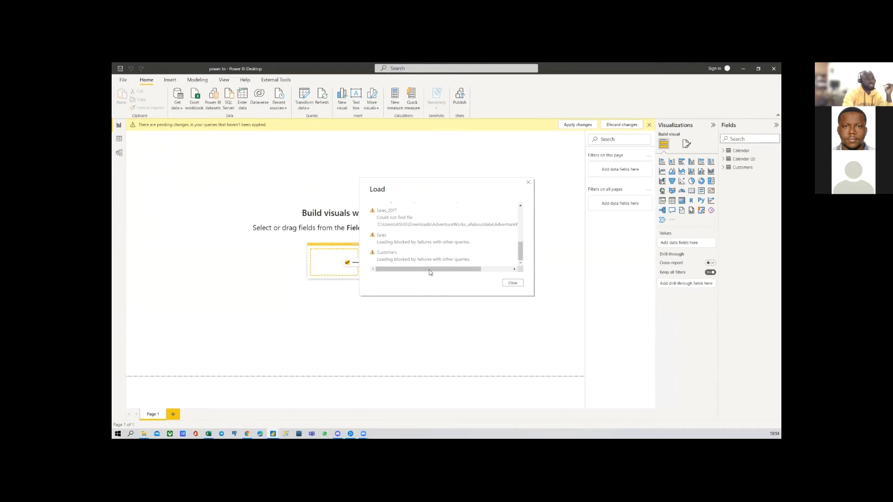
left_click_drag(428, 269, 466, 269)
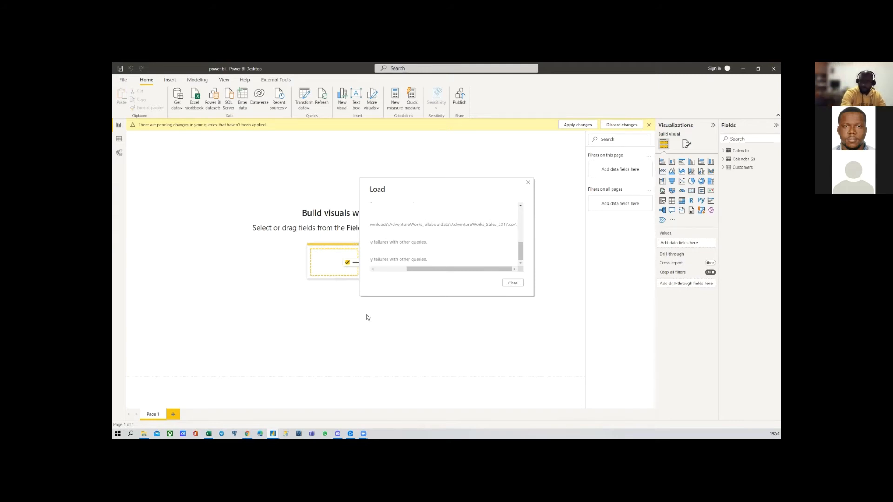
left_click(144, 434)
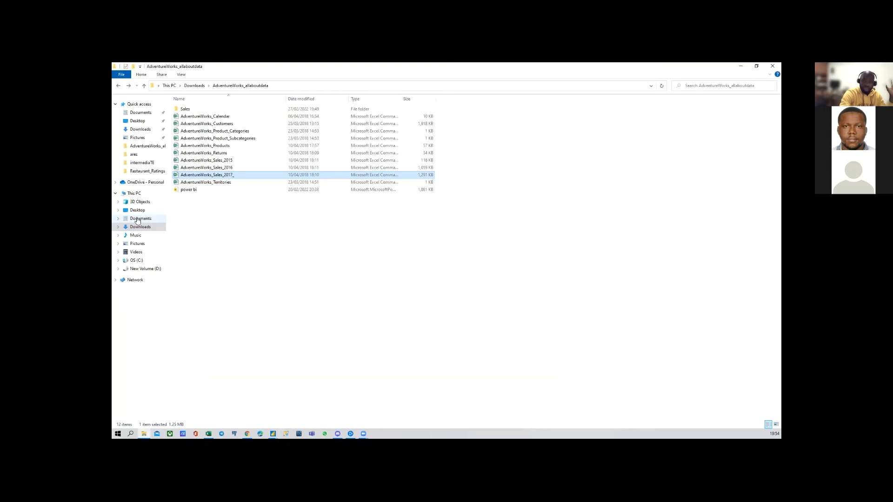
left_click(143, 434)
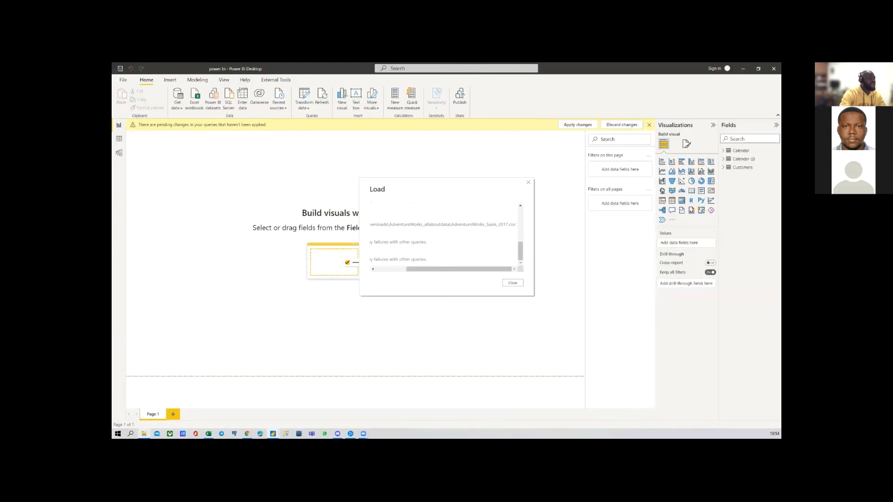
left_click(512, 283)
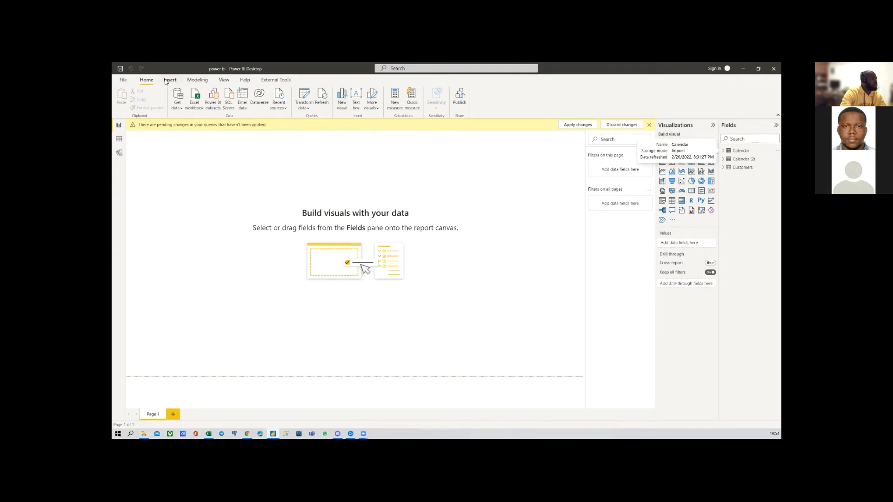
Open the Calendar table's query in Power Query Editor and bring up the data source settings for the current file
right_click(741, 154)
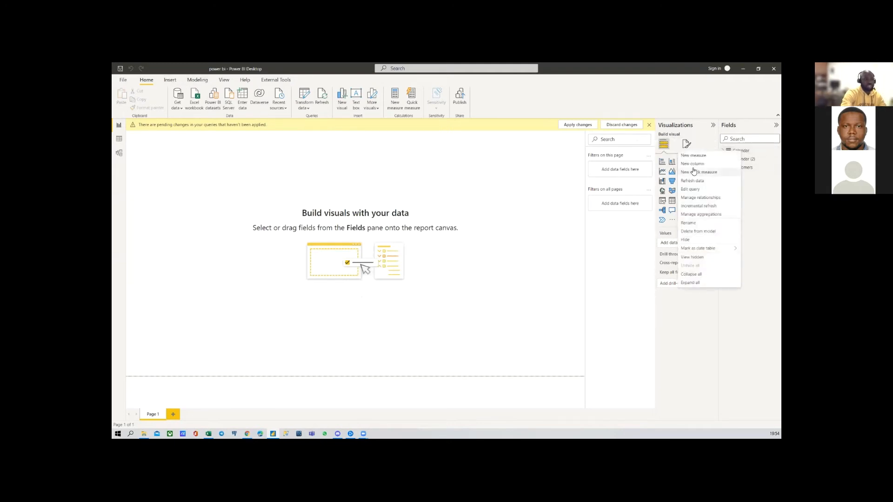
left_click(692, 192)
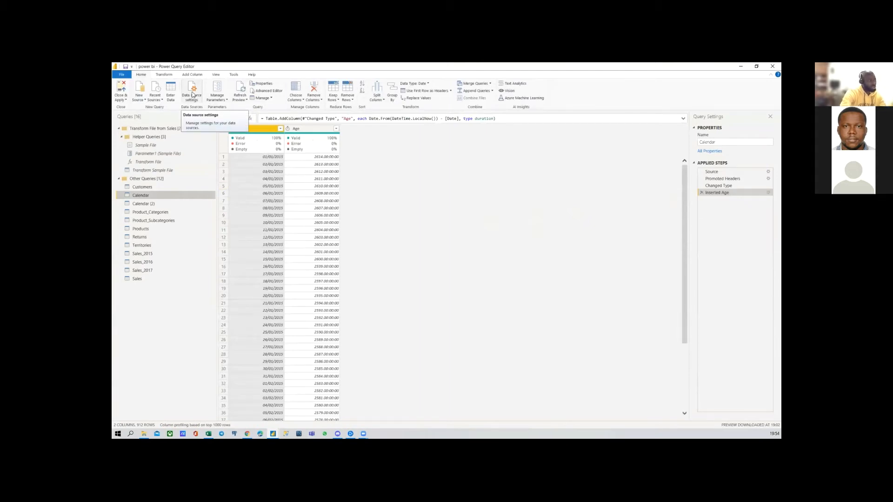
left_click(192, 94)
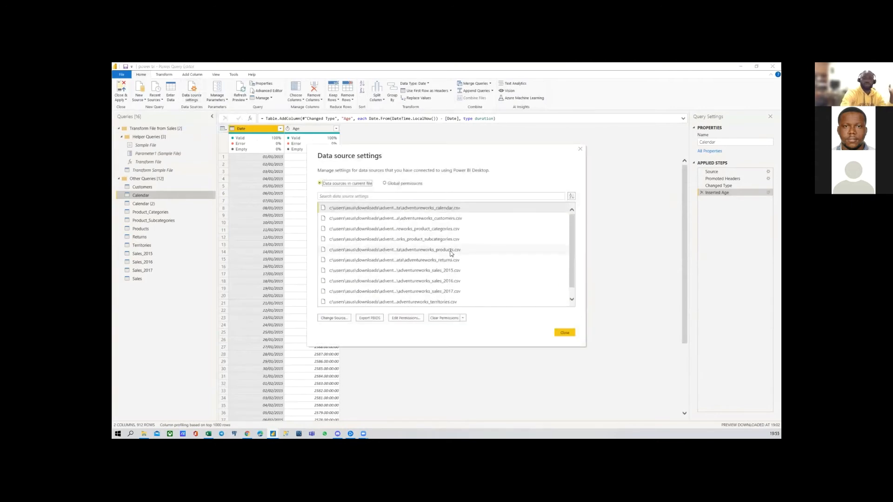
scroll(449, 214, "down", 1)
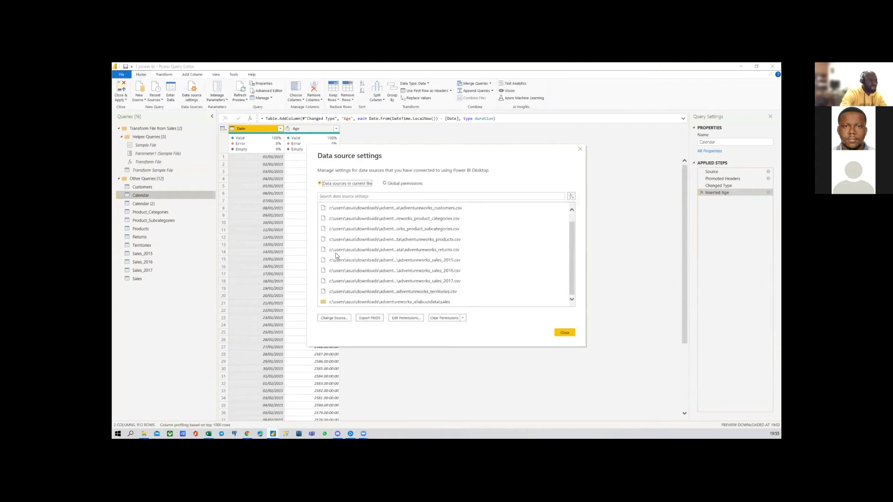
Change the adventureworks_sales_2017.csv source to AdventureWorks_Sales_2017_ in the AdventureWorks_allaboutdata folder, and load the changes into the report with Close & Apply
left_click(417, 283)
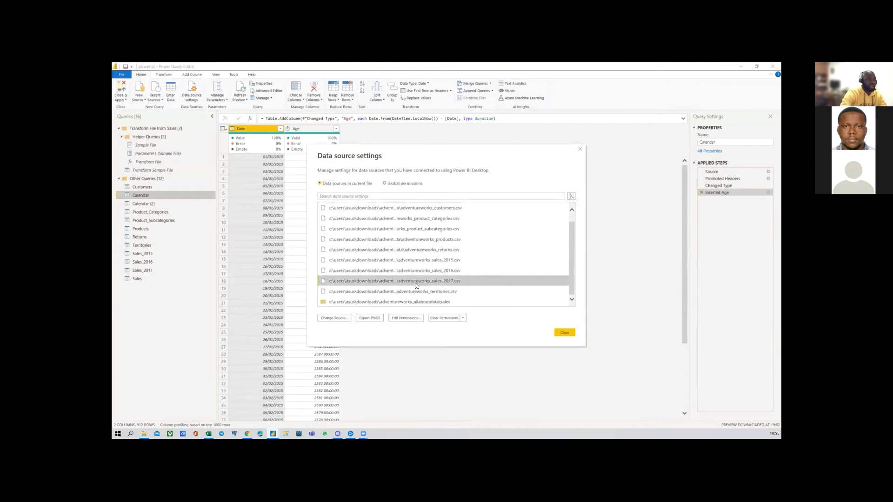
left_click(345, 319)
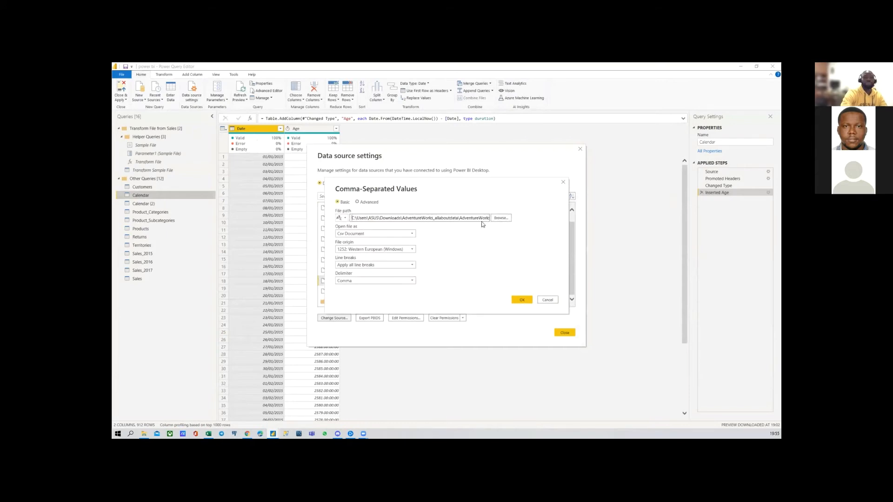
left_click(506, 219)
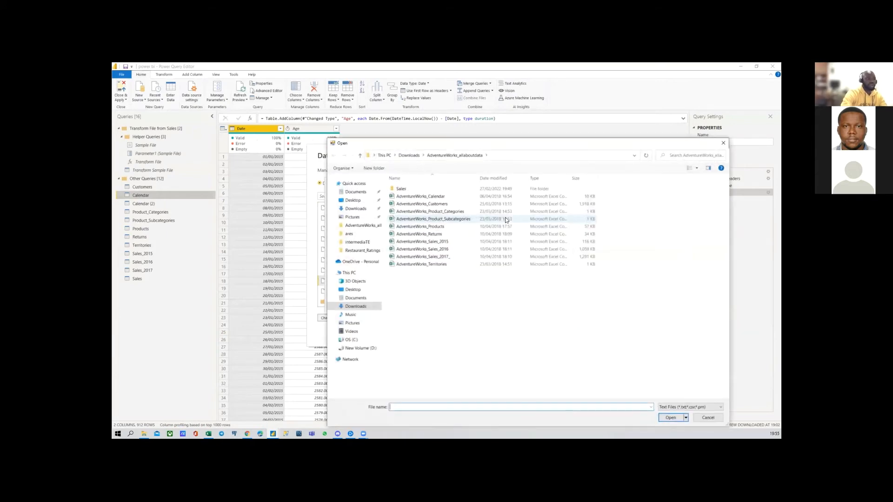
double_click(441, 259)
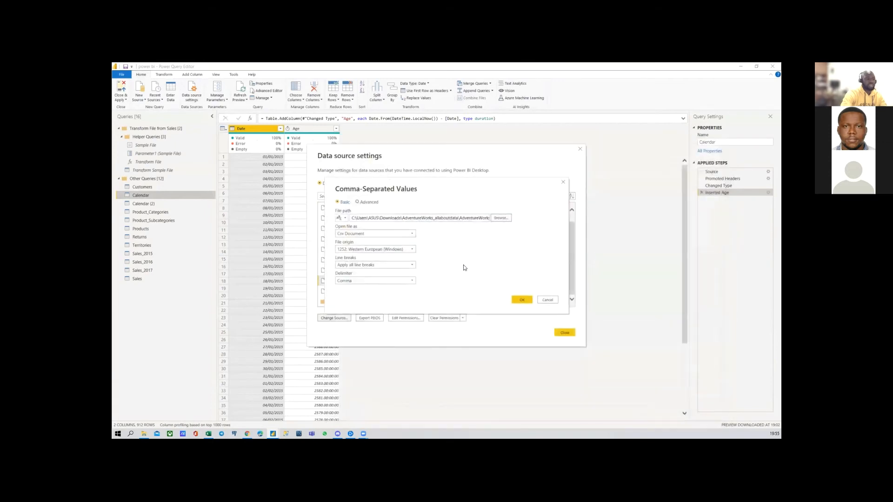
left_click(521, 300)
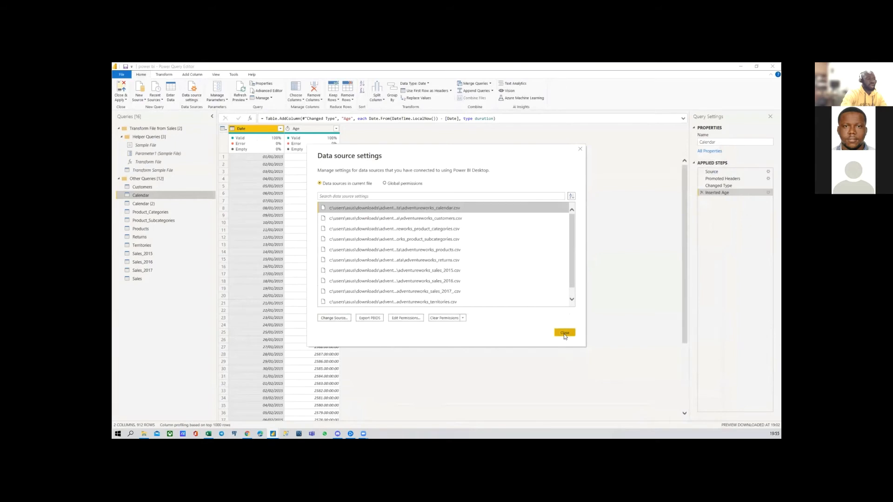
left_click(564, 333)
left_click(122, 101)
left_click(140, 121)
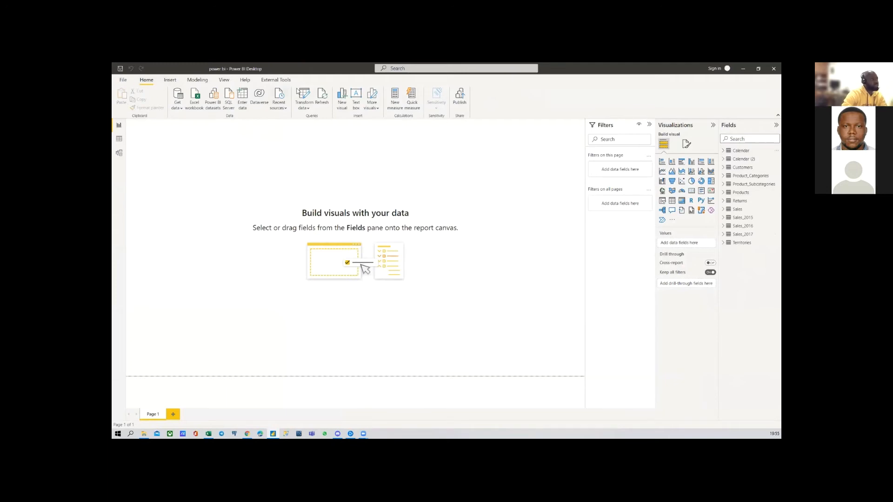
Examine the full list of recent sources, including AdventureWorks_Sales_2017.csv, and close it without connecting
left_click(284, 107)
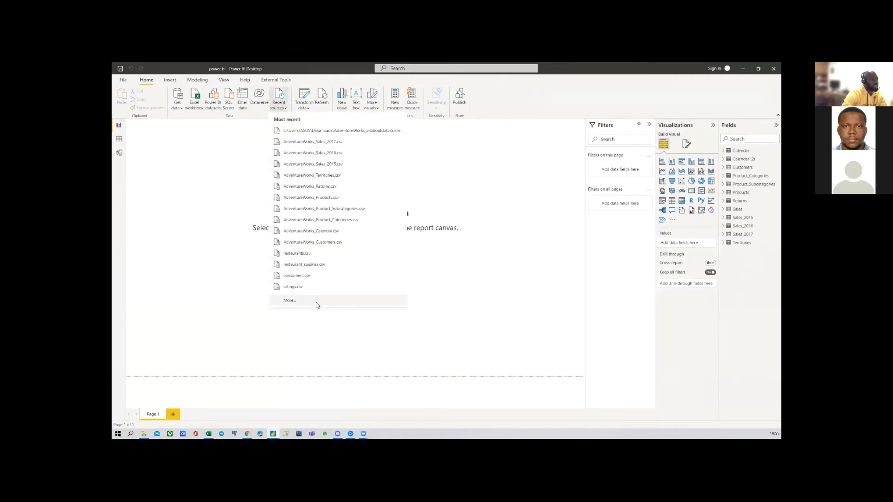
left_click(304, 302)
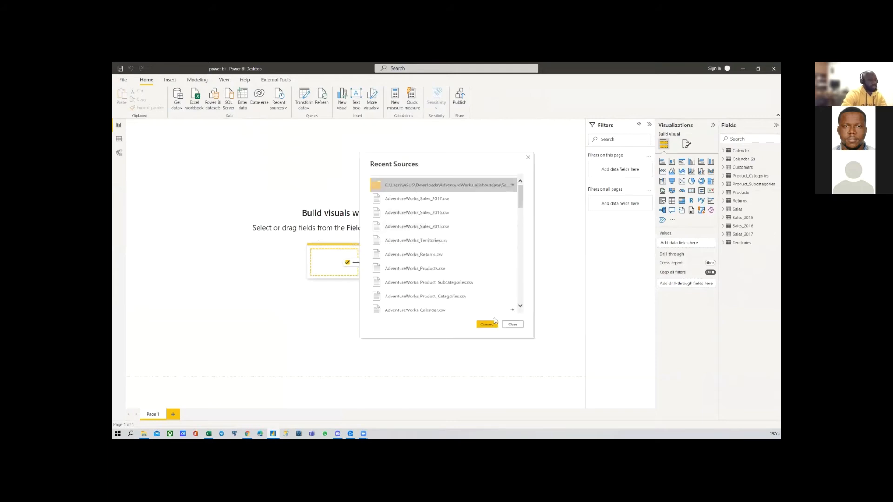
left_click(444, 199)
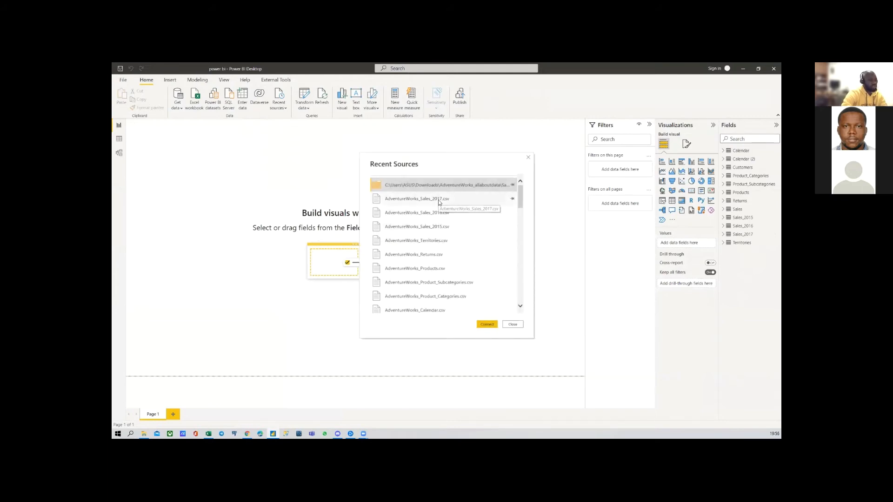
left_click(513, 325)
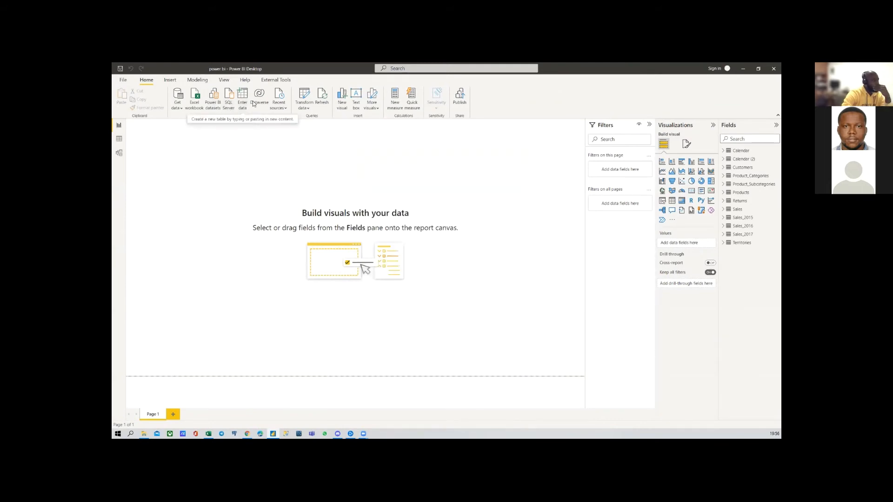
left_click(170, 80)
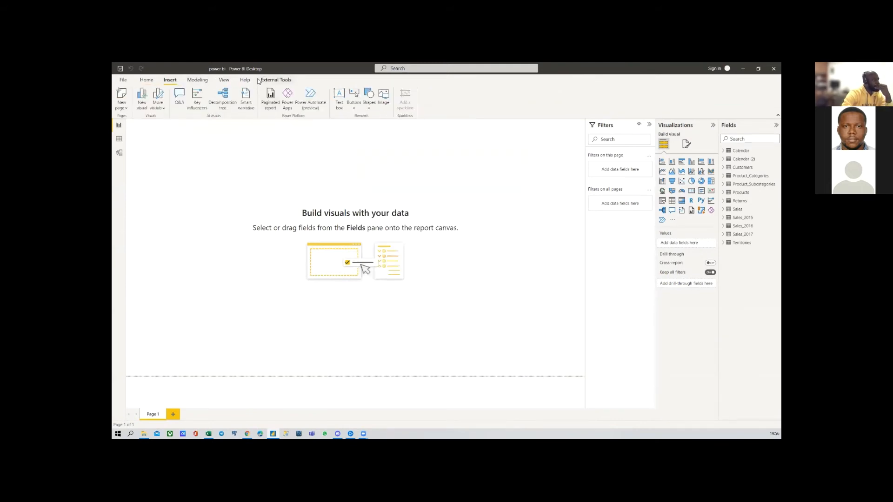
left_click(274, 80)
left_click(197, 80)
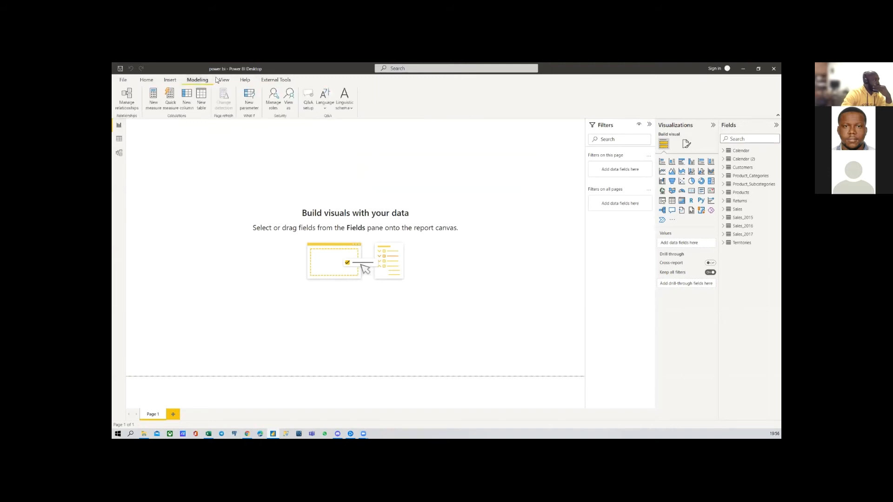
left_click(217, 80)
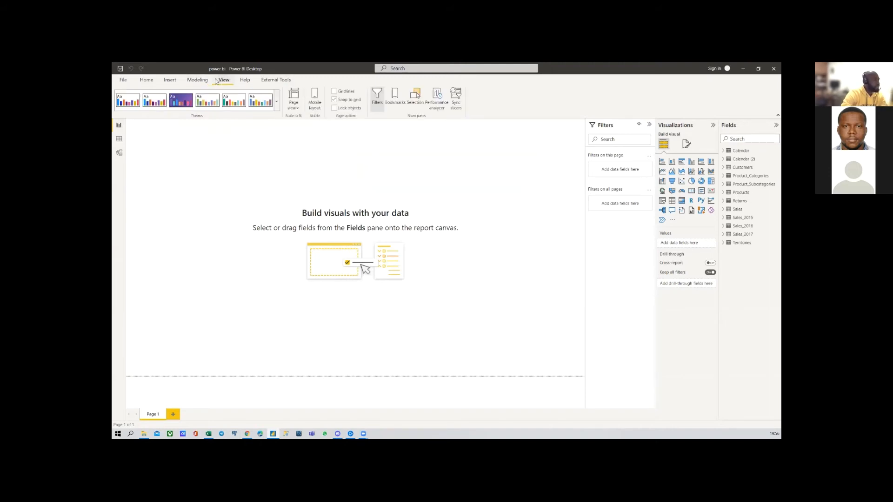
left_click(156, 80)
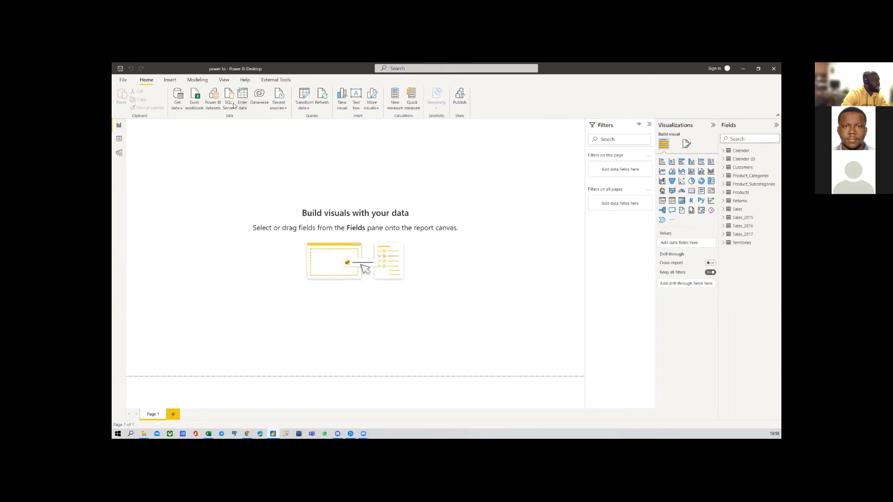
left_click(180, 110)
left_click(300, 131)
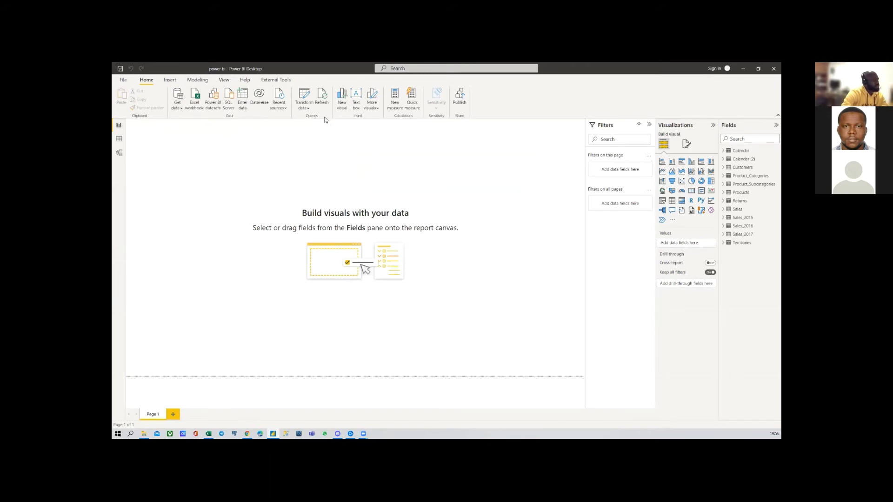
left_click(277, 107)
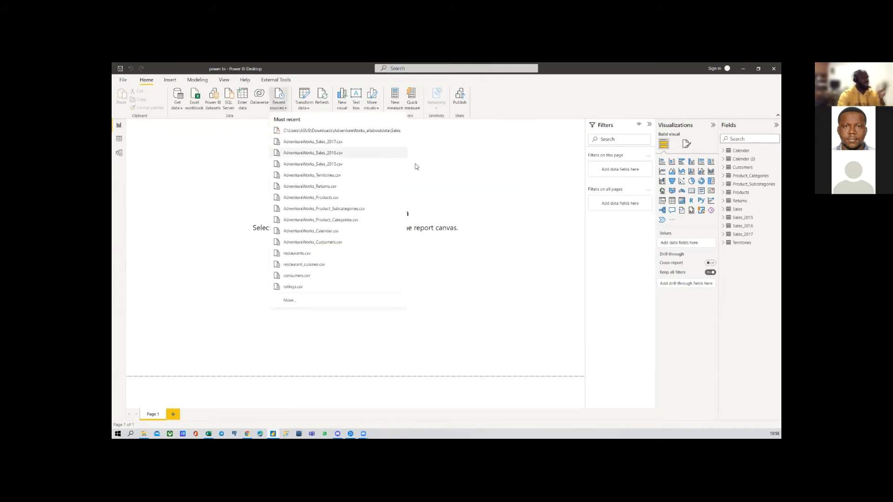
left_click(449, 176)
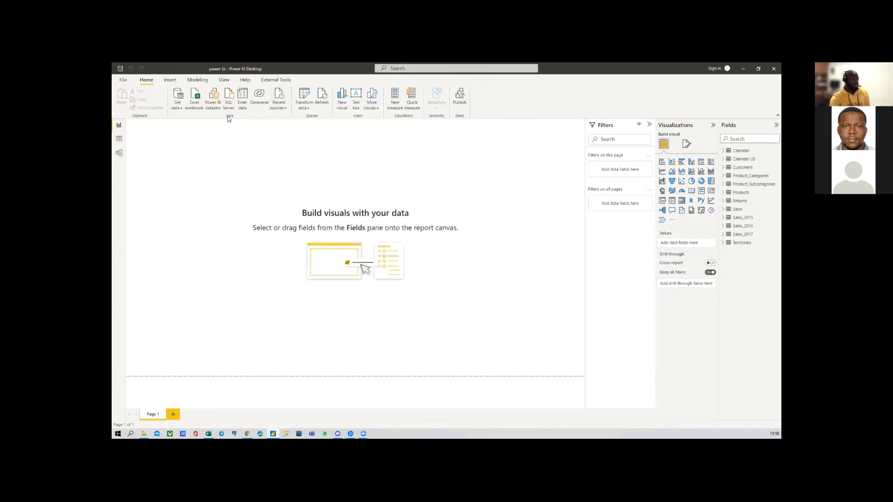
Examine the current file's data source settings directly from the report window, and close them without changing any source
left_click(306, 108)
left_click(359, 129)
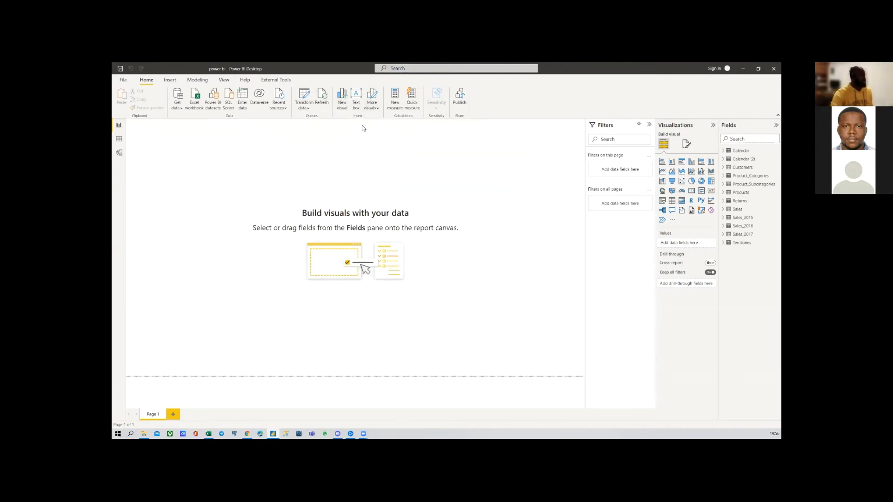
left_click(306, 111)
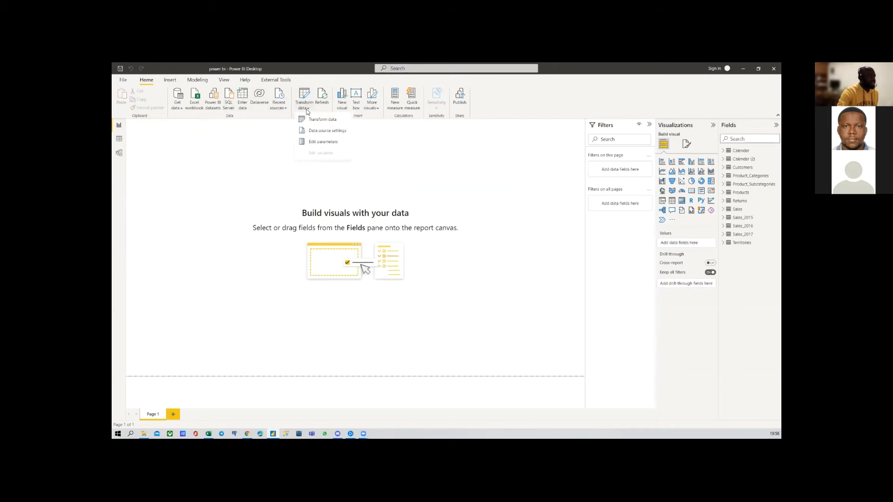
left_click(333, 133)
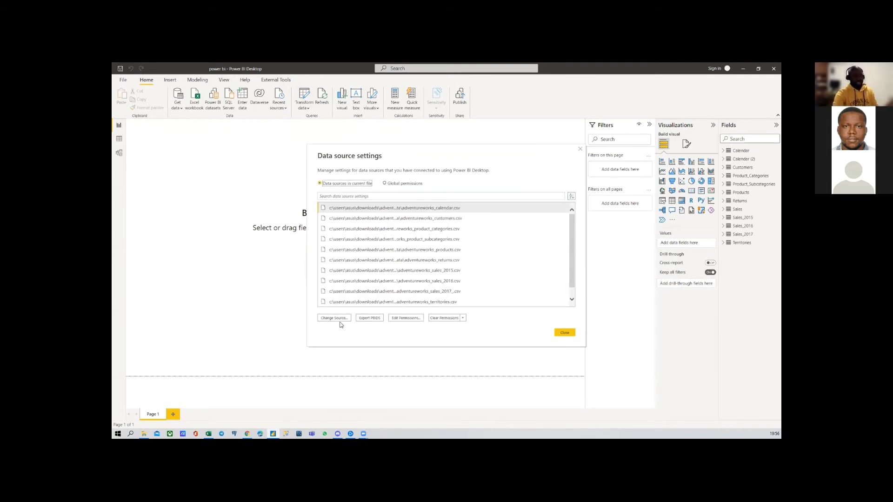
left_click(565, 333)
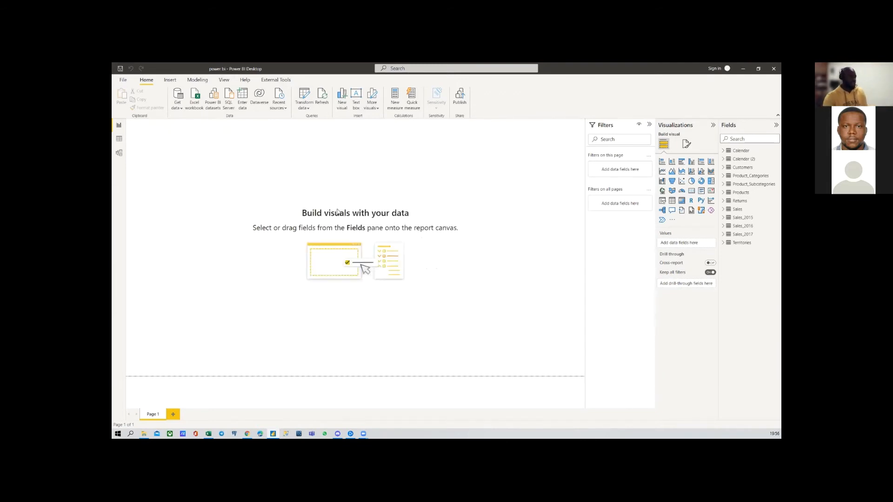
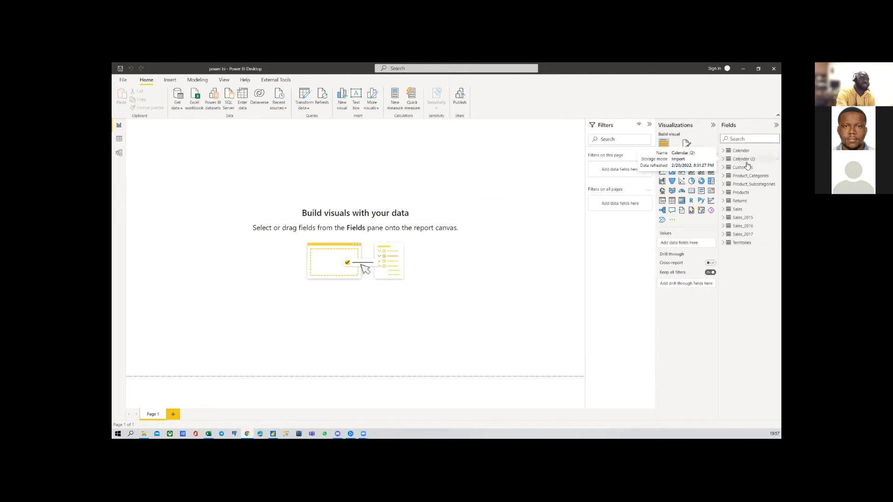
Open the Customers table's query in Power Query Editor and delete the Sales query, leaving the Helper Queries group in place
right_click(741, 170)
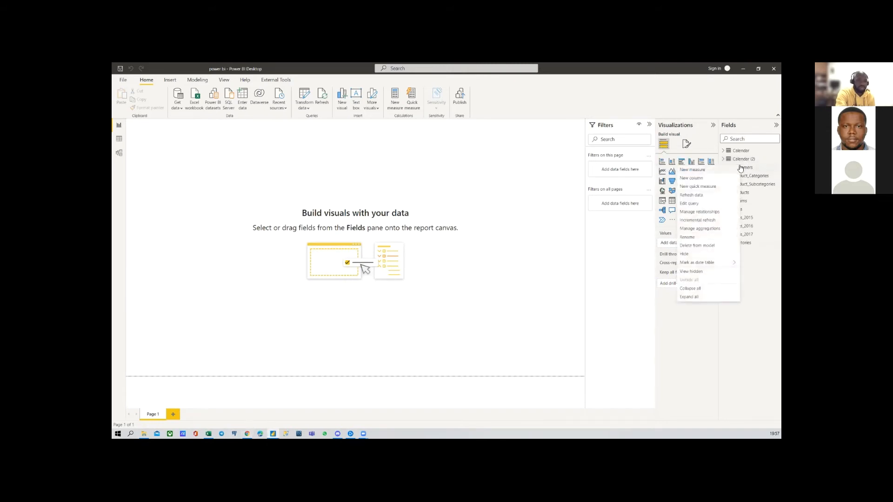
left_click(693, 205)
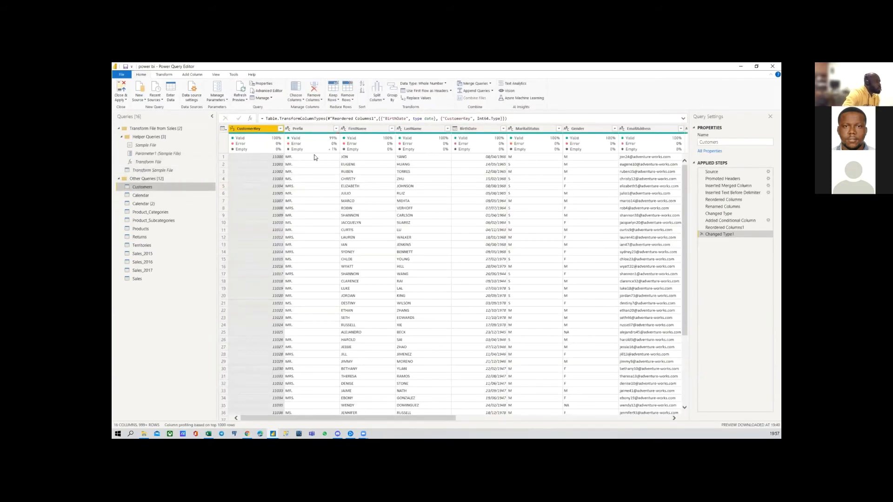
left_click(138, 281)
right_click(144, 279)
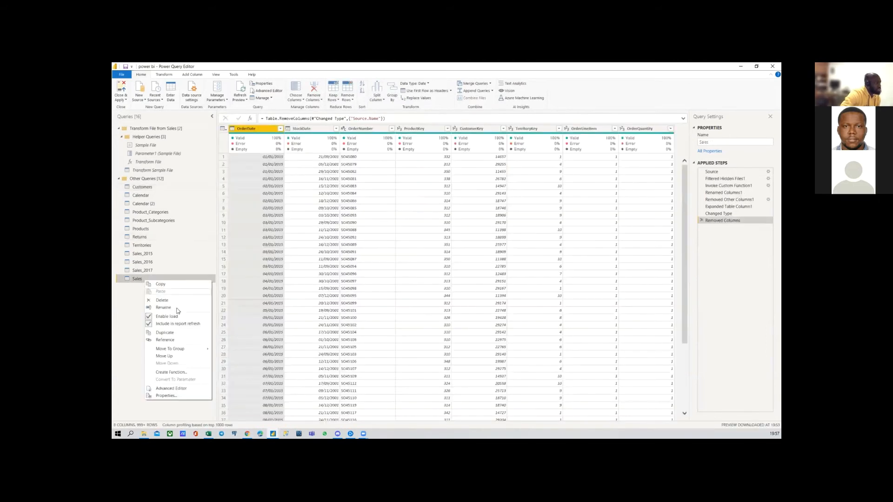
left_click(162, 303)
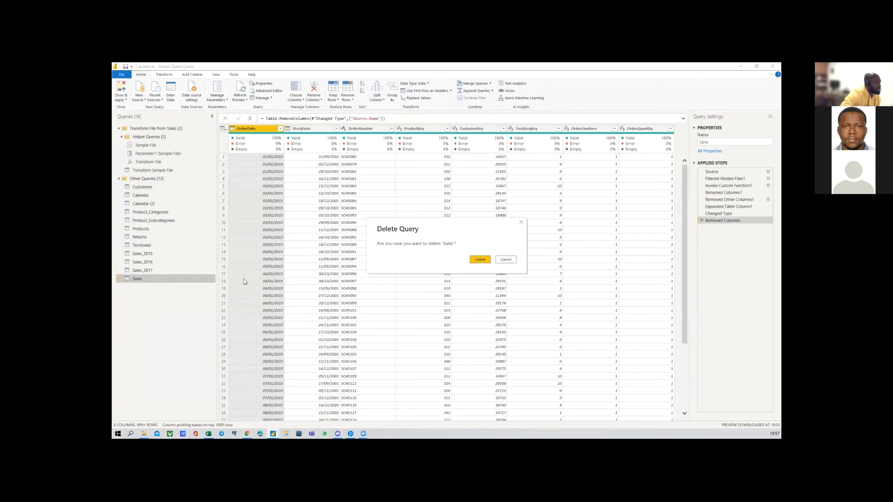
left_click(480, 260)
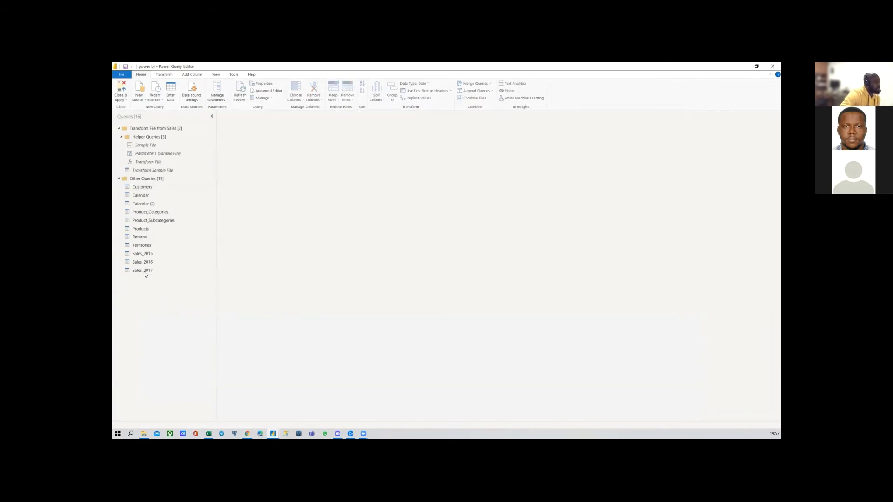
right_click(149, 138)
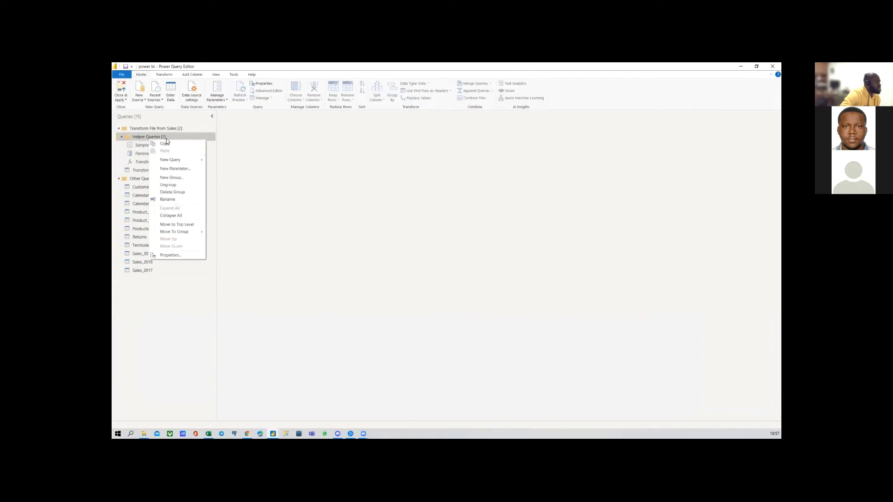
left_click(115, 161)
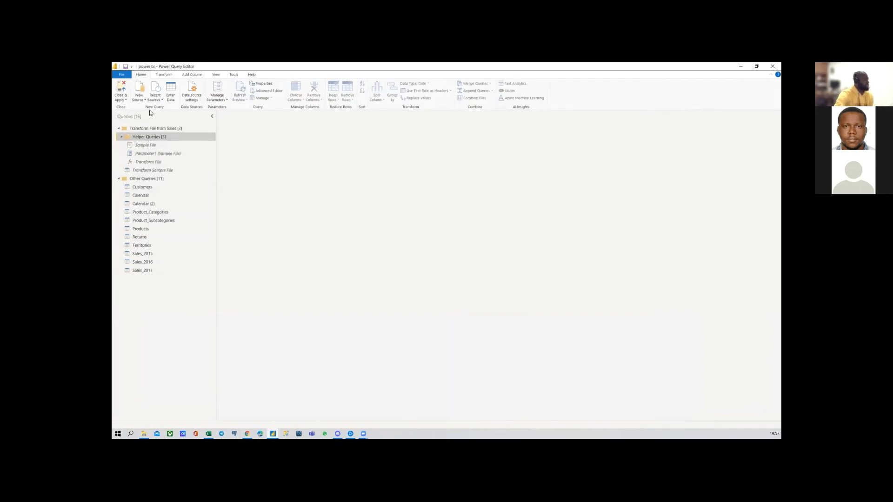
Open the Customers query and select its EmailAddress column
left_click(142, 187)
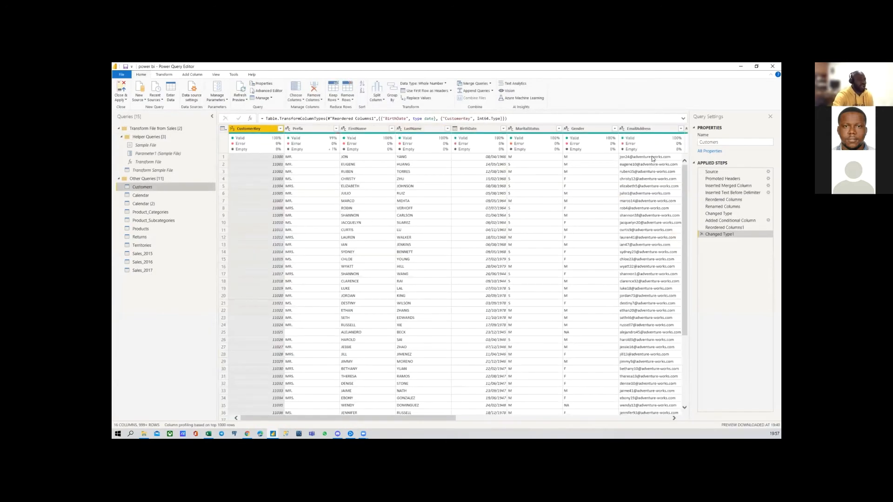
left_click_drag(423, 418, 500, 418)
left_click(489, 129)
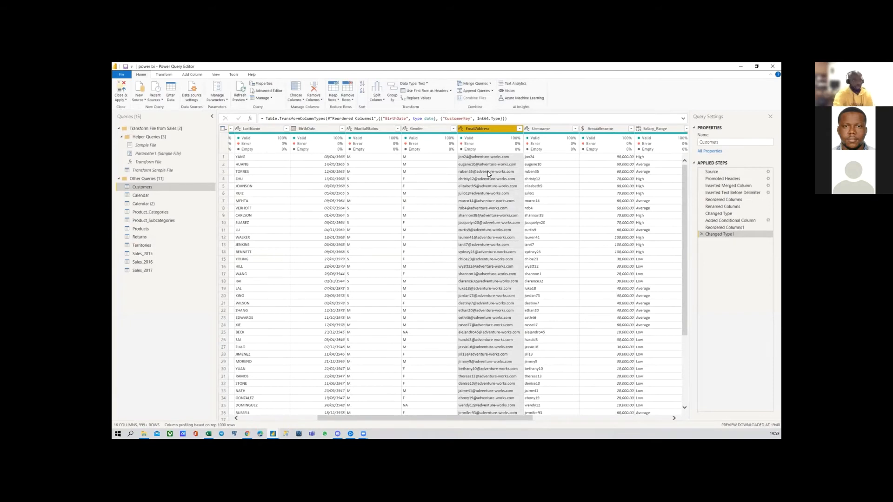
Try a column from examples based only on the EmailAddress selection, entering the first customer's username as the example, and review the suggested values
left_click(196, 78)
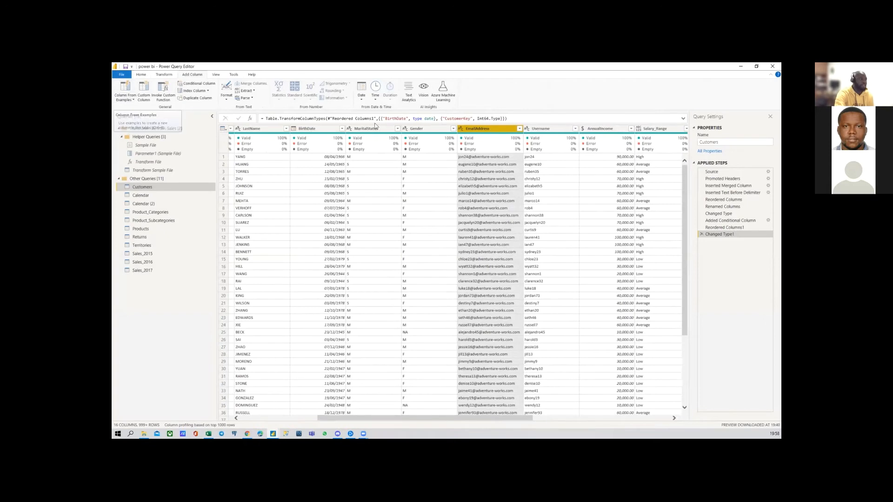
mouse_move(506, 152)
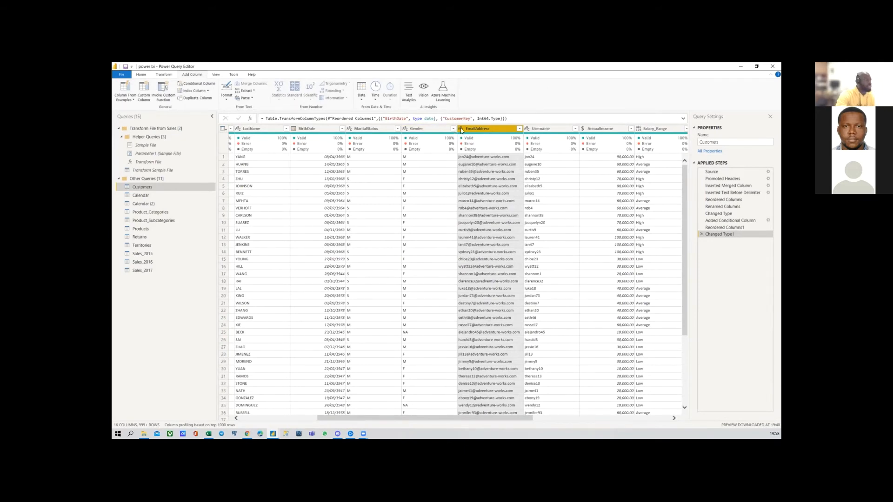
left_click(126, 100)
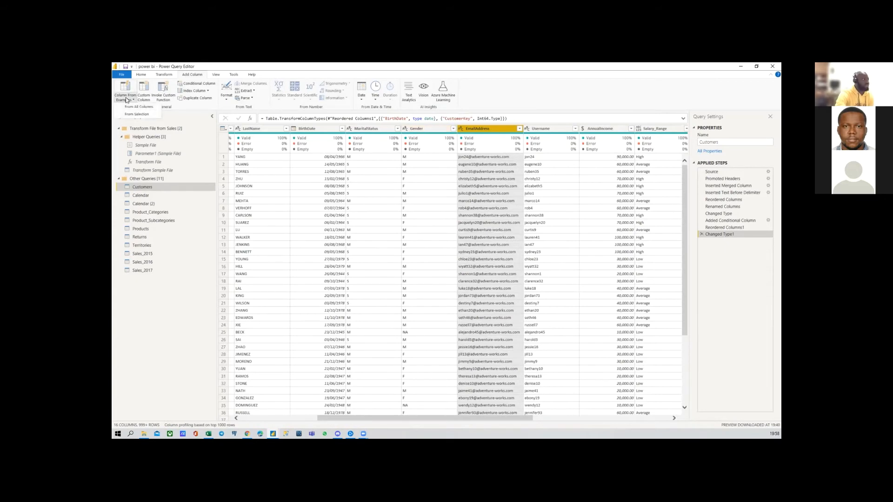
left_click(126, 99)
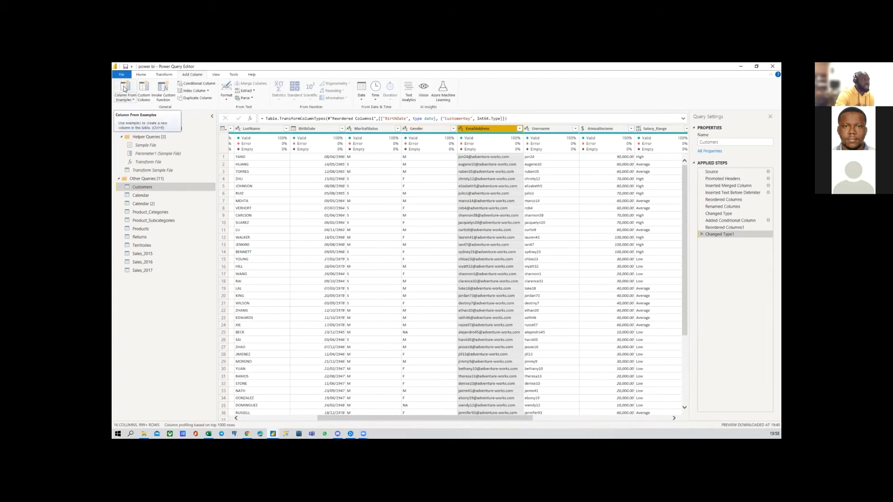
left_click(130, 101)
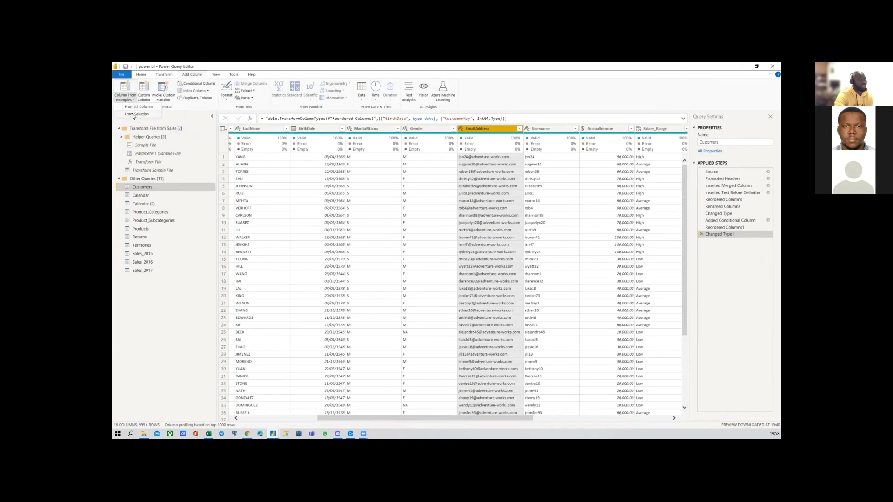
left_click(135, 114)
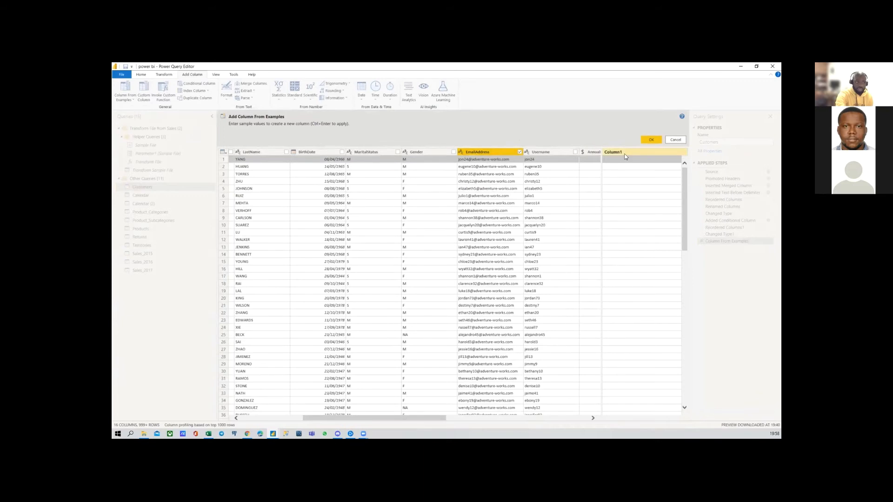
left_click(612, 160)
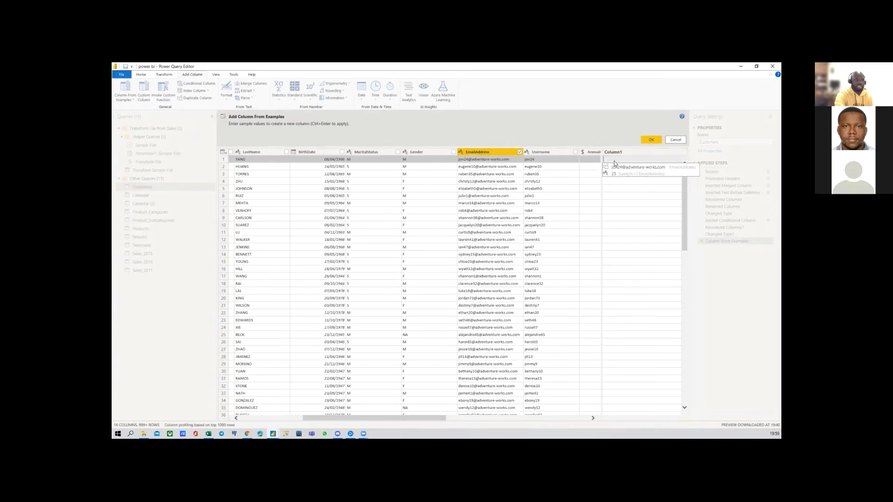
type("jon24")
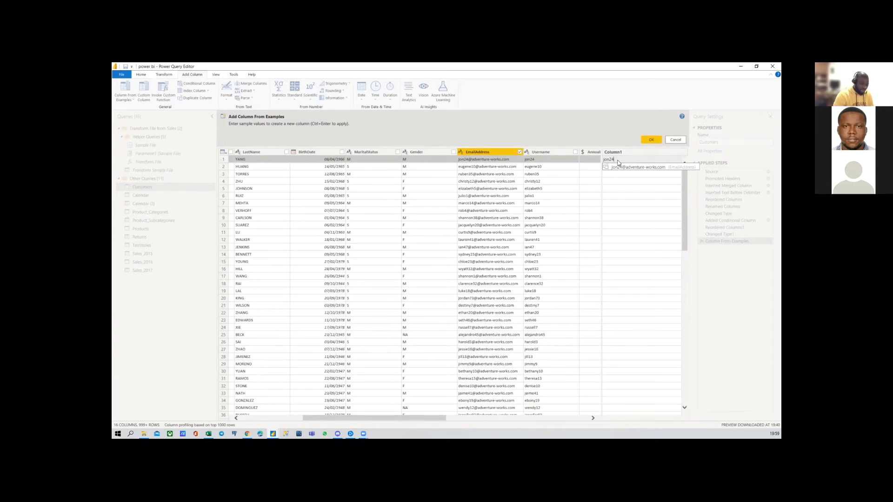
key("Return")
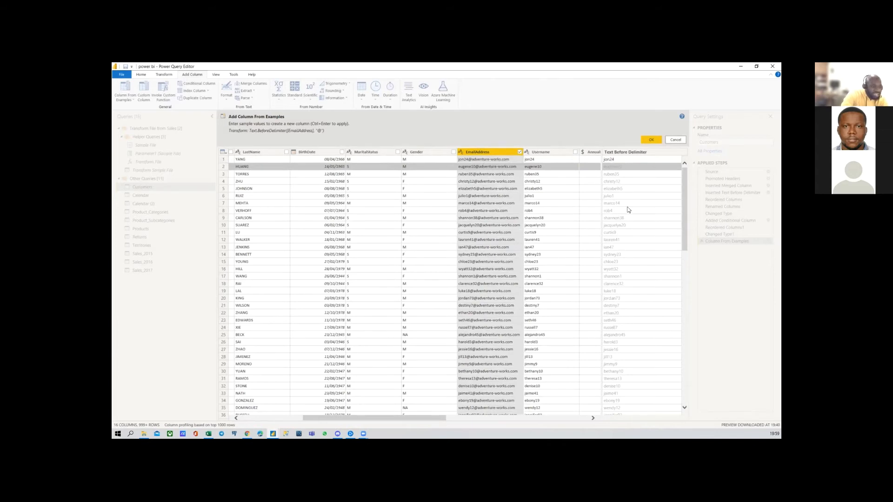
scroll(632, 241, "down", 5)
scroll(630, 262, "up", 5)
Open the example column's header name for editing, leave it unchanged, and cancel adding the column from examples
double_click(625, 153)
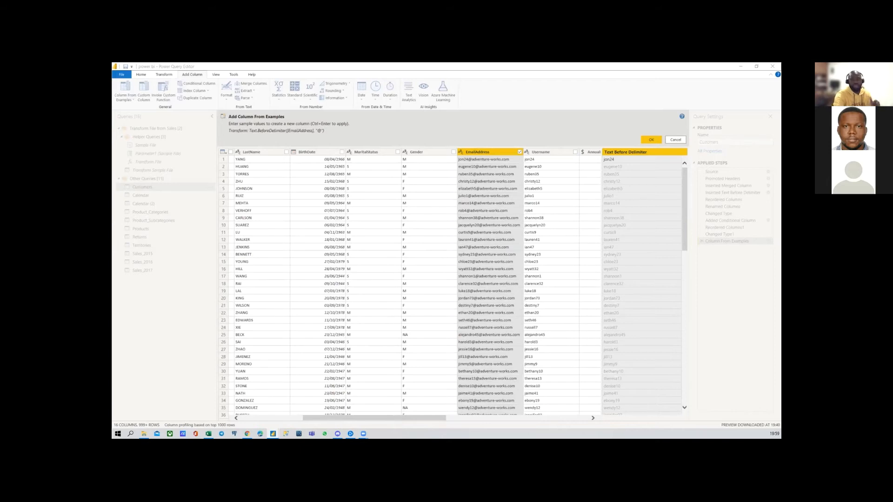
left_click(637, 154)
double_click(637, 154)
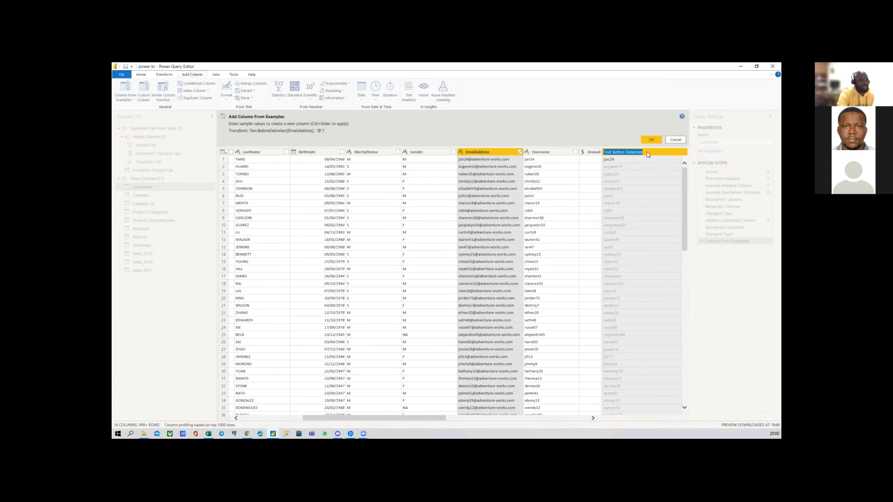
left_click(379, 130)
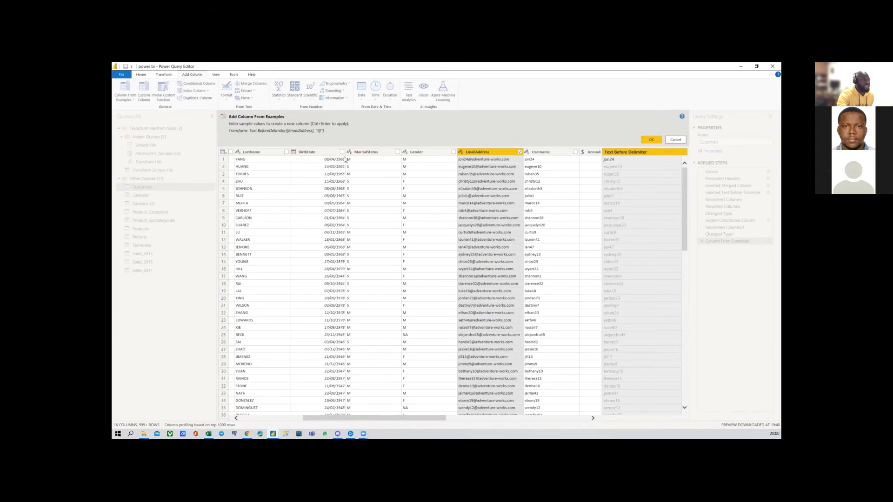
left_click(675, 140)
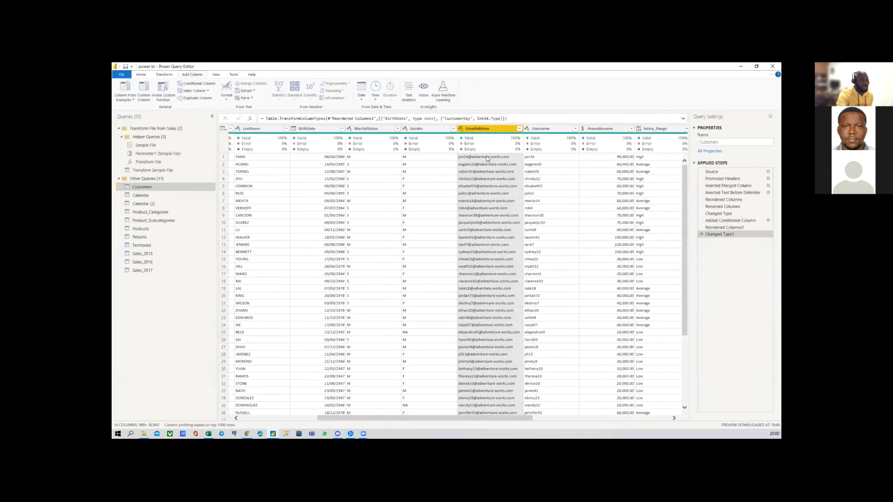
Try a column from examples based only on the BirthDate column, entering the first row's birth year as the example
left_click(328, 131)
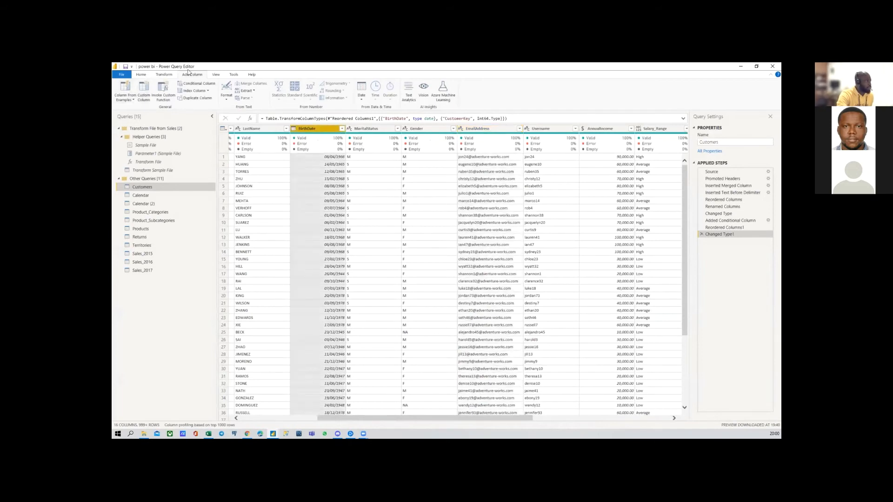
left_click(164, 75)
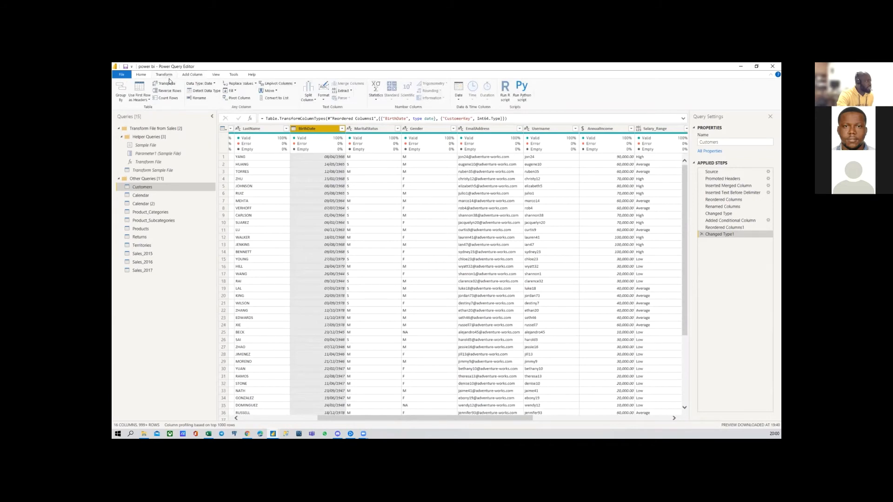
left_click(194, 74)
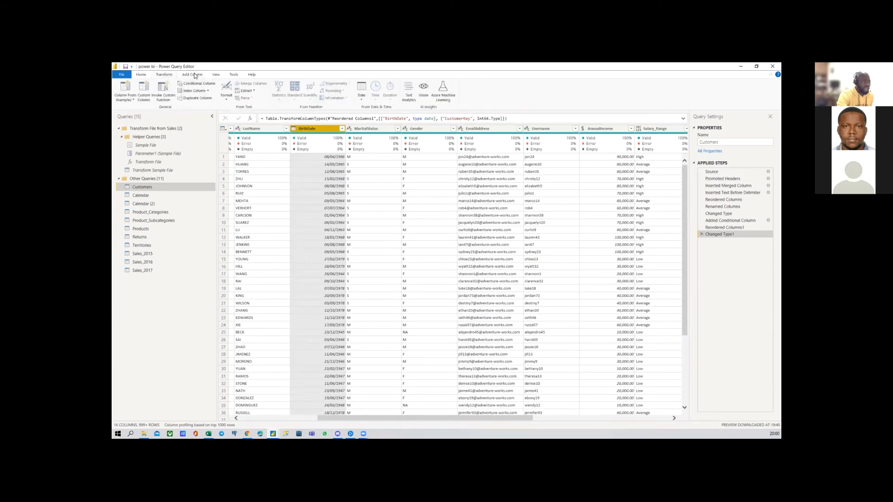
left_click(132, 102)
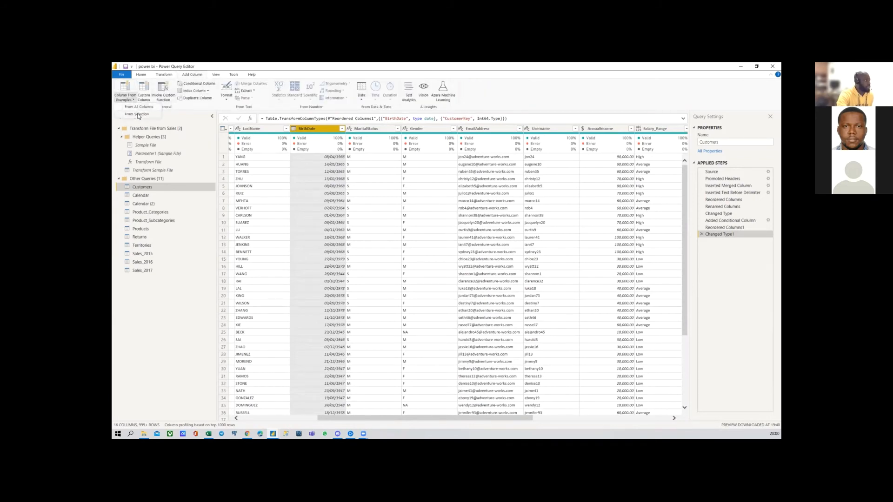
left_click(138, 115)
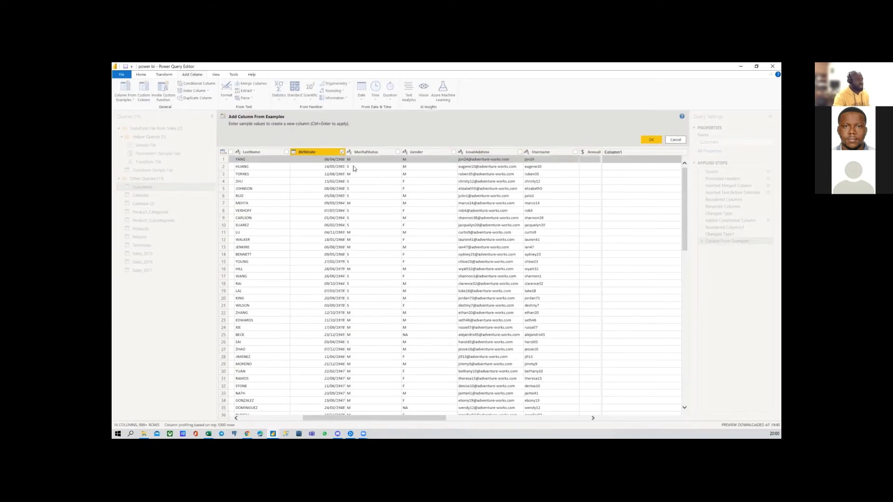
left_click(631, 161)
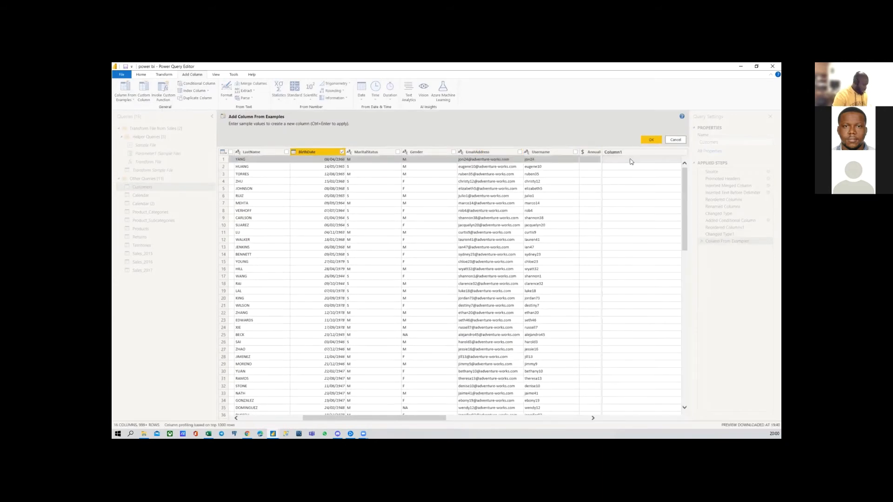
type("19")
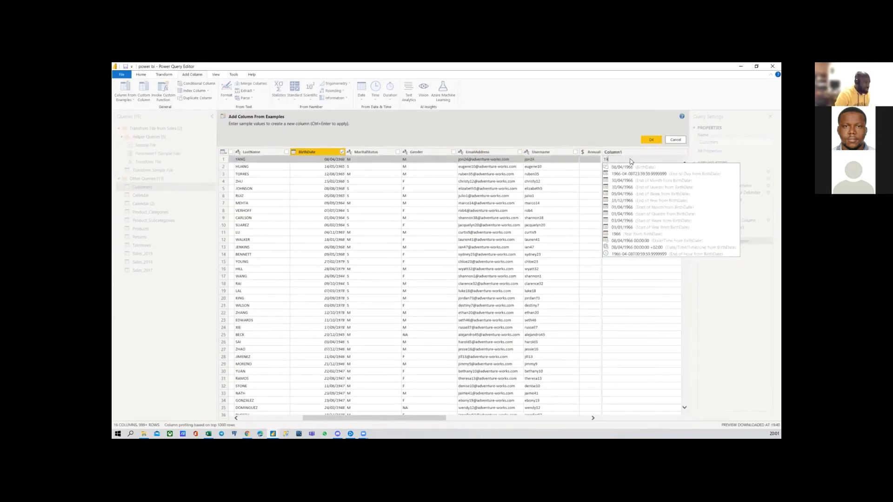
type("66")
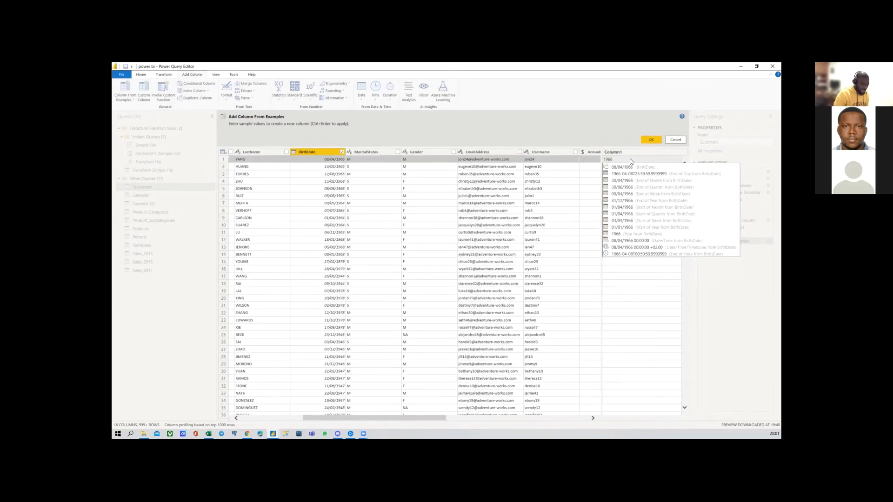
key("Return")
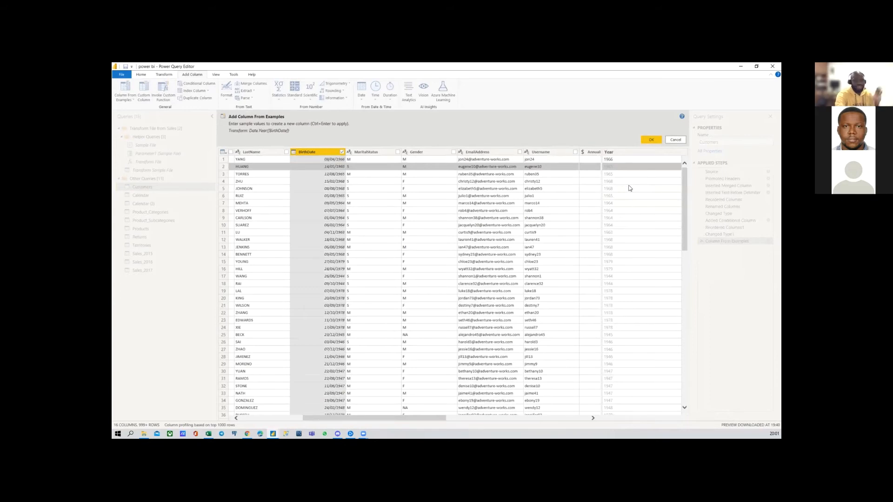
Replace the first row's example value with the mismatching year 1967
left_click(617, 161)
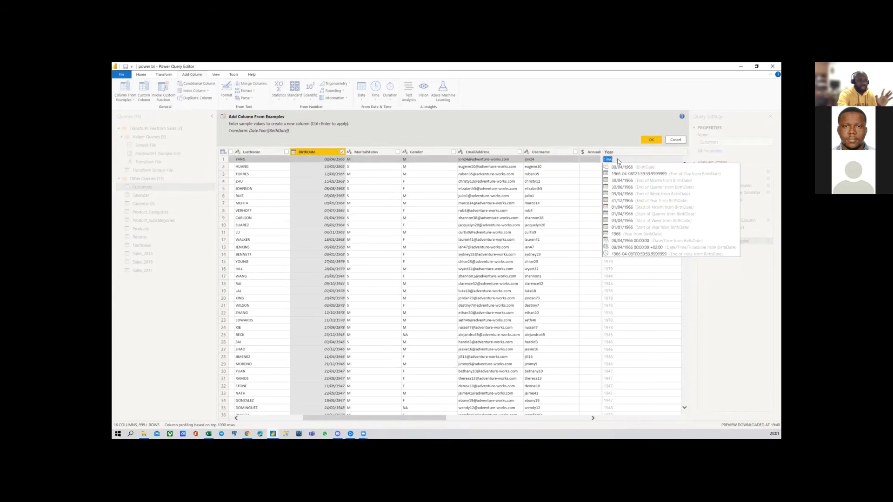
left_click(618, 161)
double_click(618, 161)
left_click(618, 162)
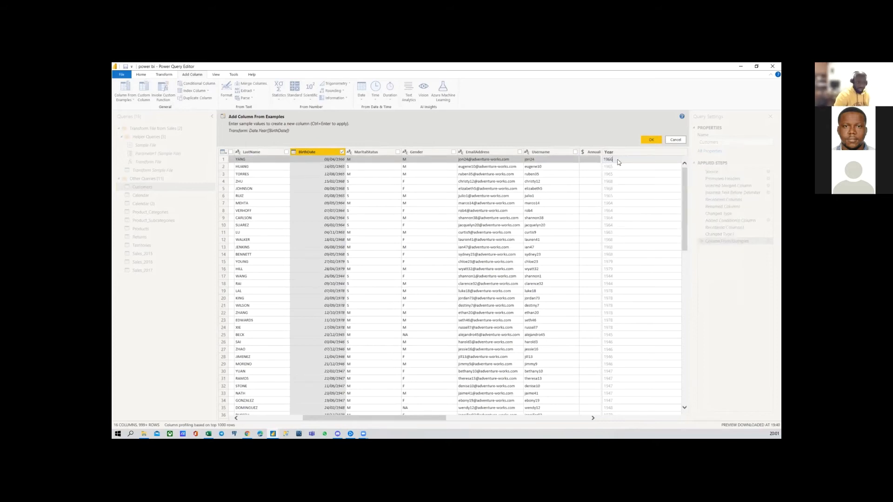
key("BackSpace")
type("7")
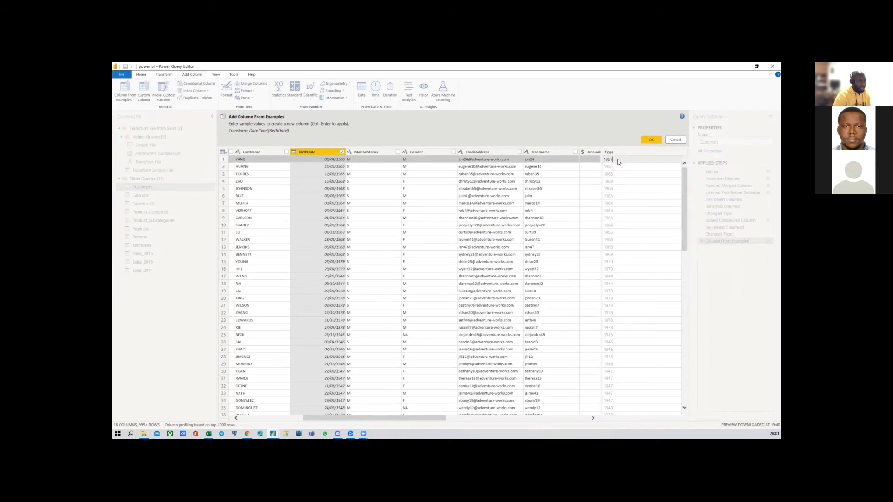
key("Return")
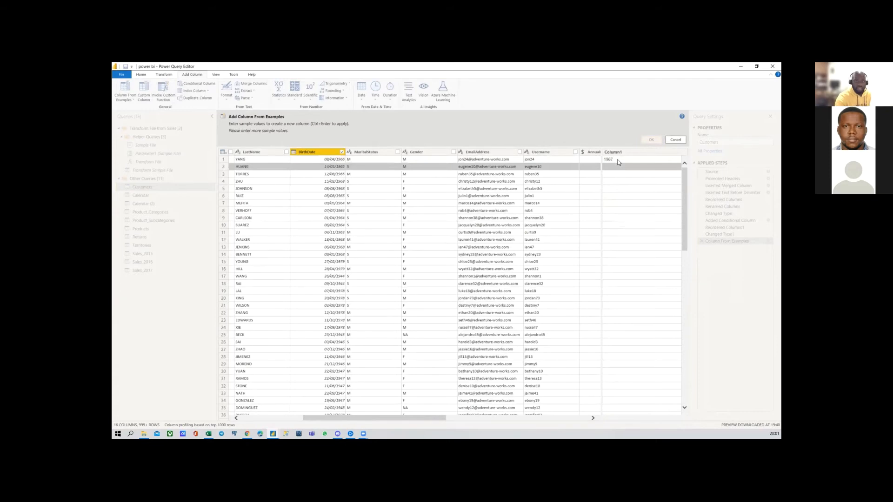
Enter 1966 as the example for the second and third rows, dismiss the dialog, and cancel adding the column
left_click(609, 167)
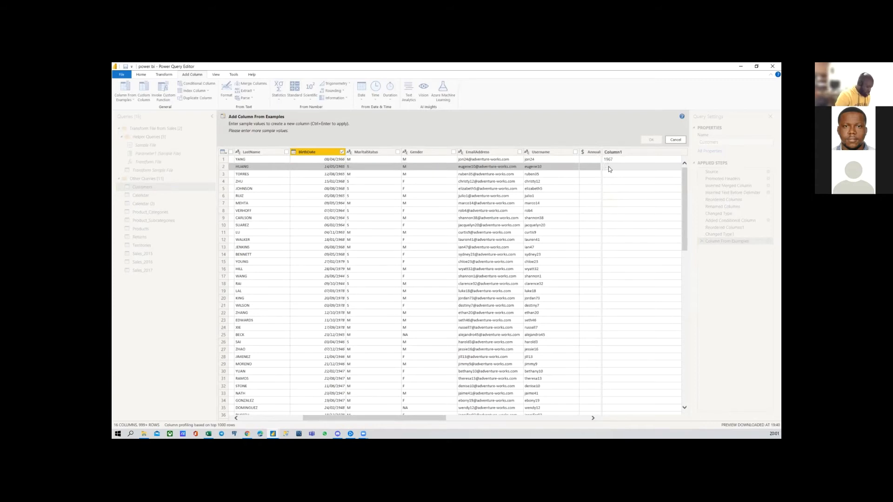
type("1965")
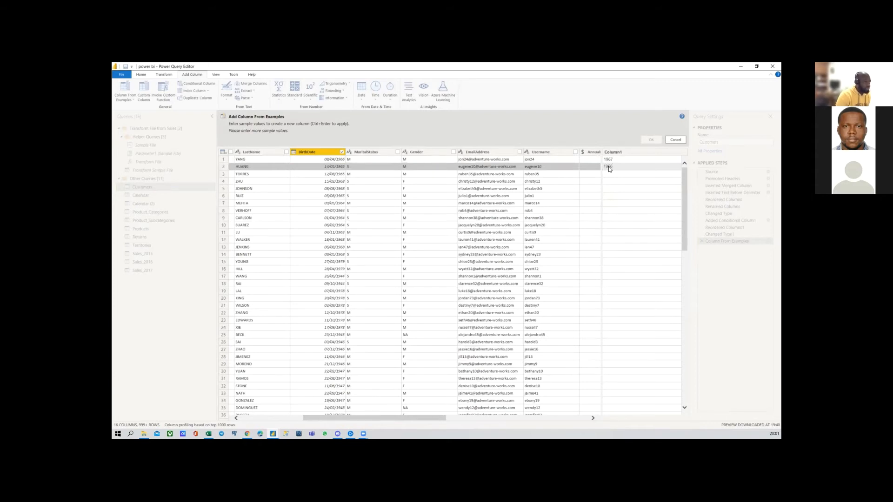
key("Return")
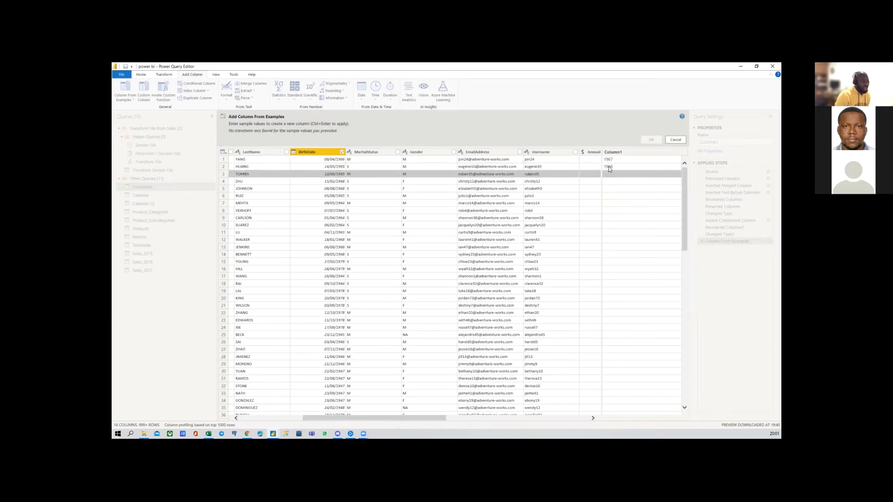
type("1")
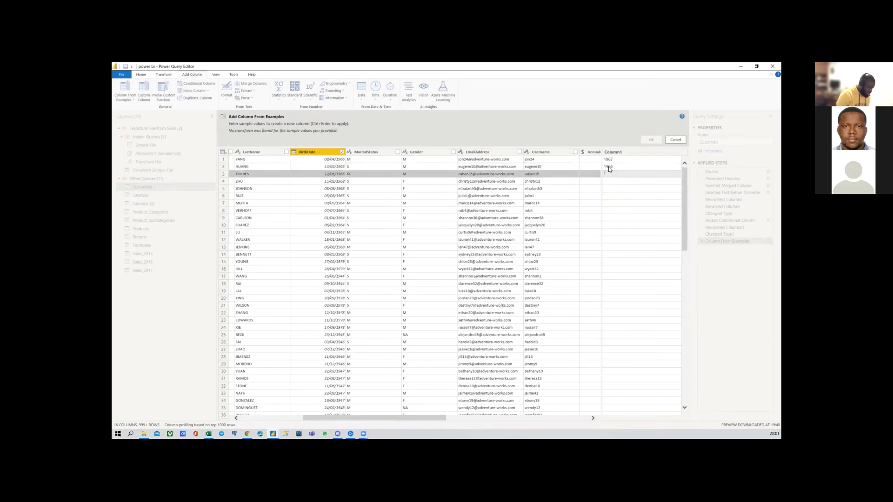
type("966")
key("Return")
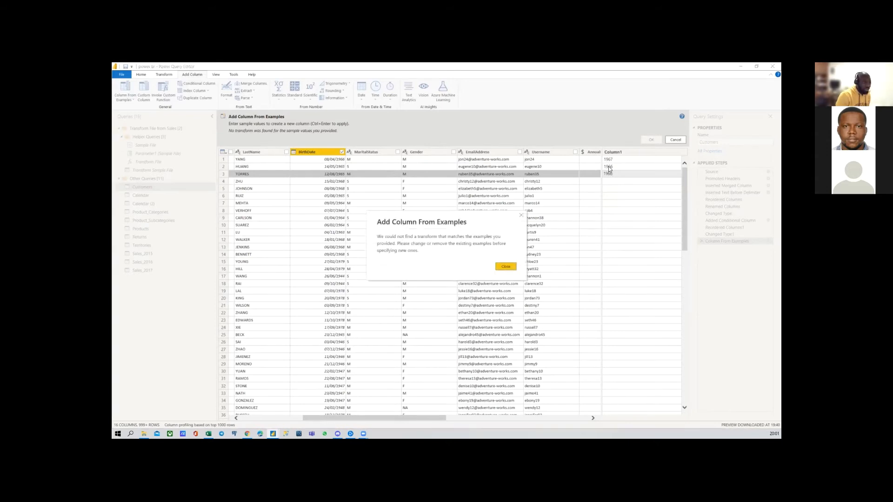
left_click(513, 269)
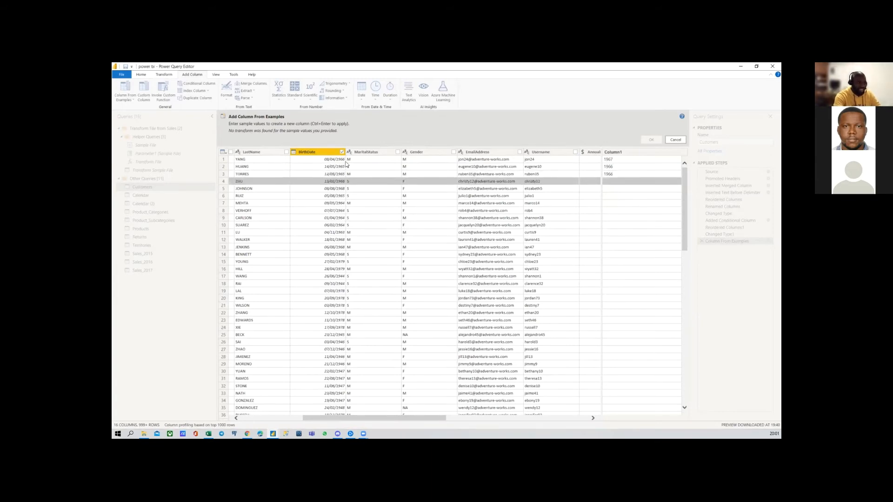
left_click(672, 141)
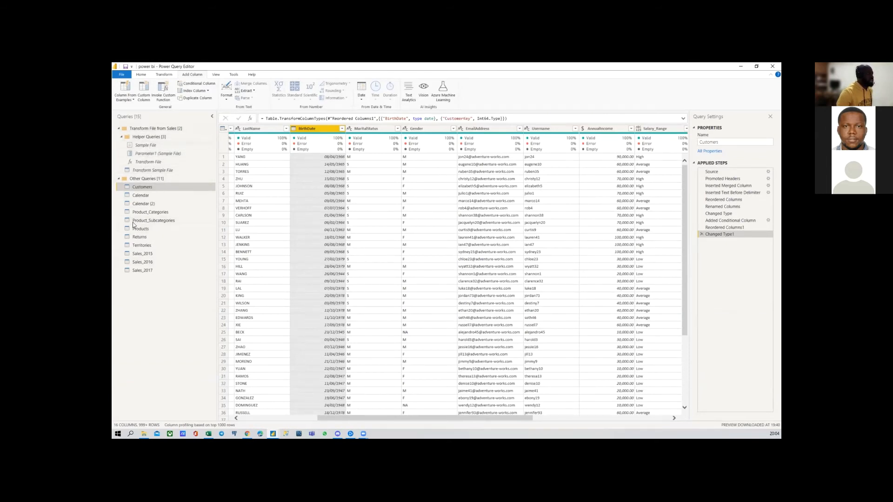
Close the query editor and apply the pending query changes to the report
left_click(140, 75)
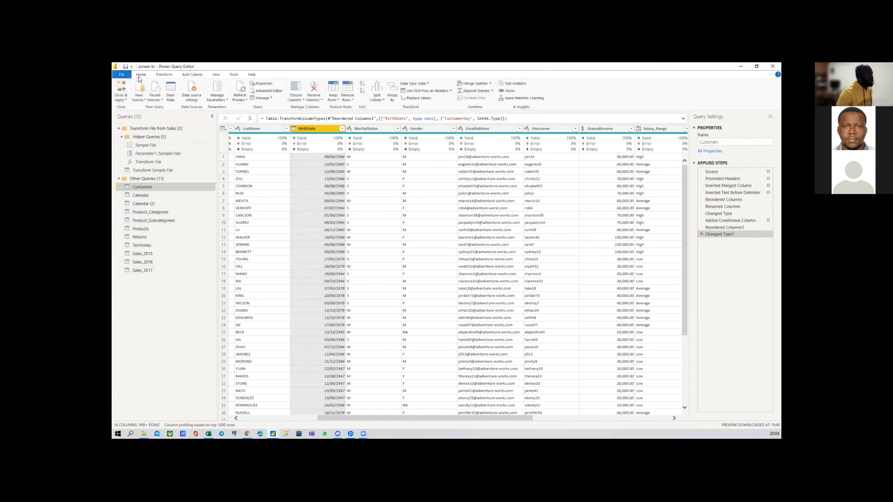
left_click(125, 100)
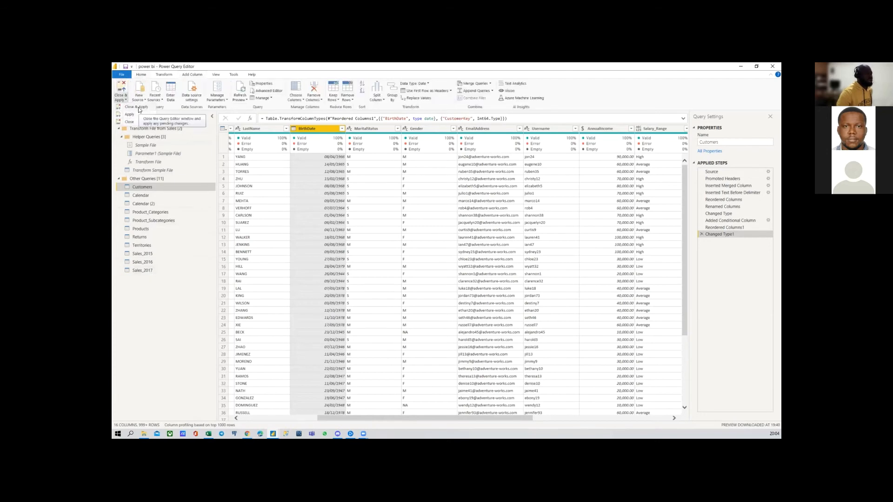
left_click(138, 107)
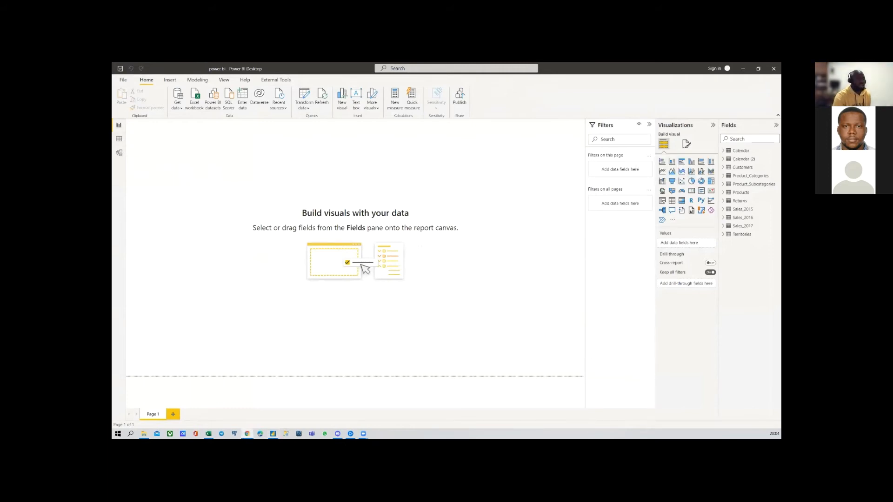
Switch to Chrome to view the outline slide of the POWER BI STUDY SESSION deck, and minimize the browser
left_click(247, 434)
left_click(406, 111)
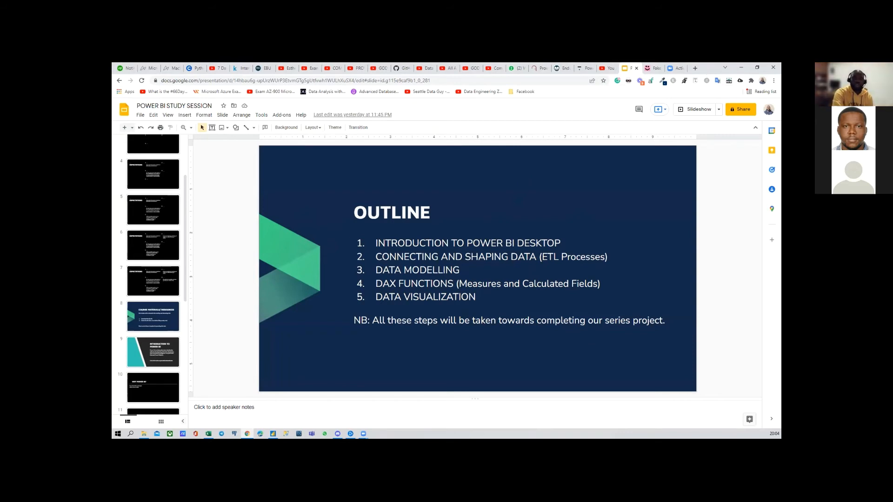
left_click(741, 68)
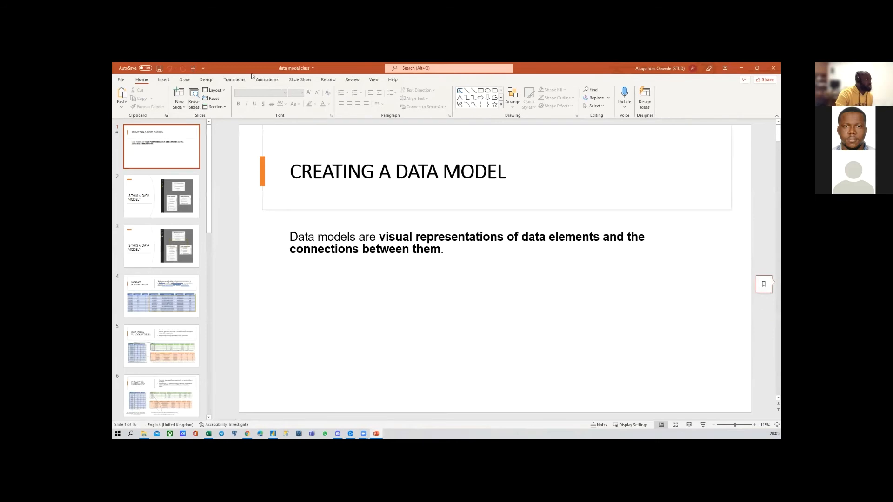
Switch to PowerPoint and present the data model class slides from the beginning
left_click(306, 81)
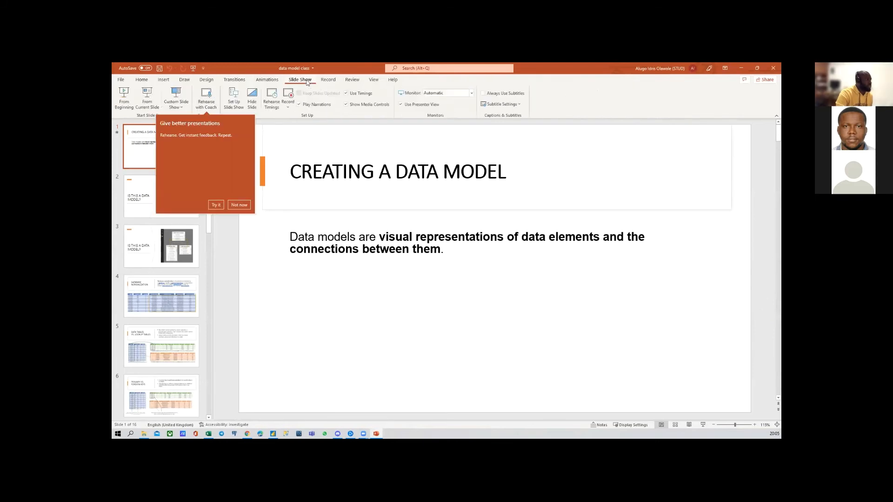
left_click(123, 100)
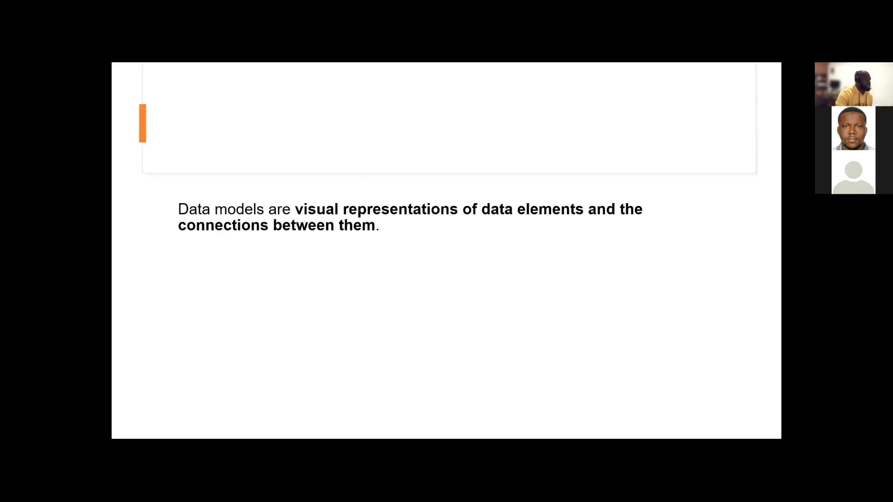
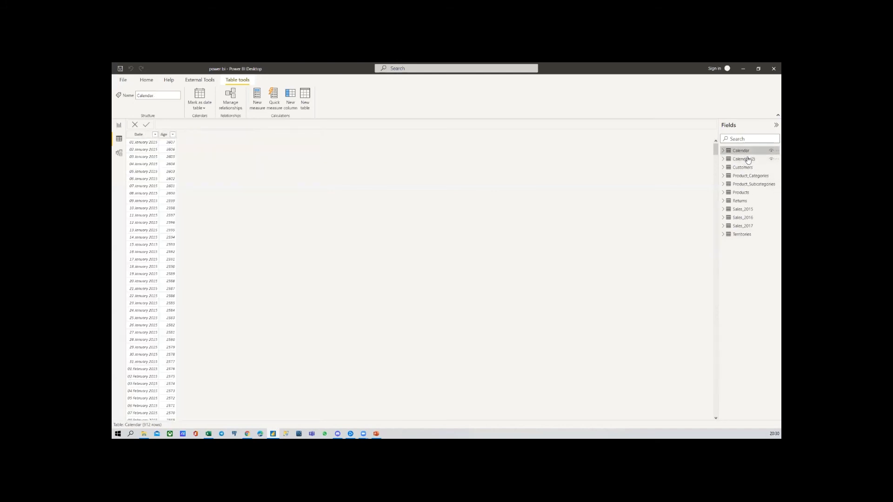
Switch to Power BI Desktop's data view and examine the Date column of the Calendar (2) table, collapsing its field list
left_click(746, 160)
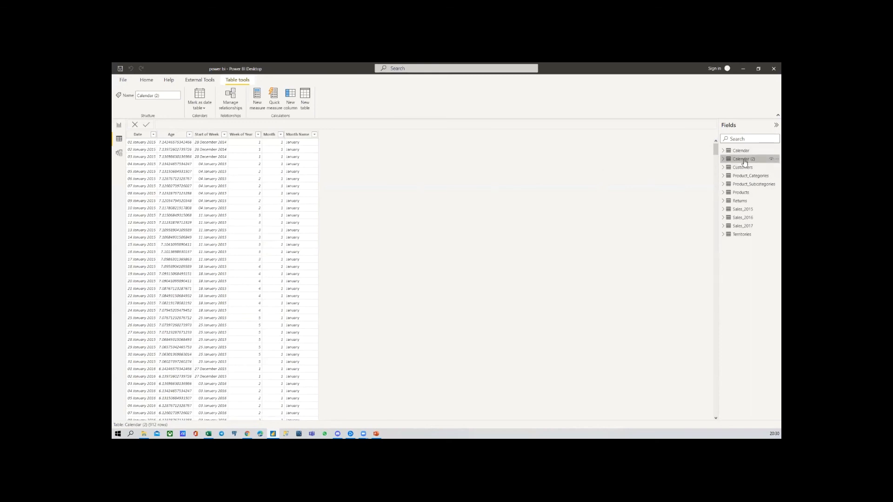
mouse_move(742, 163)
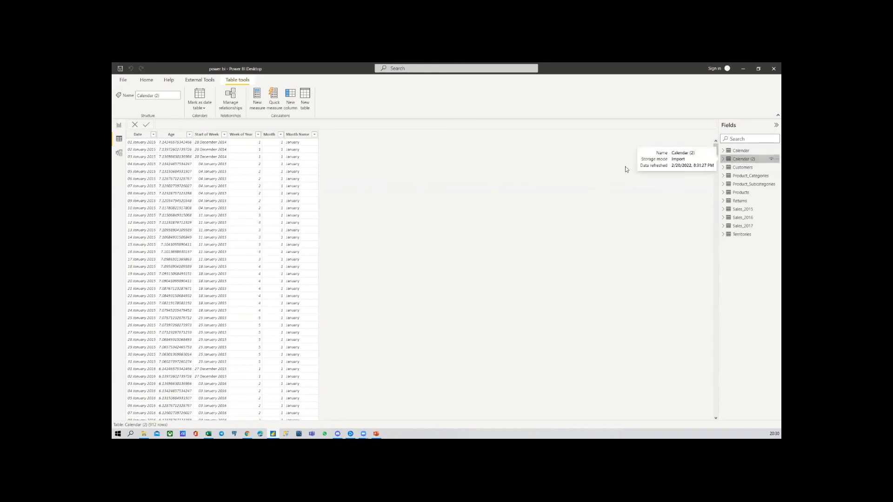
left_click(144, 135)
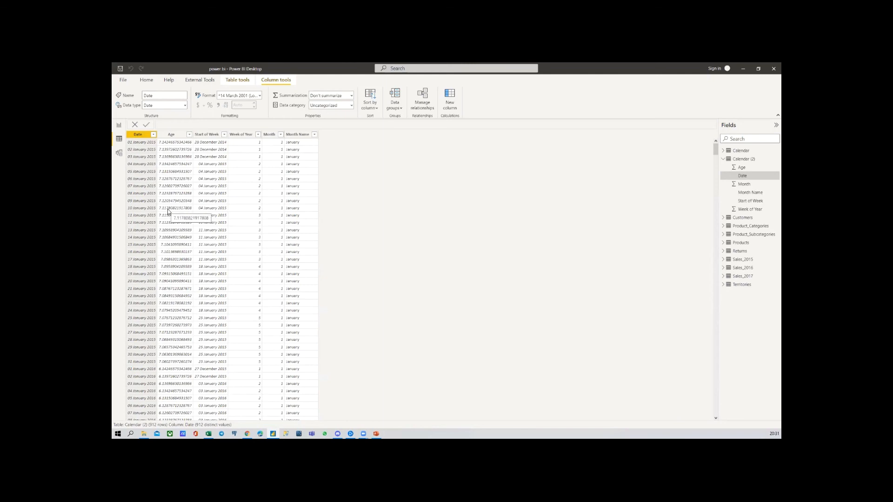
left_click(723, 159)
Examine the Gender and CustomerKey columns of the Customers table, and collapse its field list
left_click(742, 167)
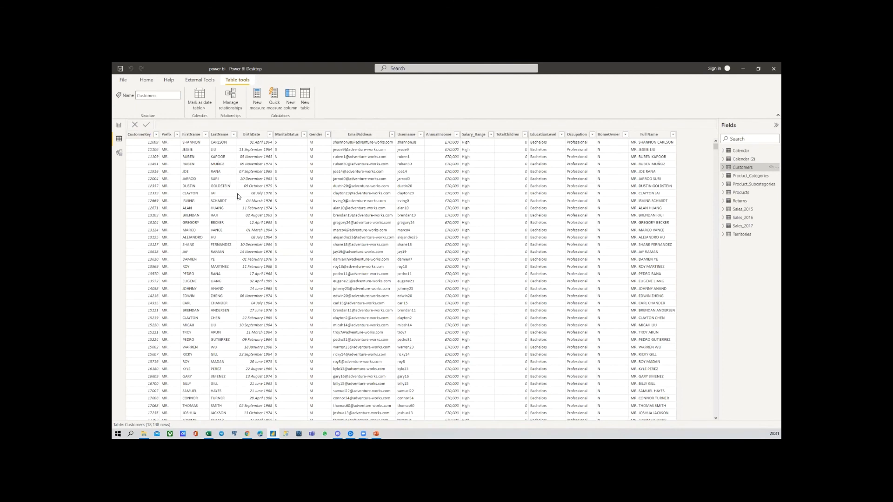
left_click(315, 135)
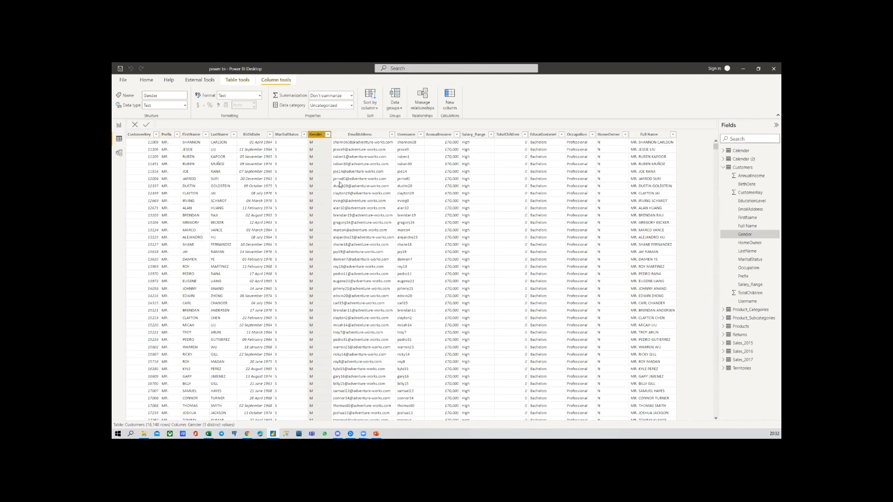
left_click(142, 135)
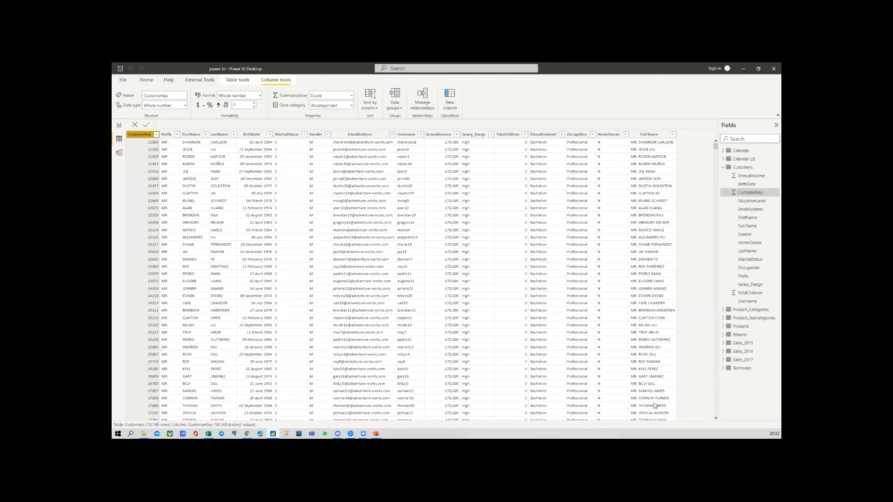
left_click(723, 167)
Inspect the key columns ProductCategoryKey in Product_Categories and ProductSubcategoryKey in Product_Subcategories, and collapse both field lists
left_click(747, 177)
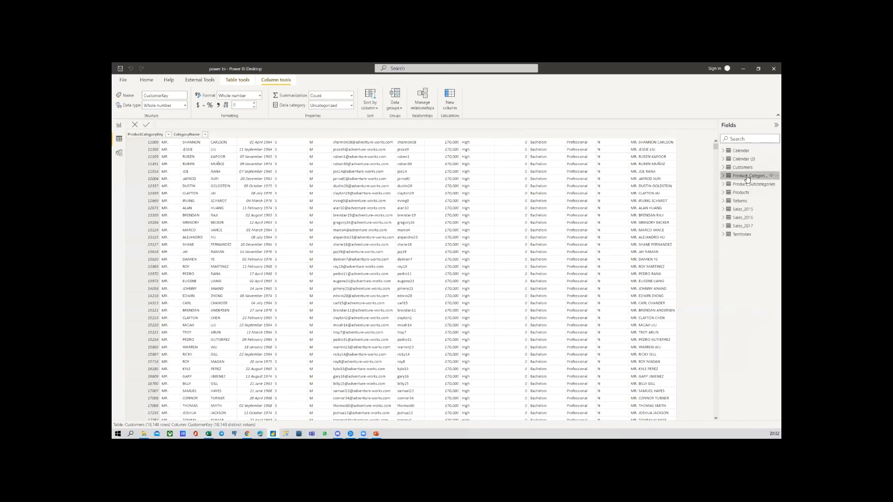
left_click(149, 135)
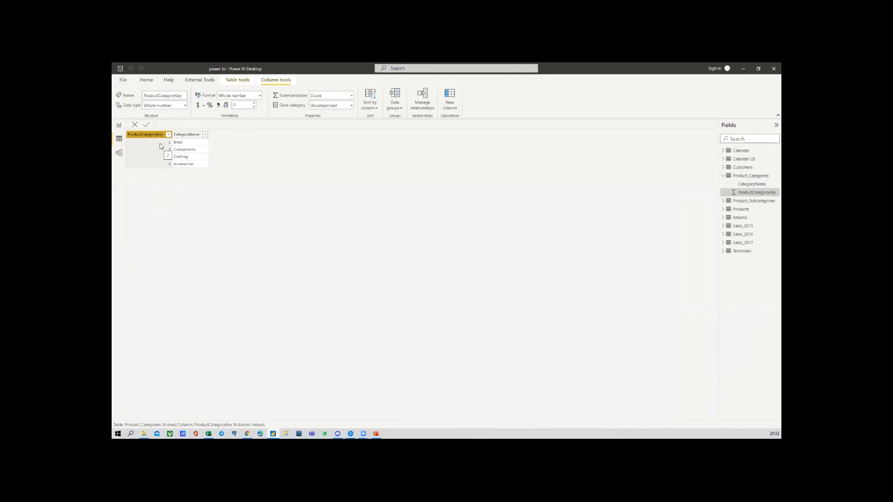
left_click(753, 200)
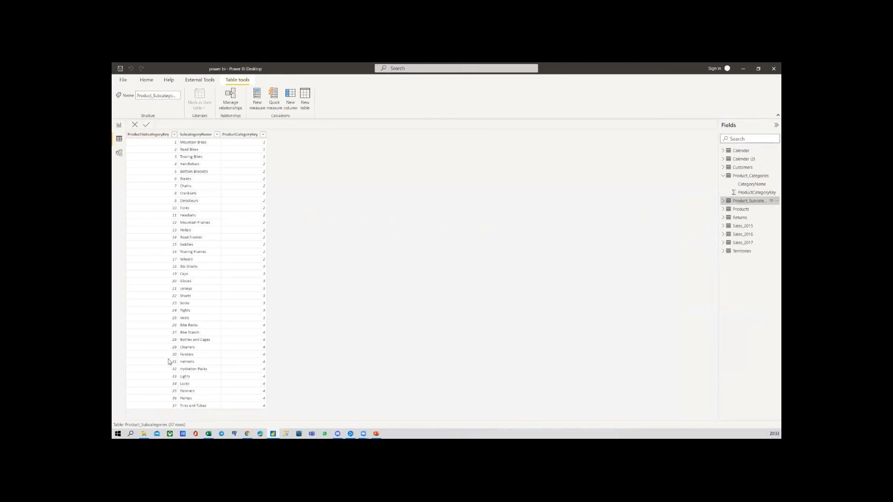
left_click(160, 136)
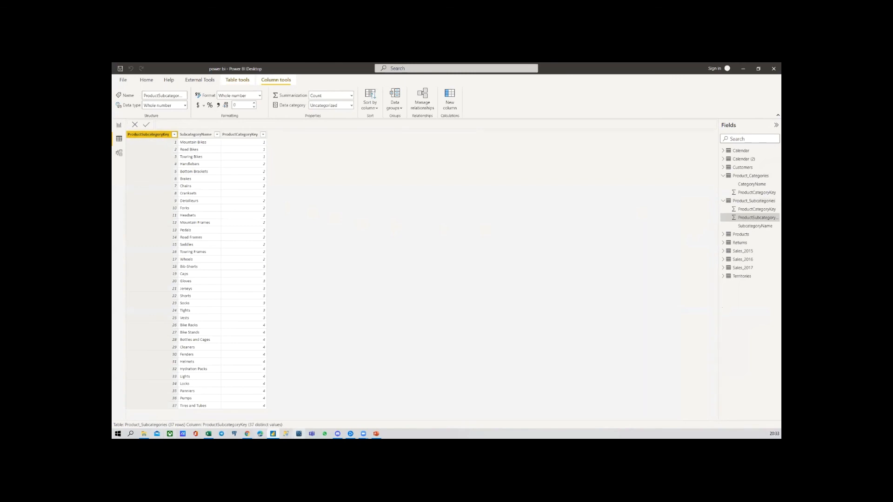
left_click(724, 176)
left_click(725, 185)
Look through the ProductKey column of the Products table, and collapse its field list
left_click(740, 192)
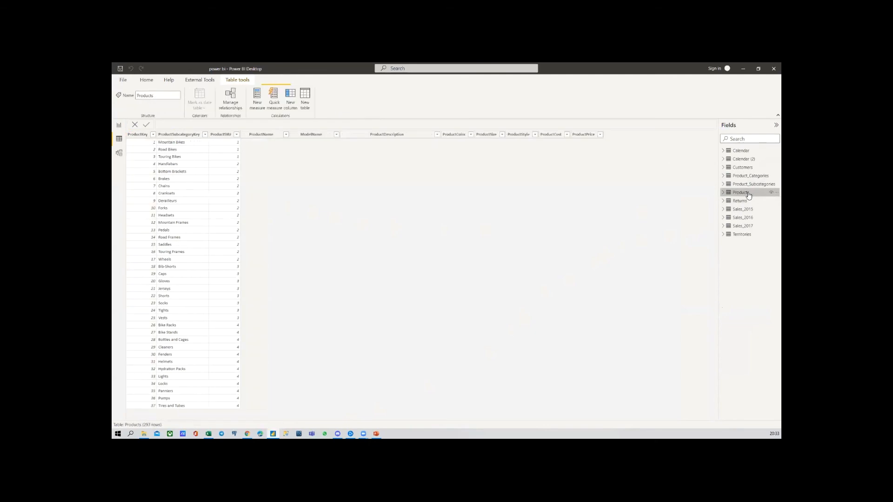
left_click(142, 134)
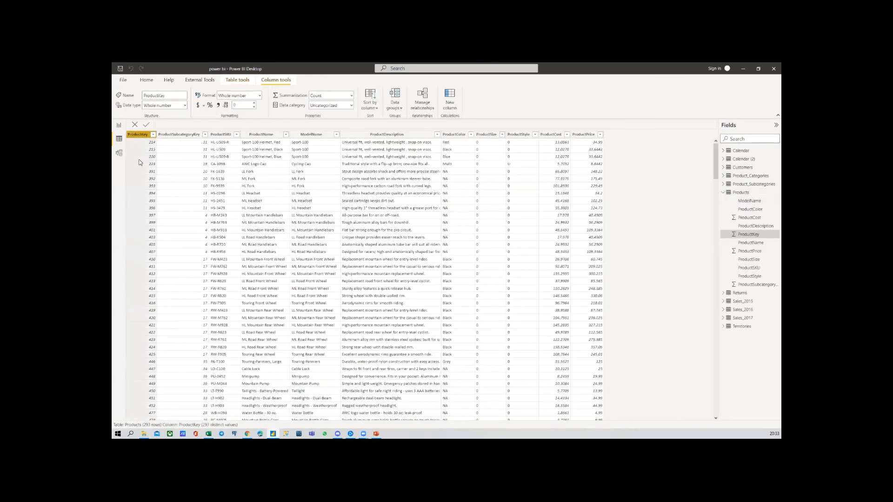
scroll(155, 317, "down", 8)
scroll(158, 321, "up", 8)
left_click(723, 194)
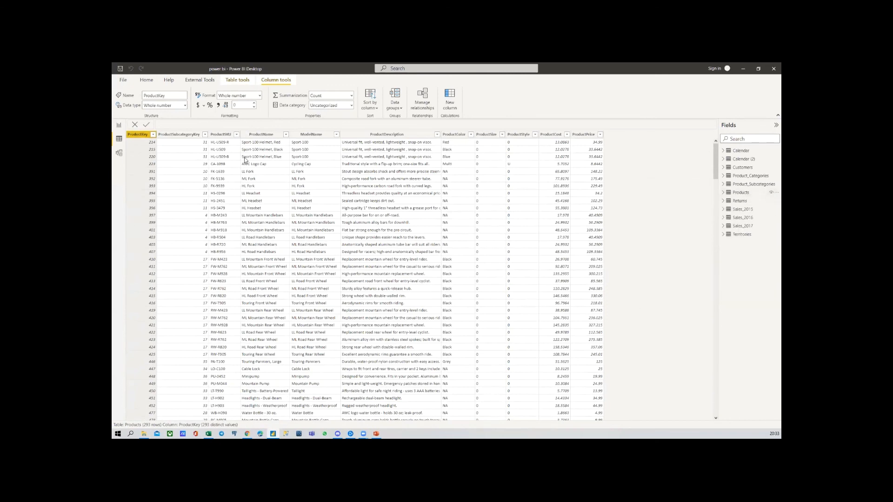
View the Returns table, recheck ProductKey in the Products table, and view Product_Categories again
left_click(740, 202)
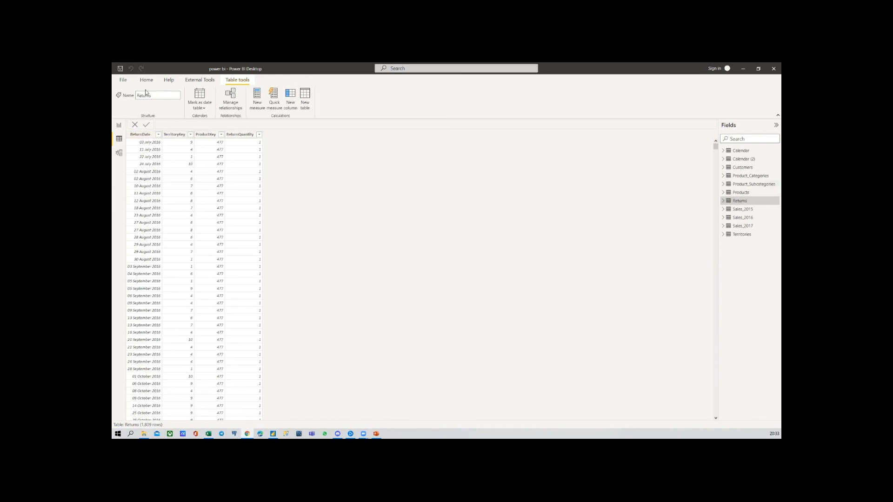
left_click(738, 193)
left_click(143, 136)
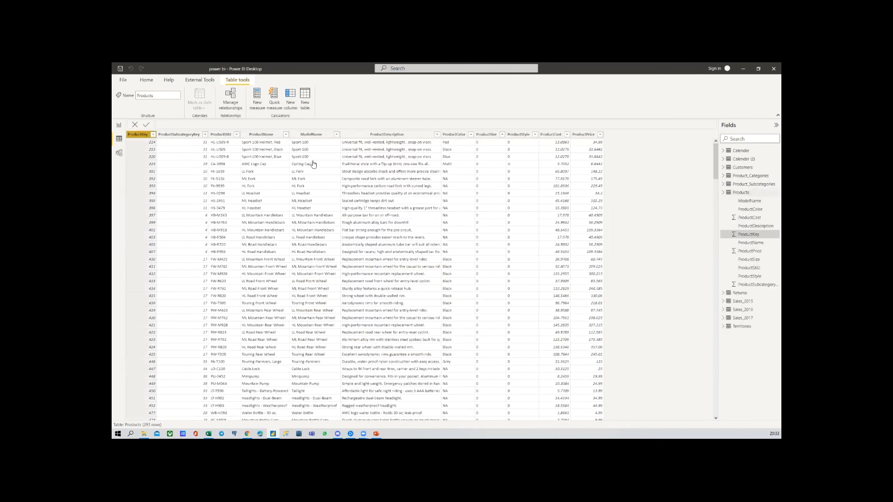
left_click(749, 175)
left_click(723, 193)
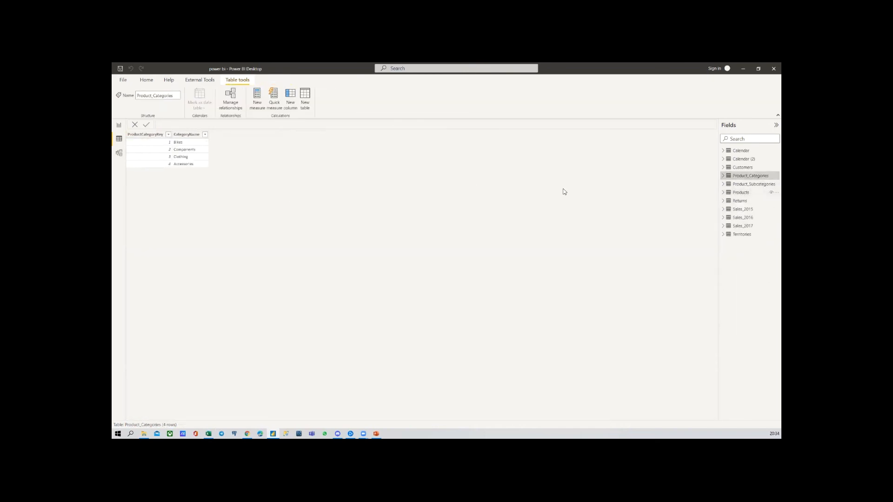
Examine the ReturnDate column of the Returns table, and collapse its field list
left_click(735, 200)
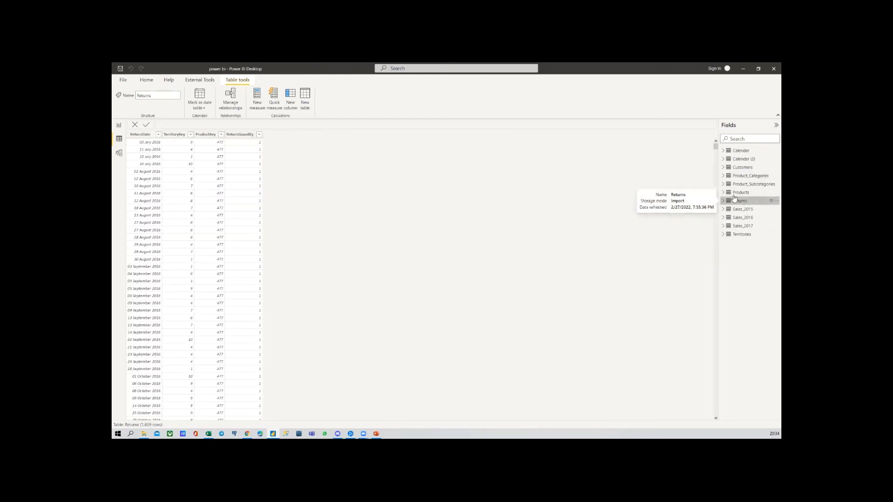
left_click(141, 134)
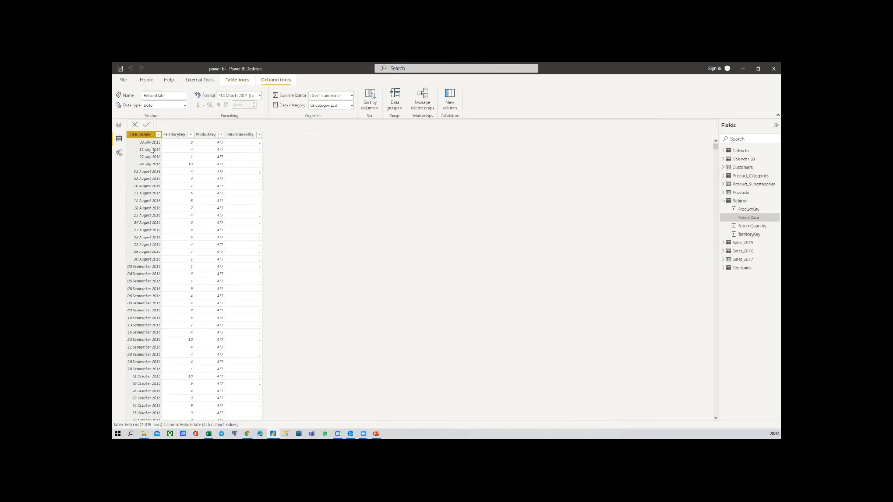
left_click(724, 201)
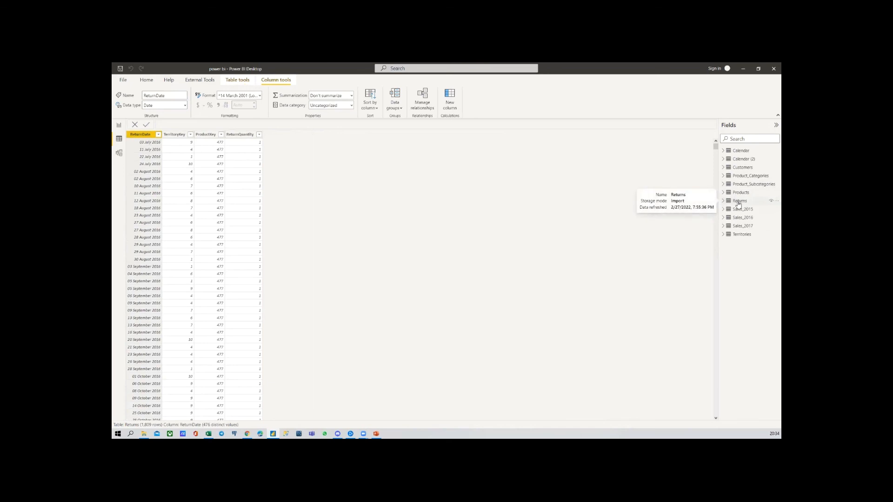
Inspect the Sales_2015 columns from OrderDate through TerritoryKey one by one, and collapse the table's field list
left_click(741, 209)
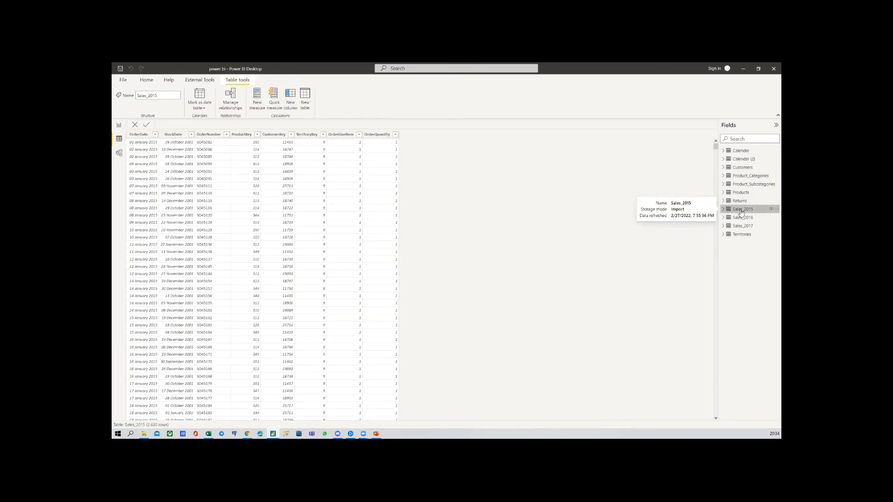
left_click(139, 134)
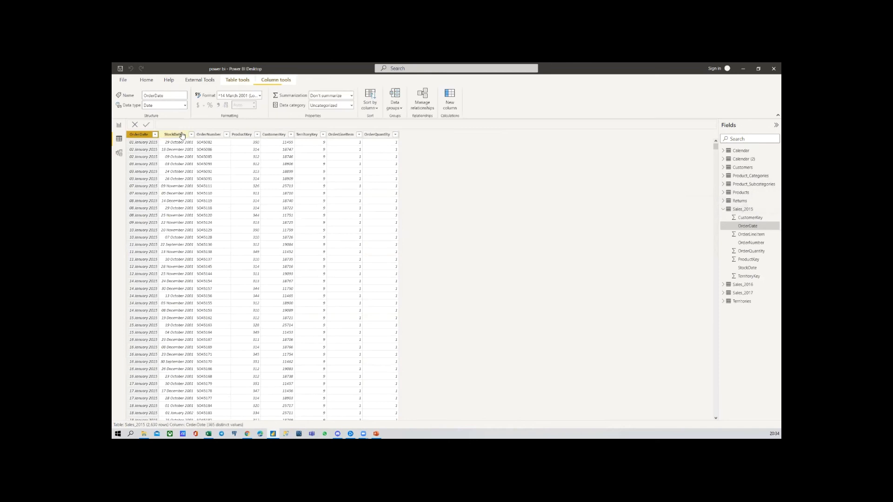
left_click(181, 135)
left_click(215, 135)
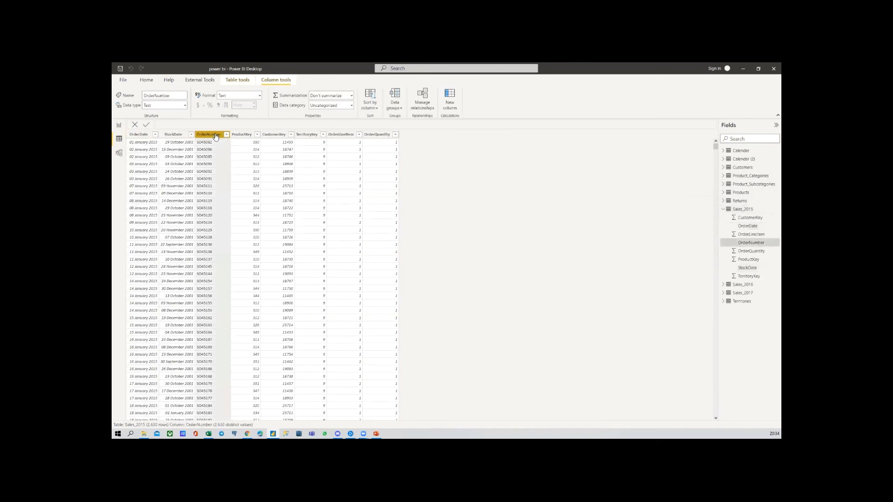
left_click(241, 136)
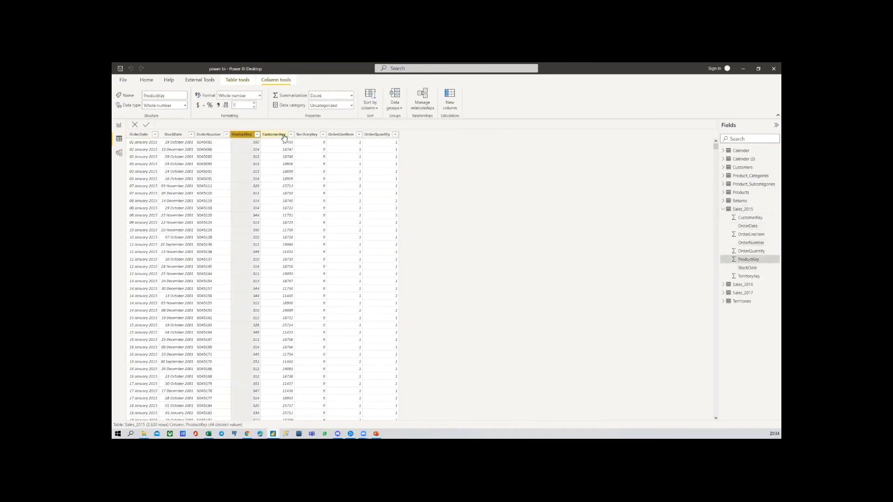
left_click(279, 138)
left_click(307, 135)
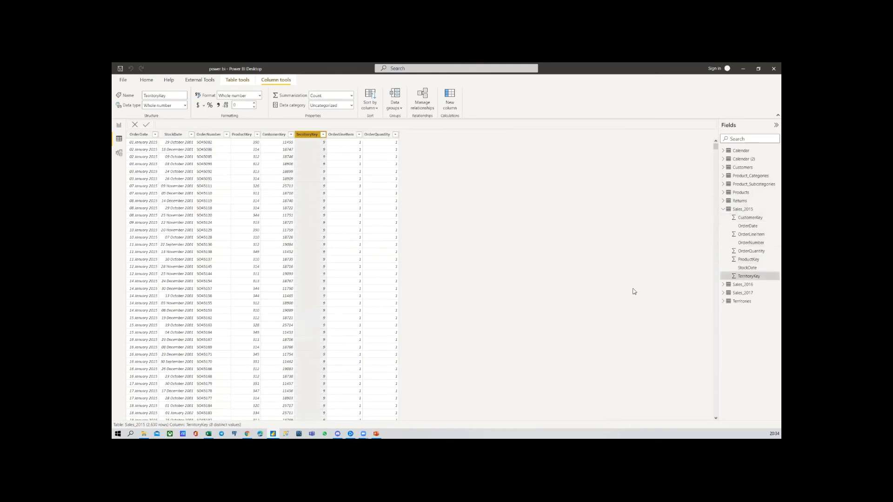
left_click(724, 209)
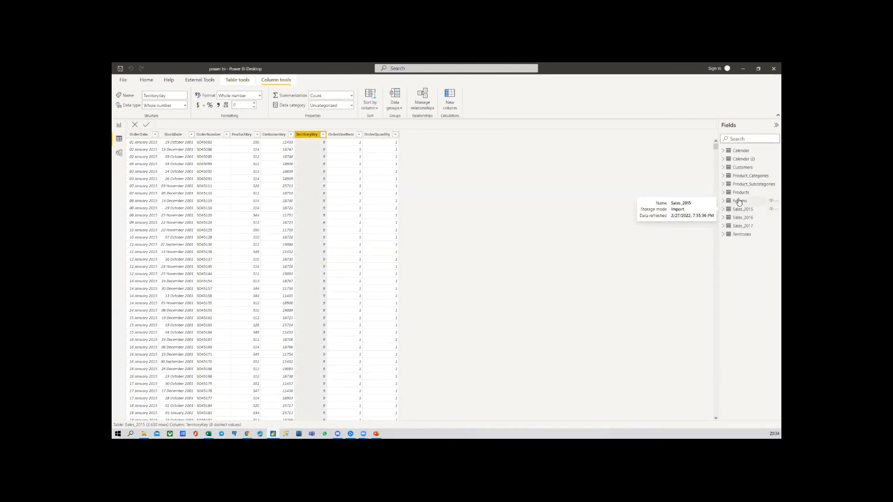
Examine the SalesTerritoryKey column of the Territories table
left_click(741, 235)
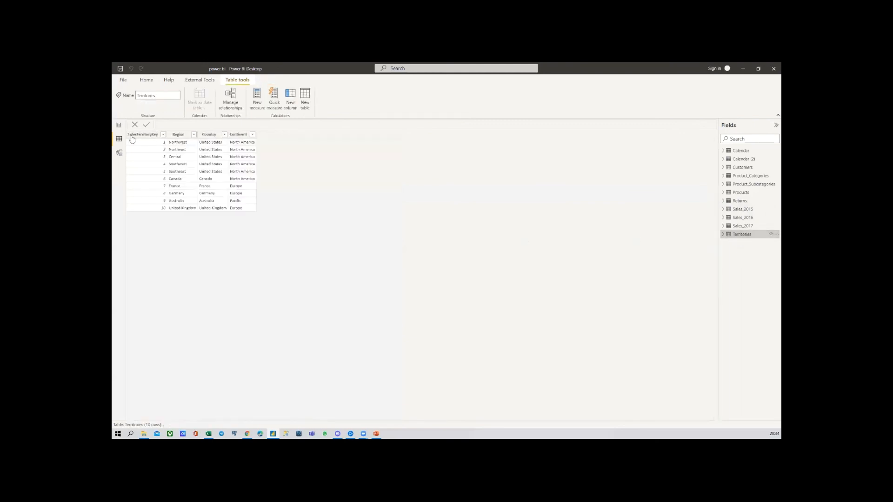
left_click(151, 135)
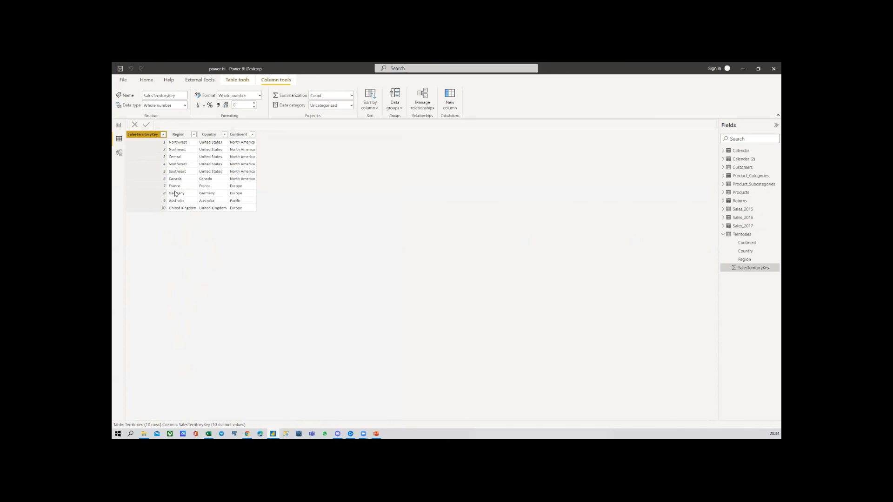
Compare the ProductKey, CustomerKey and TerritoryKey columns of the Sales_2015 table, and collapse the table's field list
left_click(743, 209)
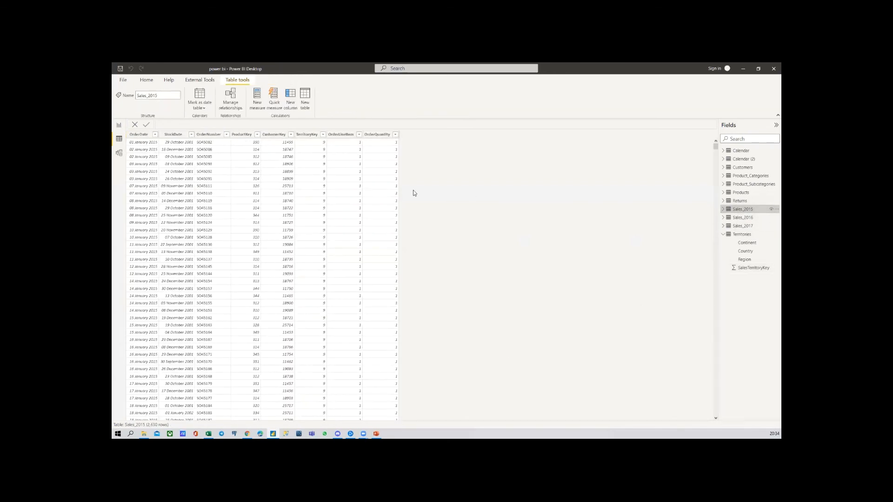
left_click(246, 136)
left_click(277, 136)
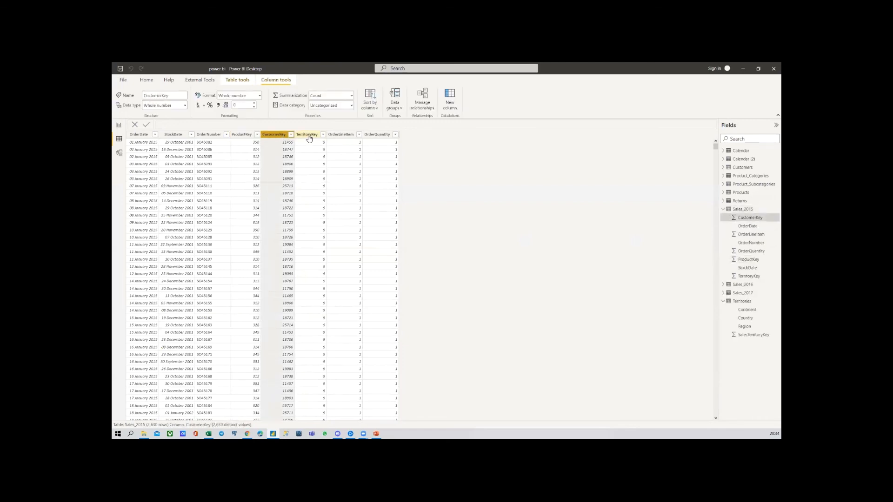
left_click(309, 136)
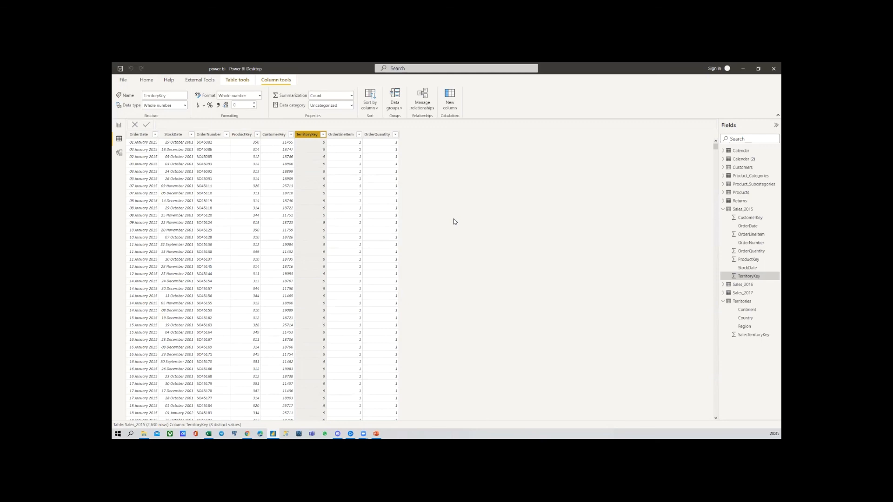
left_click(272, 134)
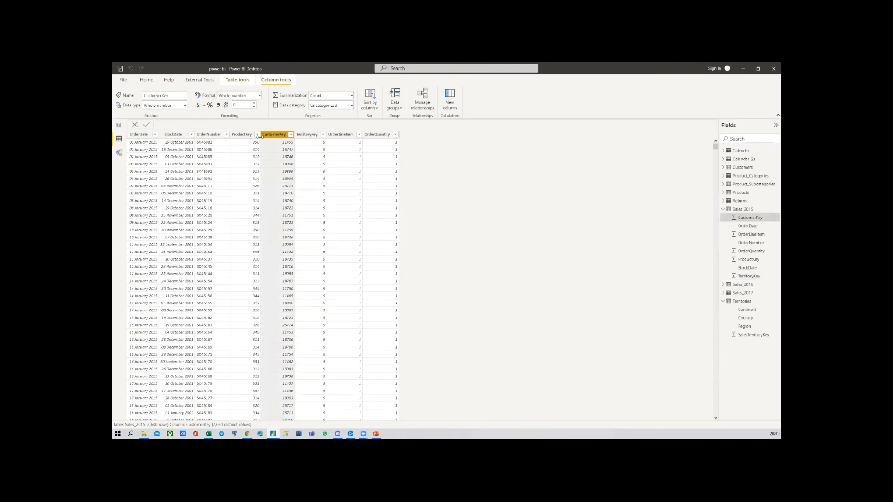
left_click(241, 135)
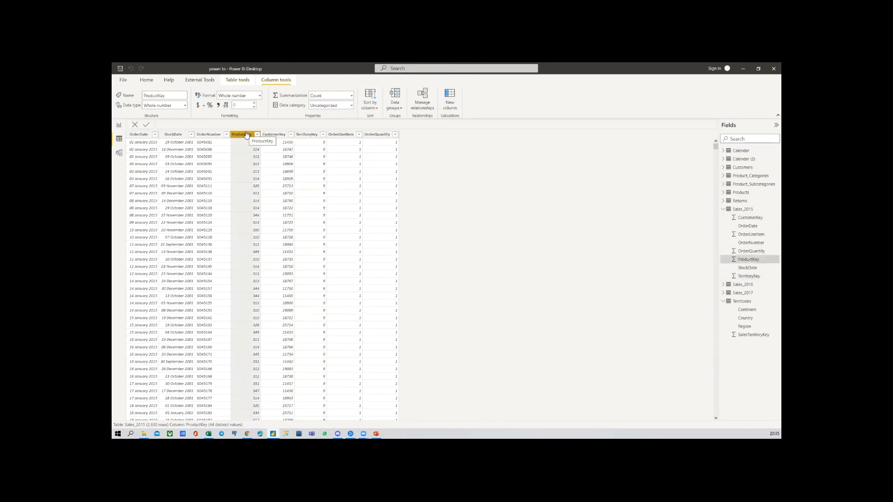
left_click(279, 136)
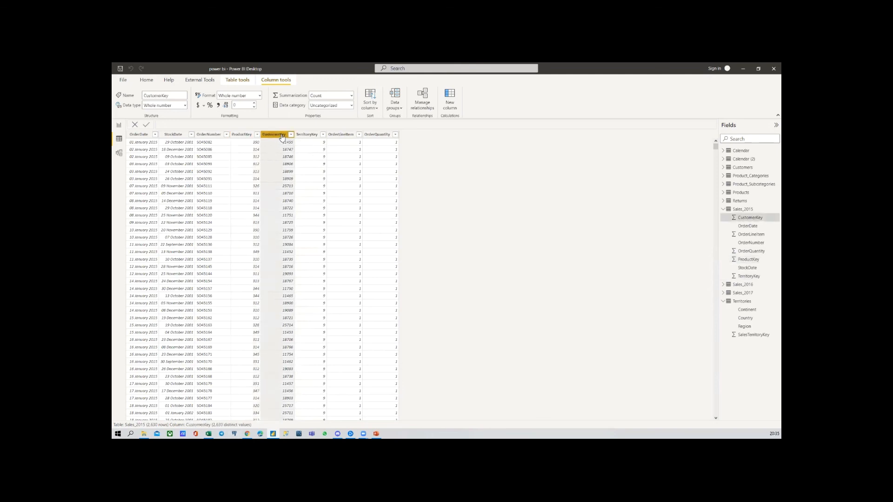
left_click(305, 136)
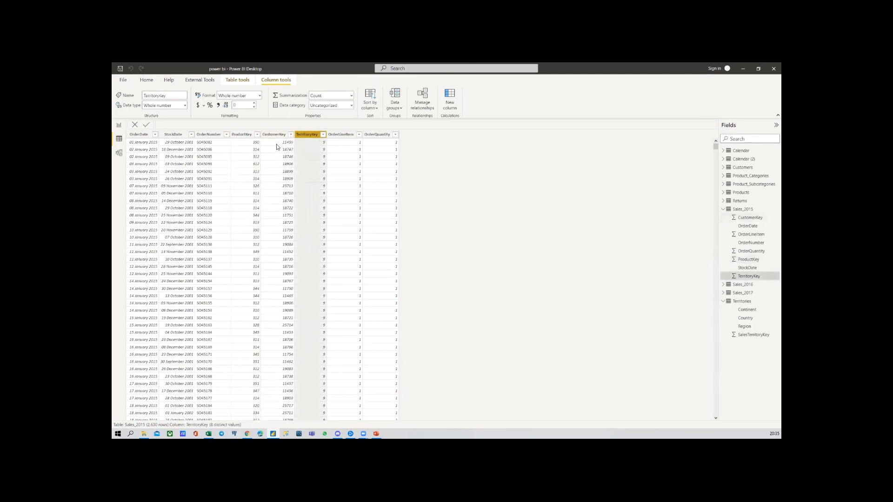
left_click(243, 135)
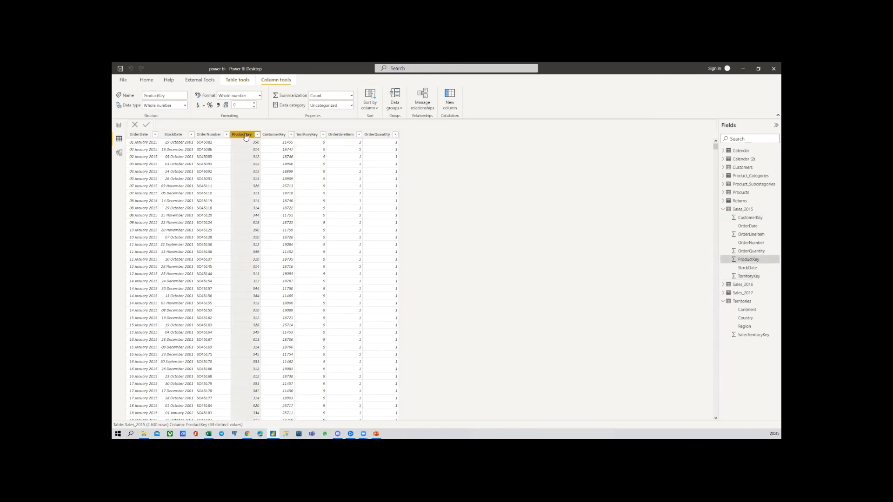
left_click(280, 136)
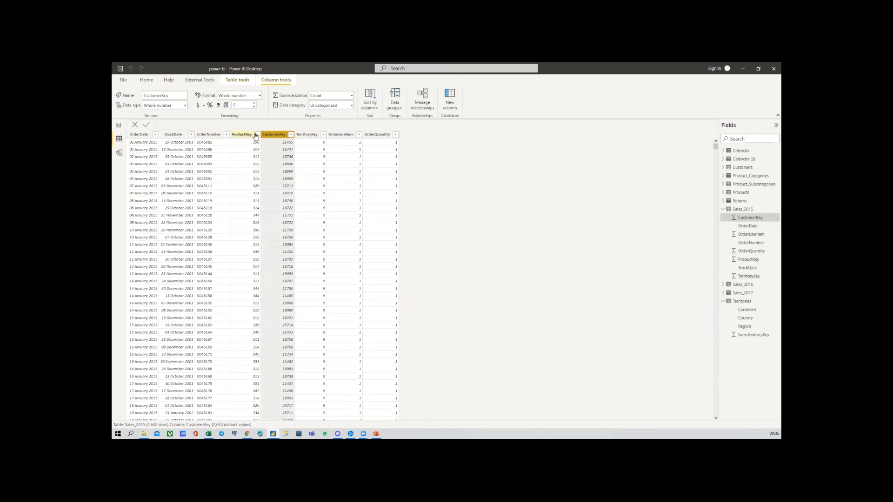
left_click(723, 209)
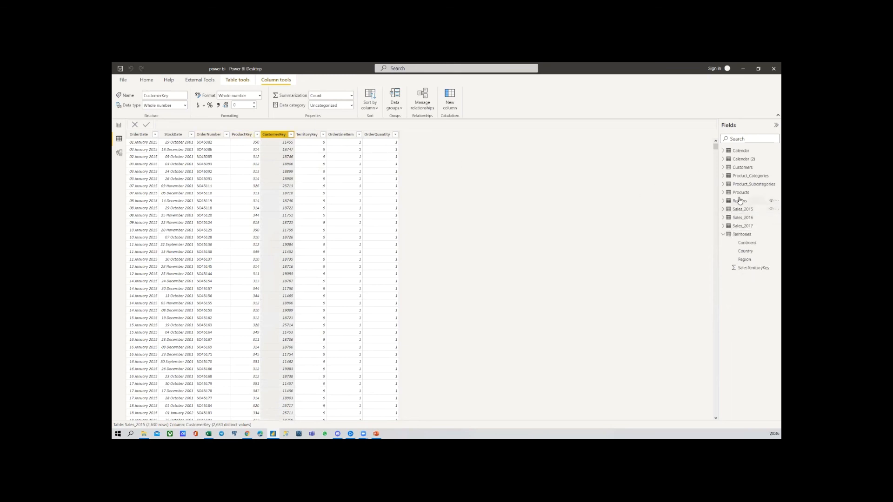
View Sales_2015 again and recheck its ProductKey and CustomerKey columns, ending on TerritoryKey
left_click(743, 209)
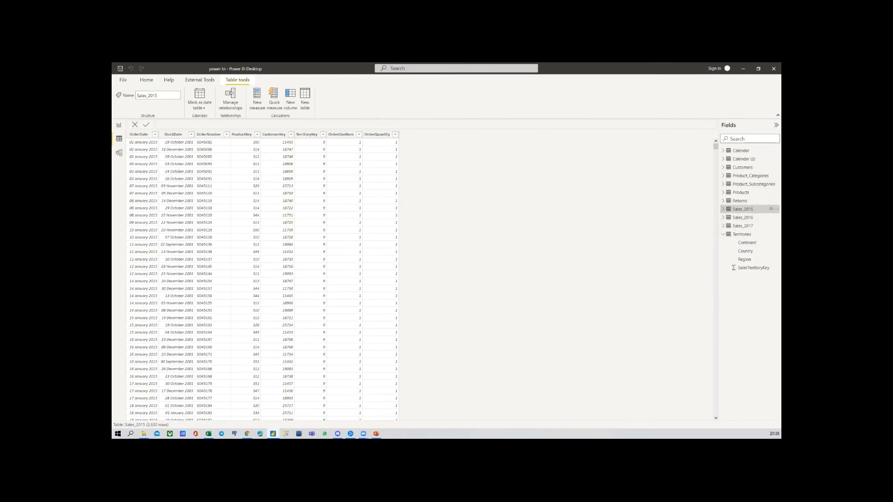
left_click(242, 135)
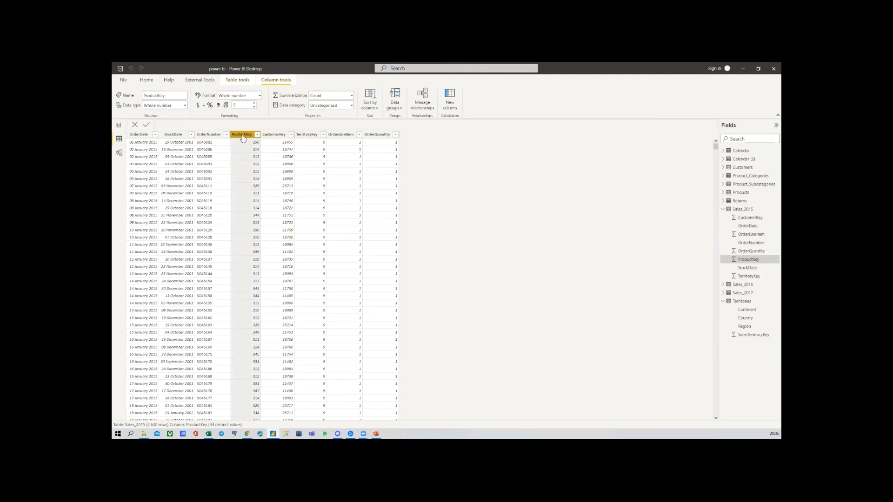
left_click(274, 135)
key("Right")
left_click(273, 136)
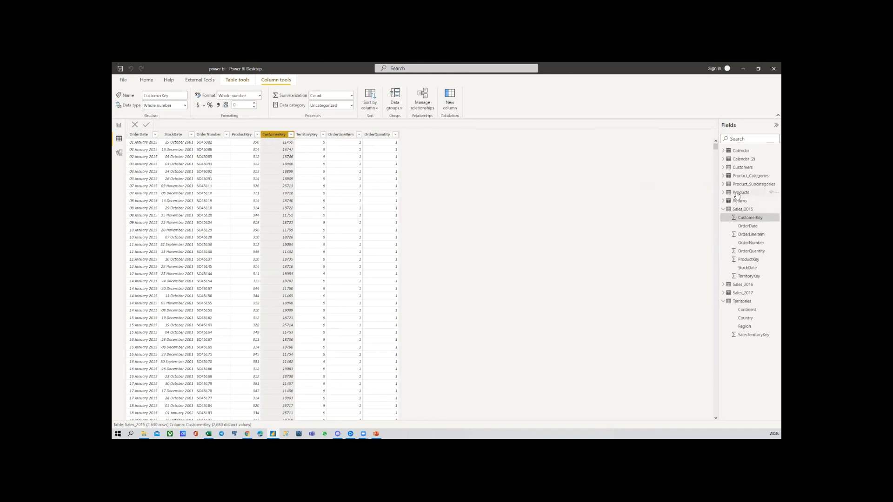
left_click(241, 135)
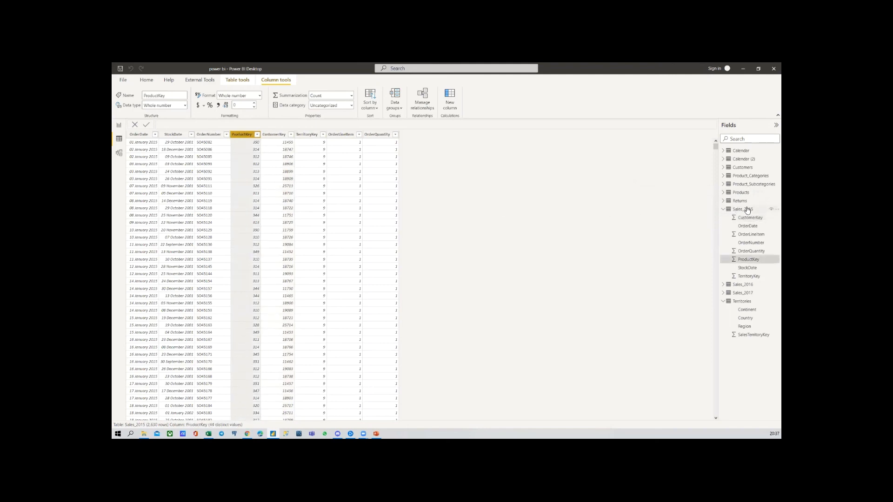
left_click(732, 210)
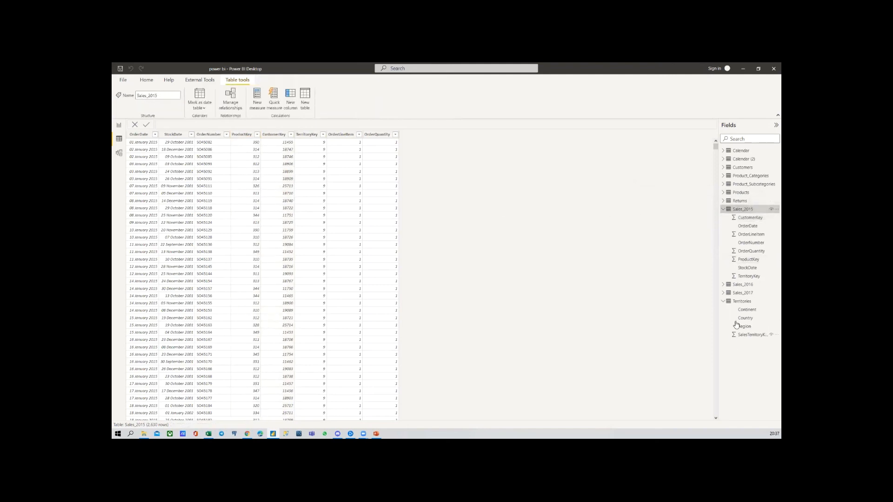
left_click(307, 135)
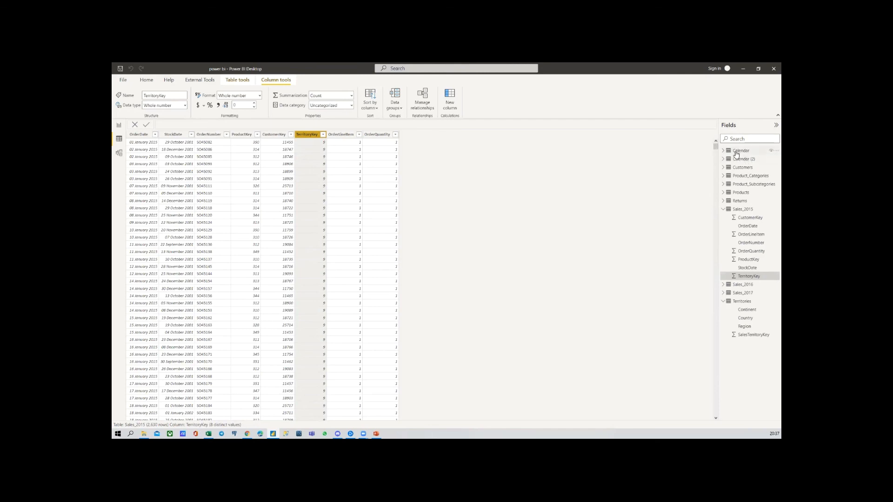
Collapse the field lists of the Sales_2015 and Territories tables
mouse_move(736, 153)
left_click(723, 210)
left_click(724, 234)
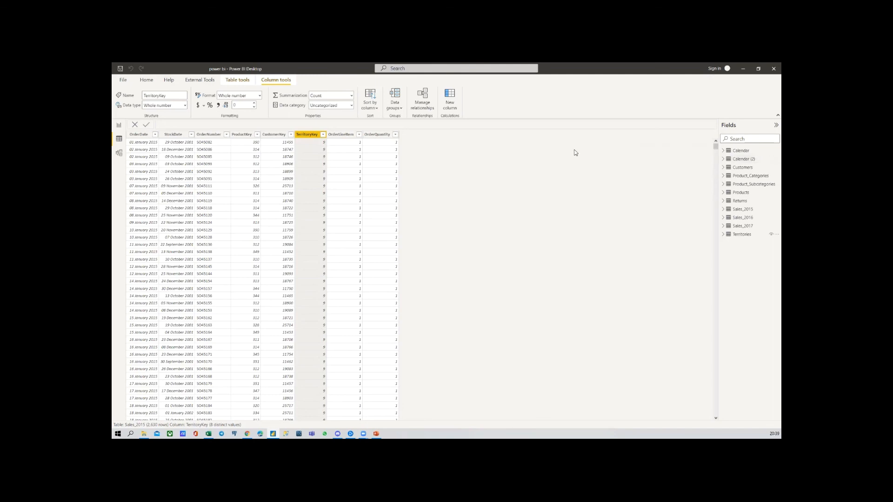
Save the report under its existing file name
left_click(146, 80)
left_click(124, 80)
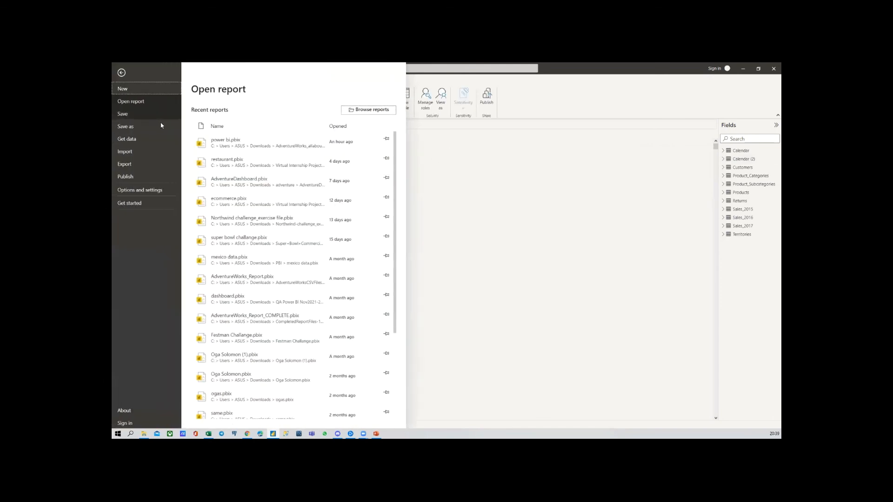
left_click(123, 114)
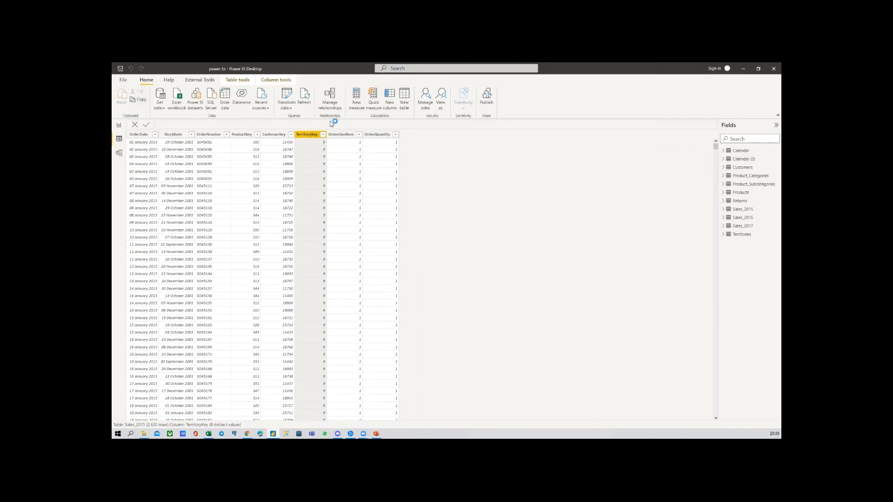